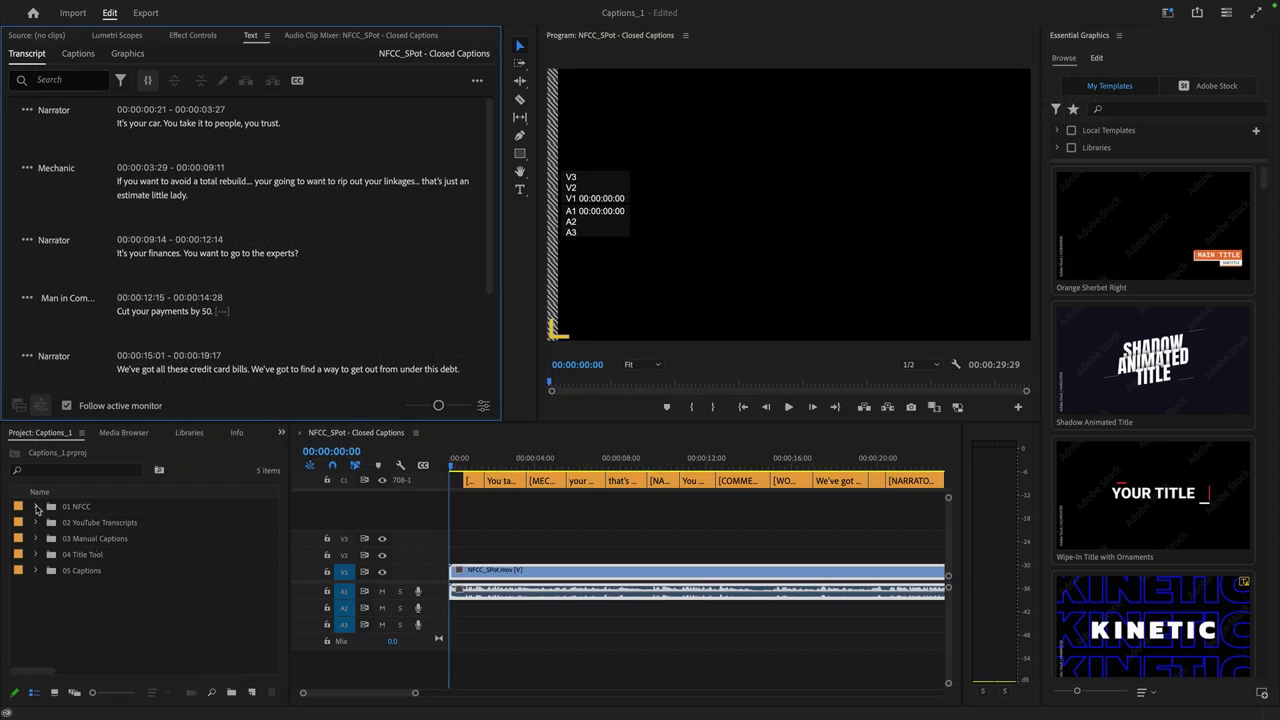
Duplicate the Open Captions sequence in 01 NFCC and rename the copy NFCC_SPot
{"action": "left_click", "coordinate": [37, 508]}
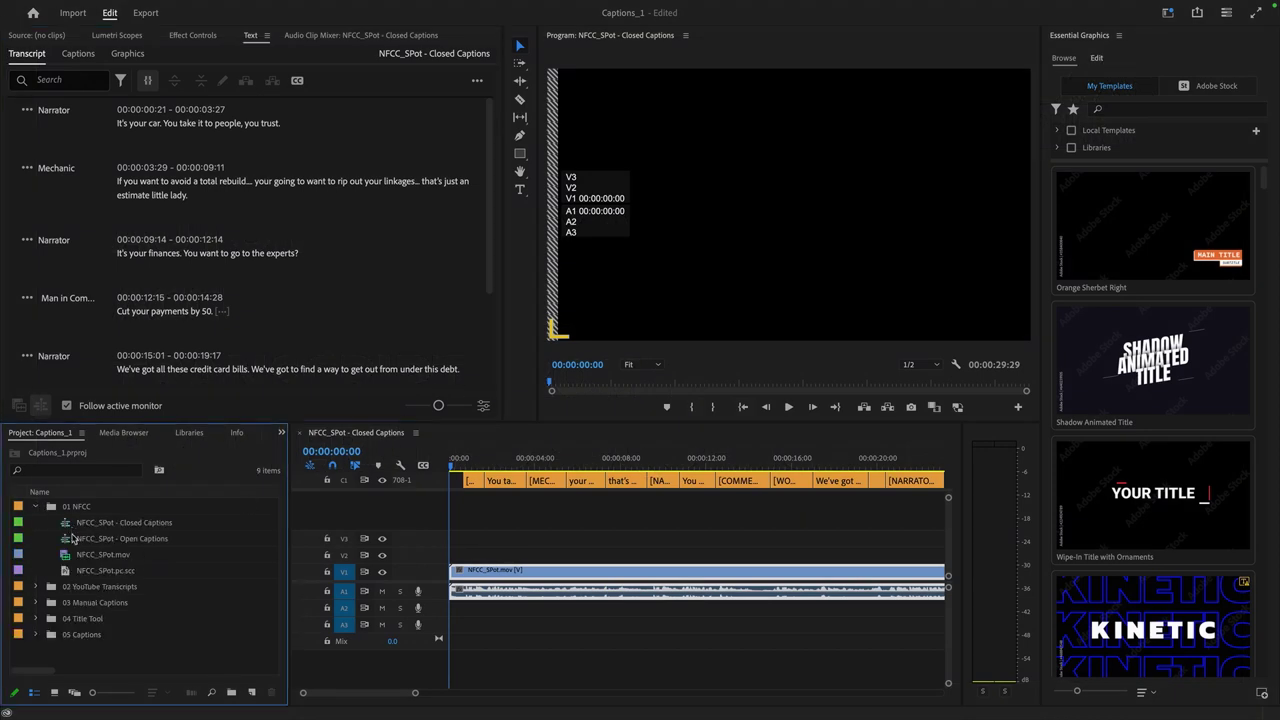
{"action": "left_click", "coordinate": [69, 540]}
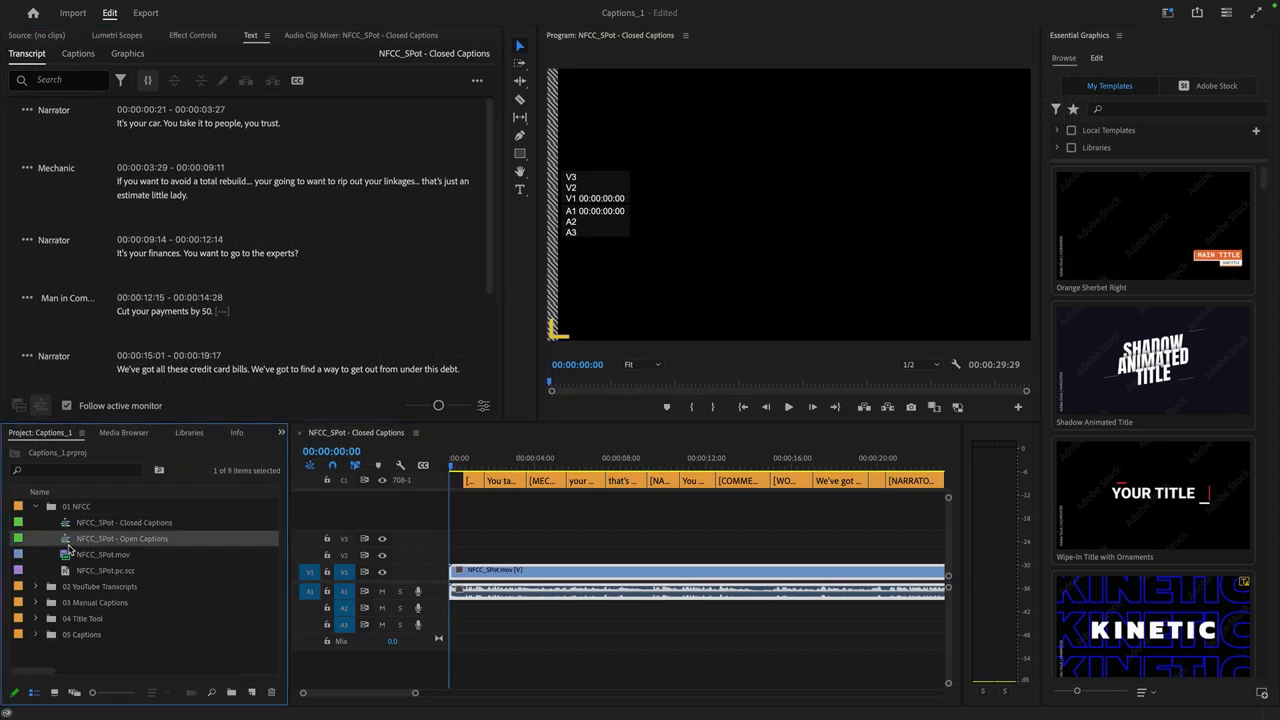
{"action": "right_click", "coordinate": [68, 546]}
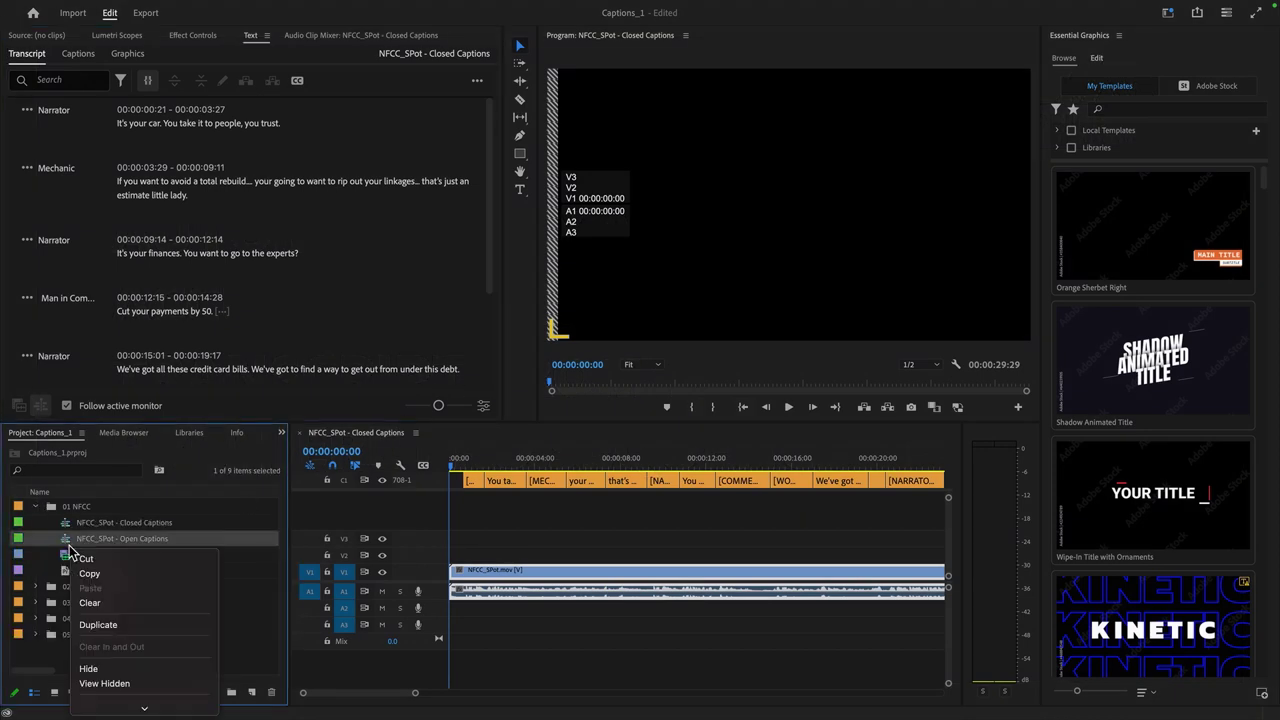
{"action": "left_click", "coordinate": [115, 626]}
{"action": "left_click", "coordinate": [160, 558]}
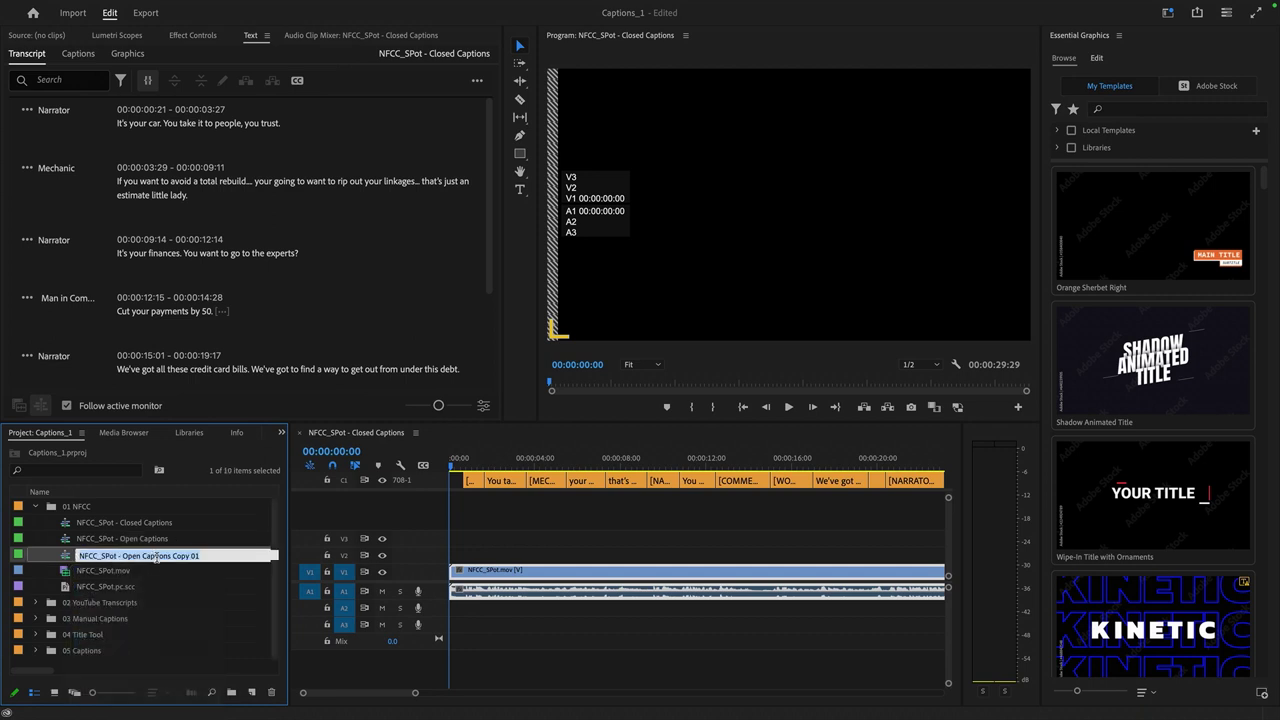
{"action": "left_click_drag", "start_coordinate": [117, 555], "coordinate": [252, 560]}
{"action": "key", "text": "Delete"}
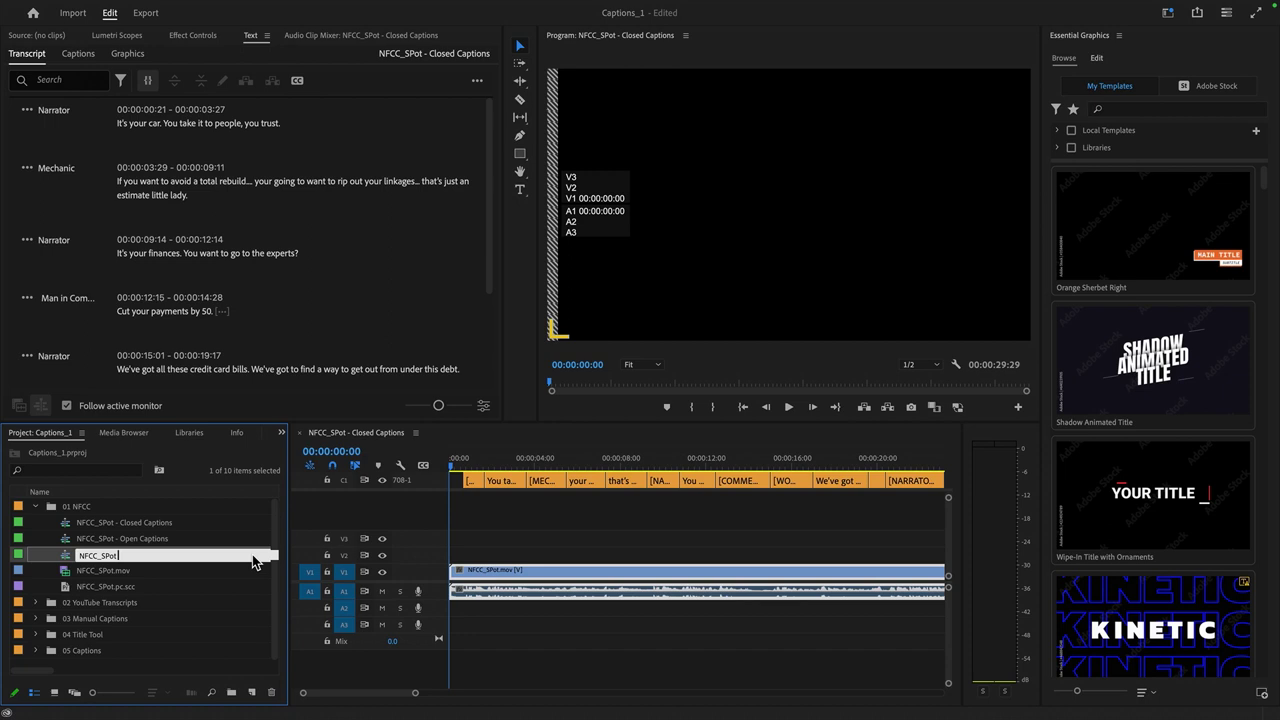
Open NFCC_SPot, fit it to the timeline, and delete all its caption clips
{"action": "double_click", "coordinate": [67, 558]}
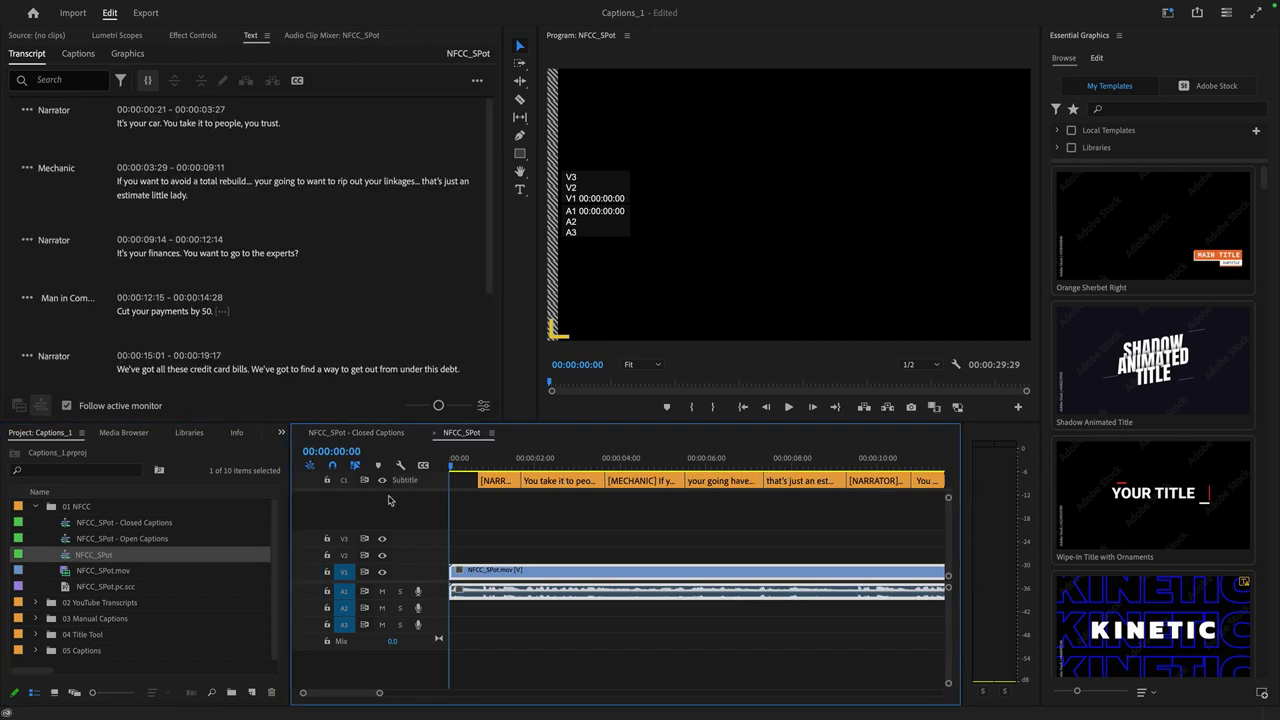
{"action": "key", "text": "backslash"}
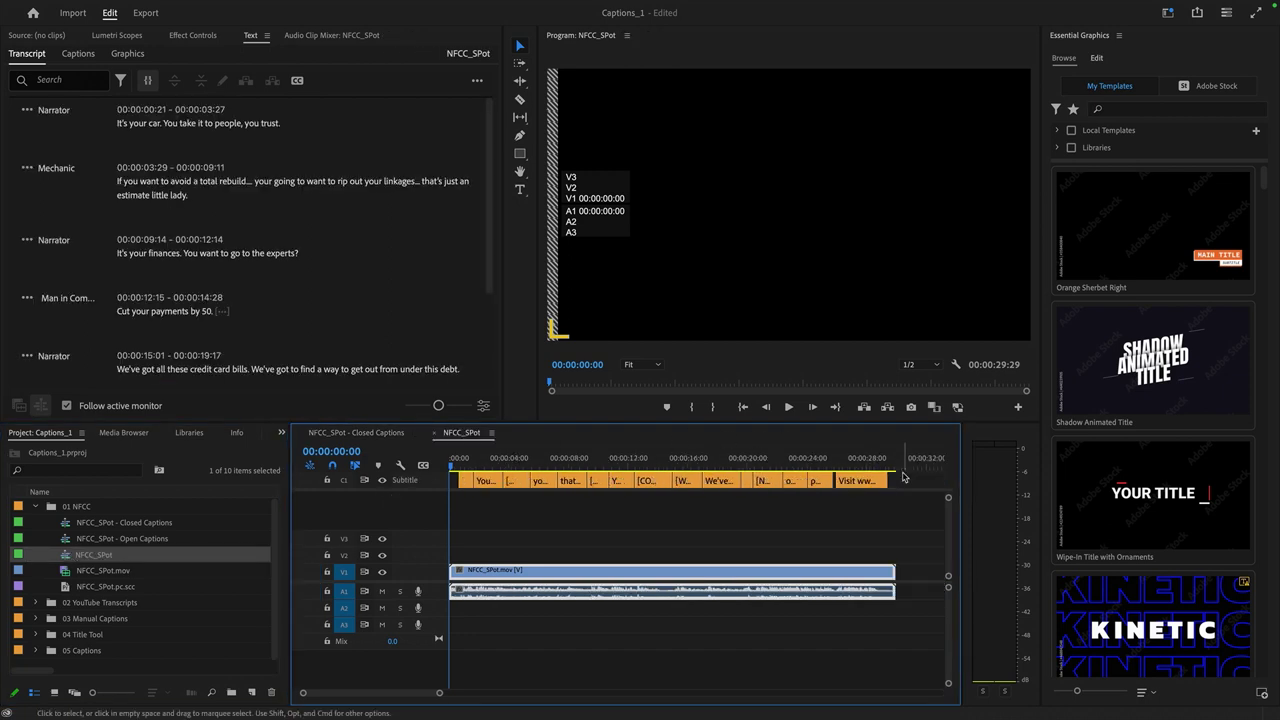
{"action": "left_click_drag", "start_coordinate": [905, 478], "coordinate": [443, 535]}
{"action": "key", "text": "Delete"}
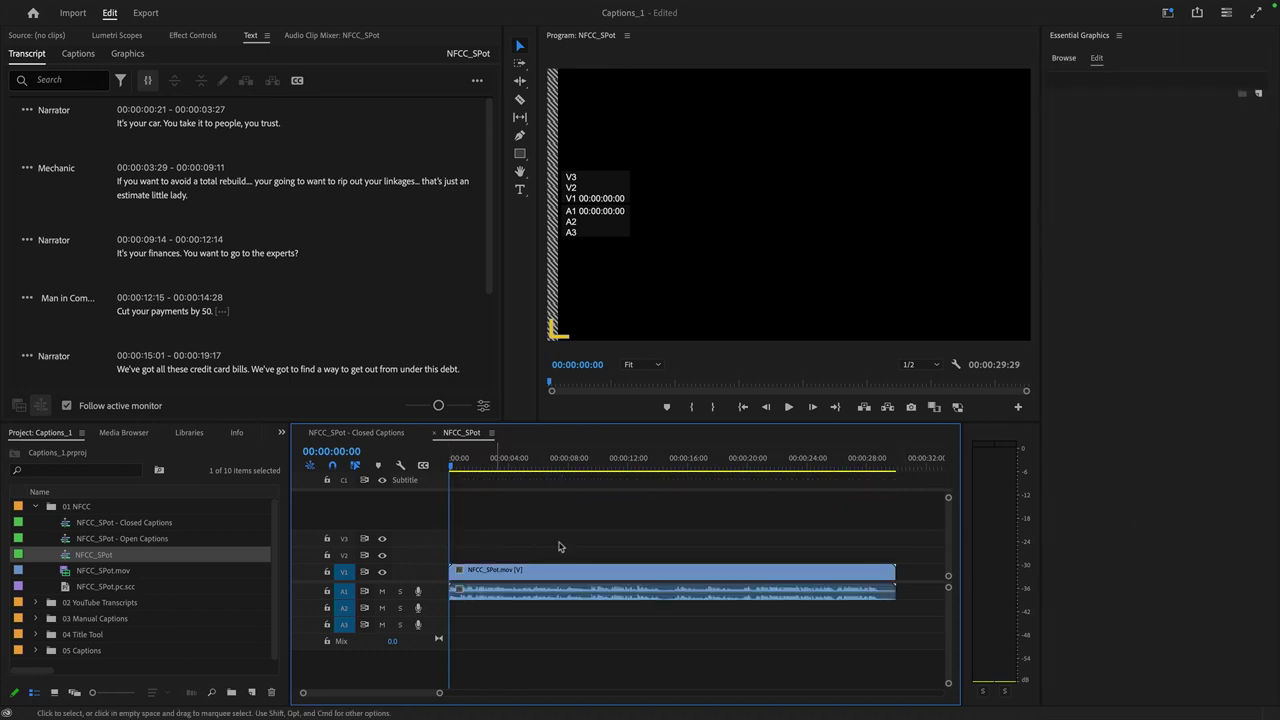
Switch to the Captions and Graphics workspace
{"action": "mouse_move", "coordinate": [340, 5]}
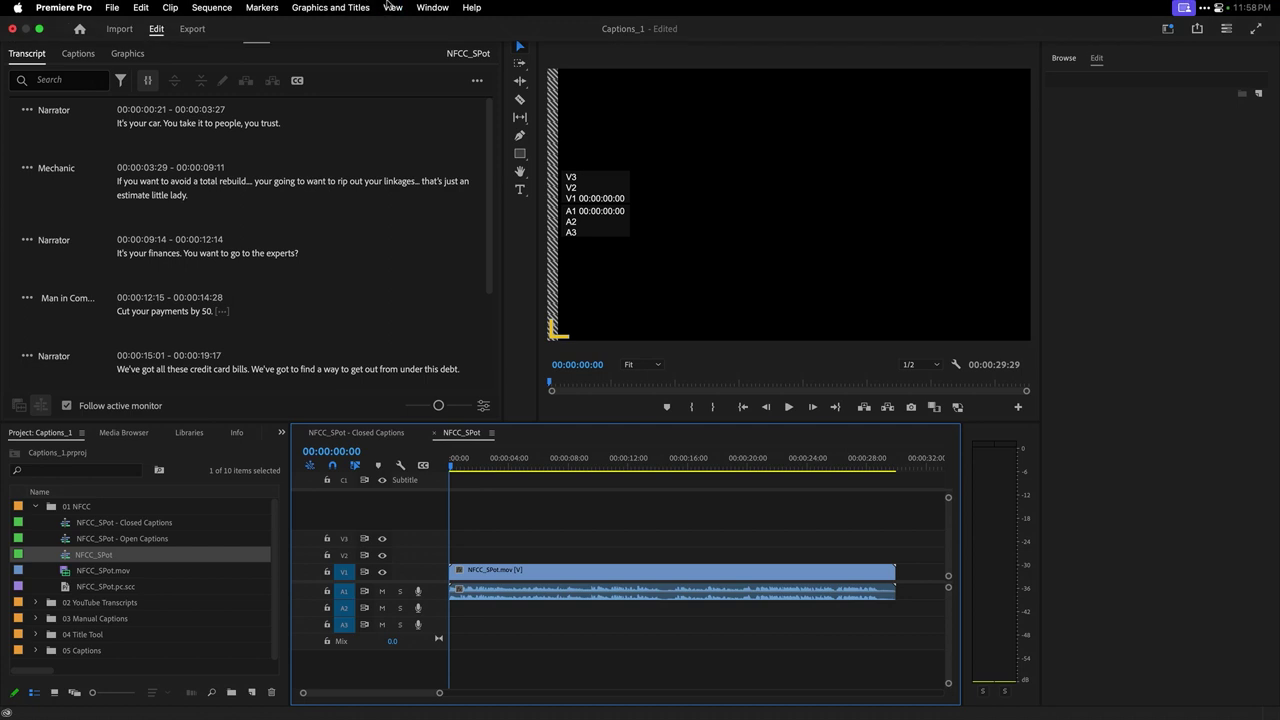
{"action": "left_click", "coordinate": [429, 7]}
{"action": "mouse_move", "coordinate": [432, 28]}
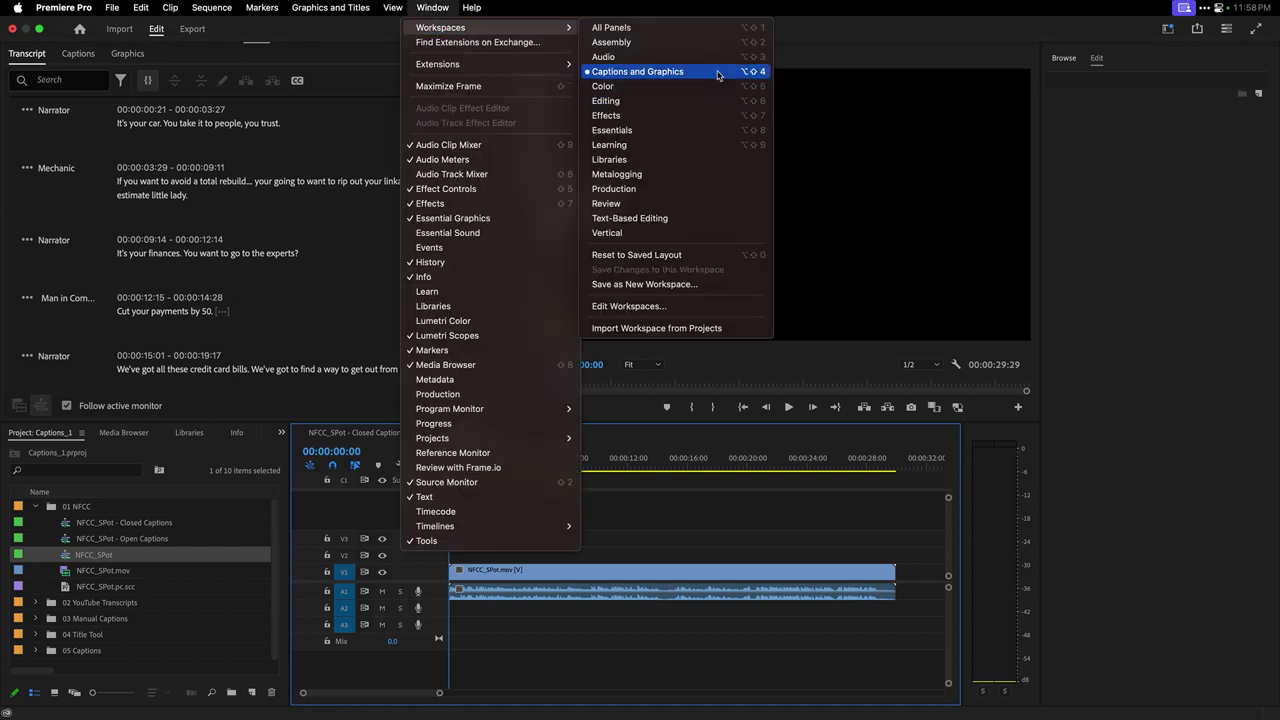
{"action": "left_click", "coordinate": [790, 462]}
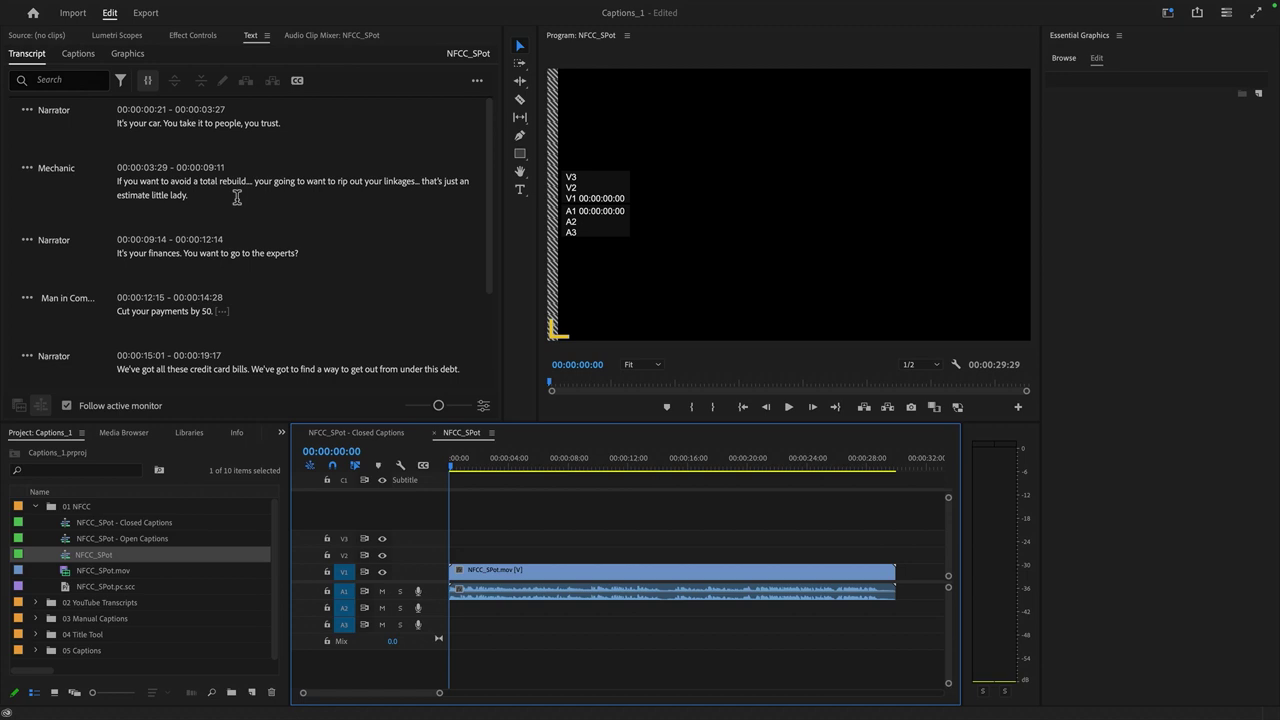
Jump to the 00:00:14:28 transcript line and head for the Re-Transcribe Sequence command
{"action": "left_click", "coordinate": [54, 66]}
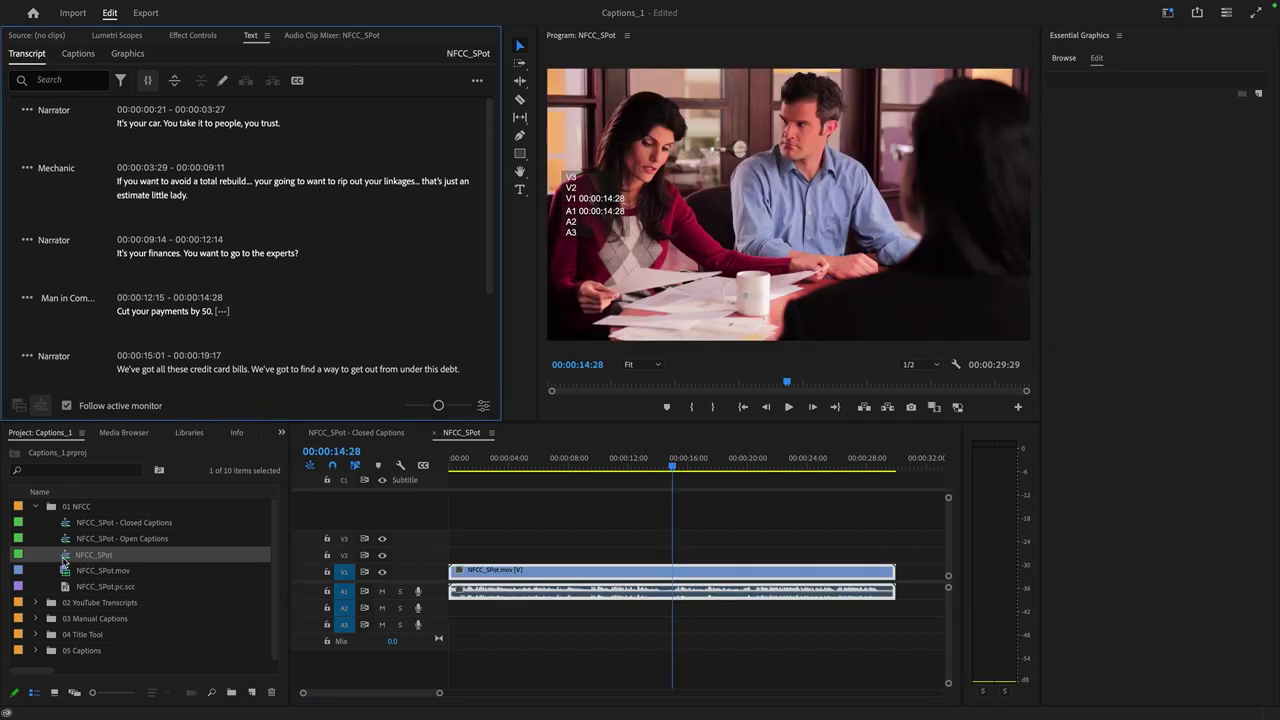
{"action": "left_click", "coordinate": [65, 556]}
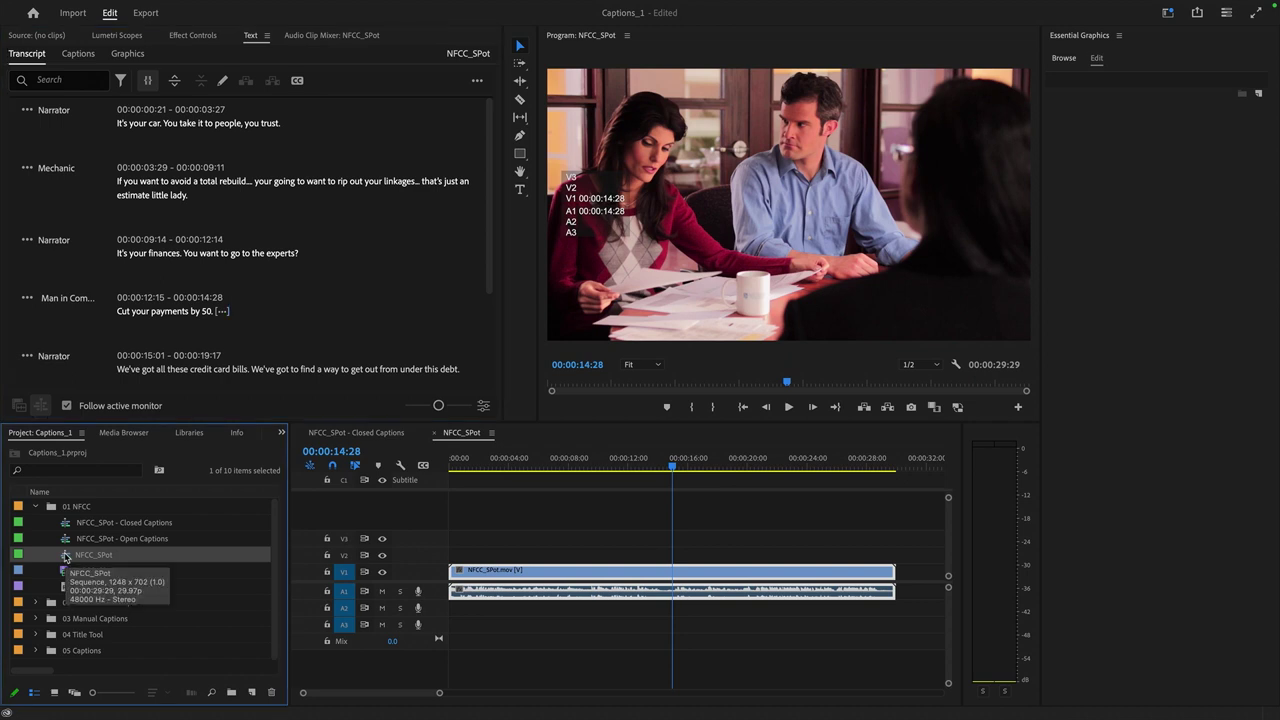
{"action": "left_click", "coordinate": [116, 7]}
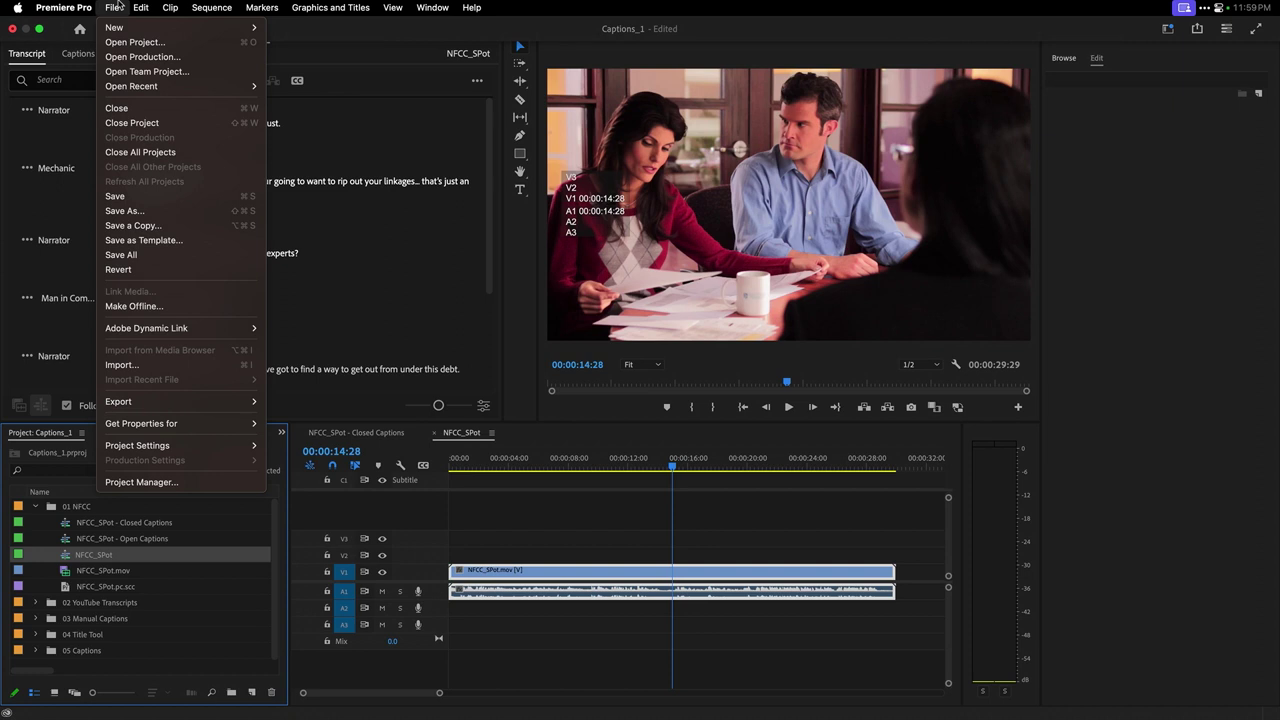
{"action": "mouse_move", "coordinate": [212, 6]}
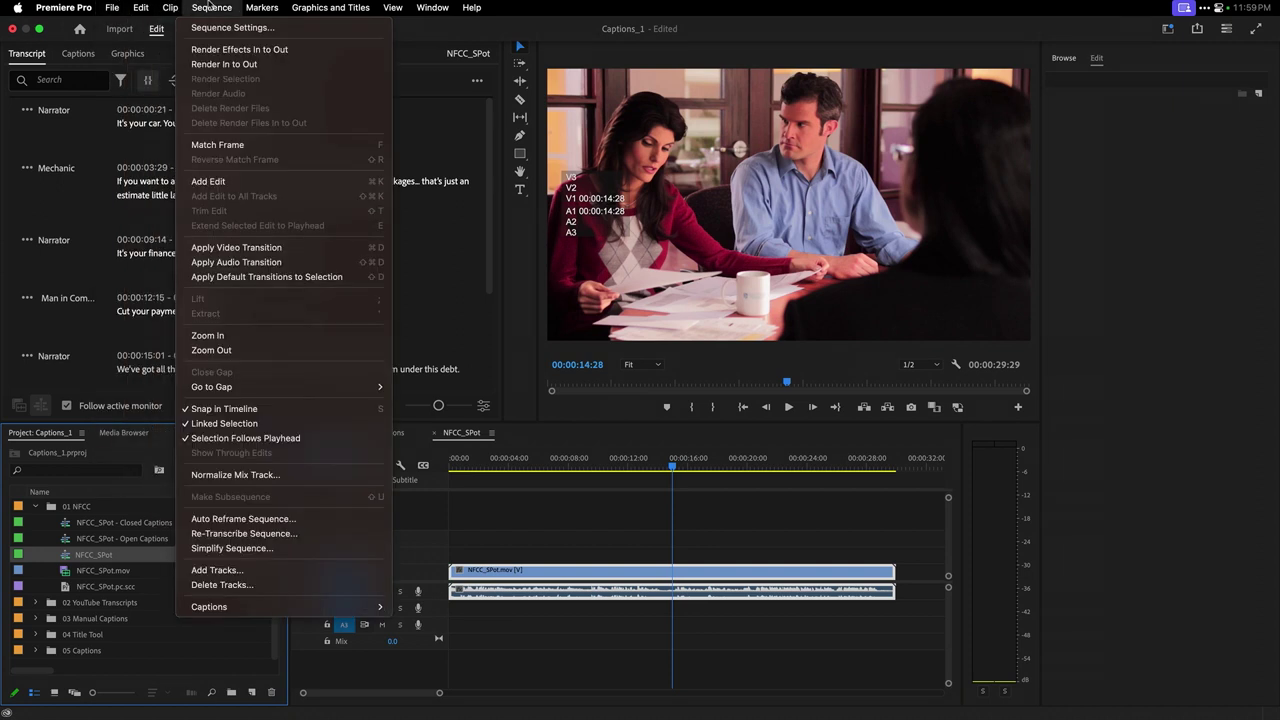
Open the Re-Transcribe Sequence settings and keep English as the language
{"action": "left_click", "coordinate": [285, 538]}
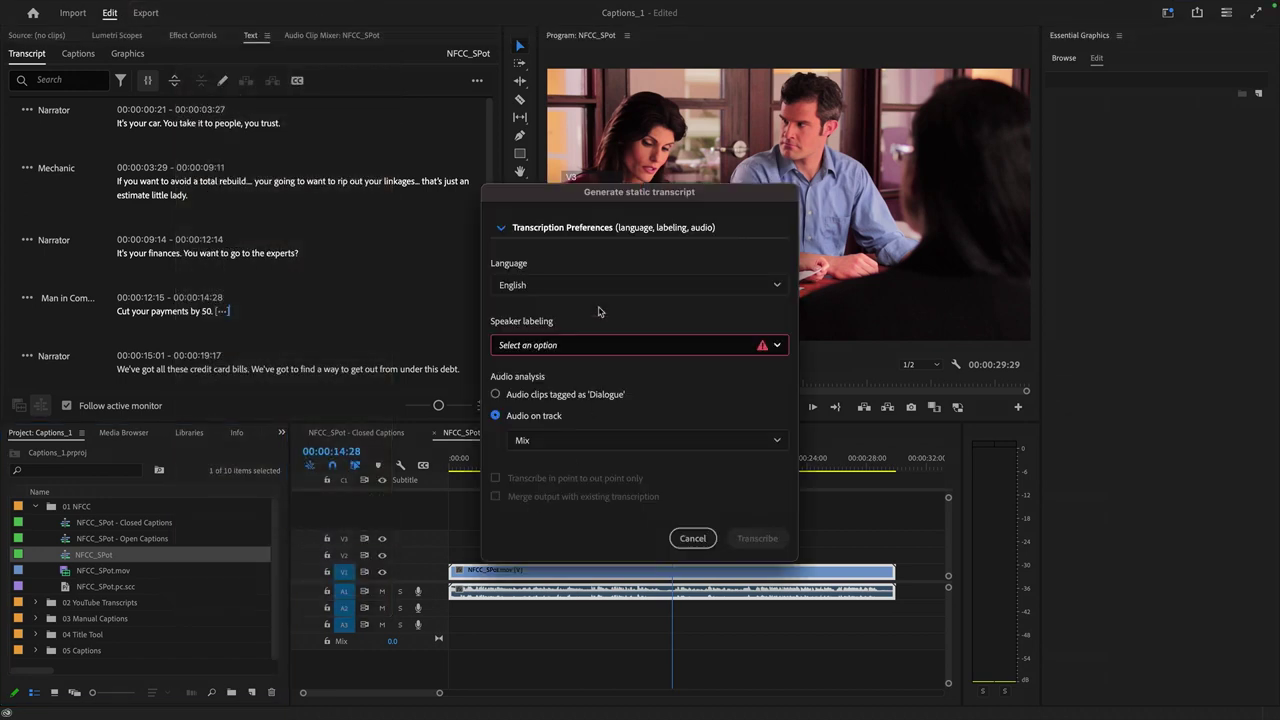
{"action": "left_click_drag", "start_coordinate": [586, 201], "coordinate": [437, 180]}
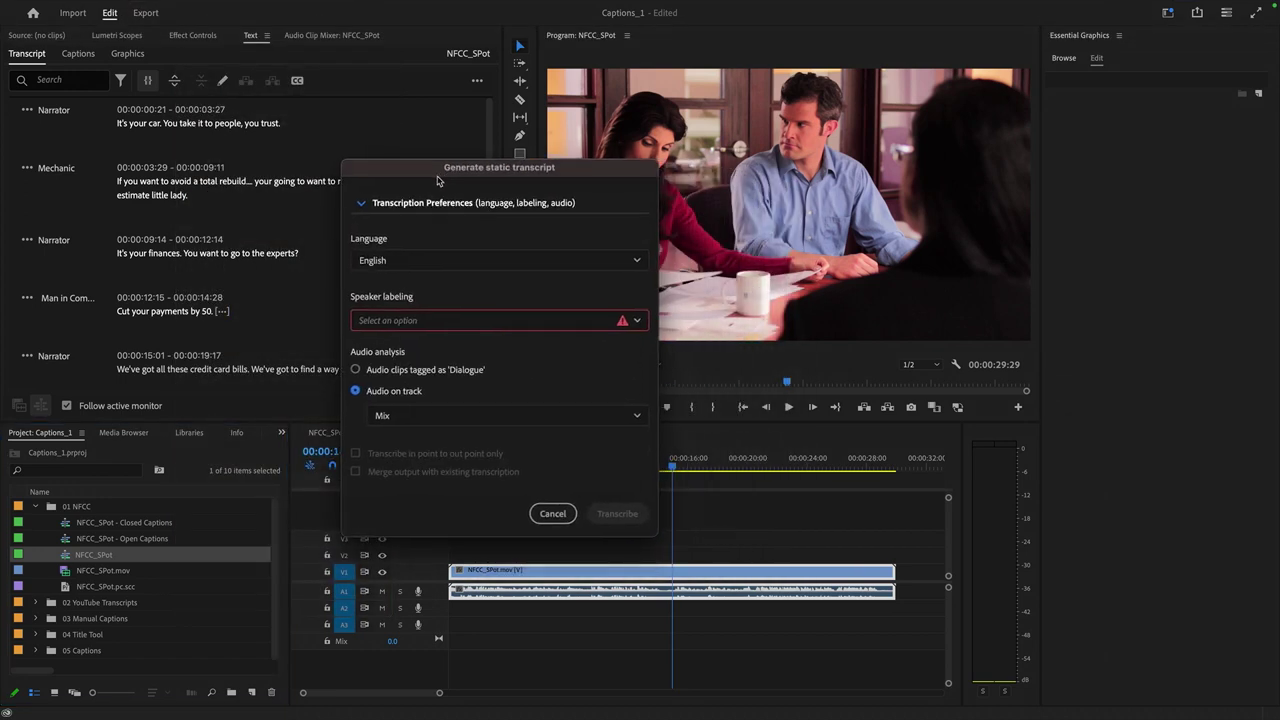
{"action": "left_click", "coordinate": [435, 263]}
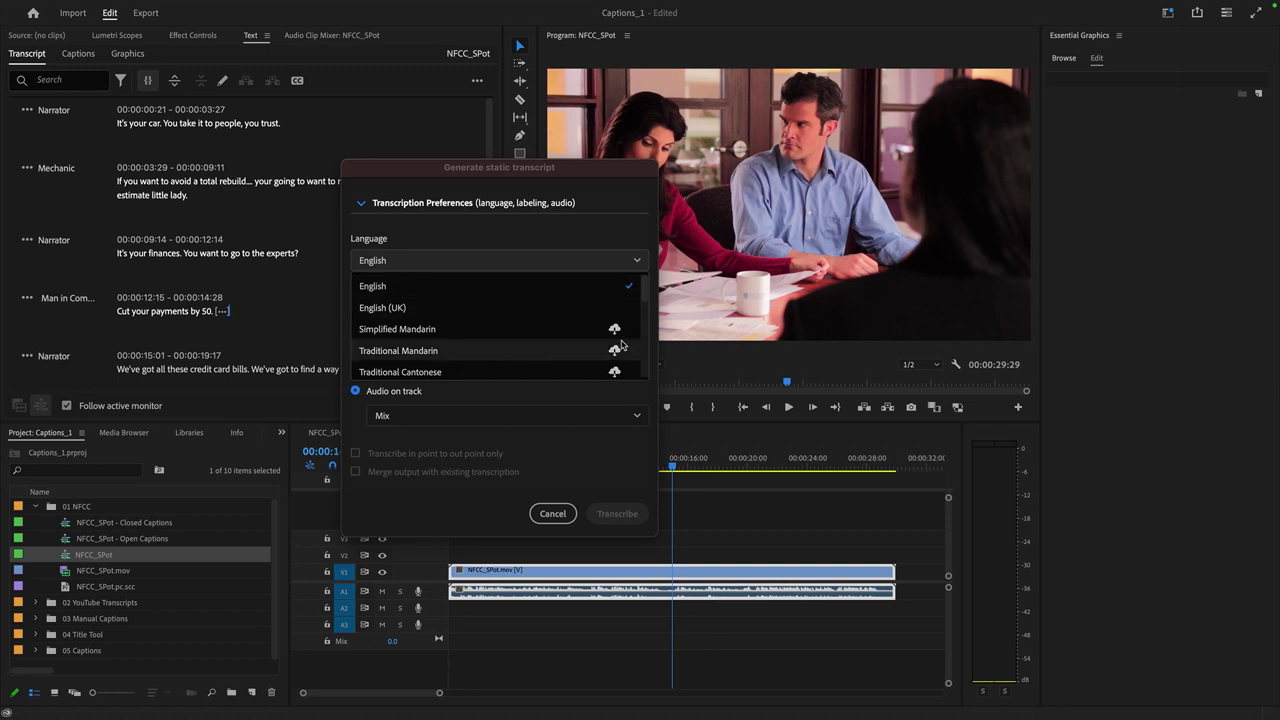
{"action": "scroll", "coordinate": [583, 348], "scroll_direction": "down", "scroll_amount": 2}
{"action": "scroll", "coordinate": [583, 348], "scroll_direction": "down", "scroll_amount": 8}
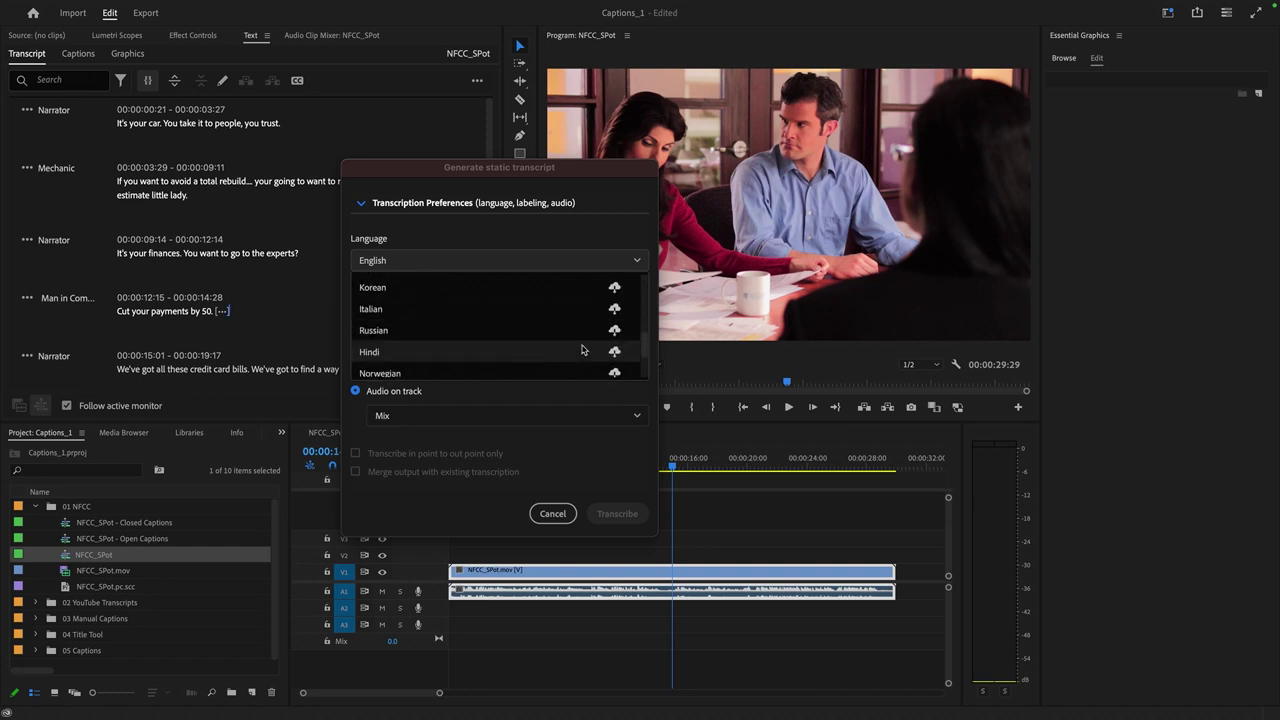
{"action": "scroll", "coordinate": [583, 348], "scroll_direction": "down", "scroll_amount": 2}
{"action": "scroll", "coordinate": [417, 290], "scroll_direction": "up", "scroll_amount": 12}
{"action": "left_click", "coordinate": [416, 281]}
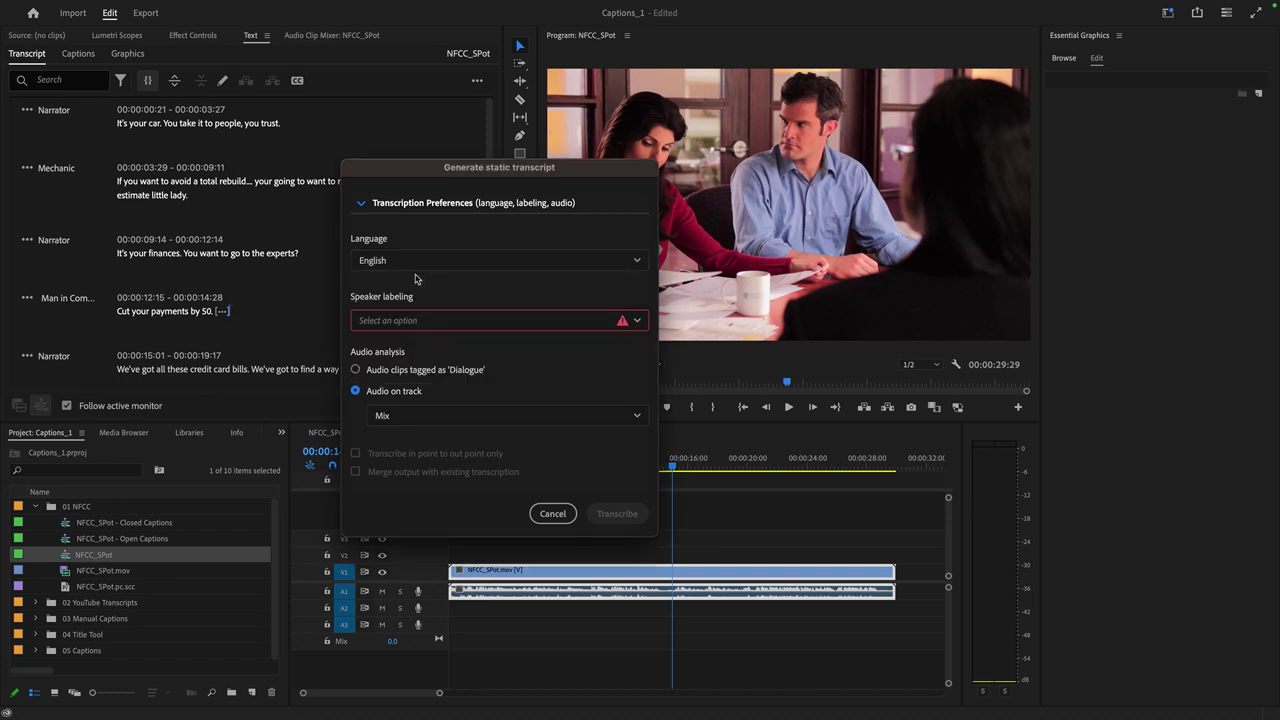
Set Speaker labeling to Yes, analyse only Audio 1, and start transcribing
{"action": "left_click", "coordinate": [475, 322]}
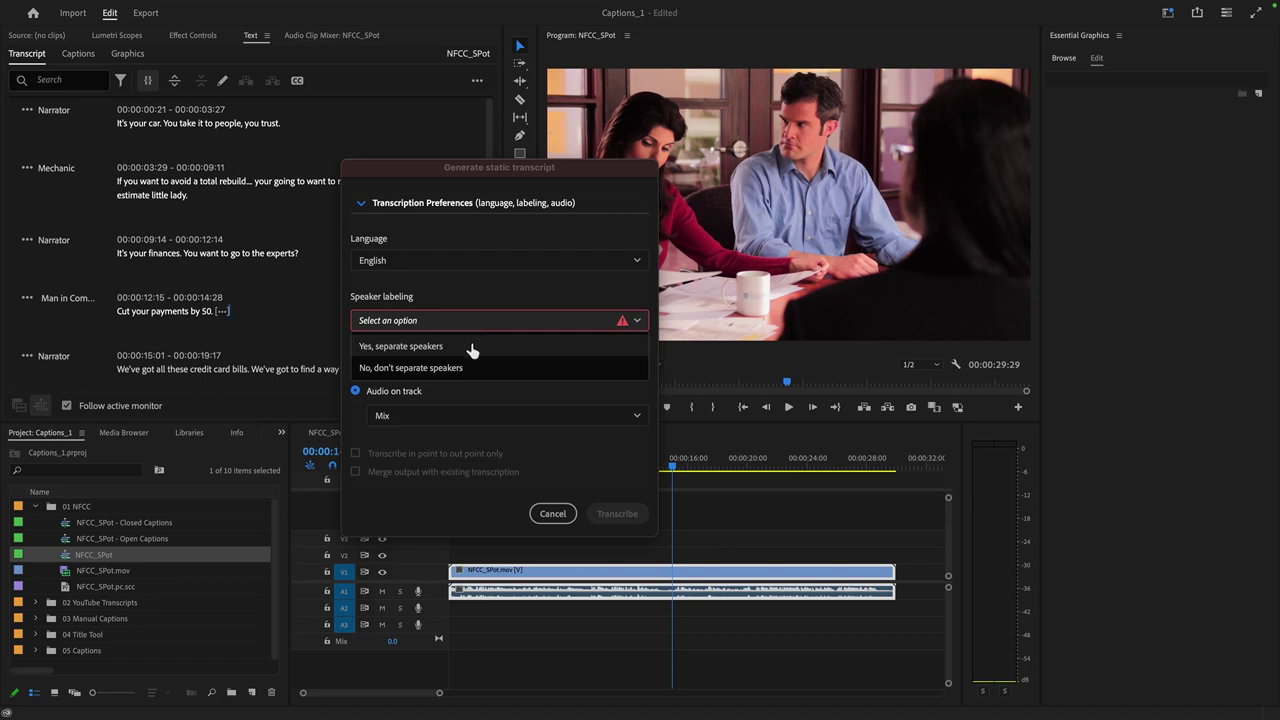
{"action": "left_click", "coordinate": [405, 348]}
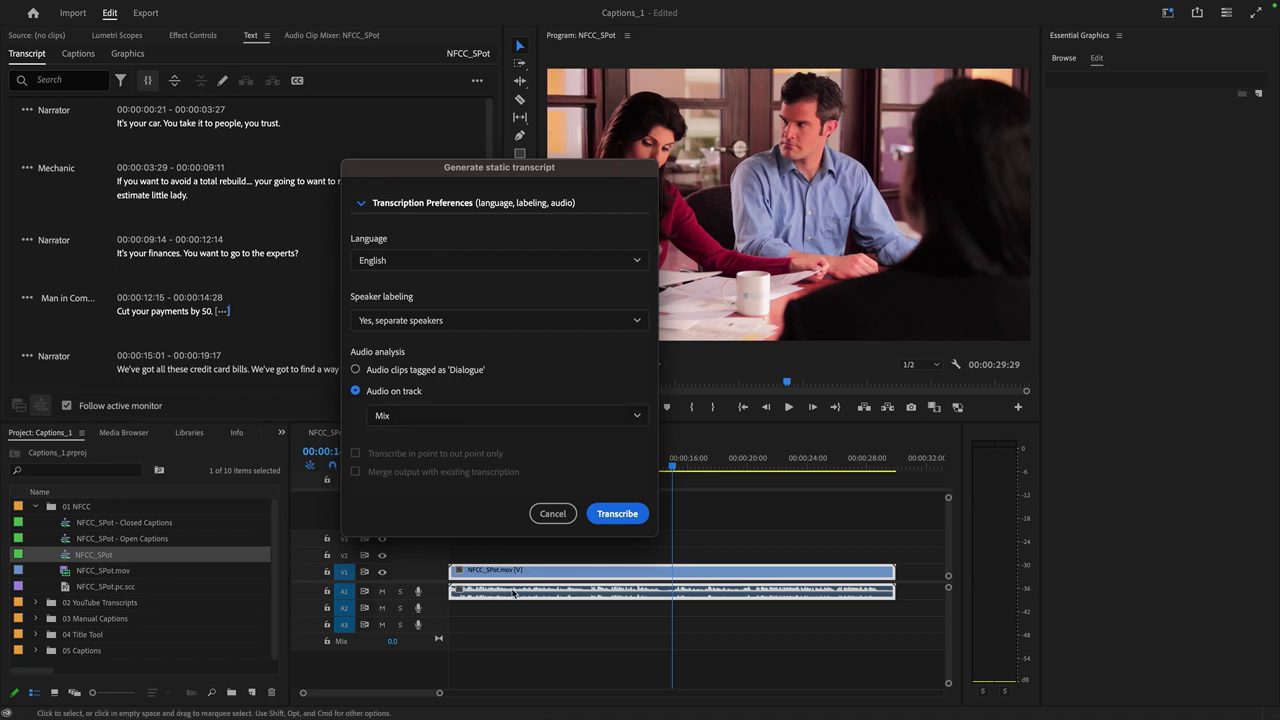
{"action": "left_click", "coordinate": [428, 418]}
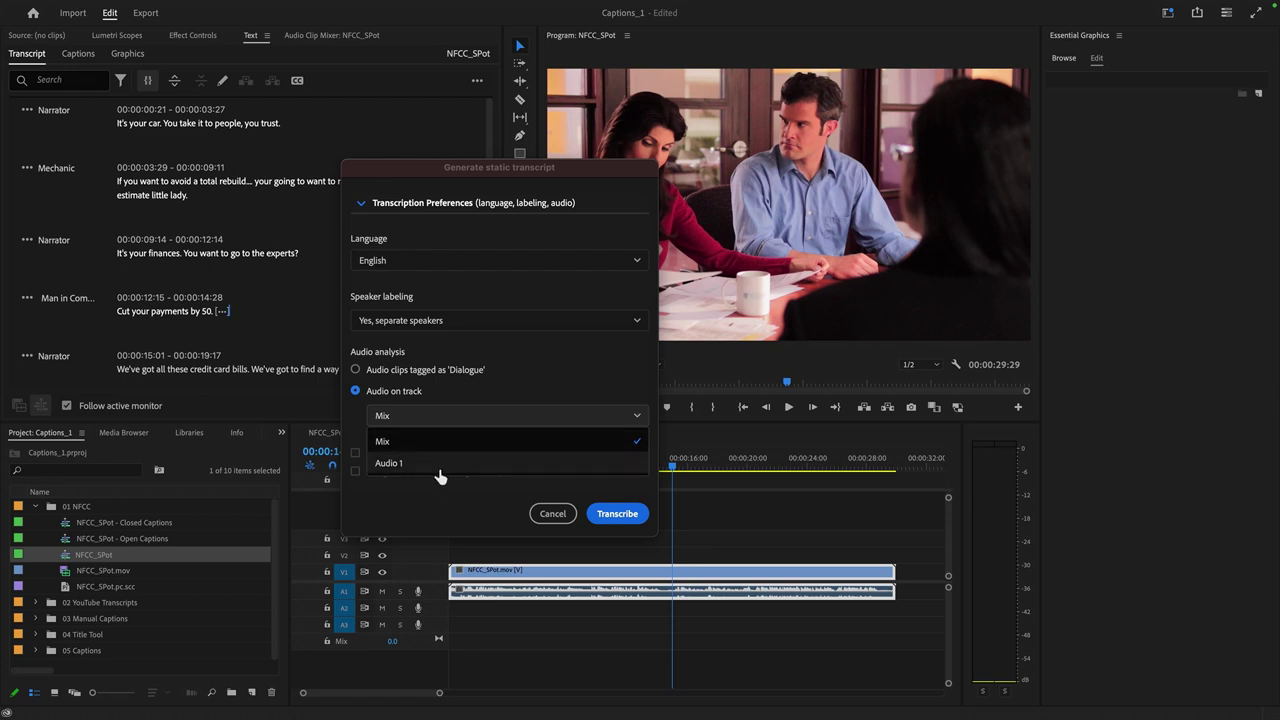
{"action": "left_click", "coordinate": [438, 469]}
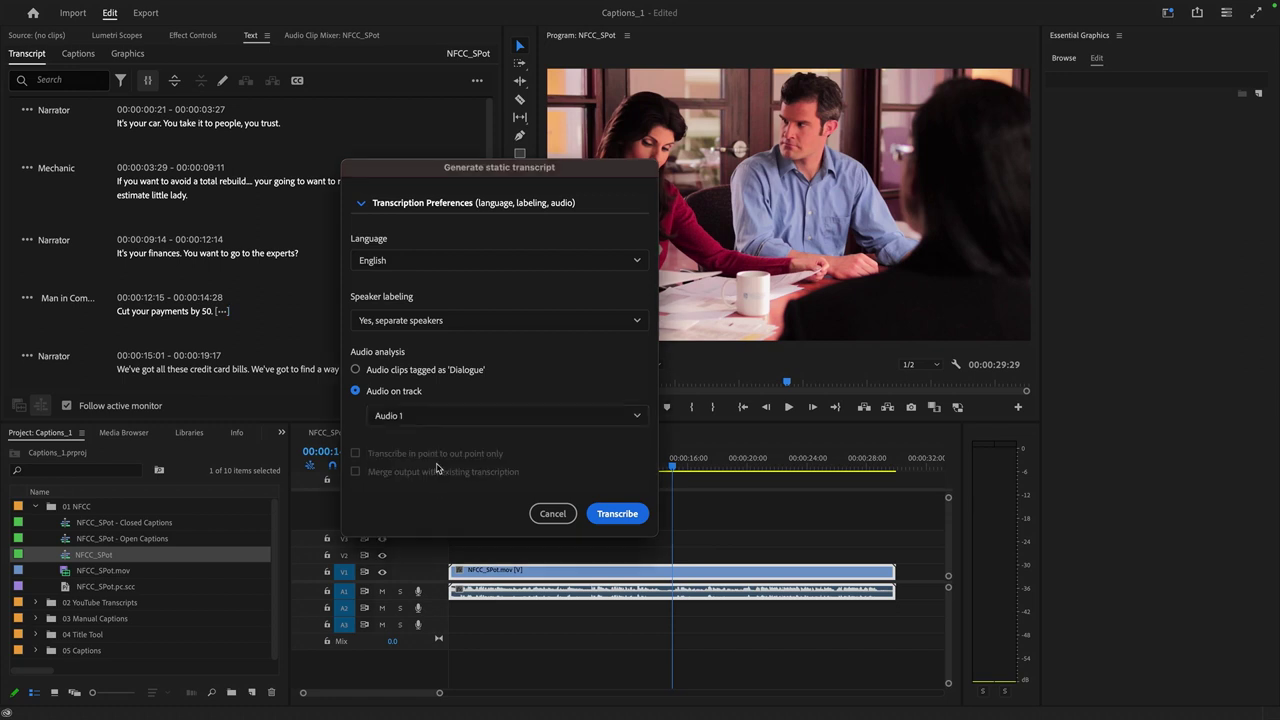
{"action": "left_click", "coordinate": [618, 516]}
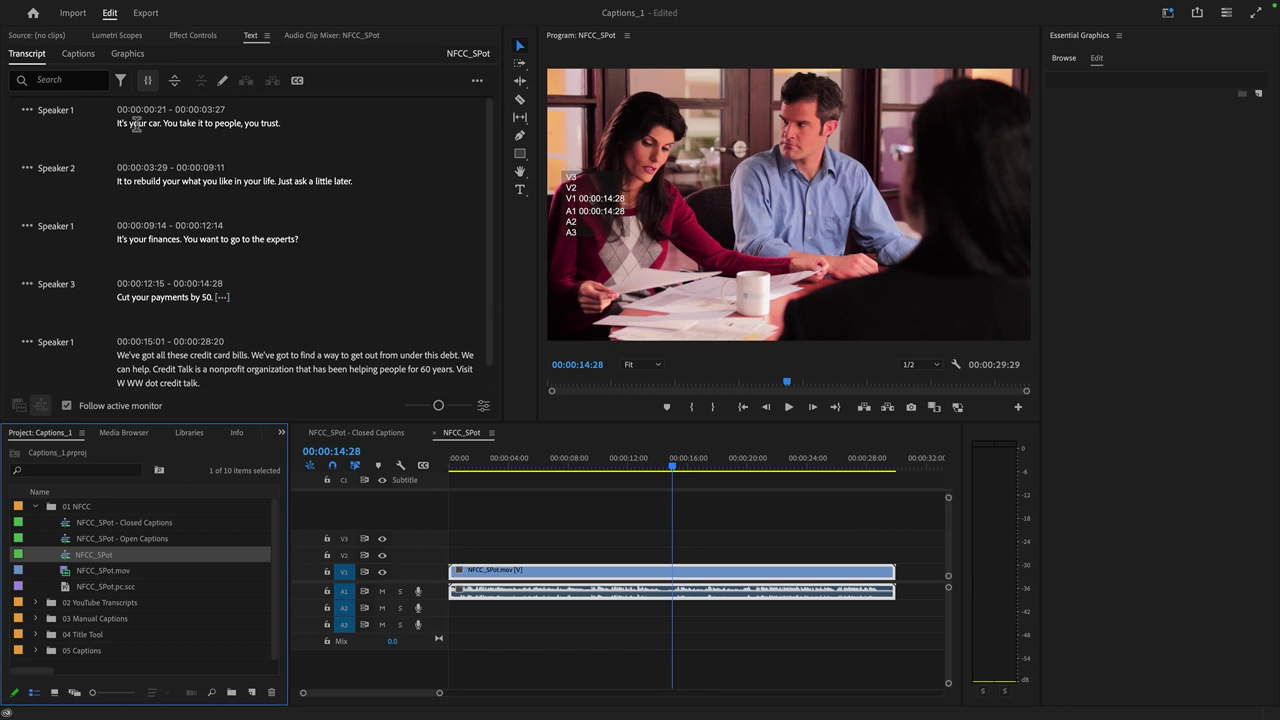
{"action": "left_click", "coordinate": [55, 112]}
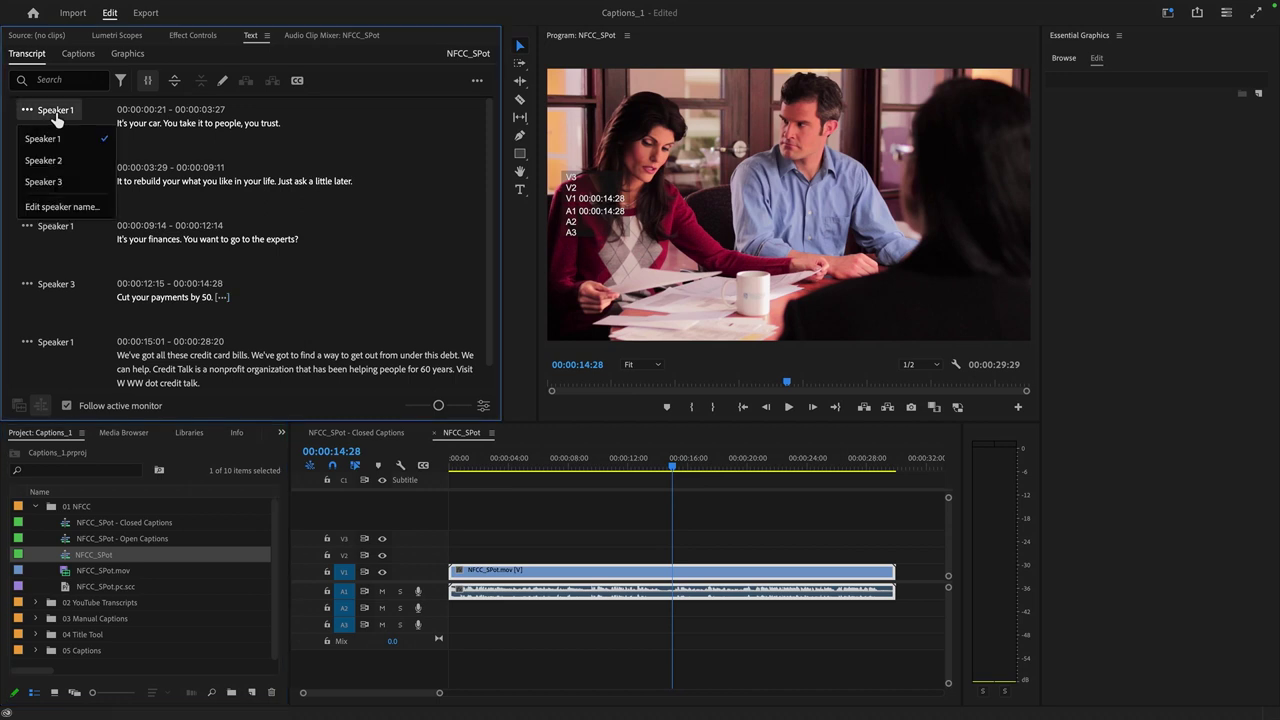
{"action": "left_click", "coordinate": [73, 212]}
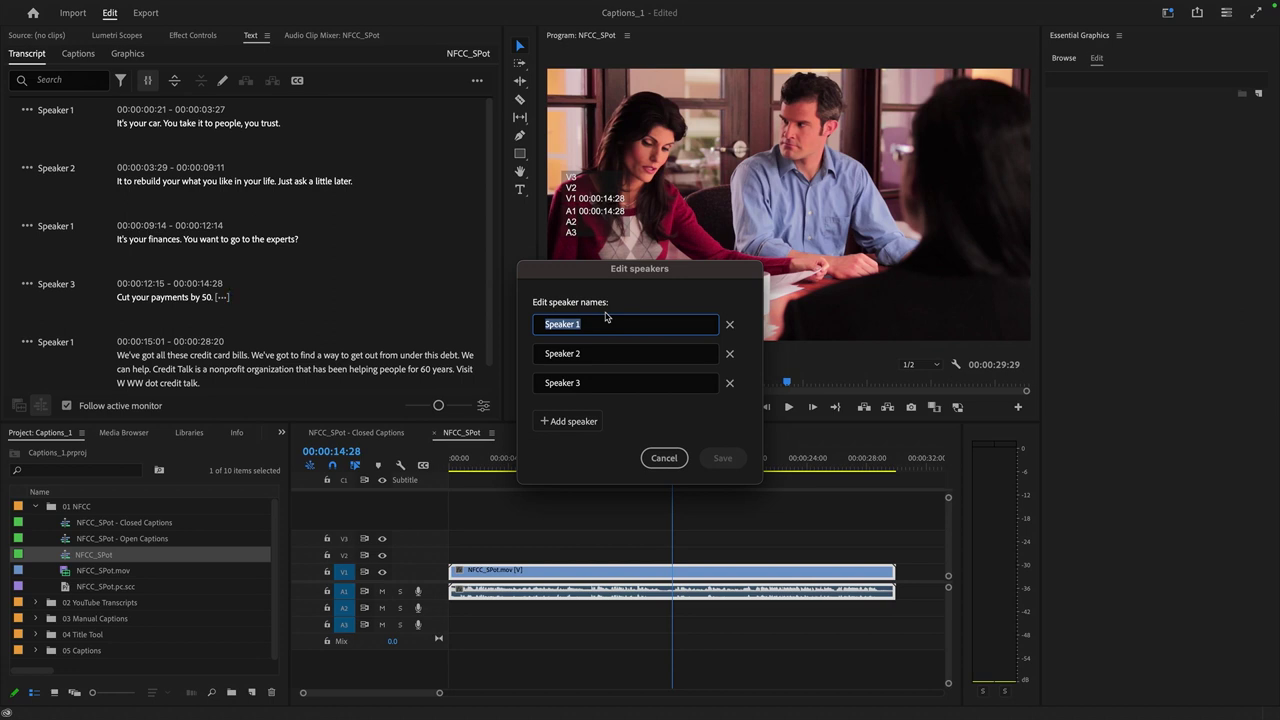
{"action": "type", "text": "Narrator"}
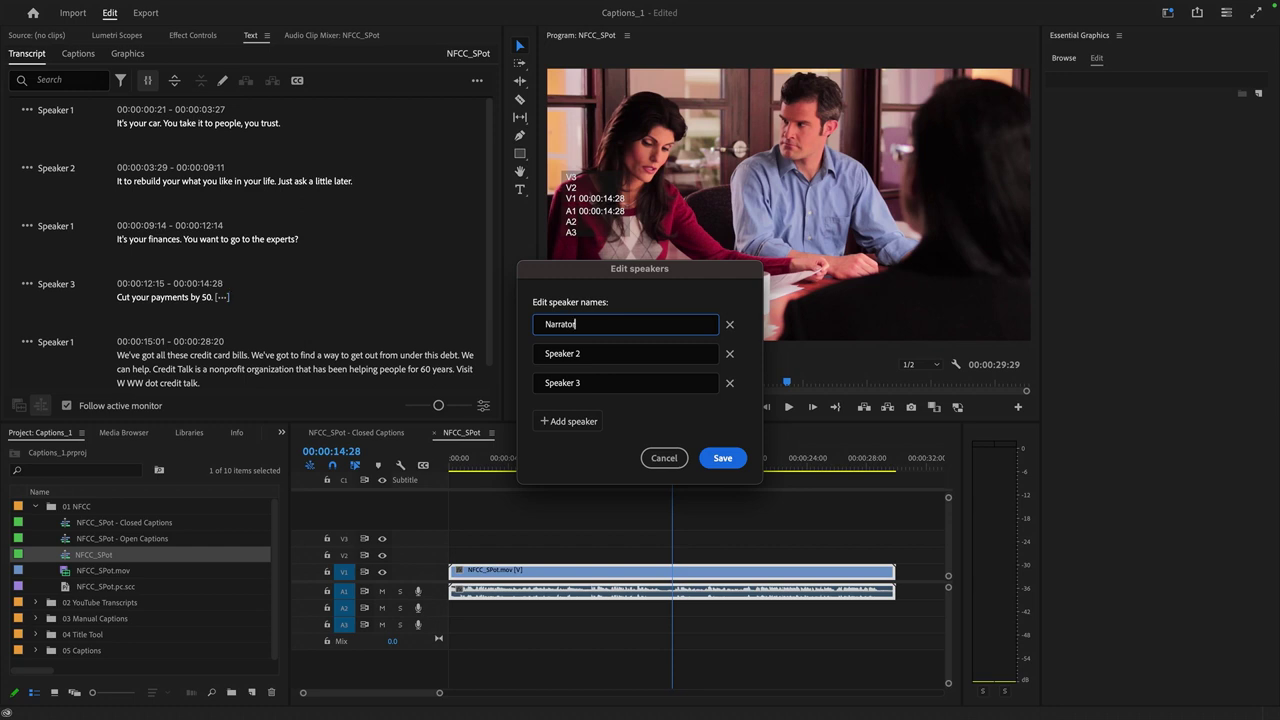
{"action": "key", "text": "Tab"}
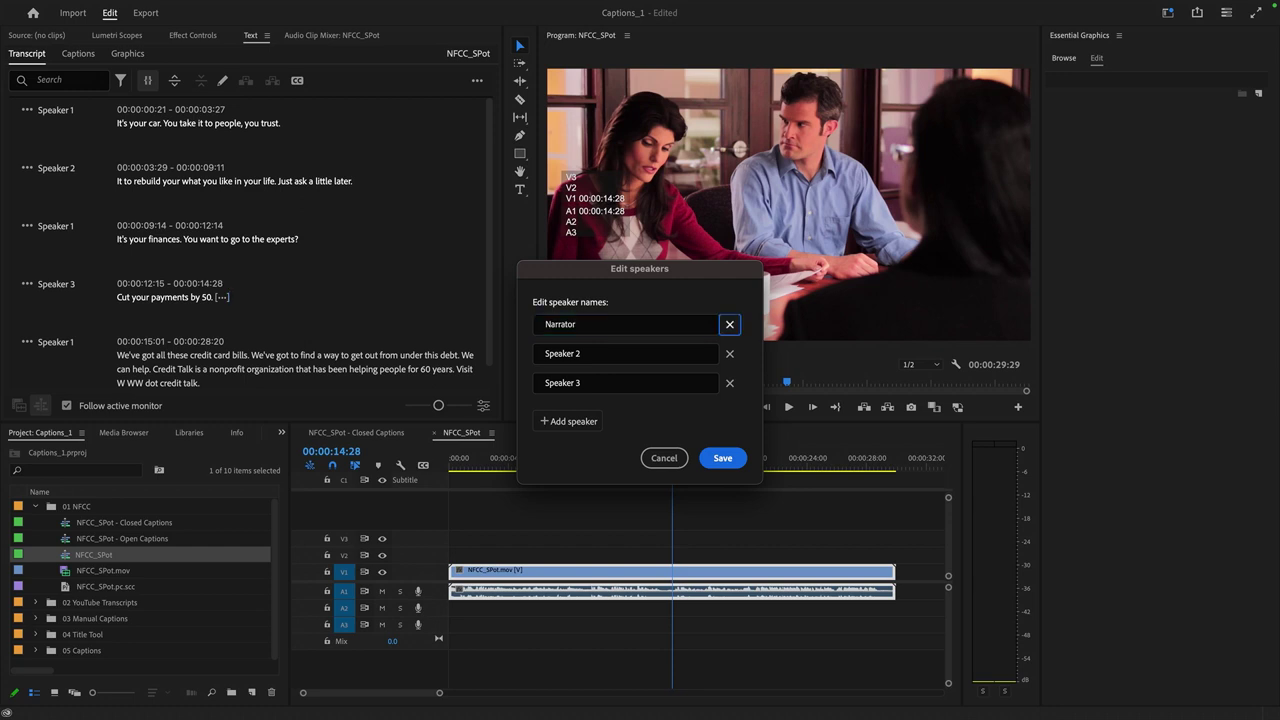
{"action": "left_click", "coordinate": [725, 461]}
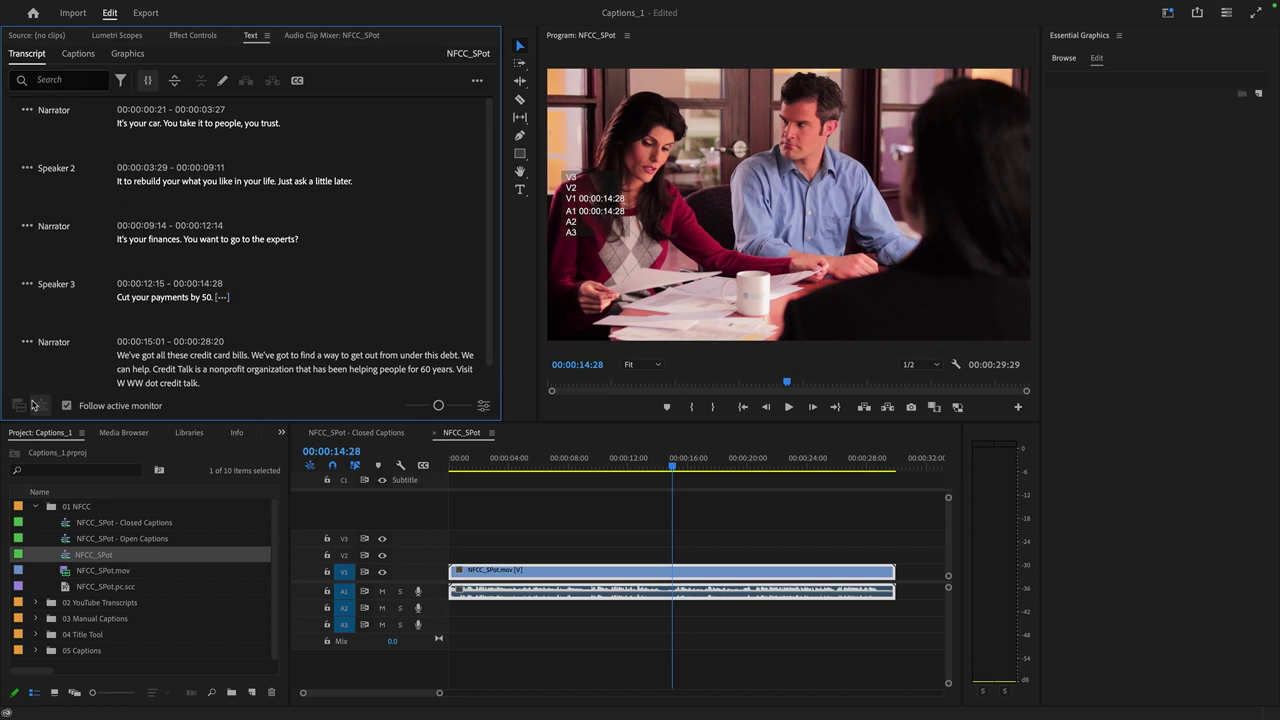
{"action": "left_click", "coordinate": [62, 113]}
{"action": "left_click", "coordinate": [105, 117]}
{"action": "double_click", "coordinate": [122, 124]}
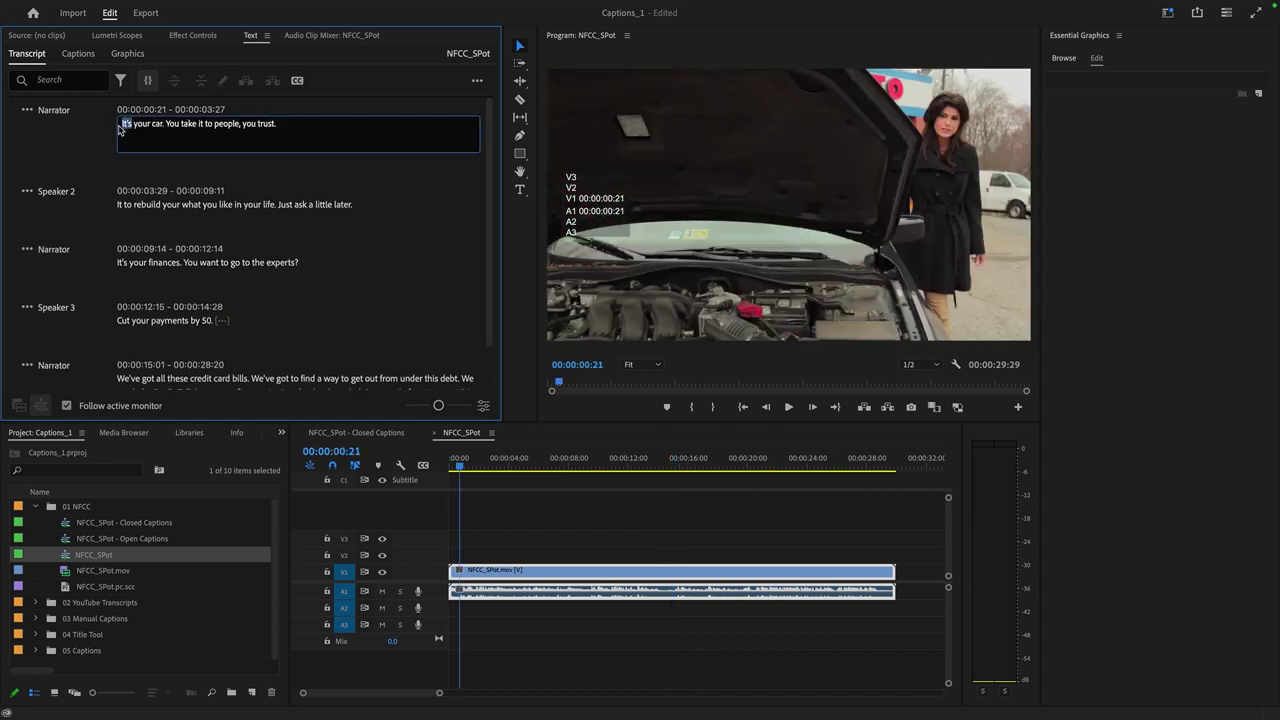
{"action": "left_click", "coordinate": [96, 150]}
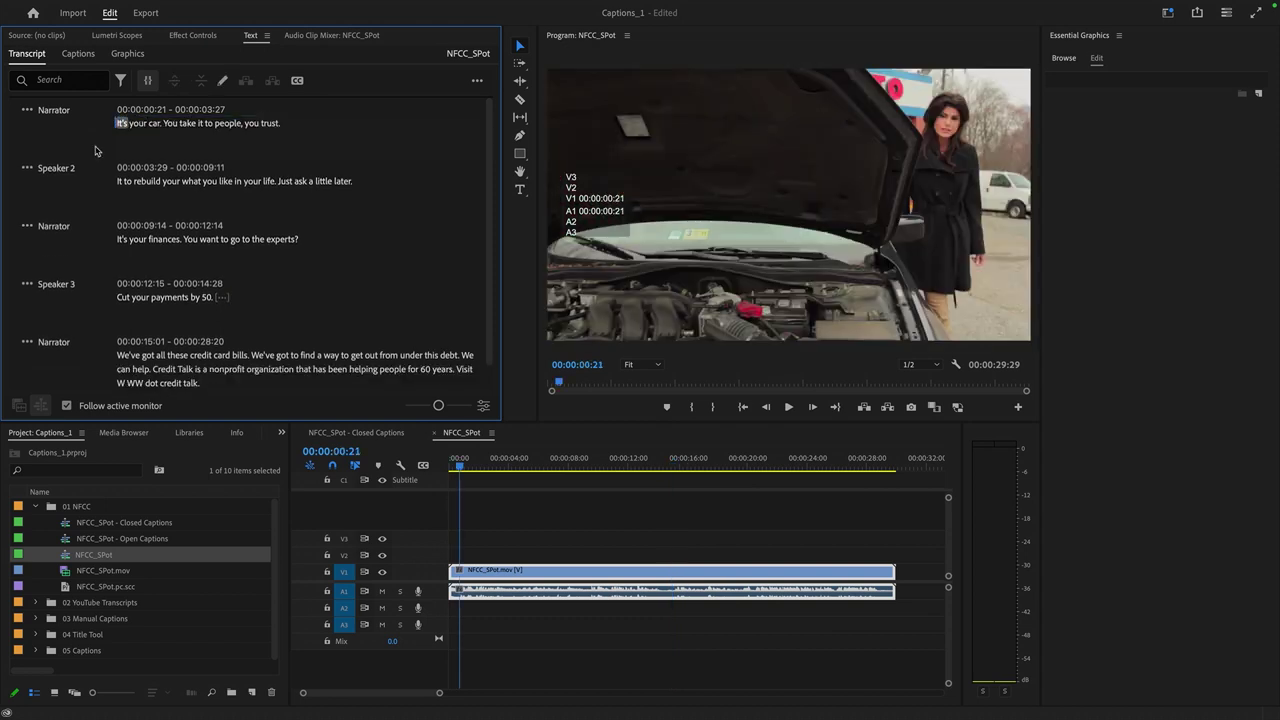
{"action": "key", "text": "space"}
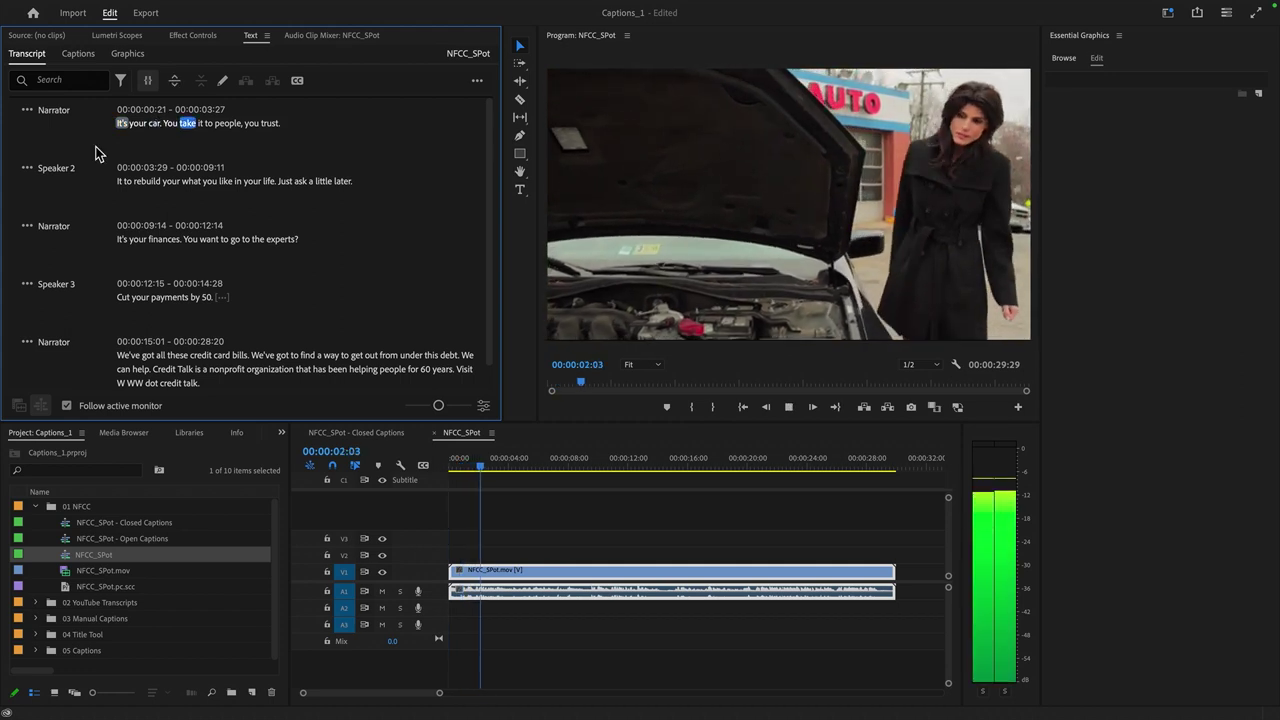
{"action": "key", "text": "space"}
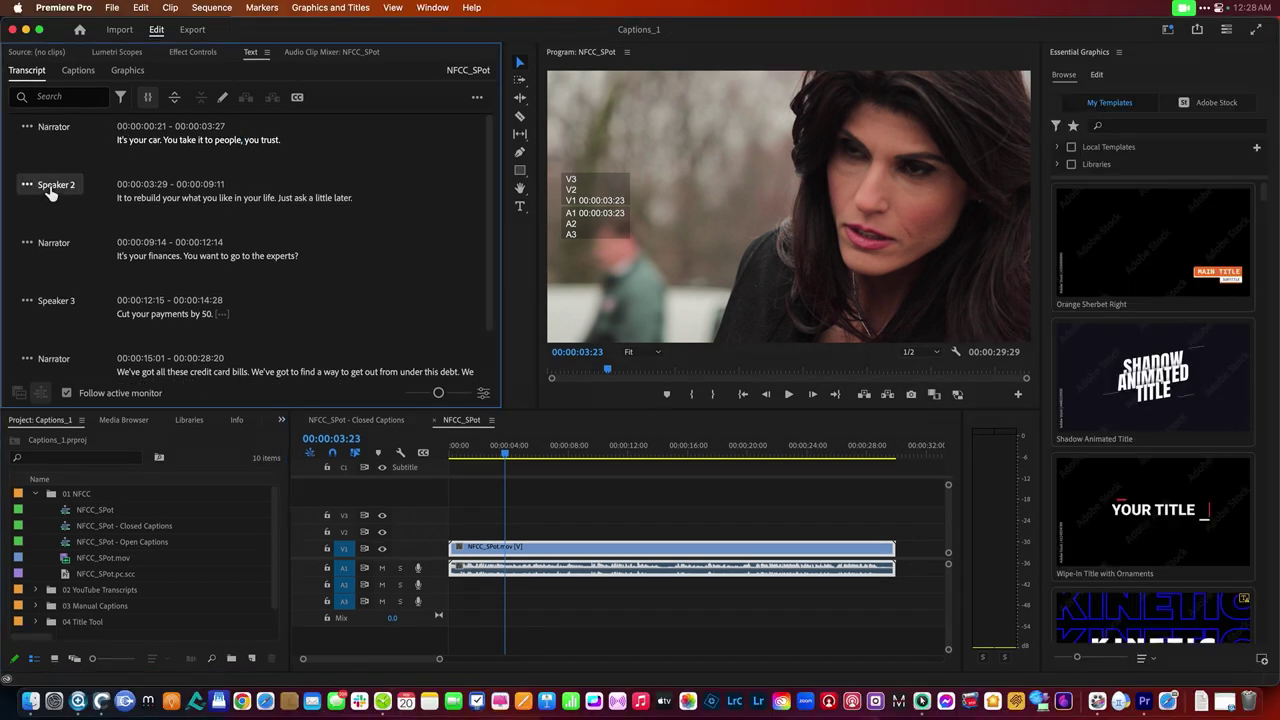
Play the second caption, then rename Speaker 2 to Mechanic and save
{"action": "left_click", "coordinate": [50, 192]}
{"action": "left_click", "coordinate": [36, 192]}
{"action": "key", "text": "space"}
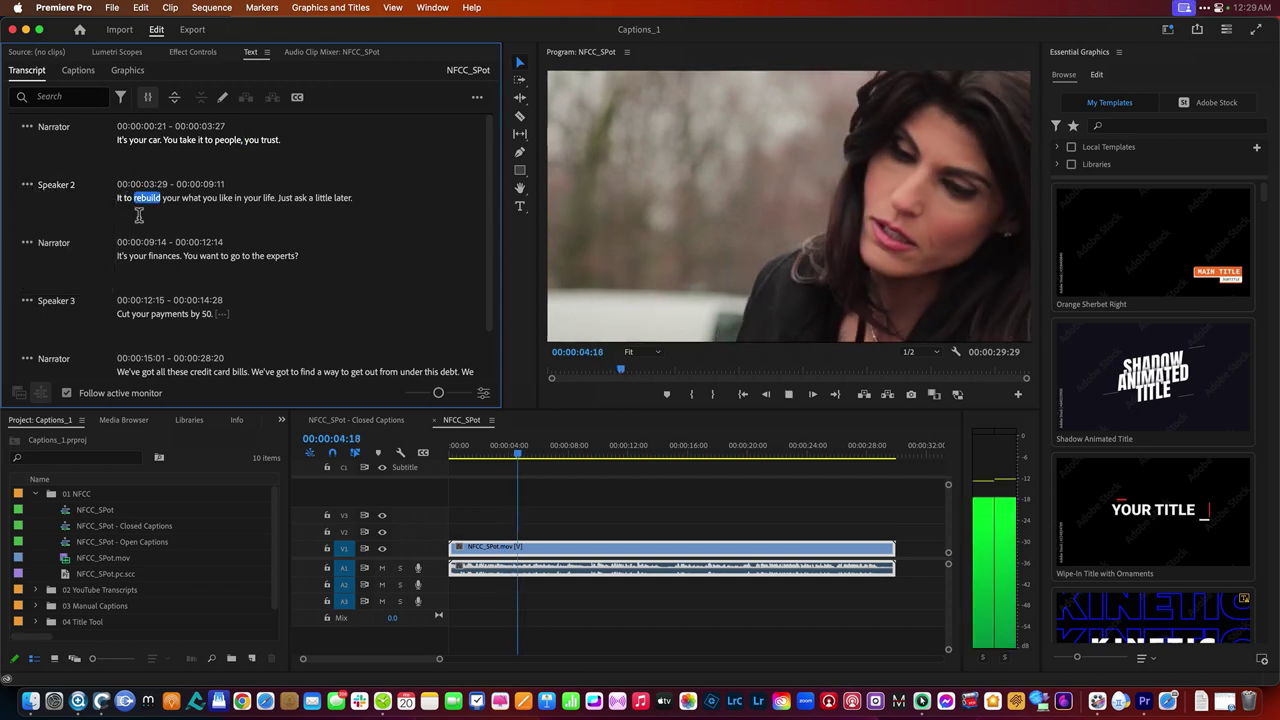
{"action": "key", "text": "space"}
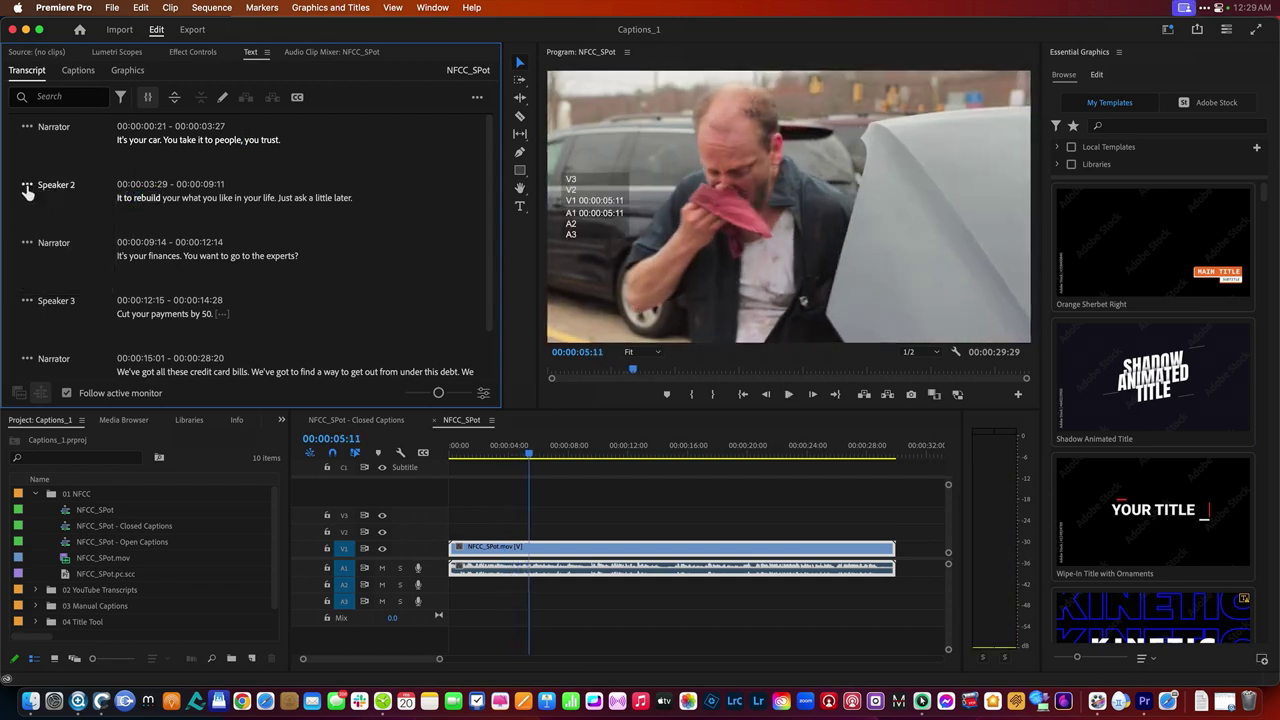
{"action": "left_click", "coordinate": [29, 192]}
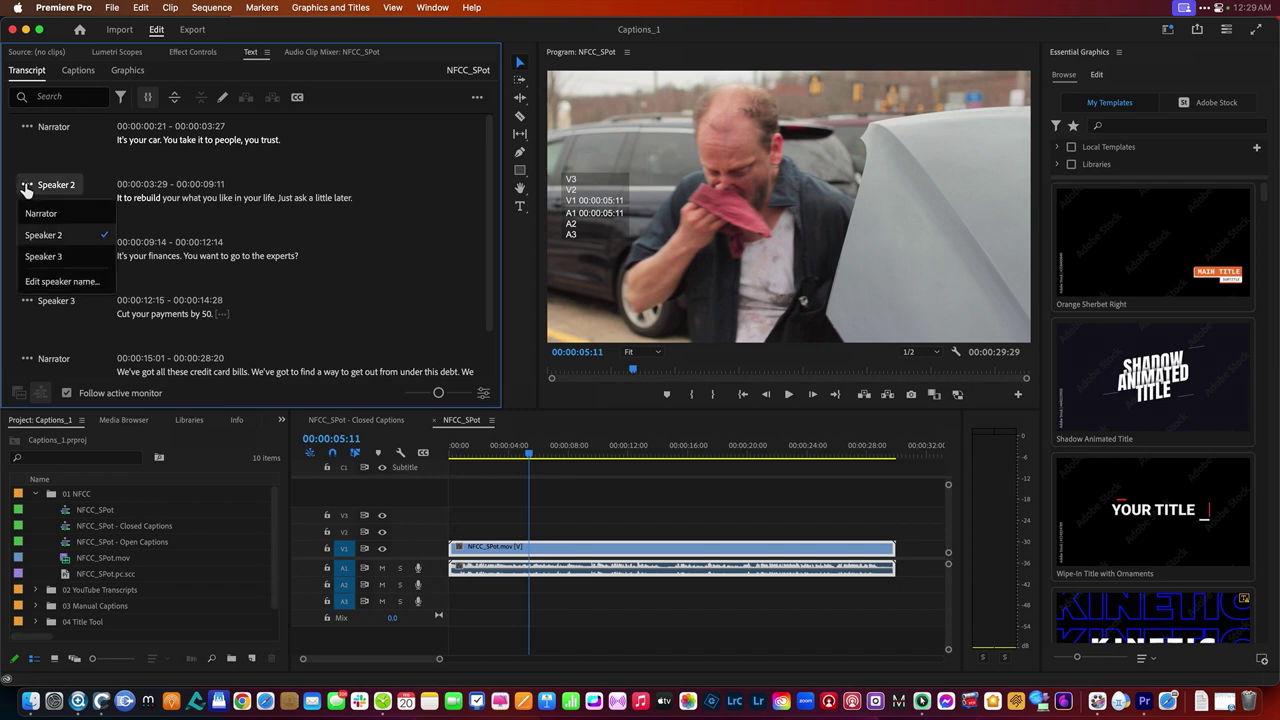
{"action": "left_click", "coordinate": [87, 284]}
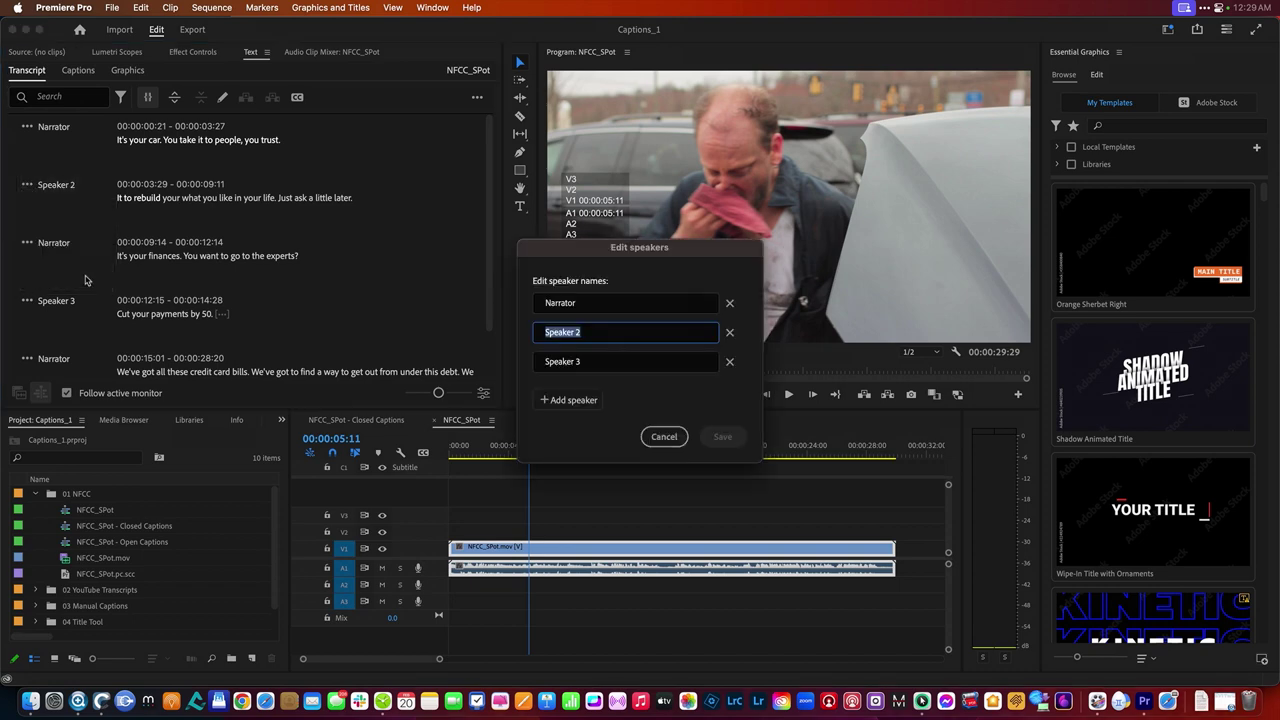
{"action": "type", "text": "Mechanic"}
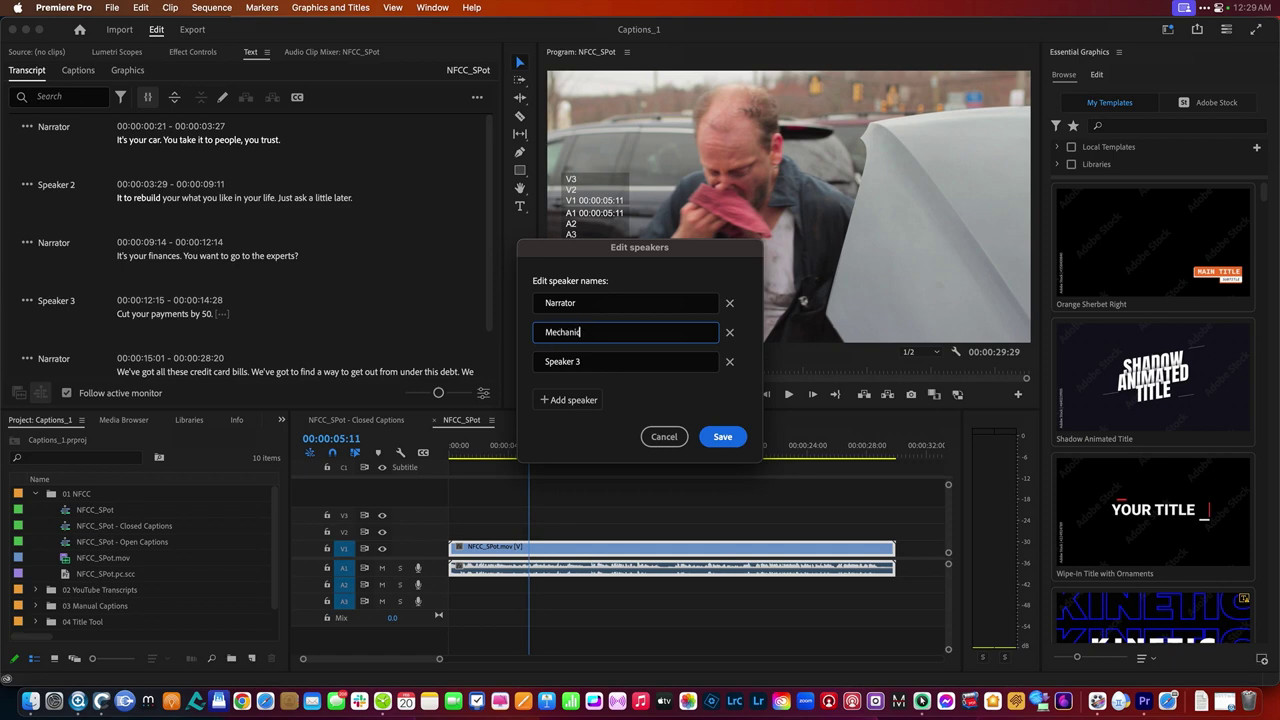
{"action": "key", "text": "Tab"}
{"action": "left_click", "coordinate": [726, 440]}
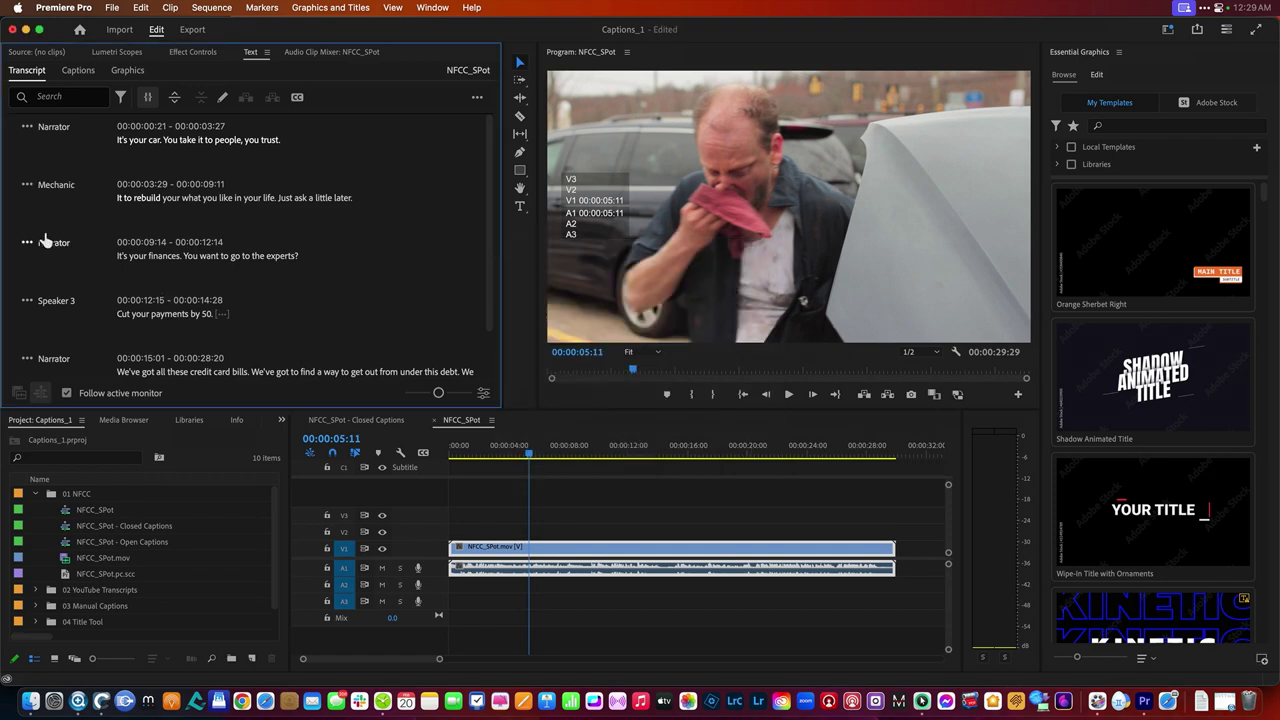
Play the third caption, then rename Speaker 3 to Man on TV and save
{"action": "left_click", "coordinate": [121, 258]}
{"action": "key", "text": "space"}
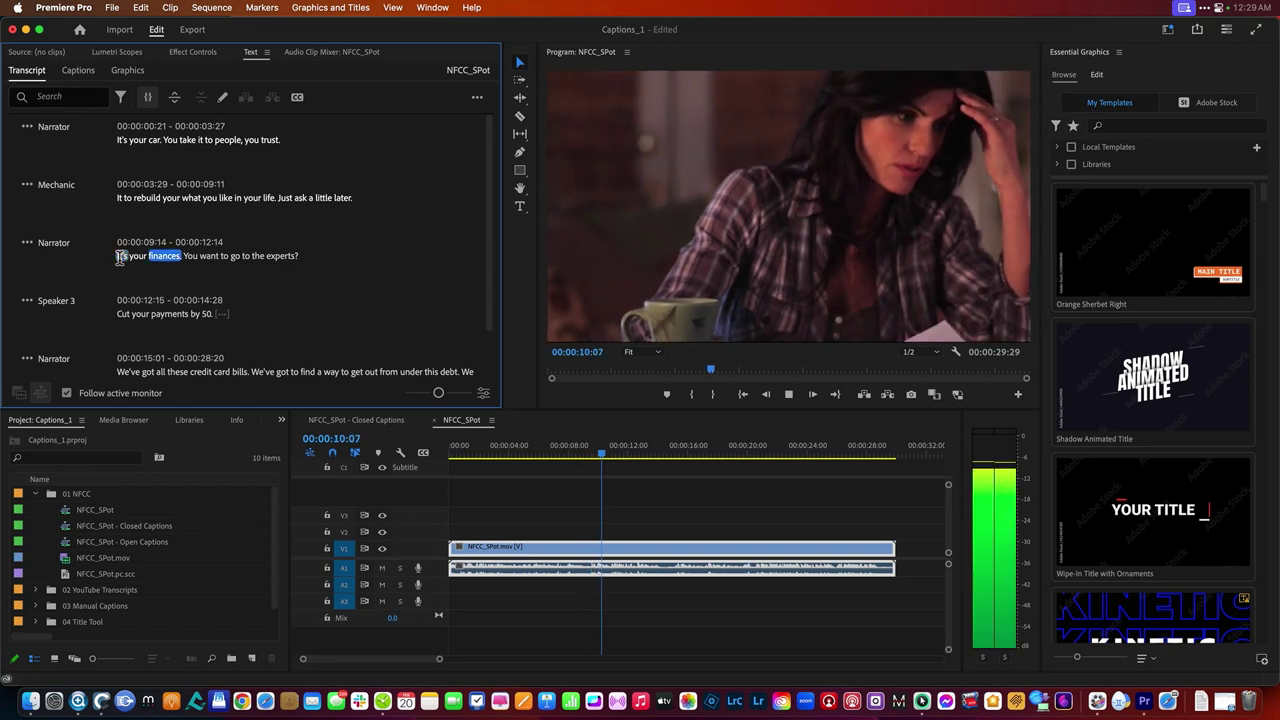
{"action": "key", "text": "space"}
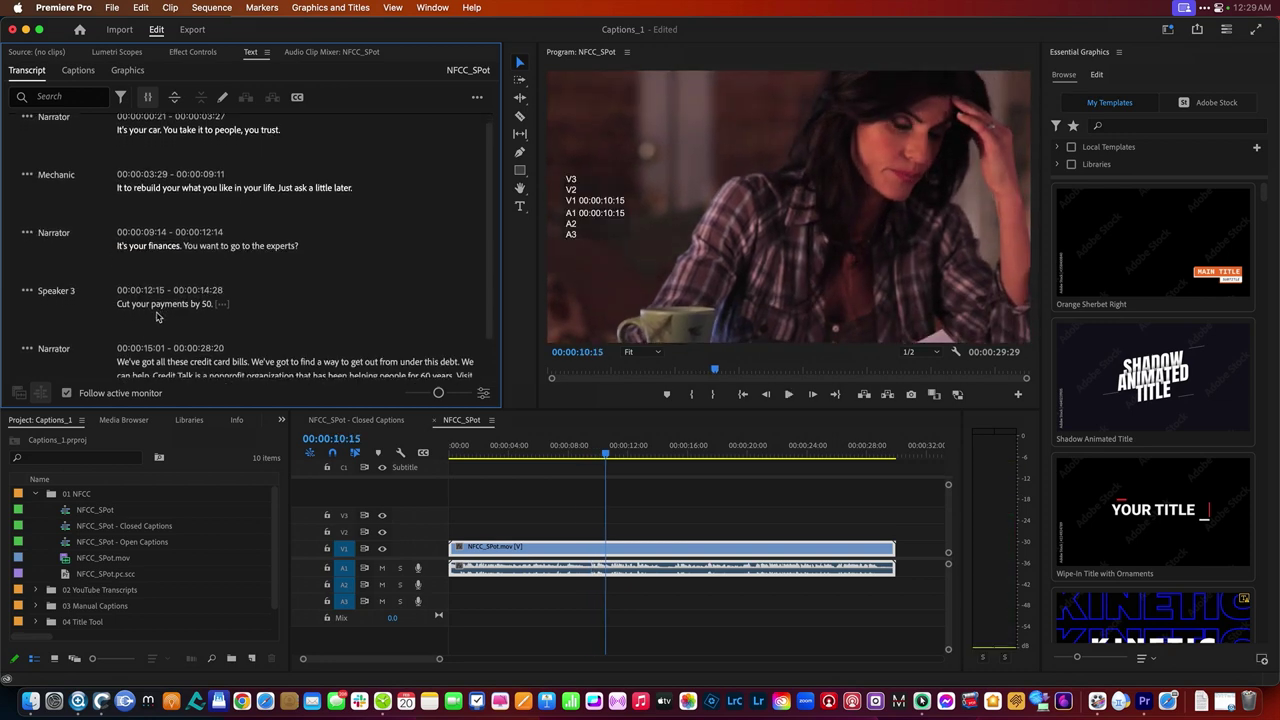
{"action": "scroll", "coordinate": [147, 292], "scroll_direction": "down", "scroll_amount": 1}
{"action": "left_click", "coordinate": [123, 293]}
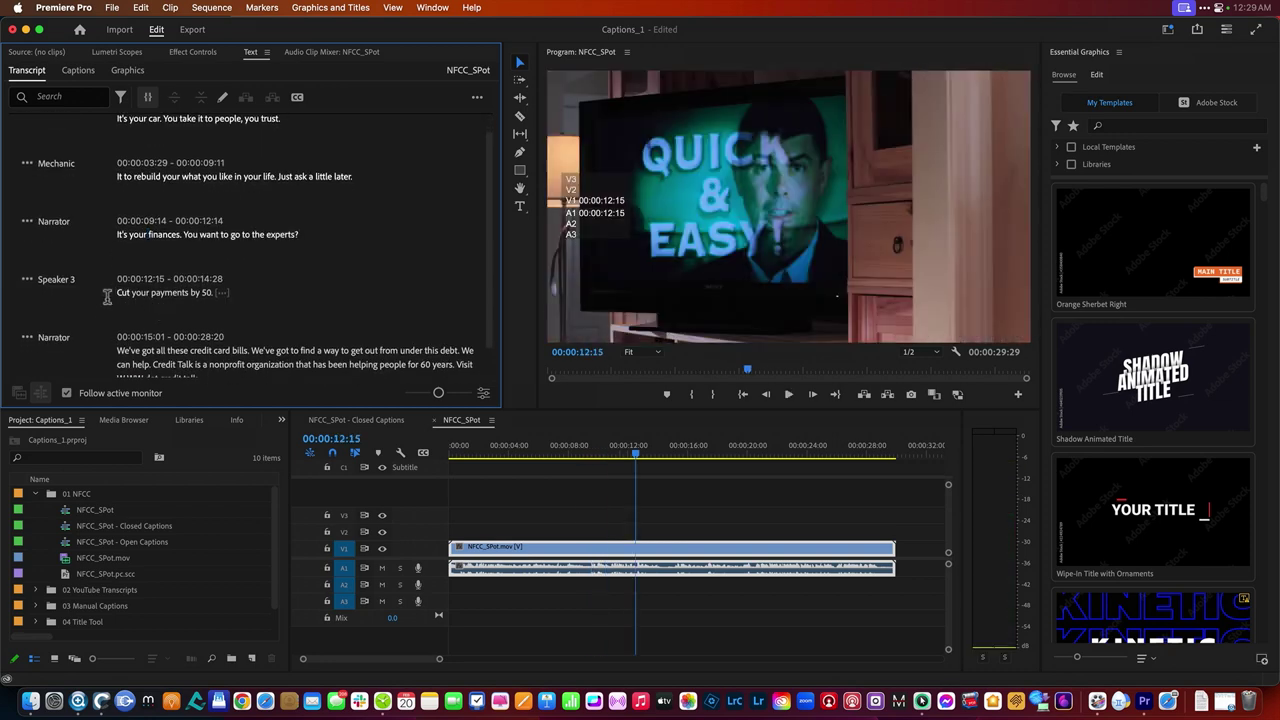
{"action": "left_click", "coordinate": [27, 280]}
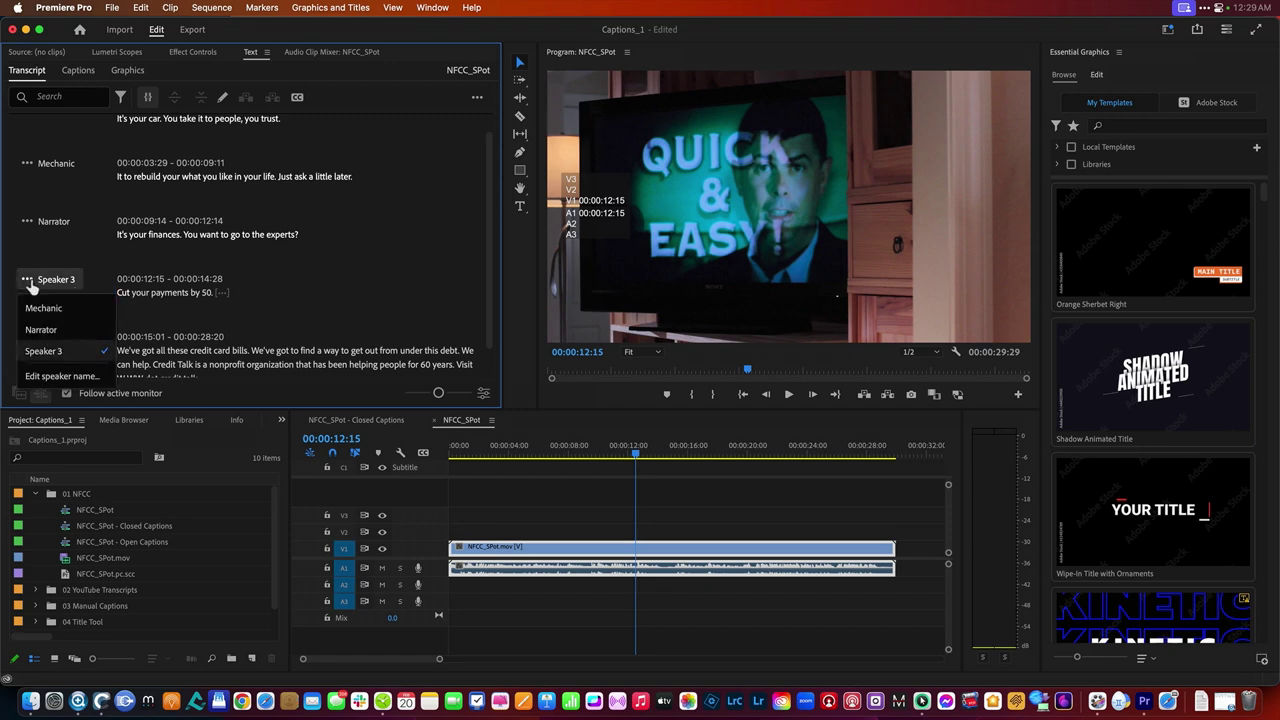
{"action": "left_click", "coordinate": [62, 376]}
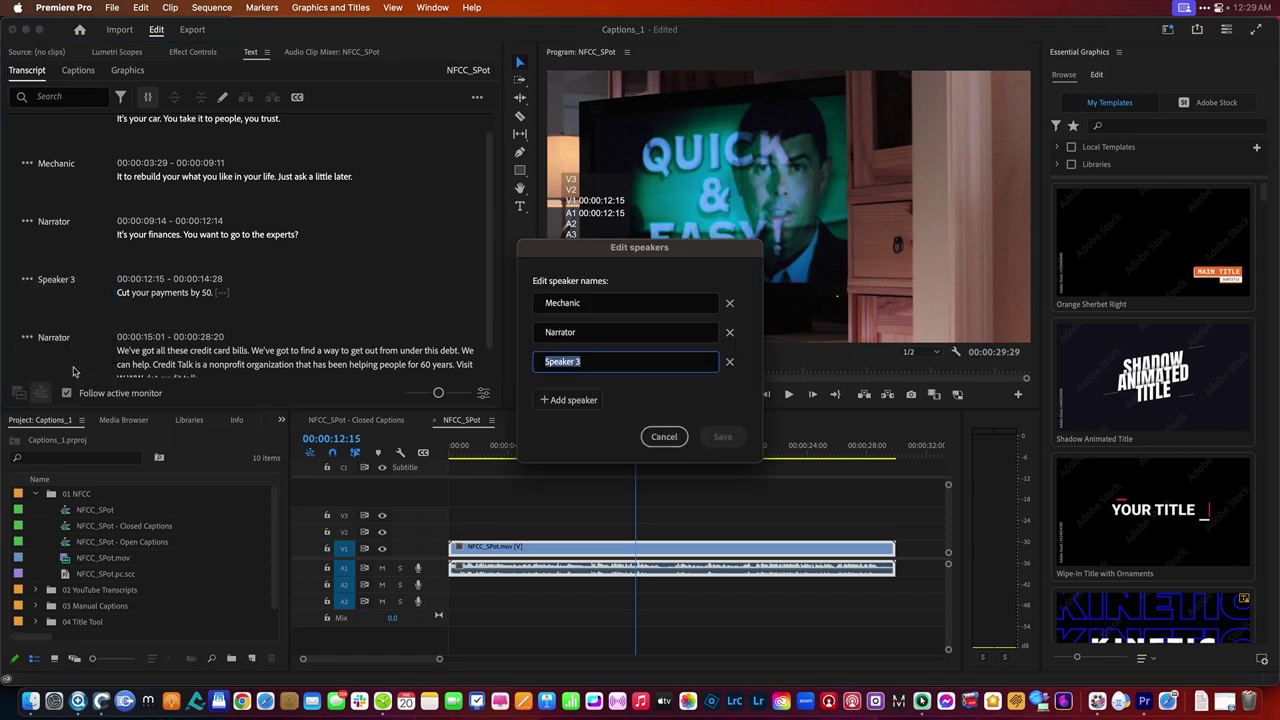
{"action": "type", "text": "Man on TV"}
{"action": "left_click", "coordinate": [722, 436]}
Move the playhead from 00:00:13:11 ahead to the phone-number shot
{"action": "scroll", "coordinate": [244, 297], "scroll_direction": "down", "scroll_amount": 1}
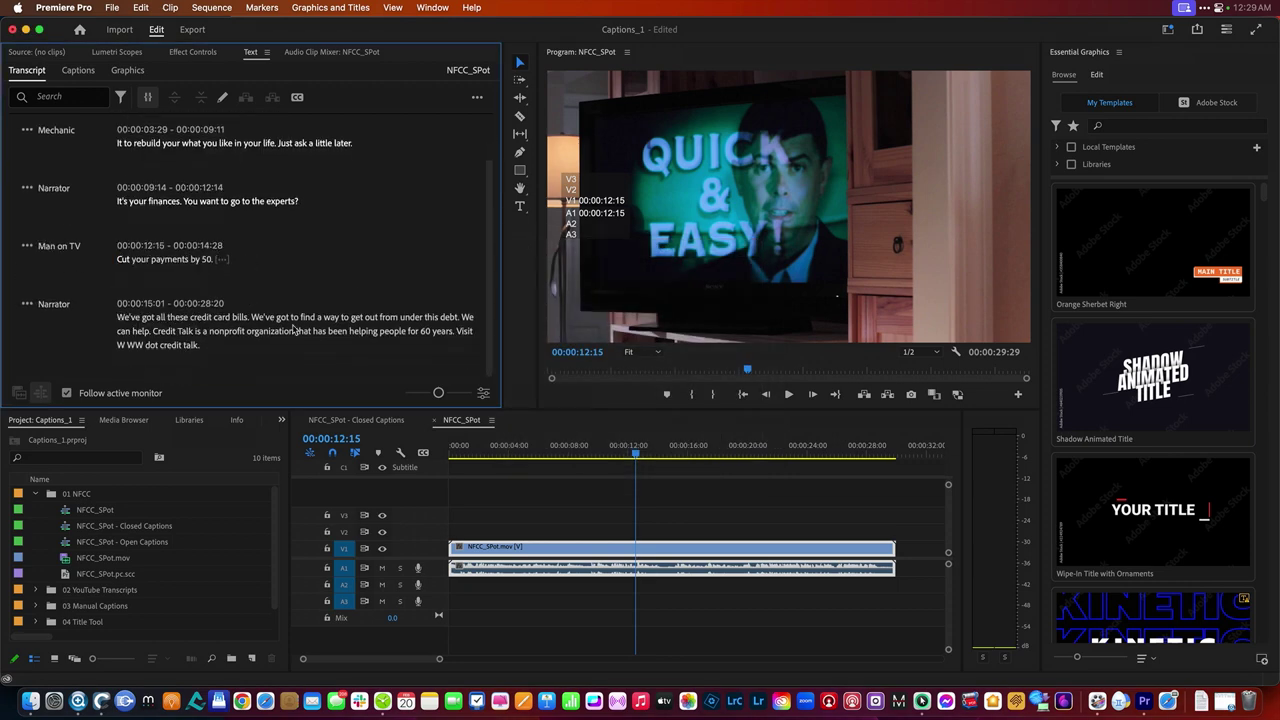
{"action": "left_click", "coordinate": [649, 452]}
{"action": "left_click_drag", "start_coordinate": [655, 452], "coordinate": [753, 453]}
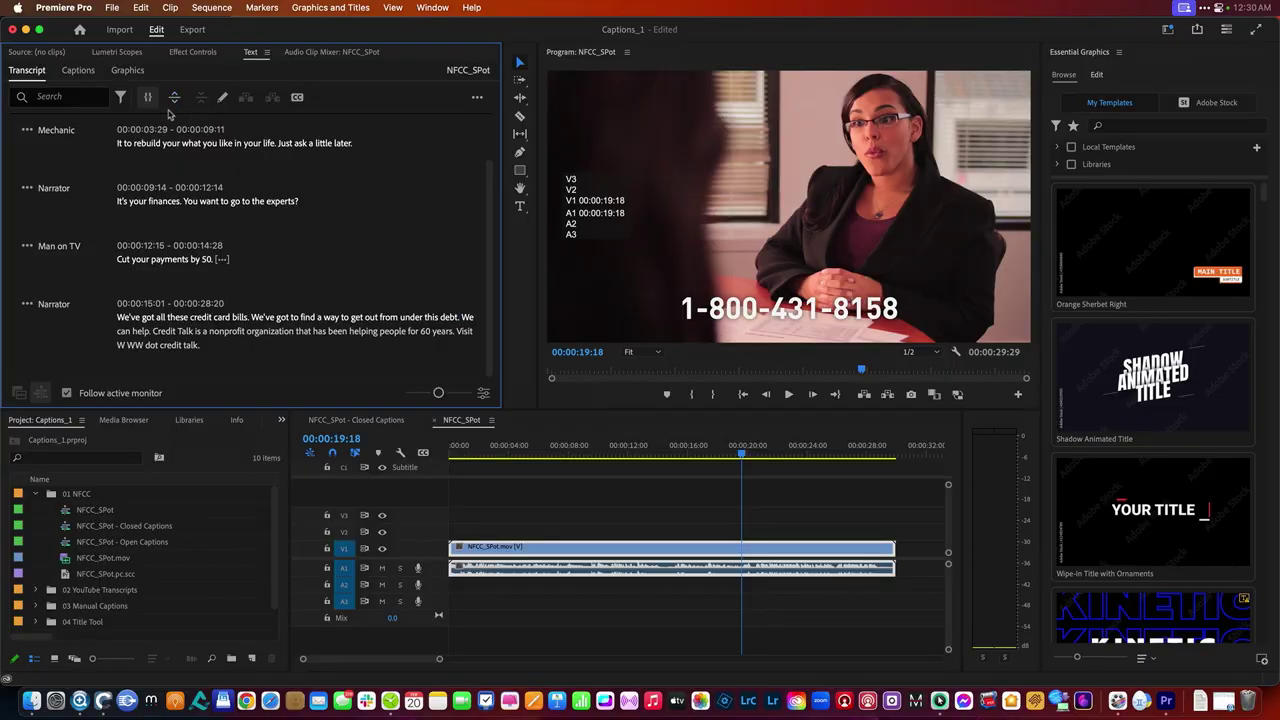
Split the final Narrator caption after 'debt.' and again before 'Credit'
{"action": "left_click", "coordinate": [174, 97]}
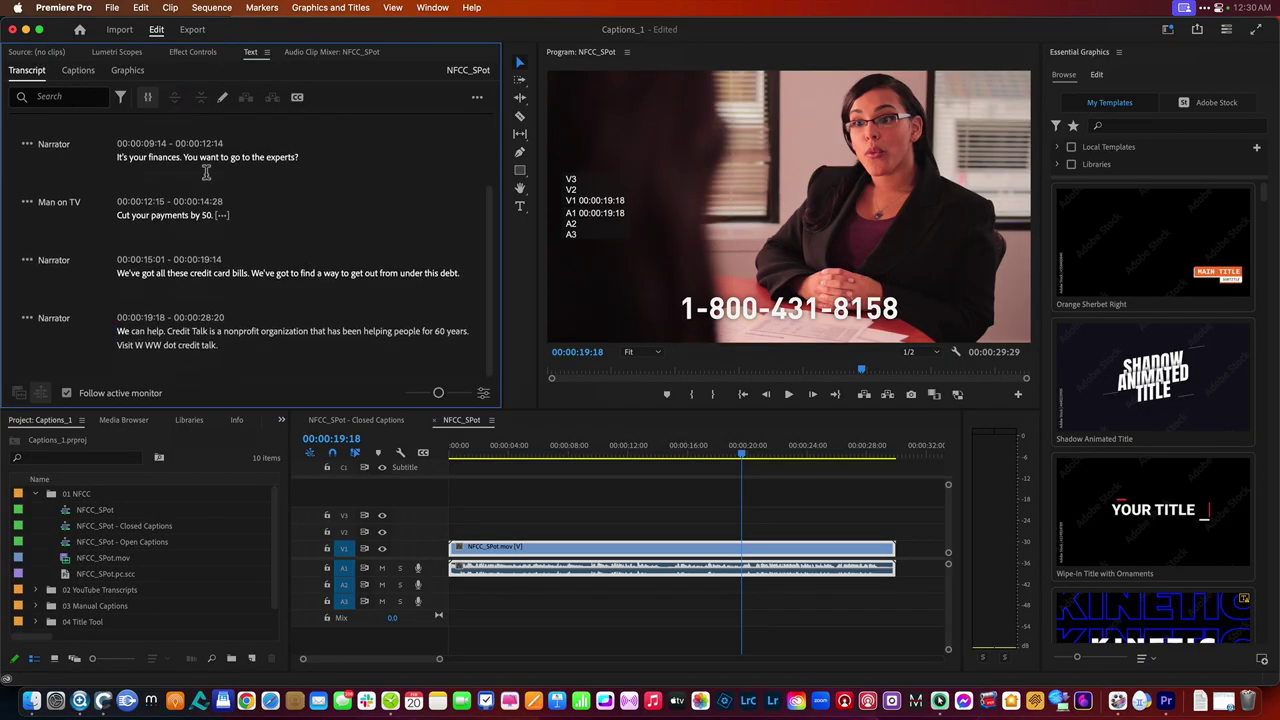
{"action": "double_click", "coordinate": [170, 345]}
{"action": "left_click", "coordinate": [168, 333]}
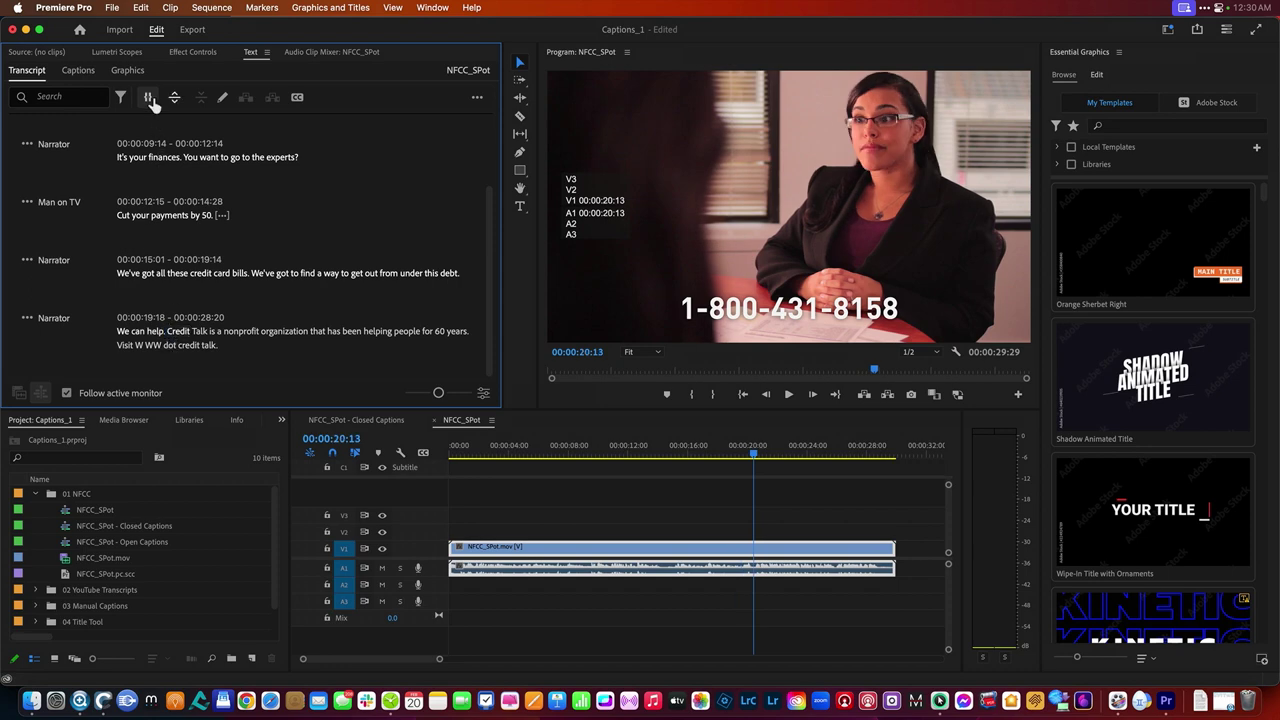
{"action": "left_click", "coordinate": [174, 100]}
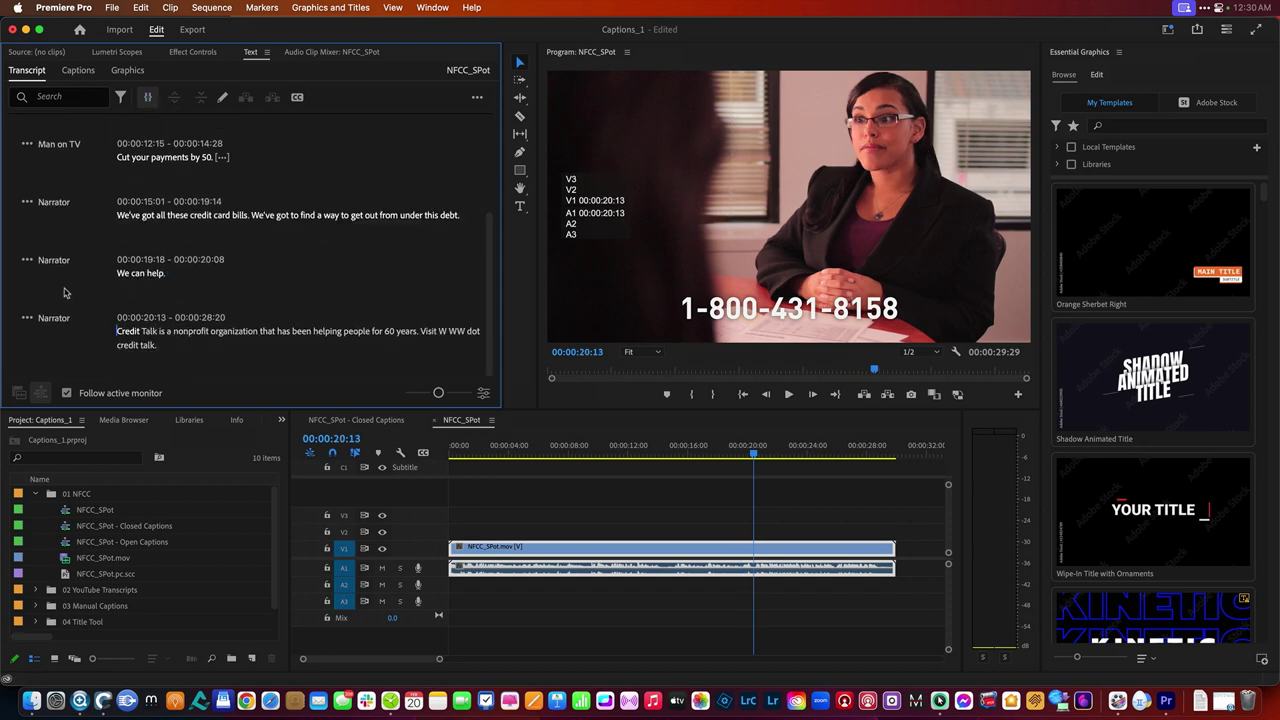
Add two new speakers named Woman and Credit Counselor and save
{"action": "left_click", "coordinate": [28, 260]}
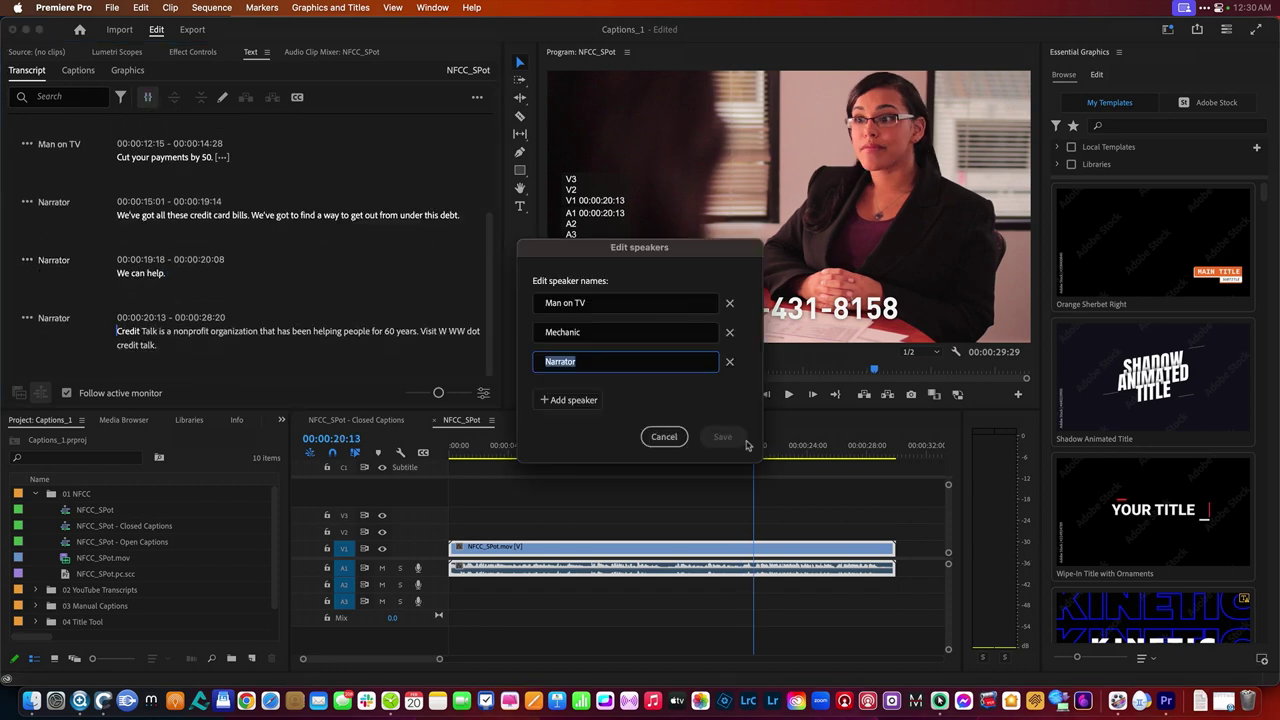
{"action": "left_click", "coordinate": [588, 401]}
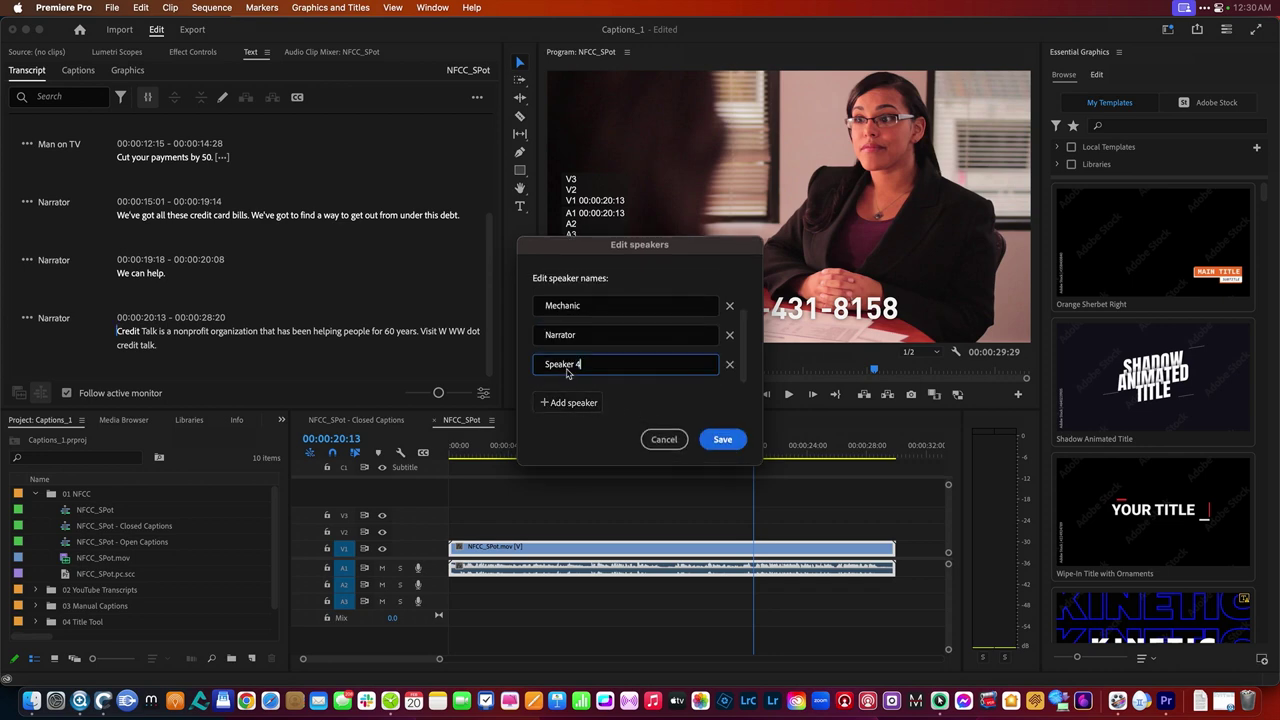
{"action": "triple_click", "coordinate": [567, 371]}
{"action": "type", "text": "Woman"}
{"action": "left_click", "coordinate": [566, 406]}
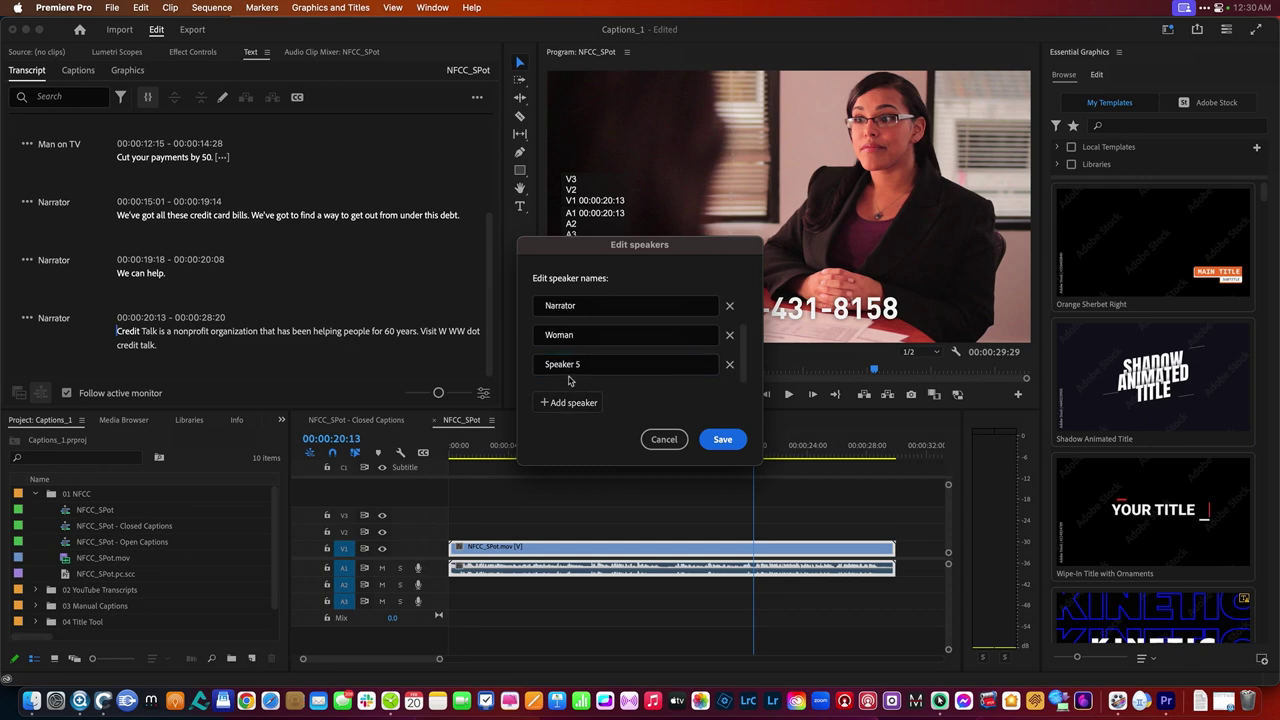
{"action": "left_click", "coordinate": [567, 368]}
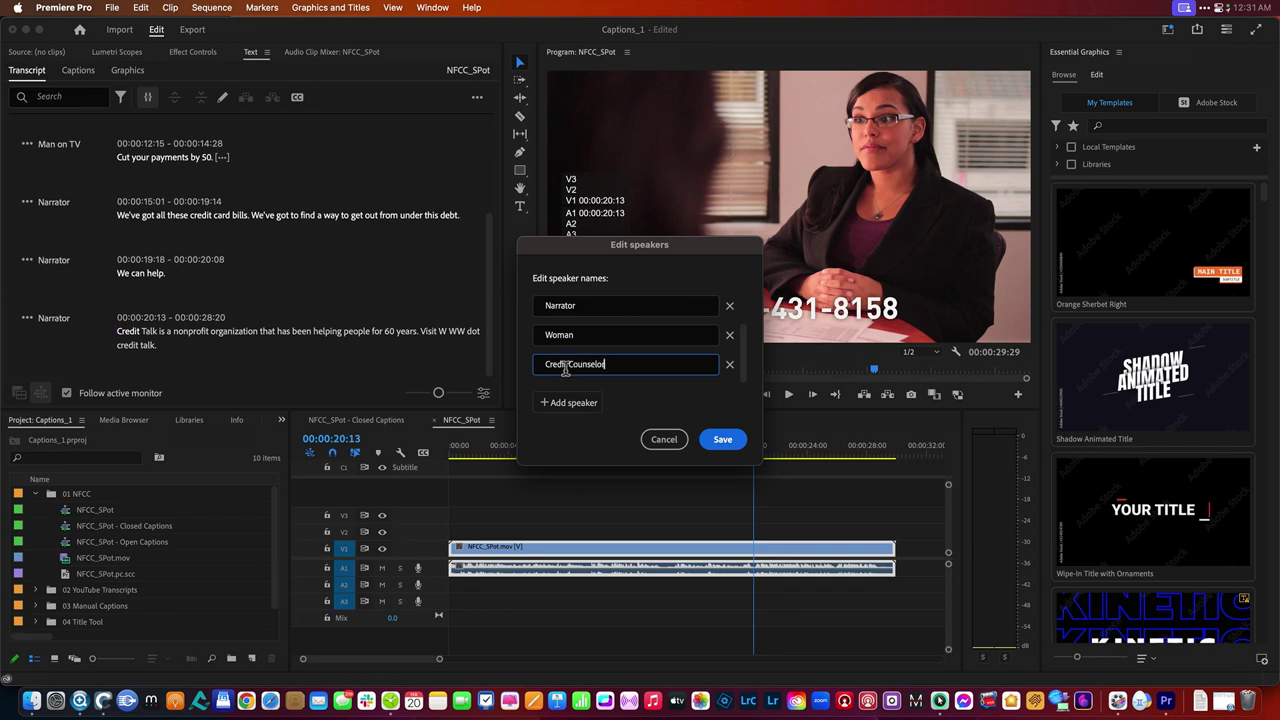
{"action": "left_click", "coordinate": [724, 440]}
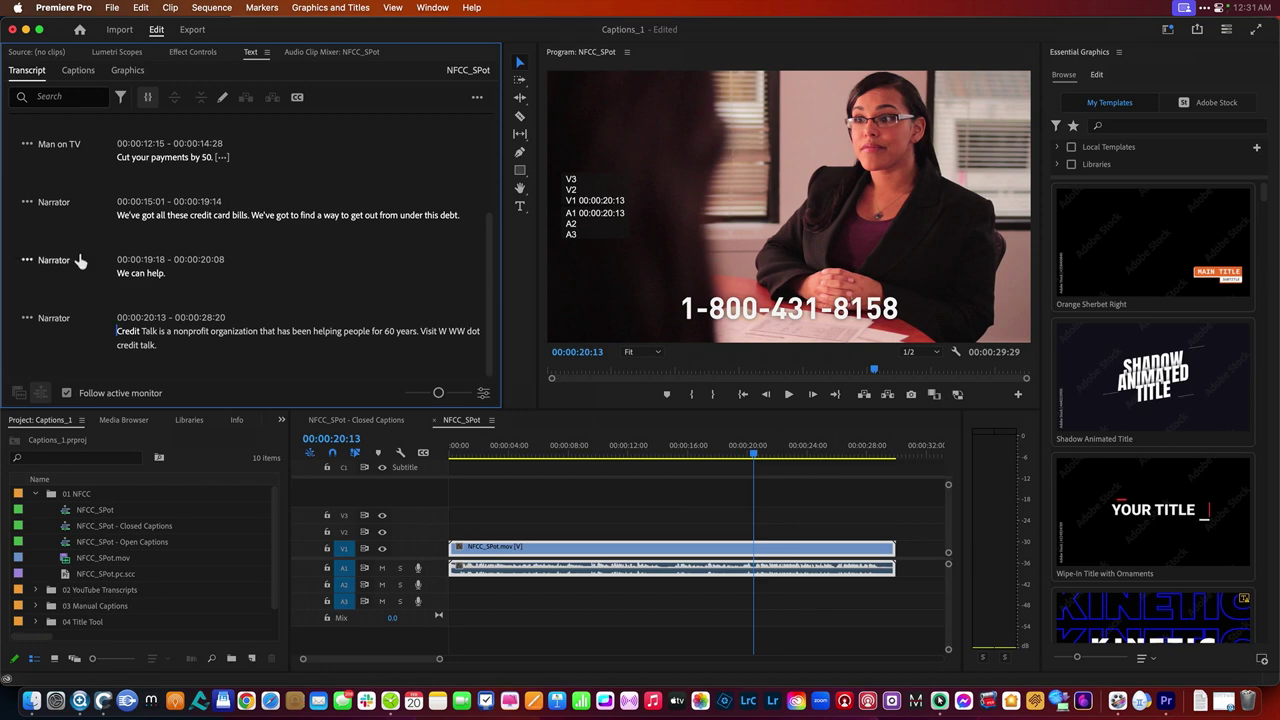
Assign Woman to the 'We've got all these' caption and Credit Counselor to the last two captions
{"action": "left_click", "coordinate": [29, 207]}
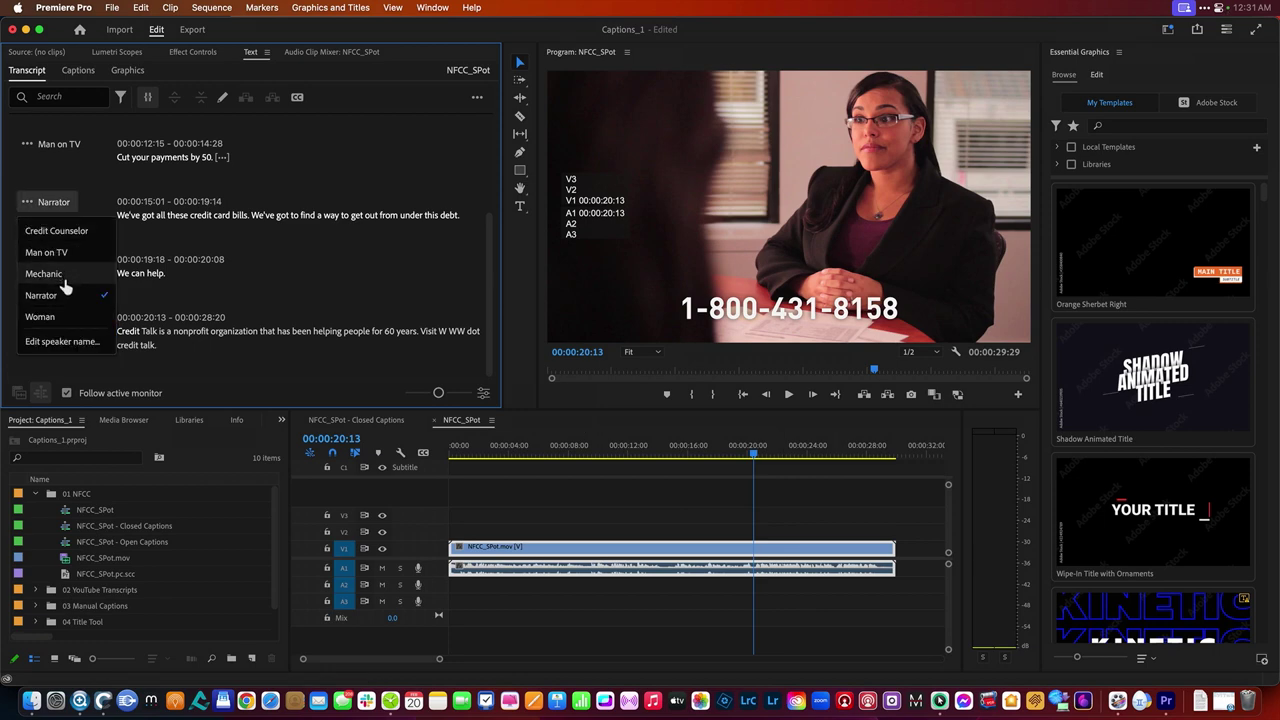
{"action": "left_click", "coordinate": [42, 320]}
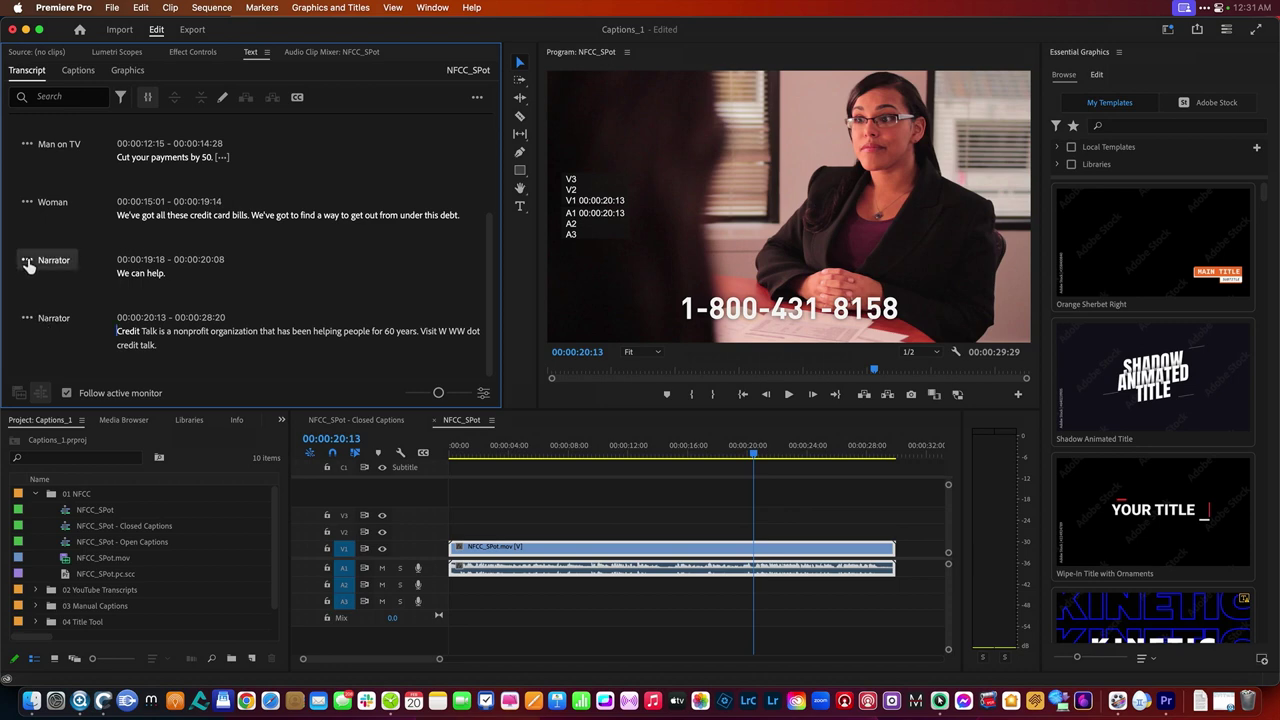
{"action": "left_click", "coordinate": [27, 260]}
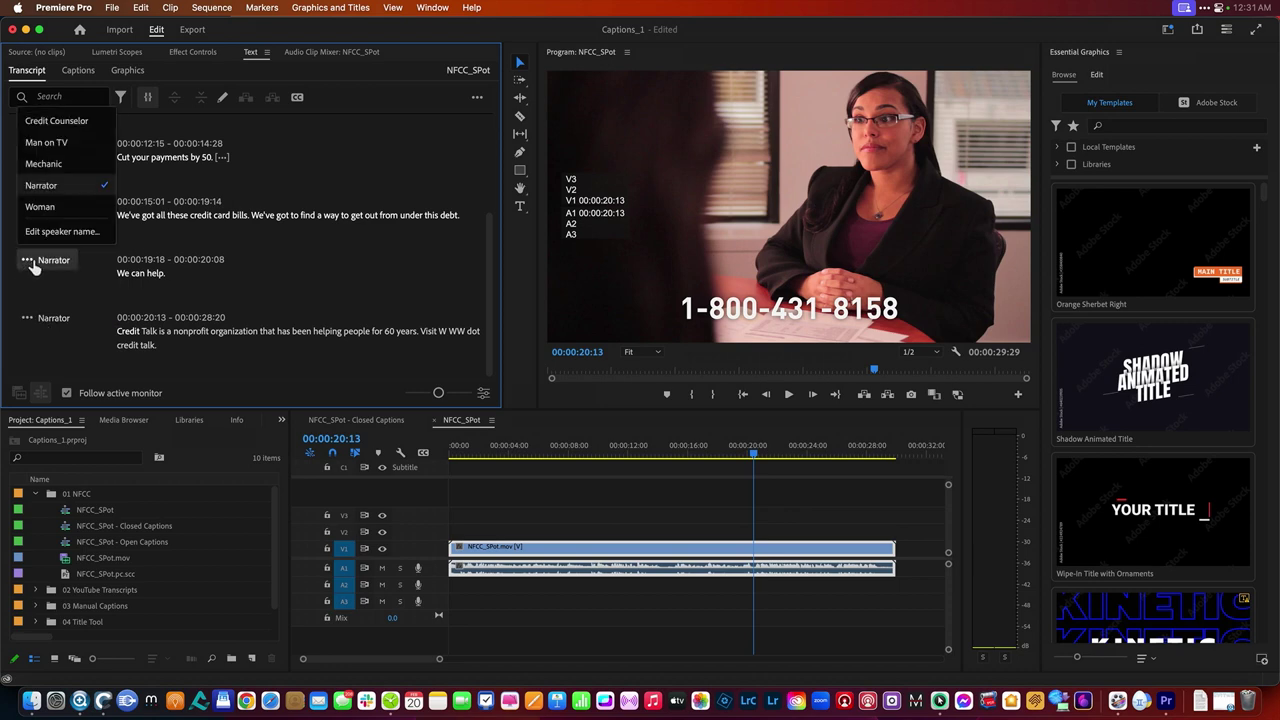
{"action": "left_click", "coordinate": [42, 121]}
{"action": "left_click", "coordinate": [35, 319]}
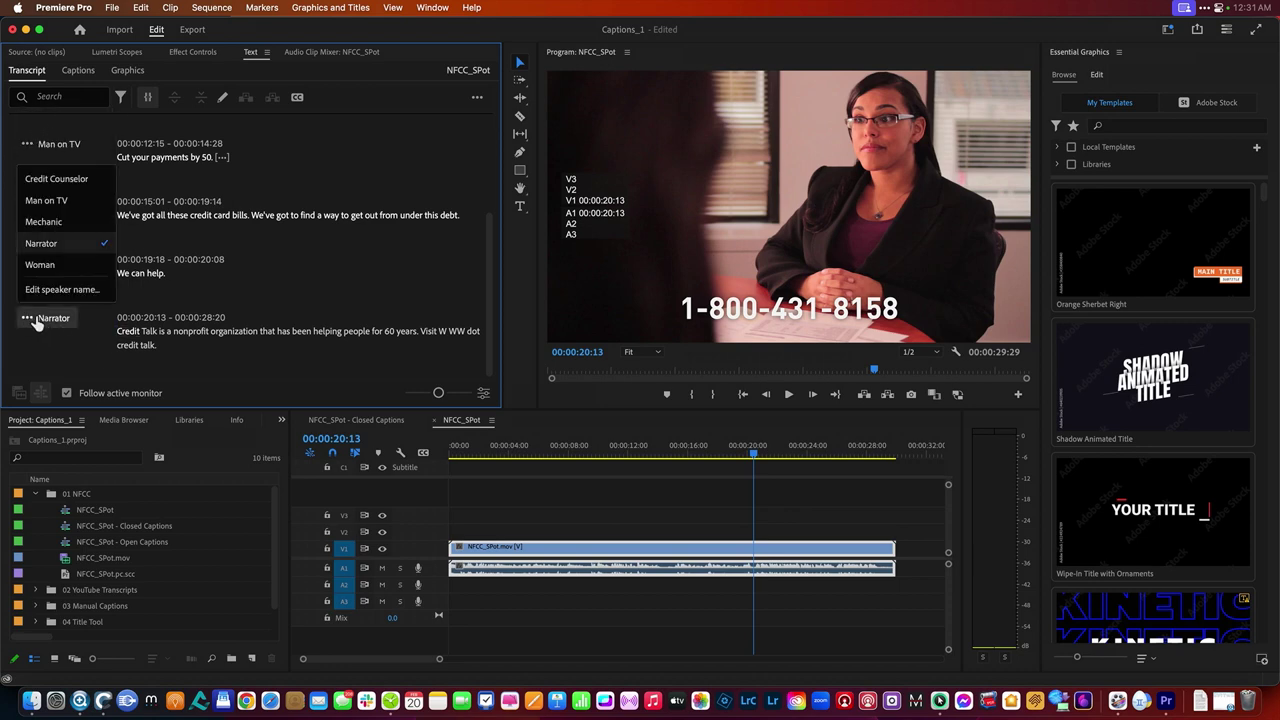
{"action": "left_click", "coordinate": [52, 178]}
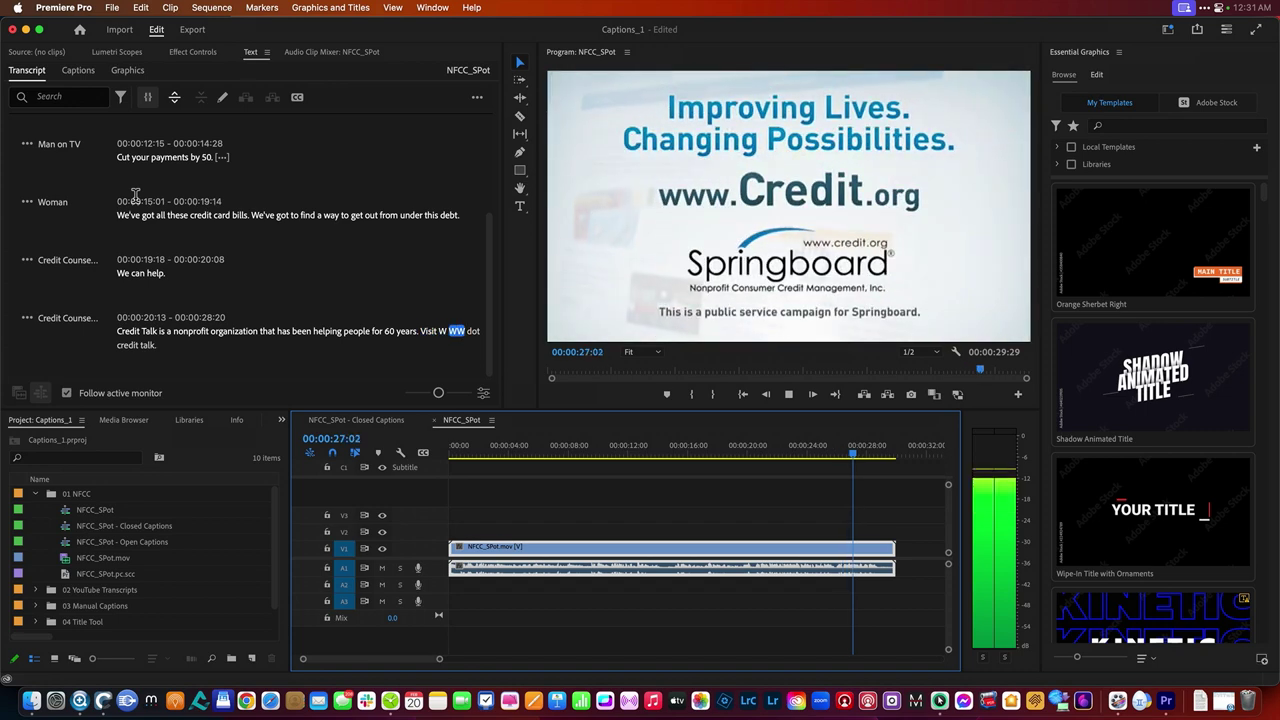
{"action": "key", "text": "space"}
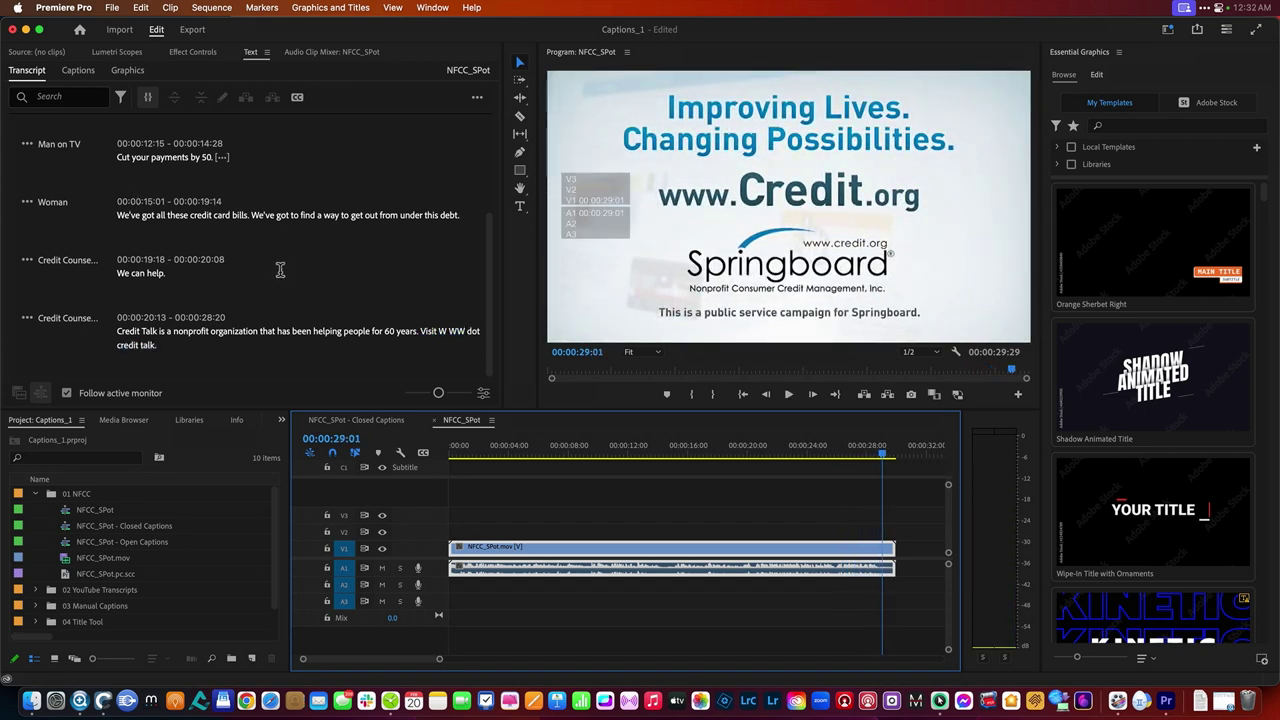
{"action": "scroll", "coordinate": [270, 273], "scroll_direction": "up", "scroll_amount": 3}
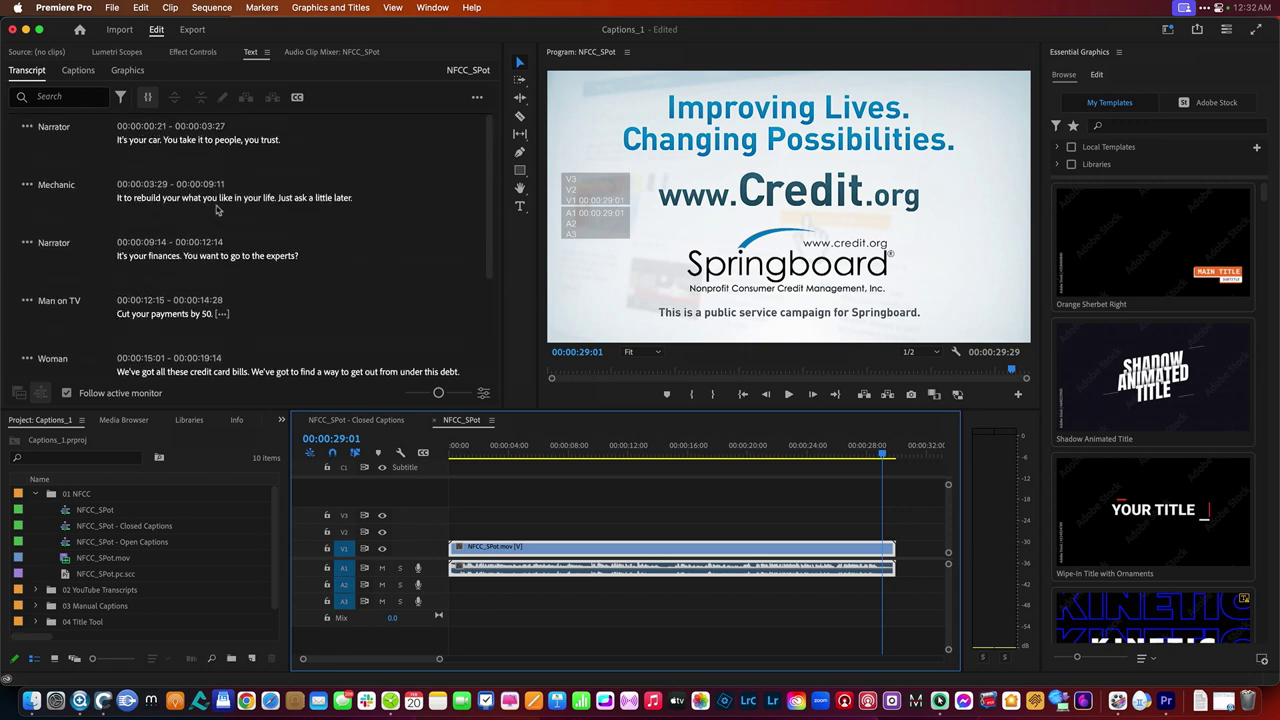
Play the opening captions to check them, then return to the Mechanic's line
{"action": "left_click", "coordinate": [120, 140]}
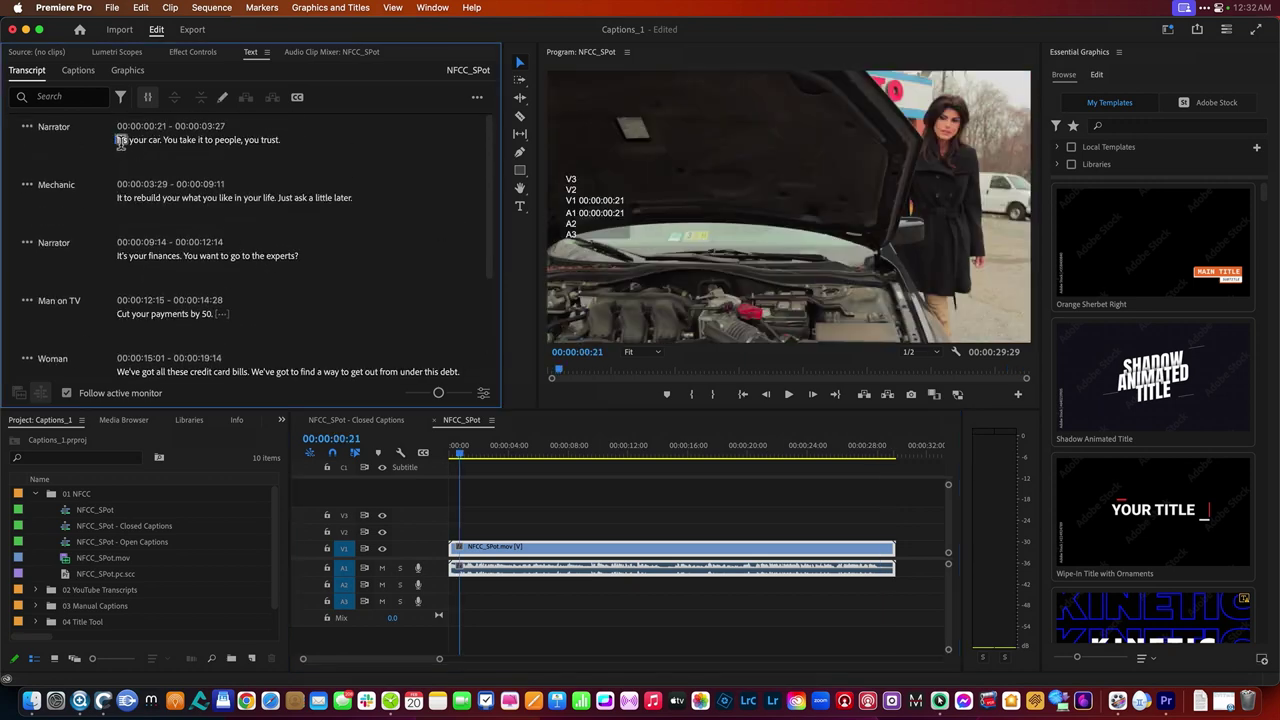
{"action": "key", "text": "space"}
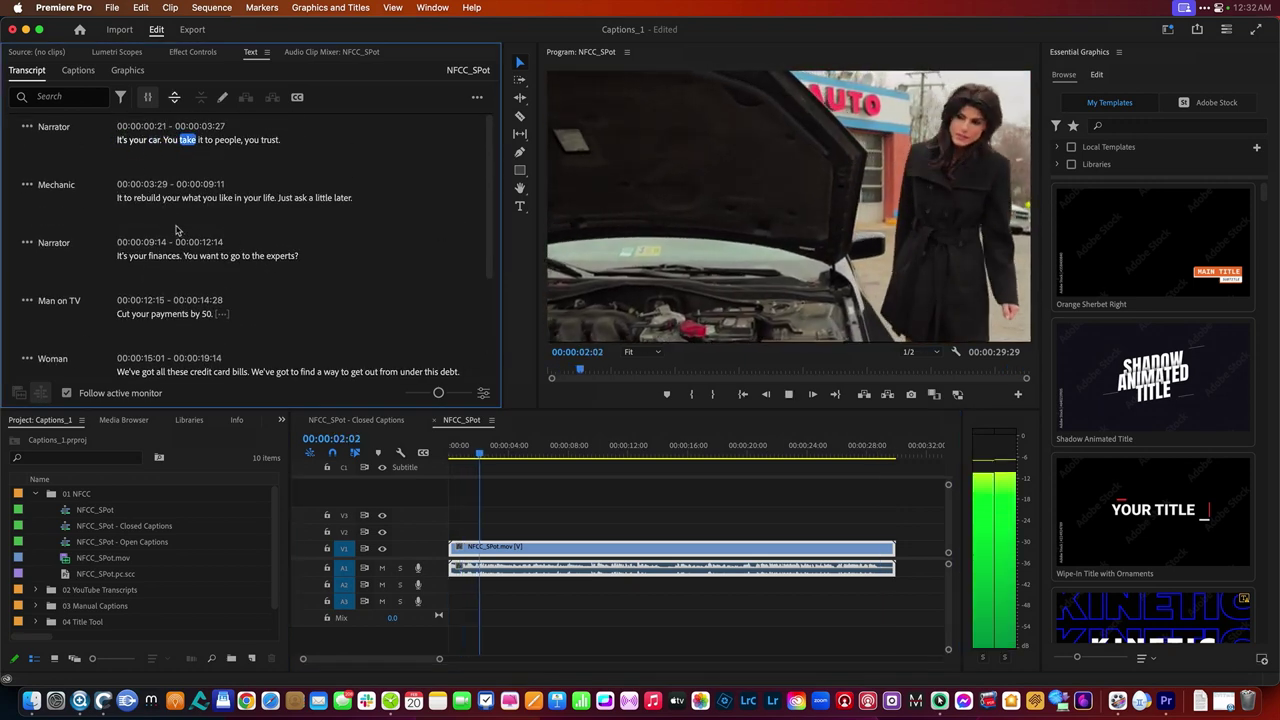
{"action": "key", "text": "space"}
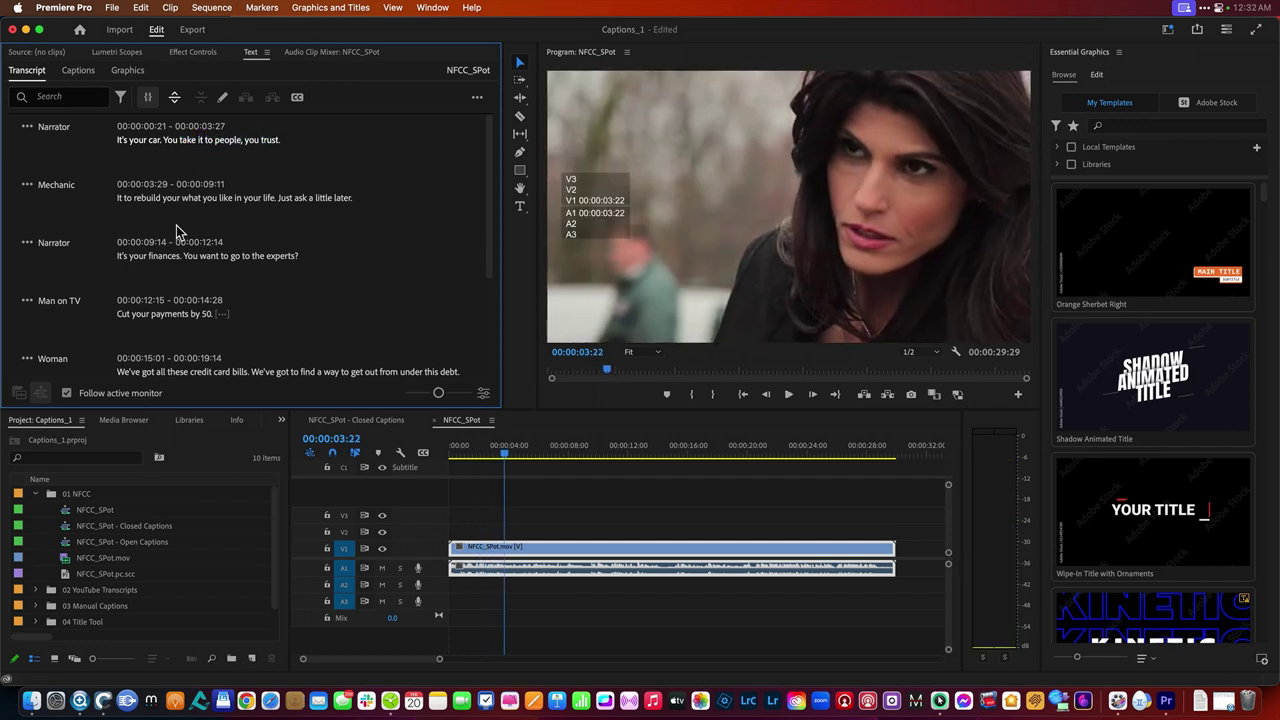
{"action": "key", "text": "space"}
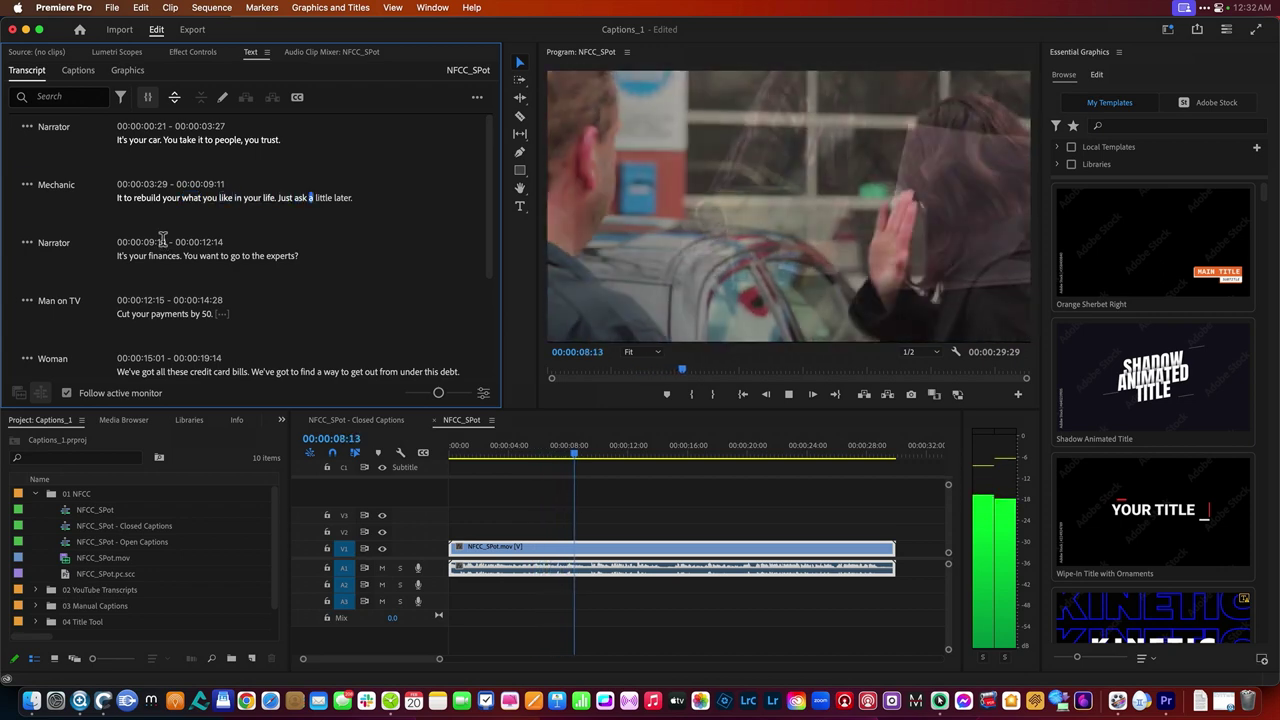
{"action": "key", "text": "space"}
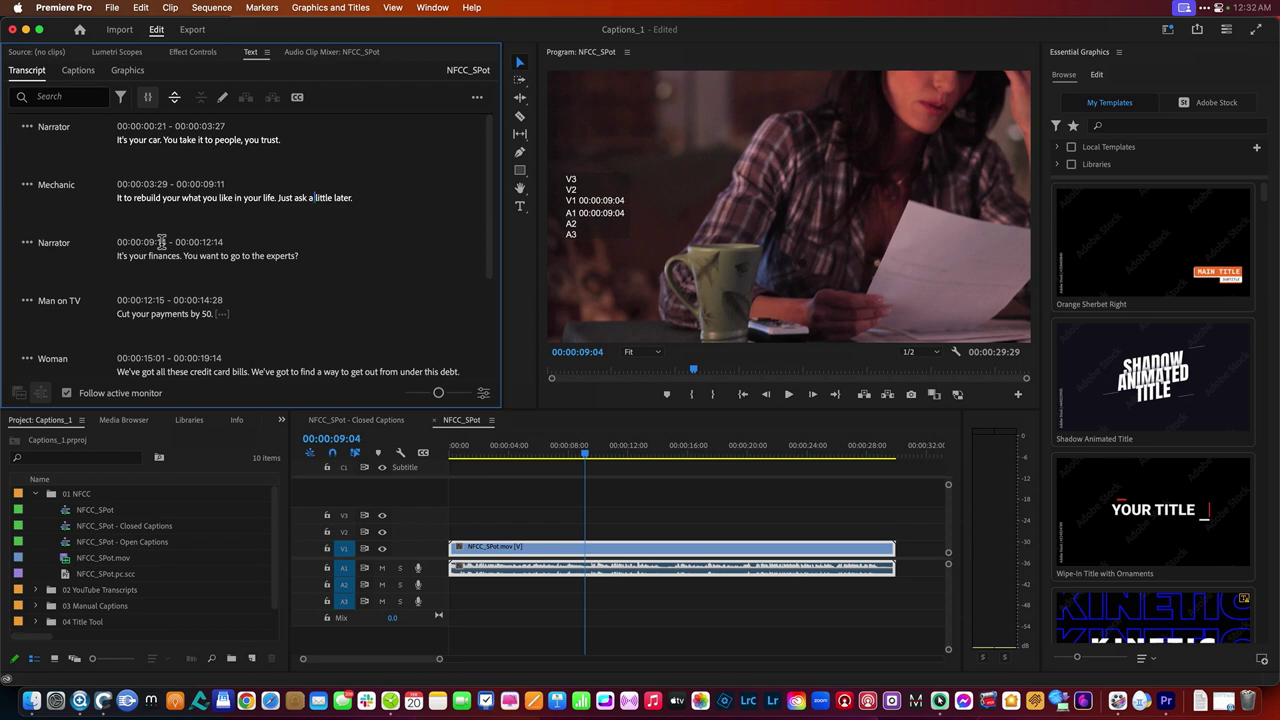
{"action": "left_click", "coordinate": [330, 197]}
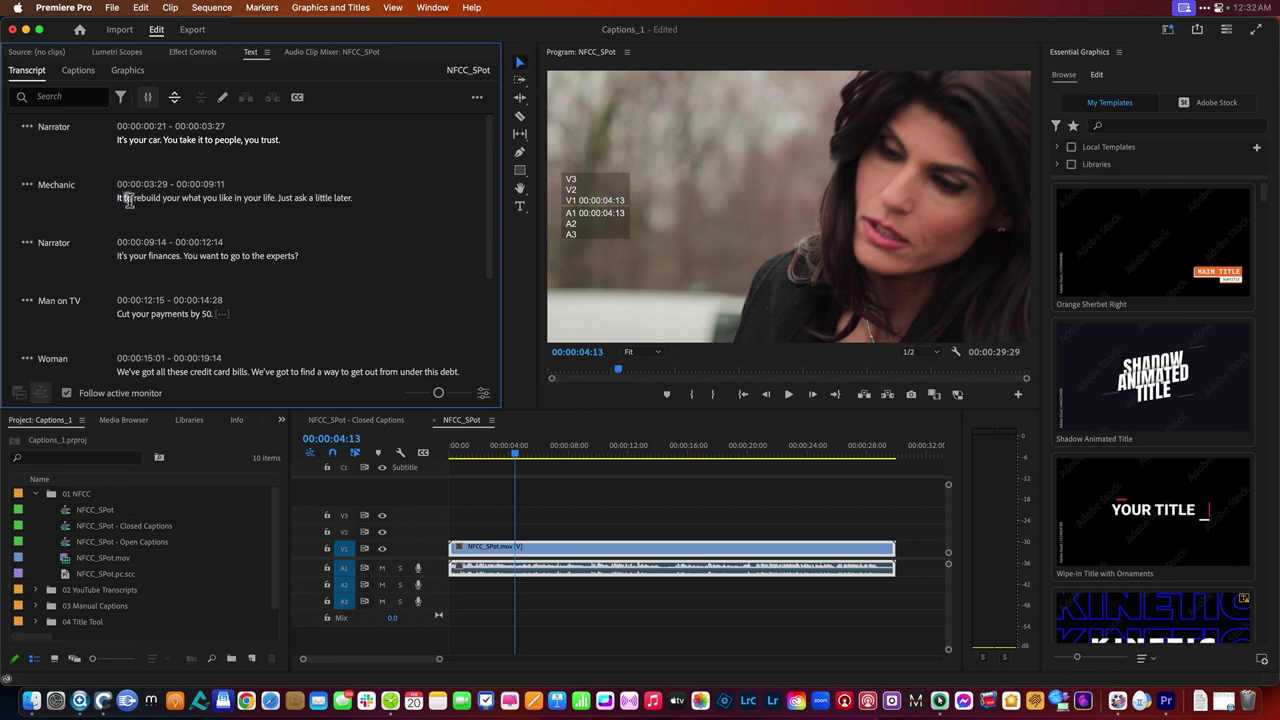
Correct the Mechanic caption's opening to 'If you want to avoid a total' and replay it
{"action": "double_click", "coordinate": [119, 200]}
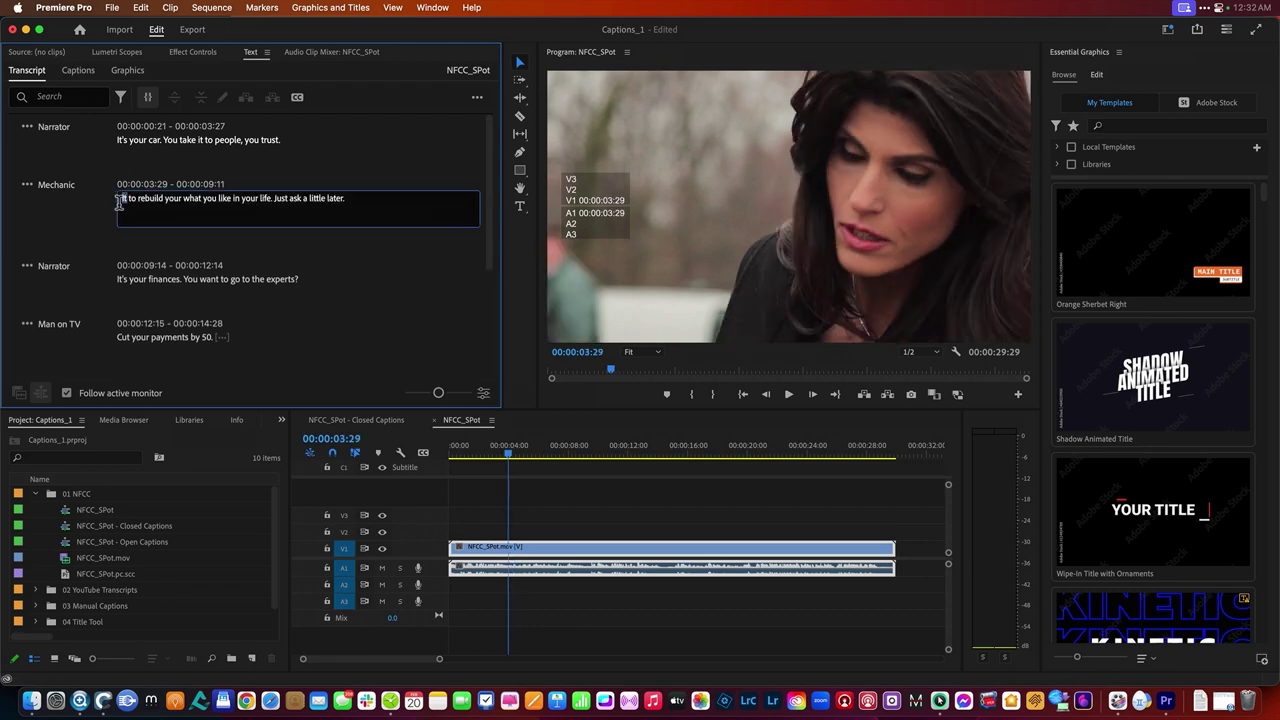
{"action": "type", "text": "If you wan tto avoid. a total"}
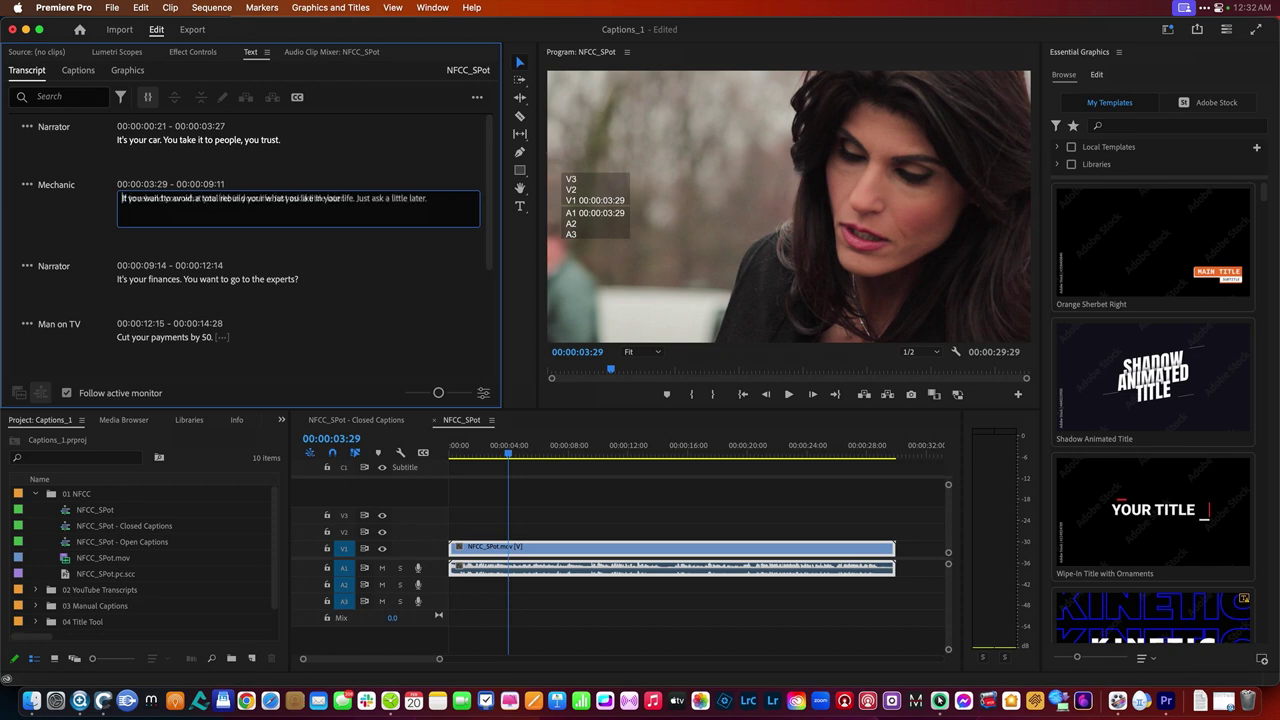
{"action": "left_click", "coordinate": [161, 183]}
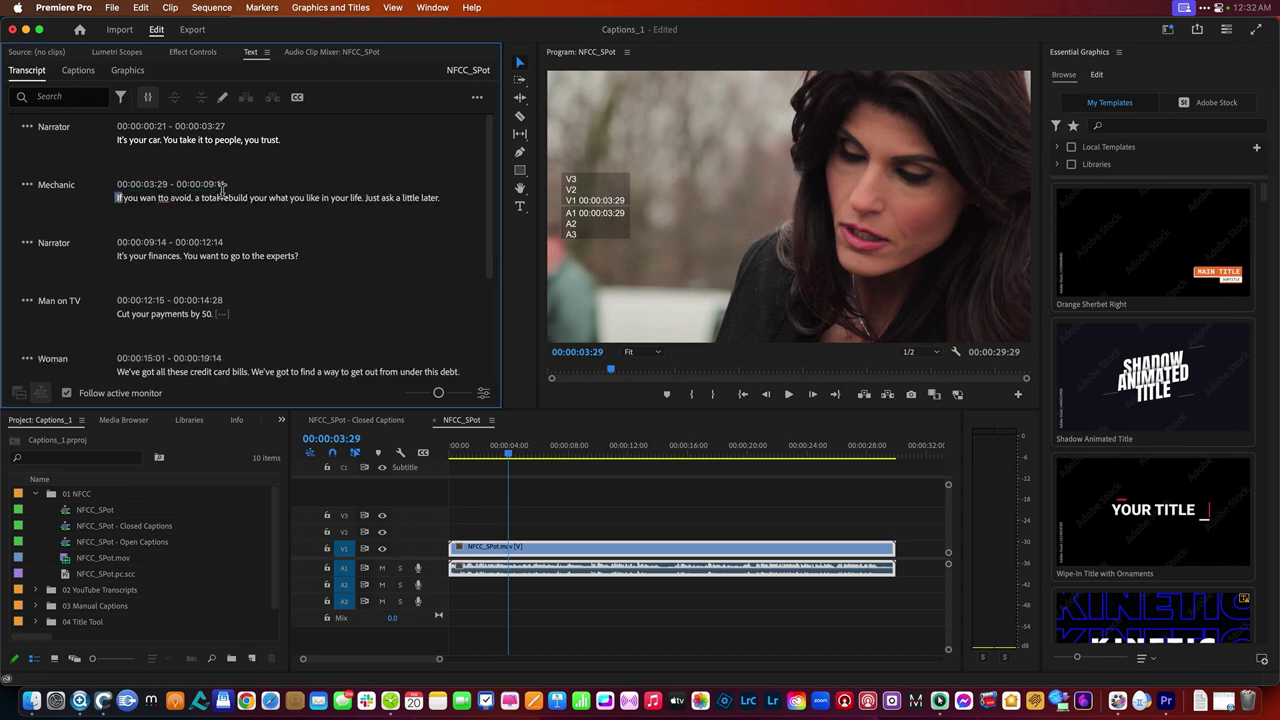
{"action": "left_click", "coordinate": [163, 198]}
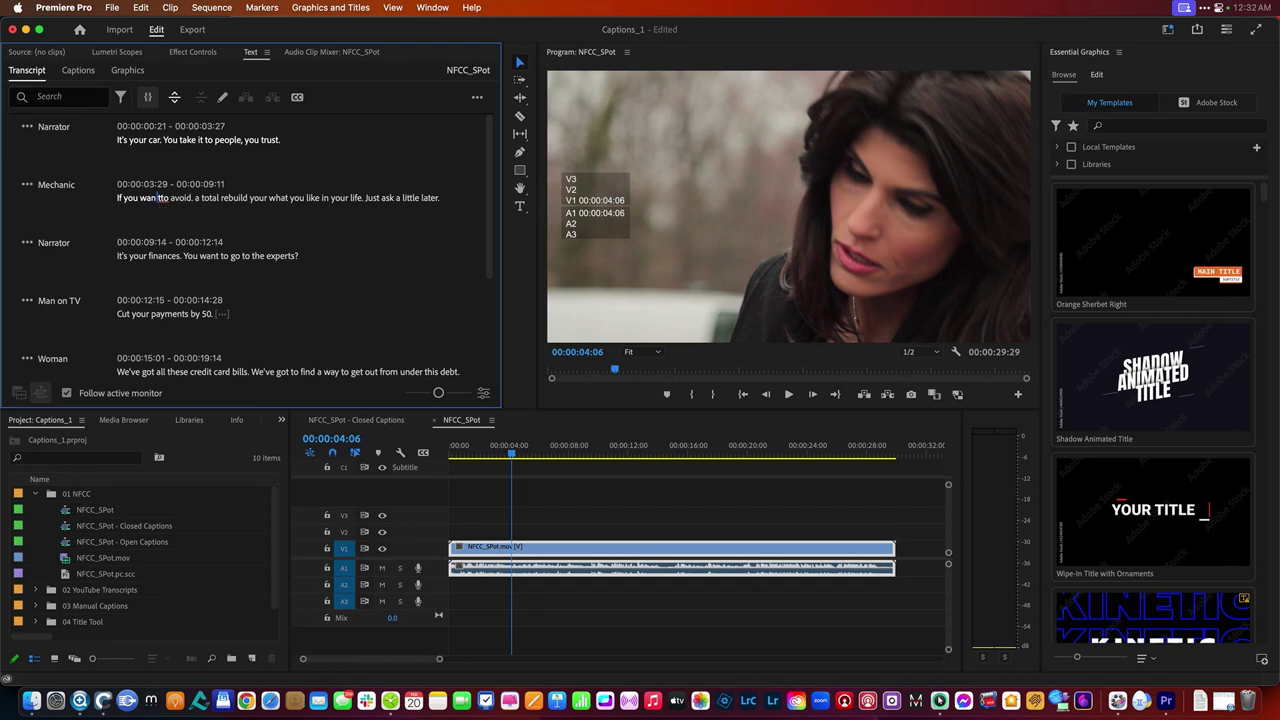
{"action": "key", "text": "super+z"}
{"action": "left_click", "coordinate": [164, 198]}
{"action": "key", "text": "Delete"}
{"action": "left_click", "coordinate": [100, 216]}
{"action": "key", "text": "space"}
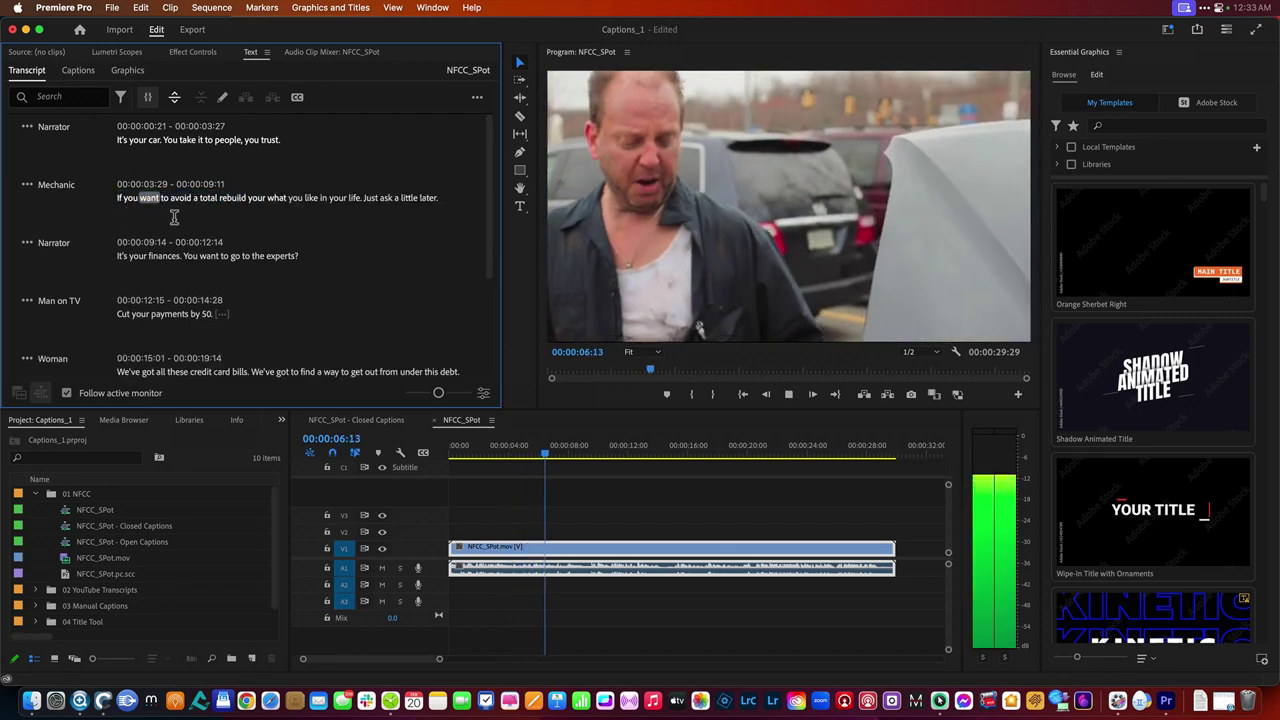
Rewrite the rest of the Mechanic line to 'going to have to rip our your linkage... That's just an estimate little lady'
{"action": "left_click", "coordinate": [284, 198]}
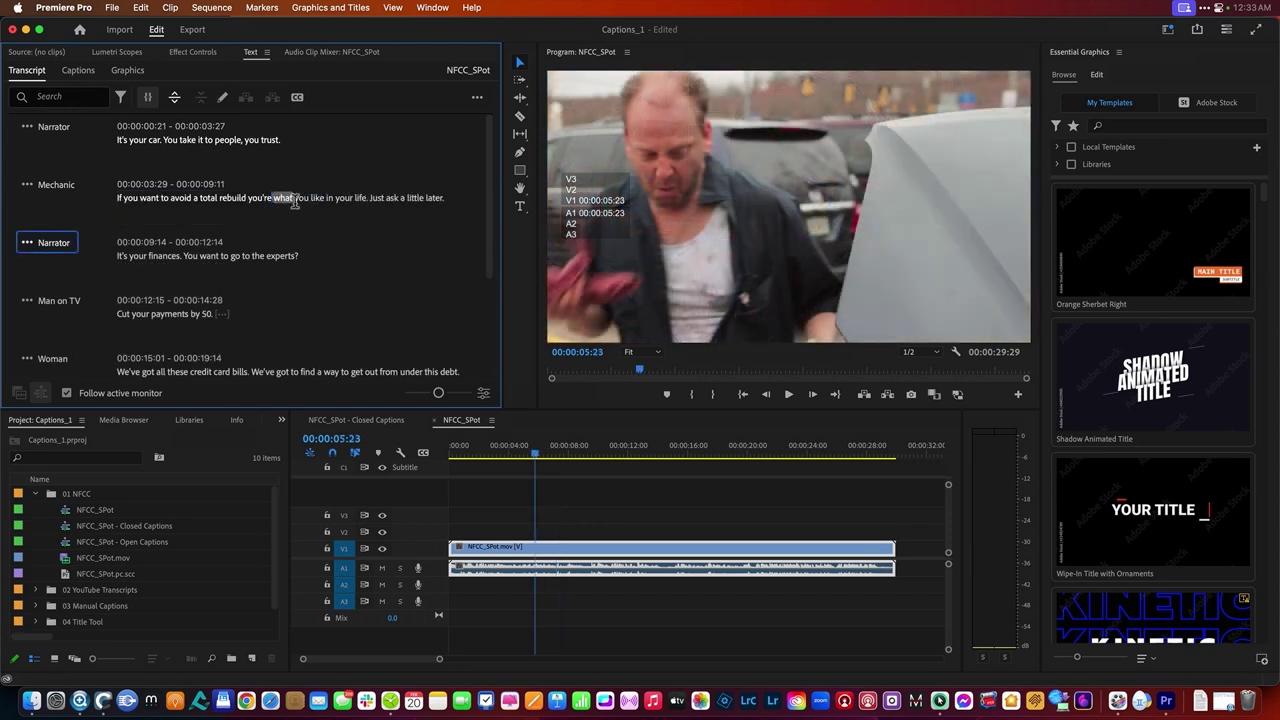
{"action": "key", "text": "o"}
{"action": "double_click", "coordinate": [286, 198]}
{"action": "type", "text": "going to have to rip our your"}
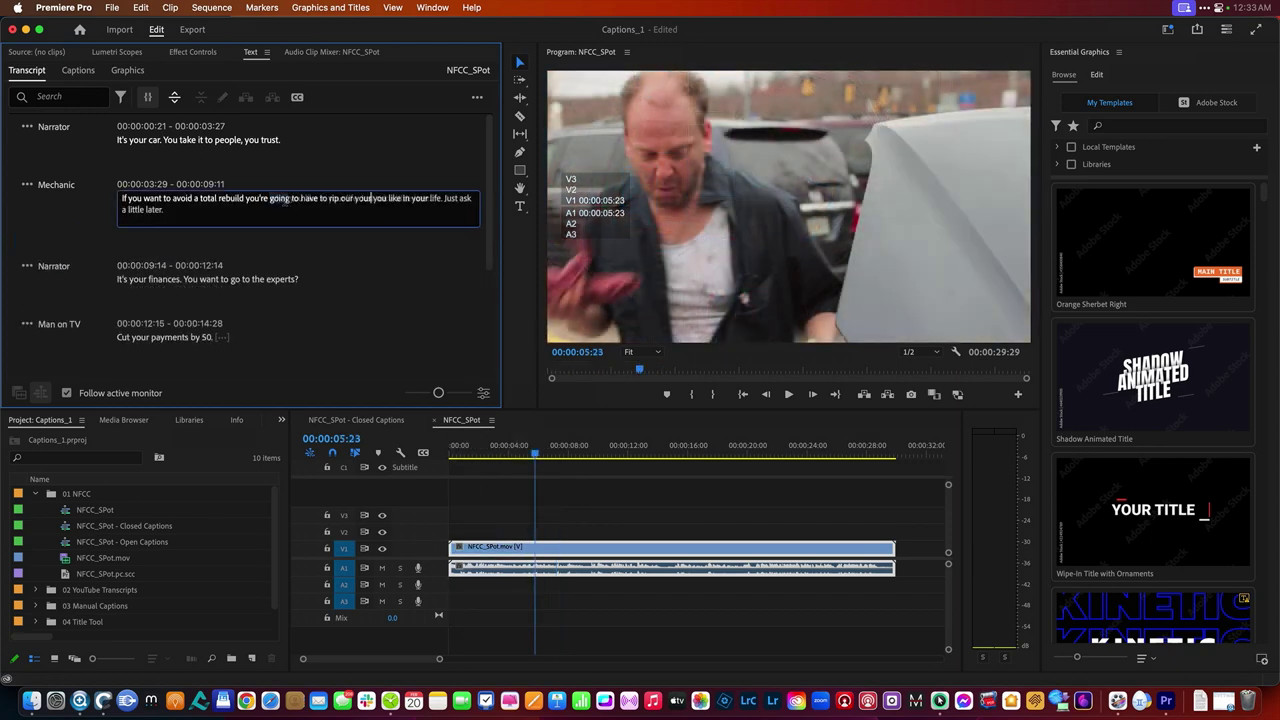
{"action": "type", "text": "linkage.."}
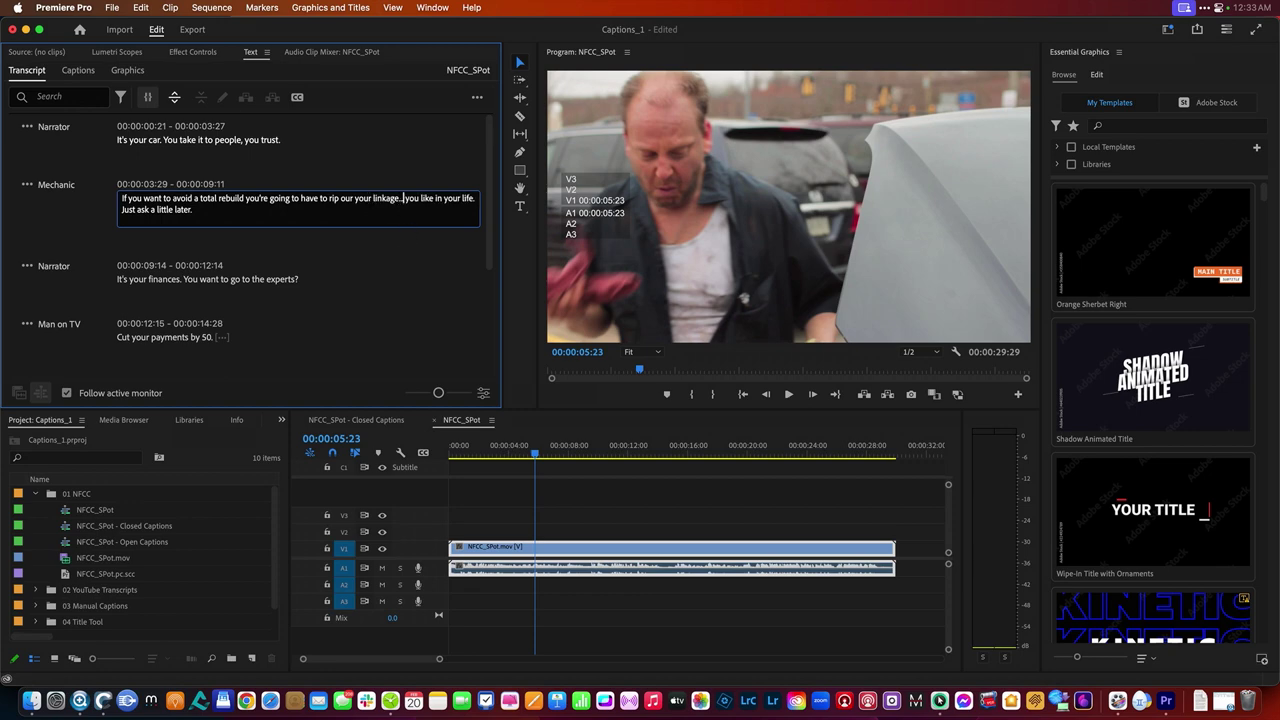
{"action": "left_click_drag", "start_coordinate": [405, 198], "coordinate": [475, 198]}
{"action": "type", "text": "That"}
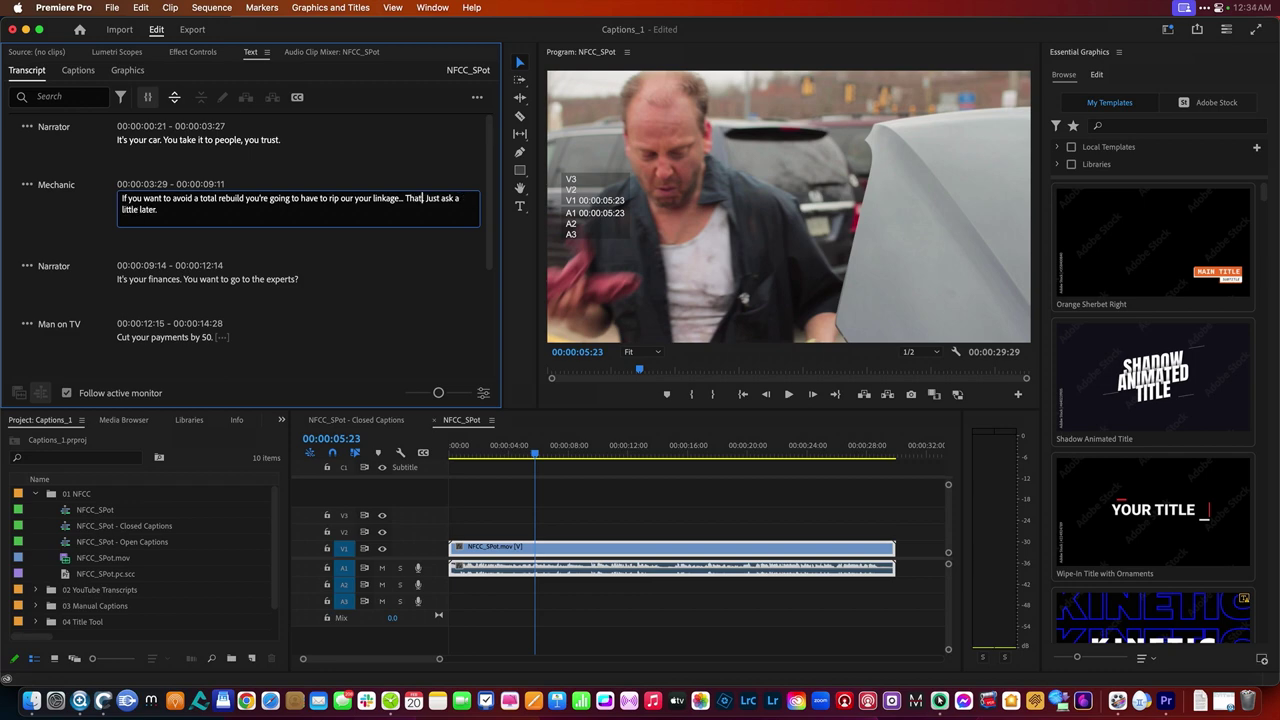
{"action": "left_click", "coordinate": [177, 286]}
{"action": "key", "text": "space"}
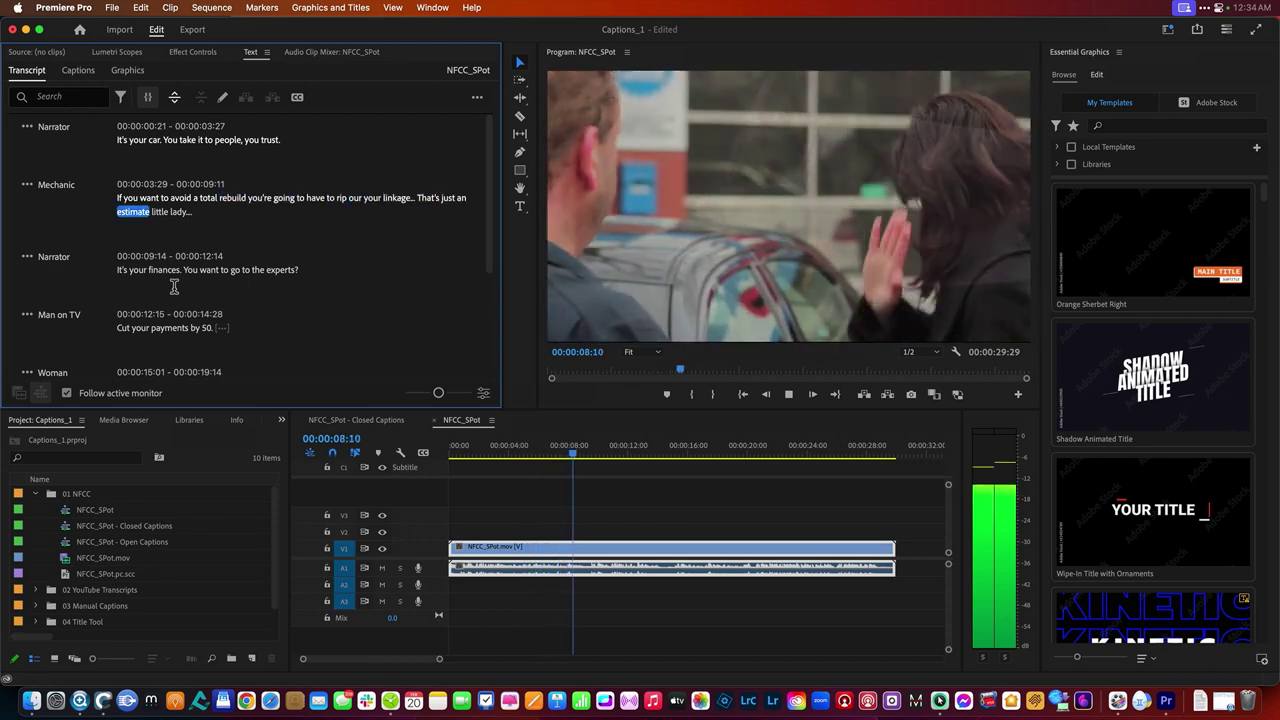
Replace 'Talk' in the Credit Talk caption with 'dot org' and play it back
{"action": "key", "text": "space"}
{"action": "key", "text": "space"}
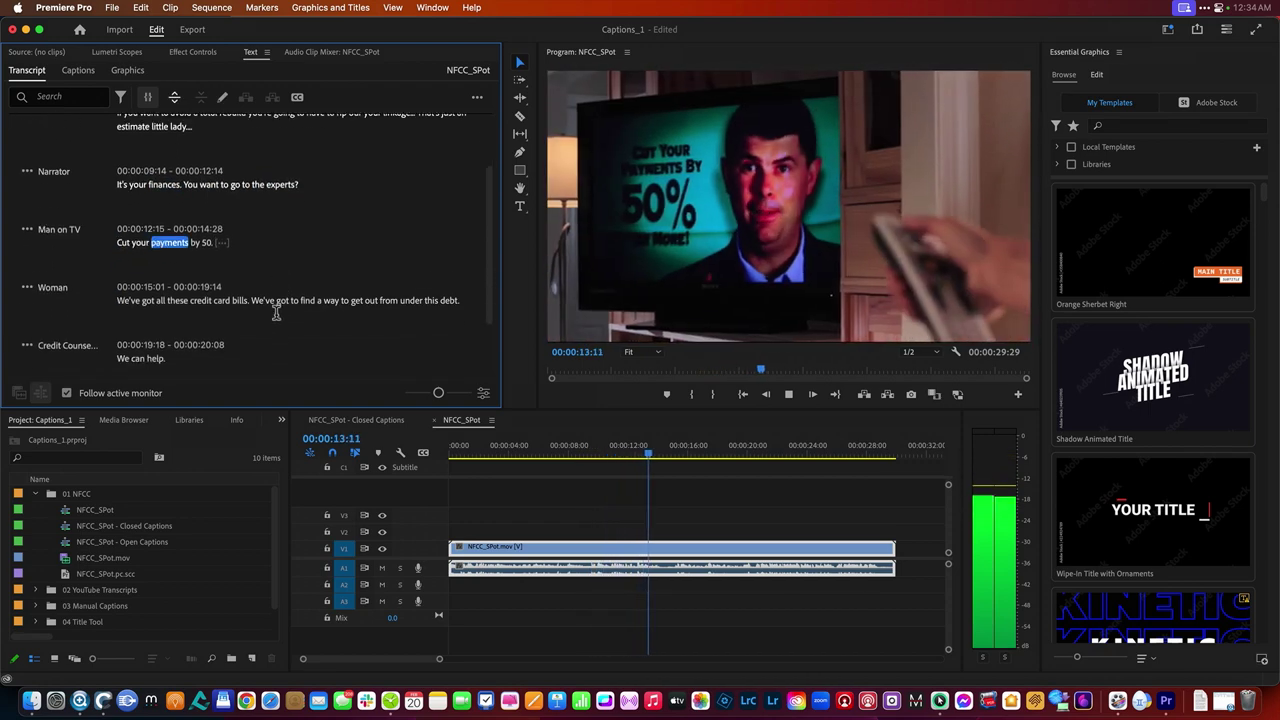
{"action": "key", "text": "space"}
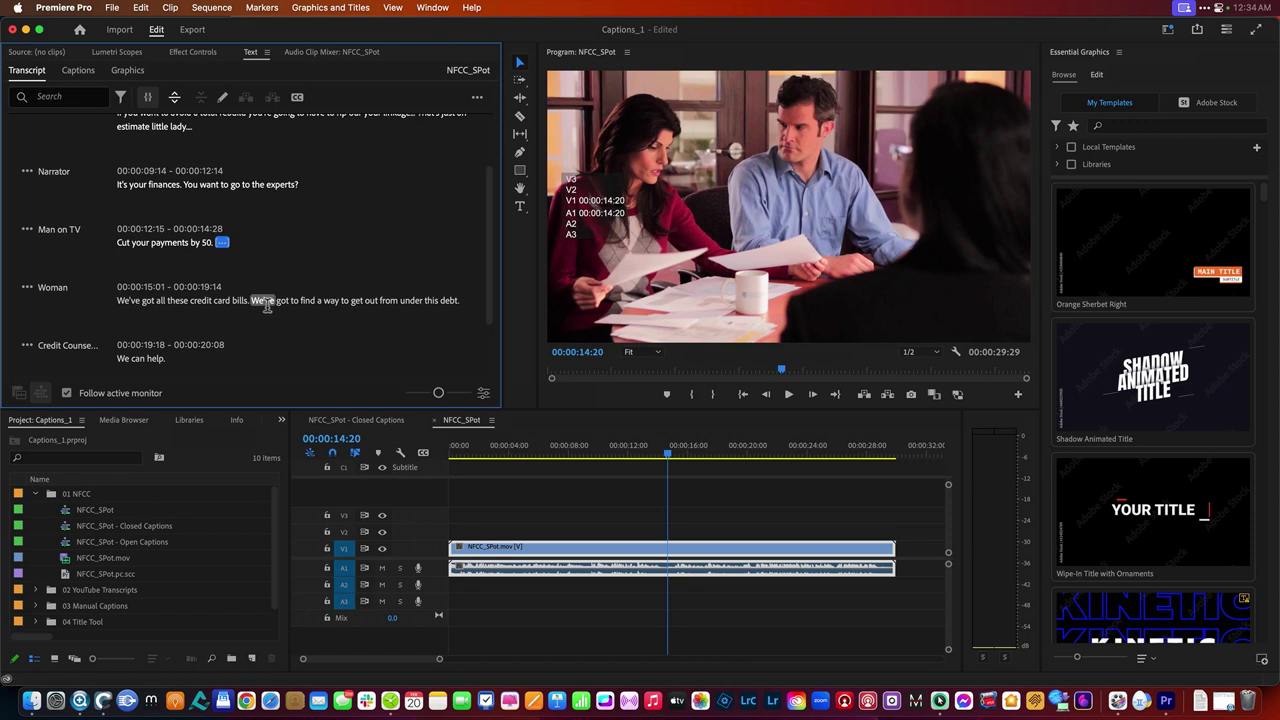
{"action": "key", "text": "space"}
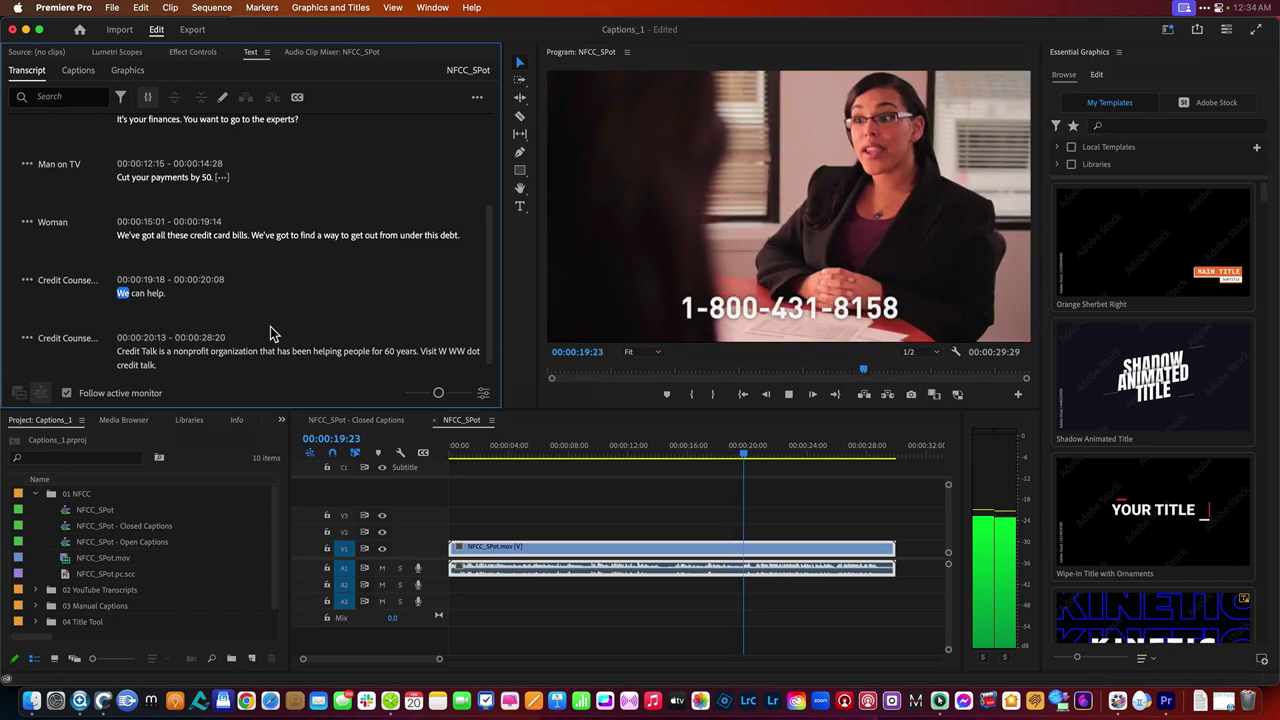
{"action": "key", "text": "space"}
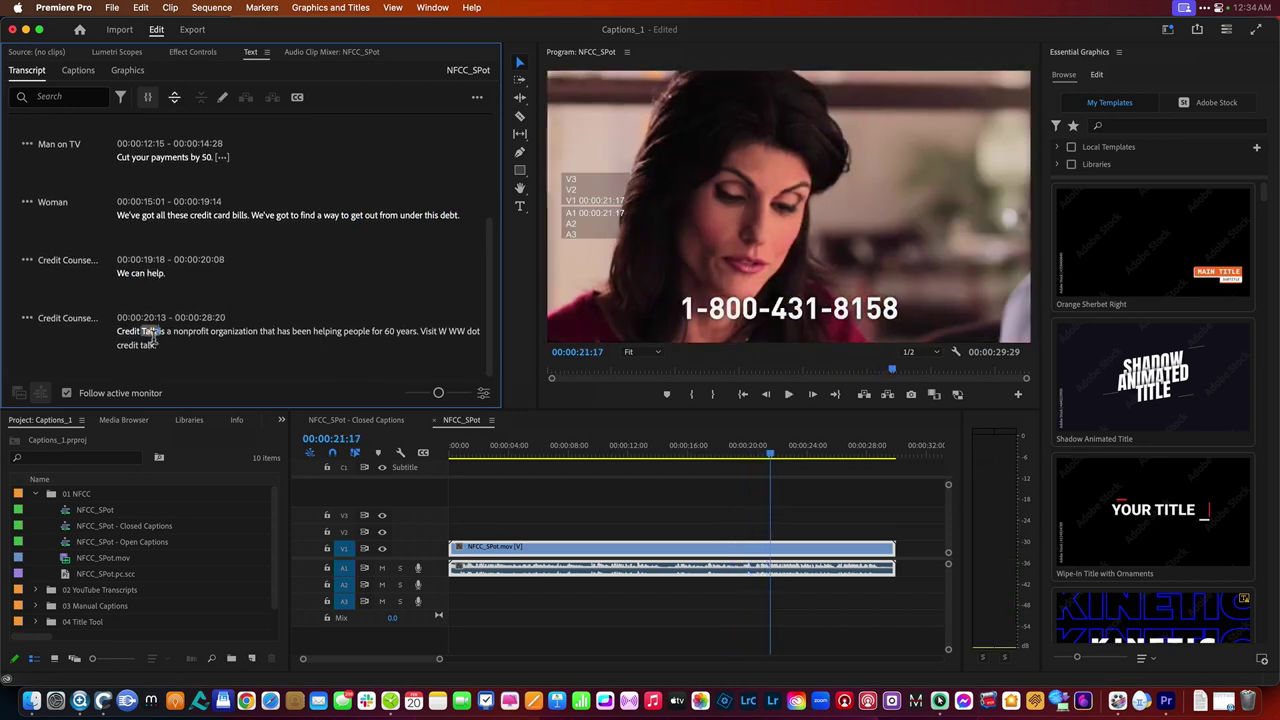
{"action": "double_click", "coordinate": [148, 331]}
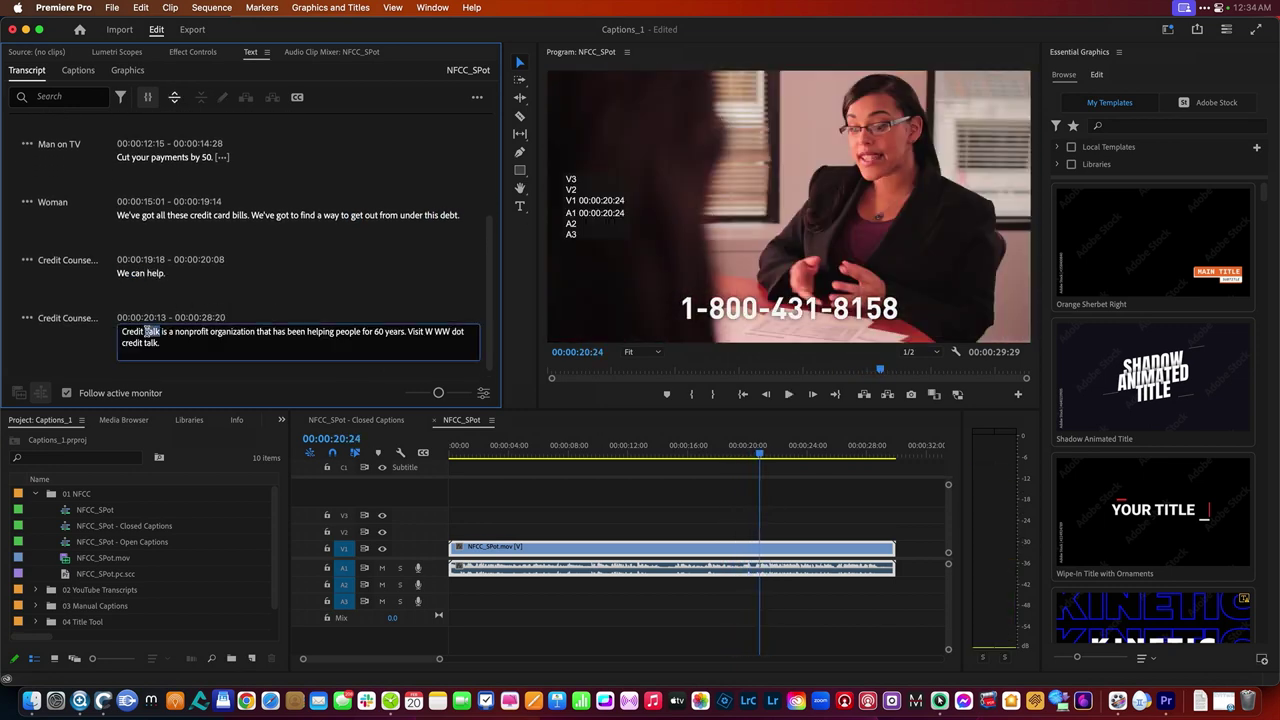
{"action": "type", "text": "dot org"}
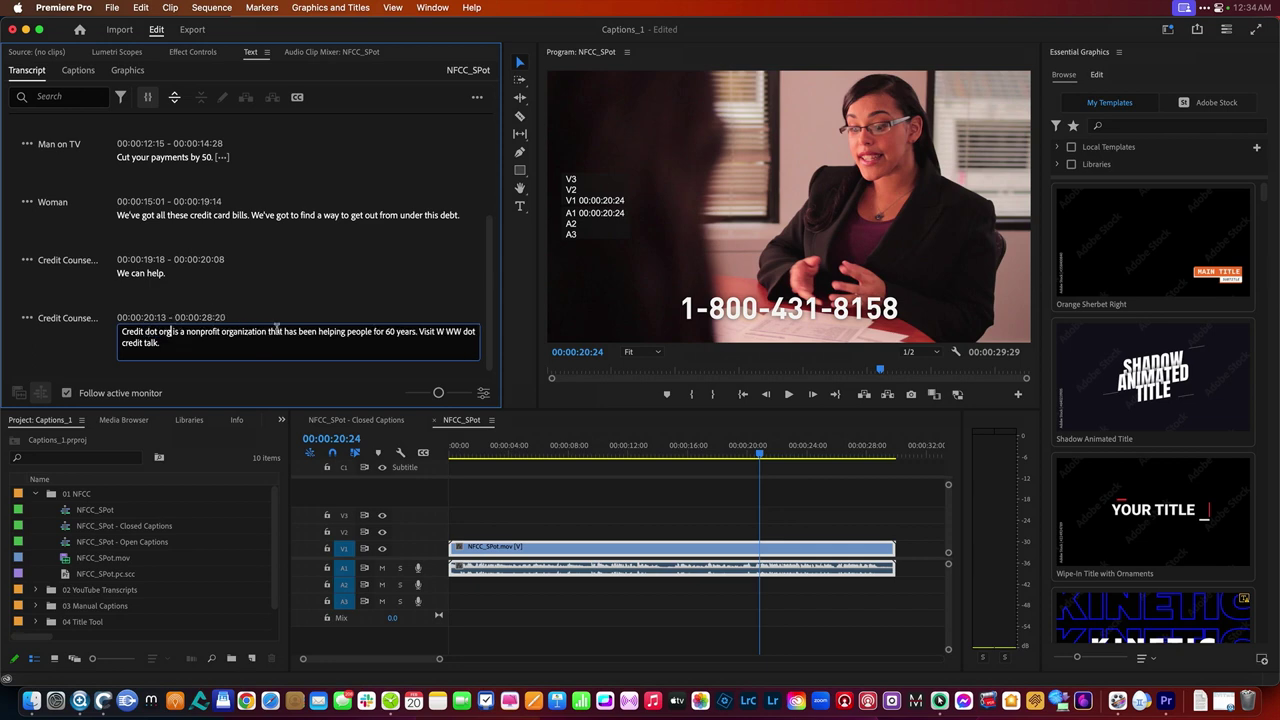
{"action": "left_click", "coordinate": [304, 313]}
{"action": "key", "text": "space"}
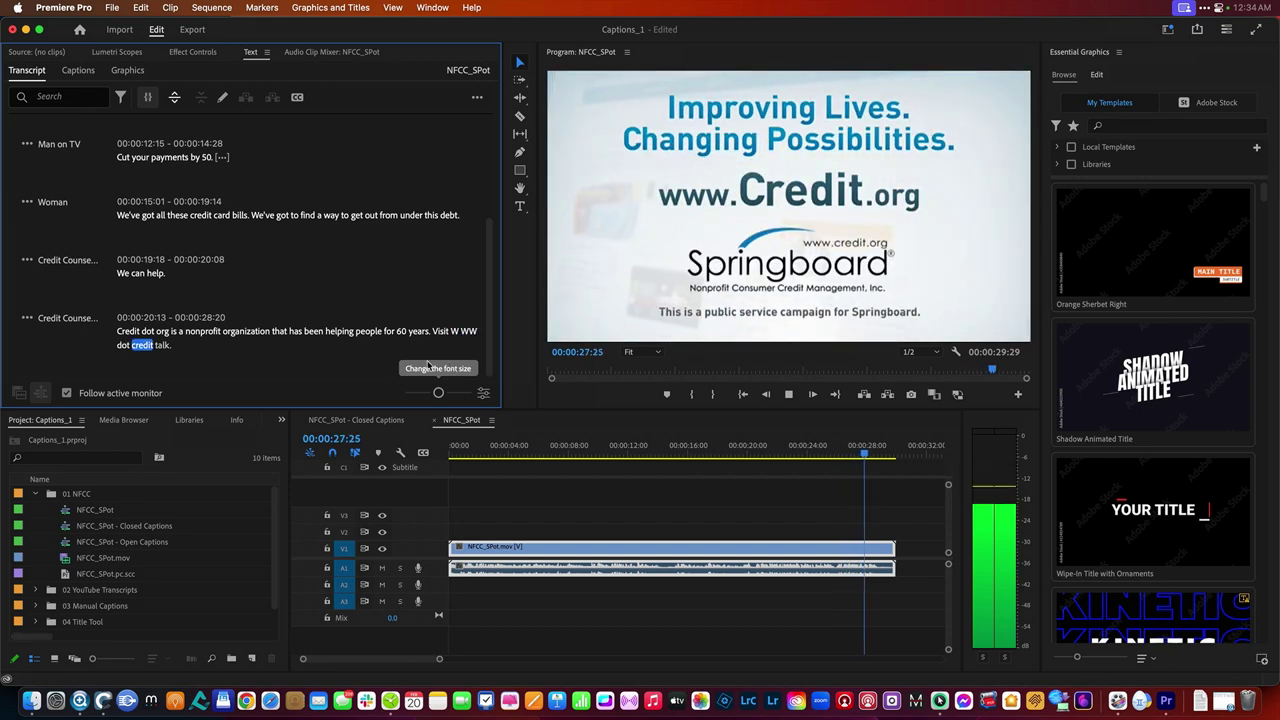
{"action": "key", "text": "space"}
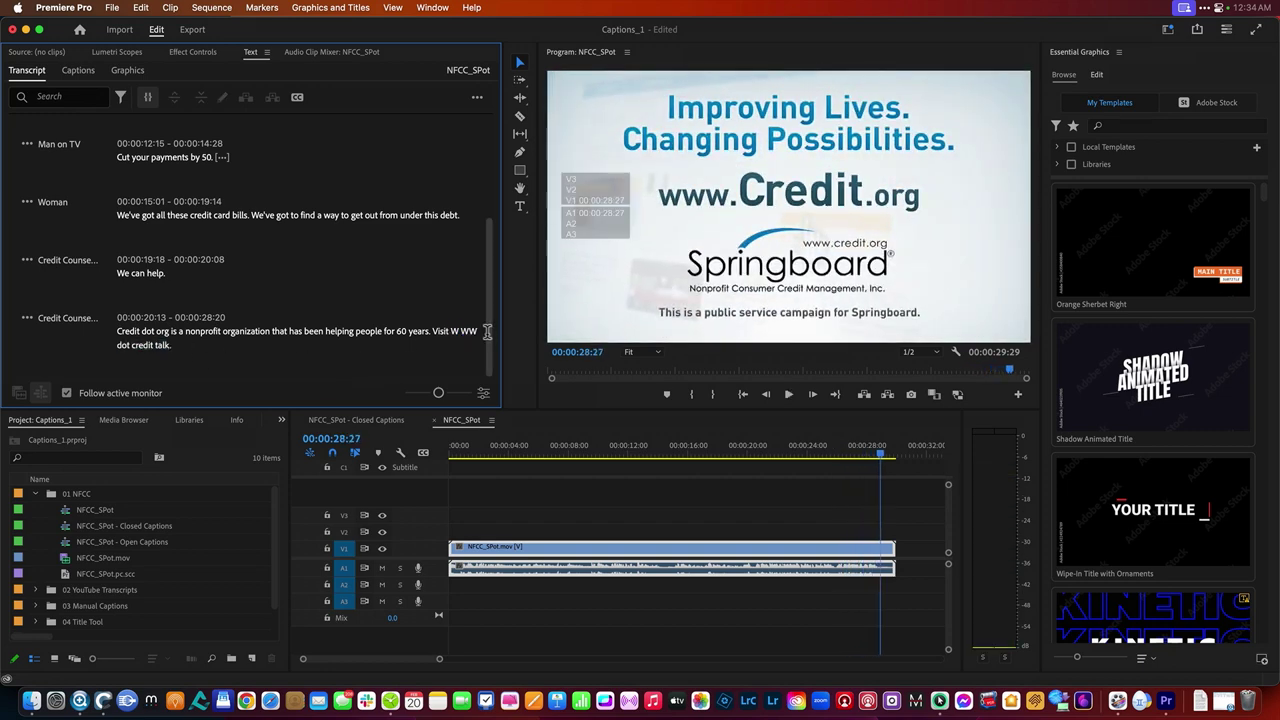
Hyphenate 'W-W-W' after Visit in the last caption and select the 'dor' typo
{"action": "left_click", "coordinate": [470, 336]}
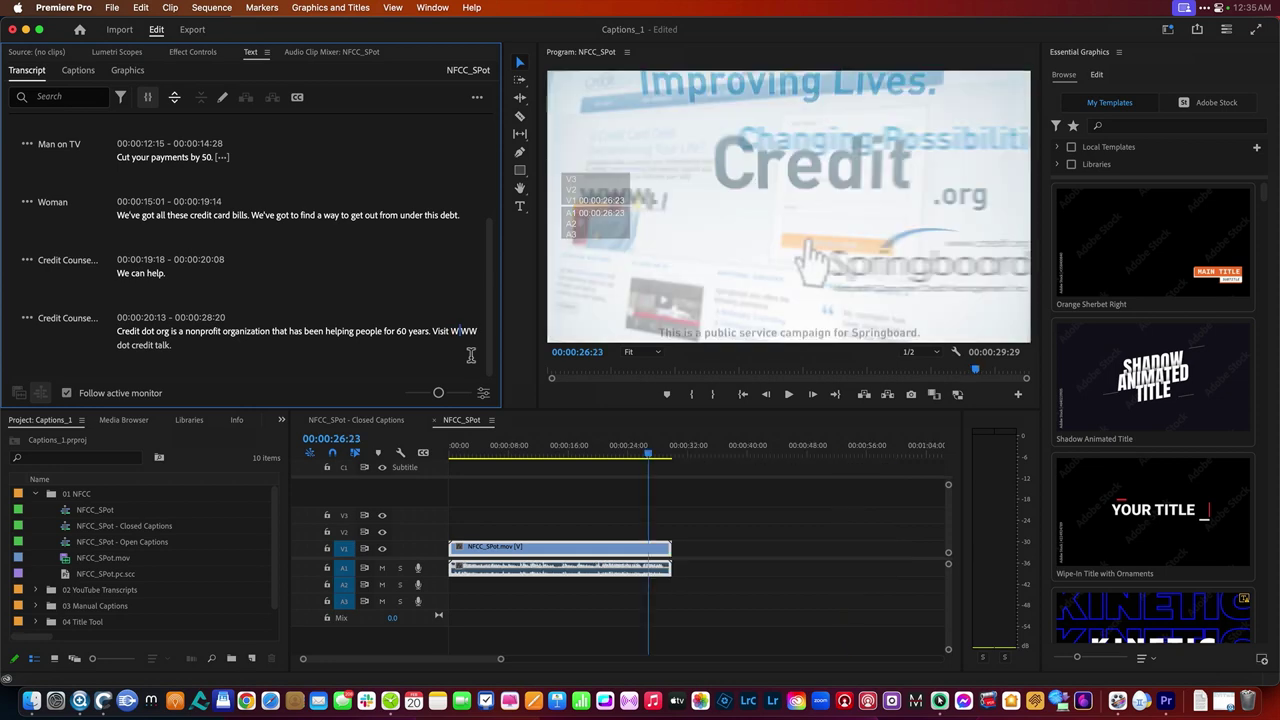
{"action": "type", "text": "-"}
{"action": "double_click", "coordinate": [163, 343]}
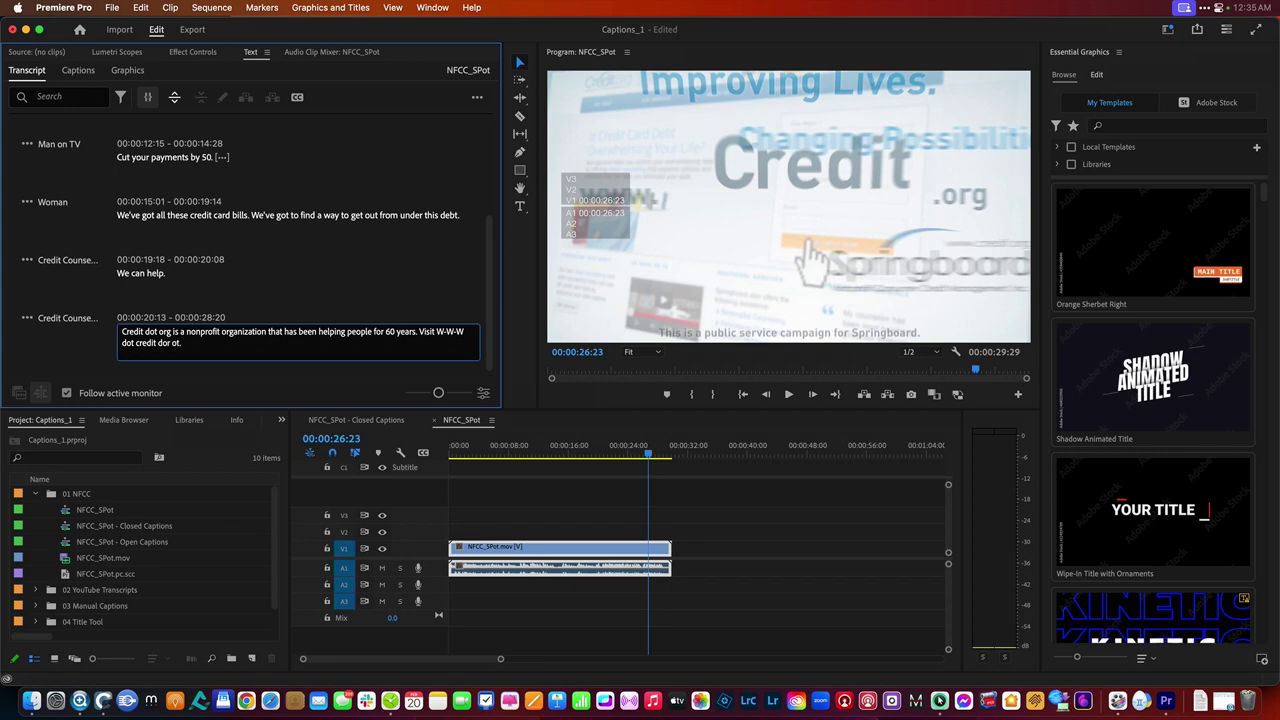
{"action": "left_click", "coordinate": [45, 368]}
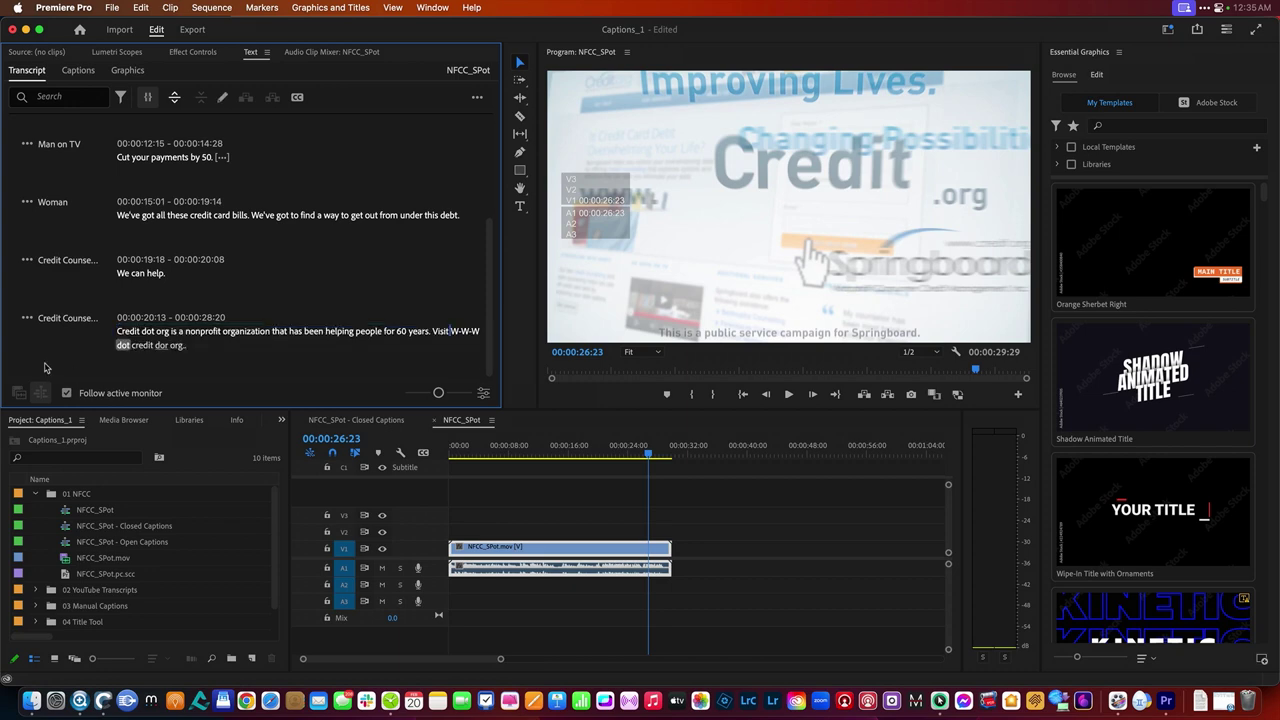
{"action": "double_click", "coordinate": [163, 344]}
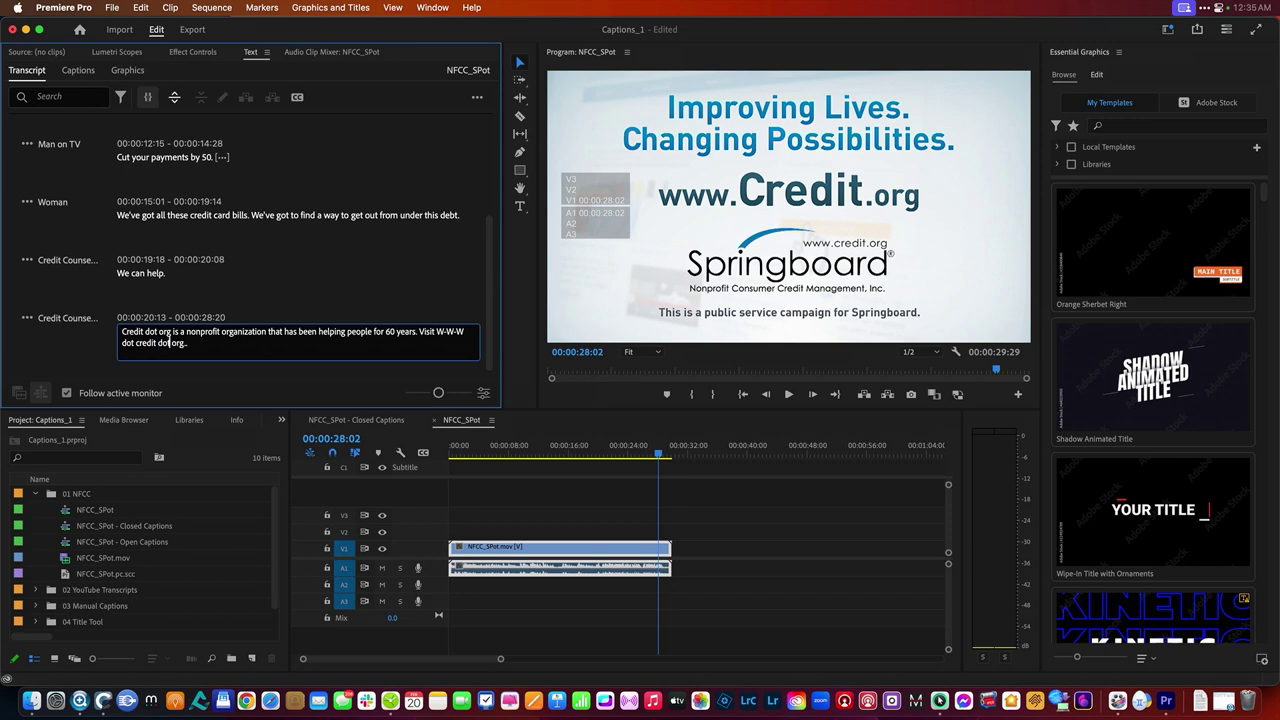
Commit the line ending 'dot credit dot org.' and scroll the transcript back to the top
{"action": "left_click", "coordinate": [74, 353]}
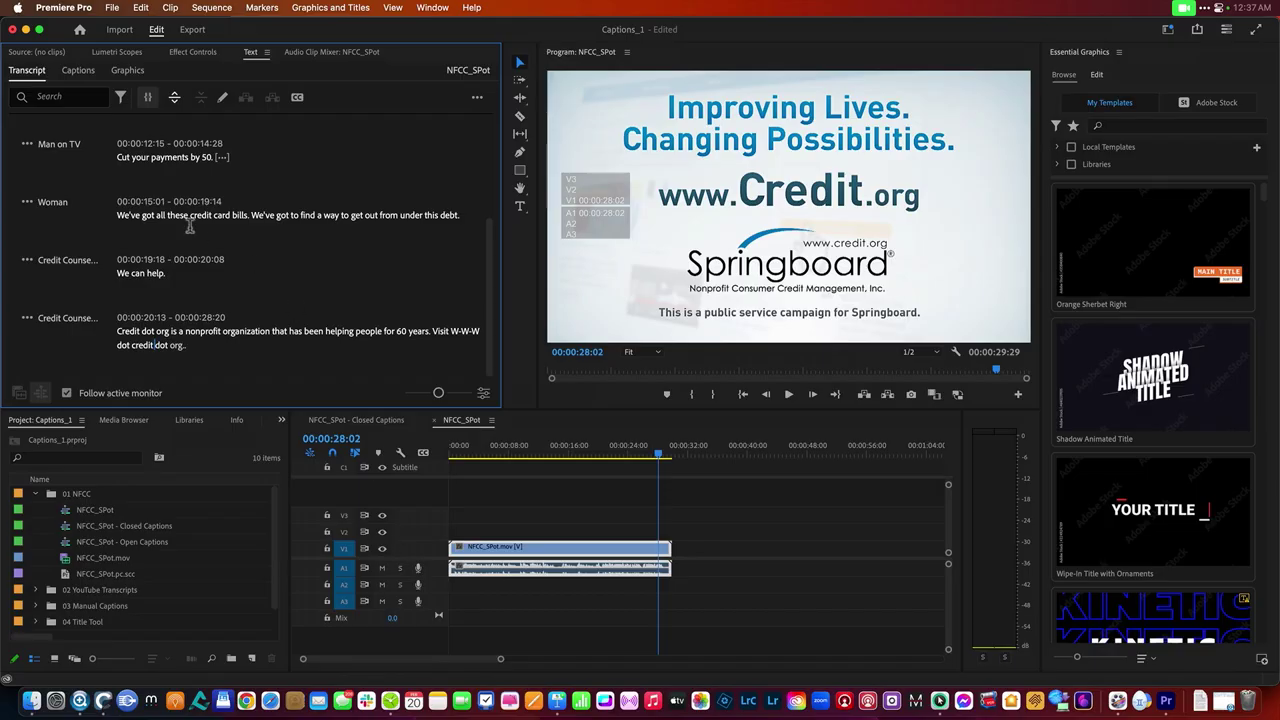
{"action": "scroll", "coordinate": [138, 260], "scroll_direction": "up", "scroll_amount": 5}
{"action": "scroll", "coordinate": [138, 260], "scroll_direction": "up", "scroll_amount": 1}
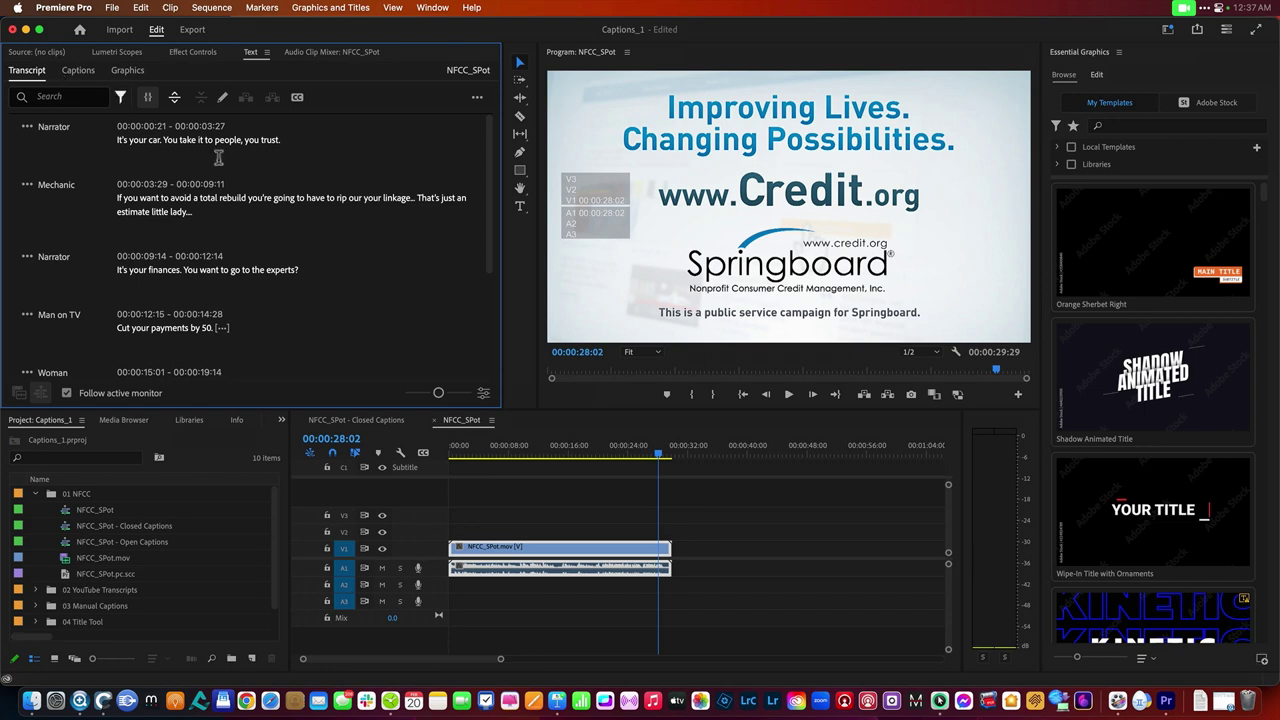
Return the playhead to 00:00:00:00 and confirm the Captions tab is still empty
{"action": "left_click_drag", "start_coordinate": [614, 470], "coordinate": [370, 450]}
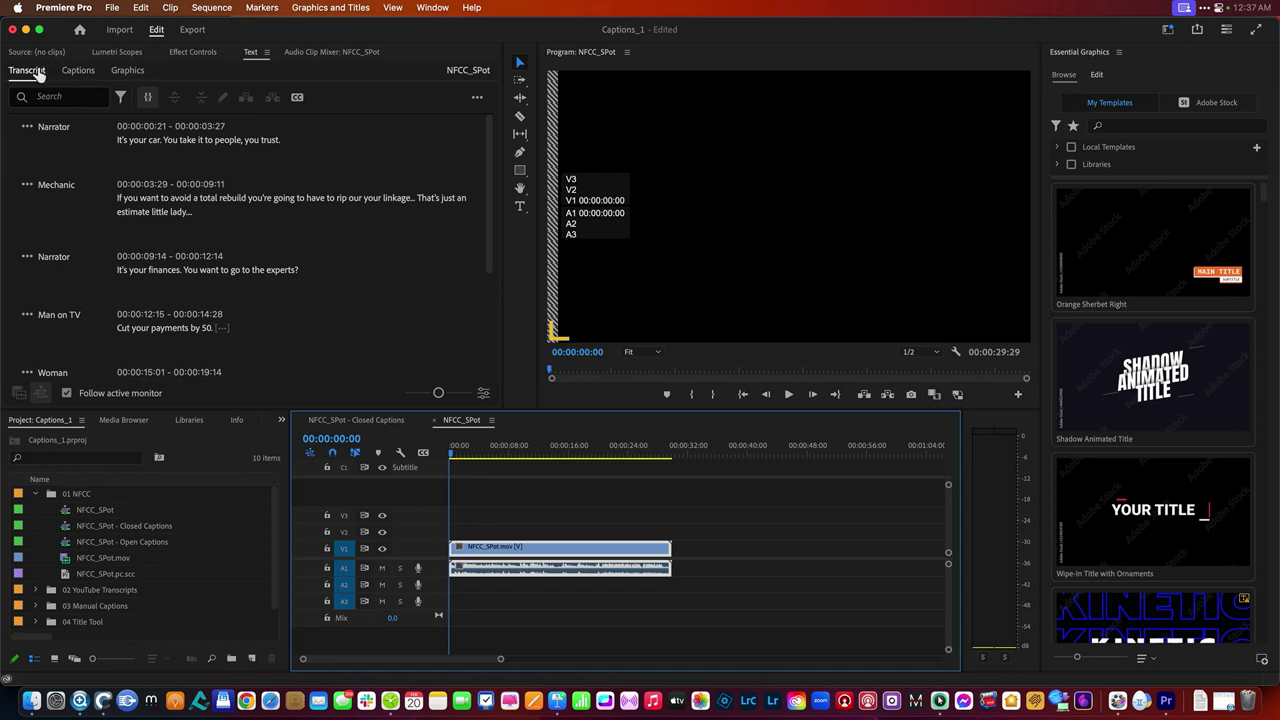
{"action": "left_click", "coordinate": [78, 71]}
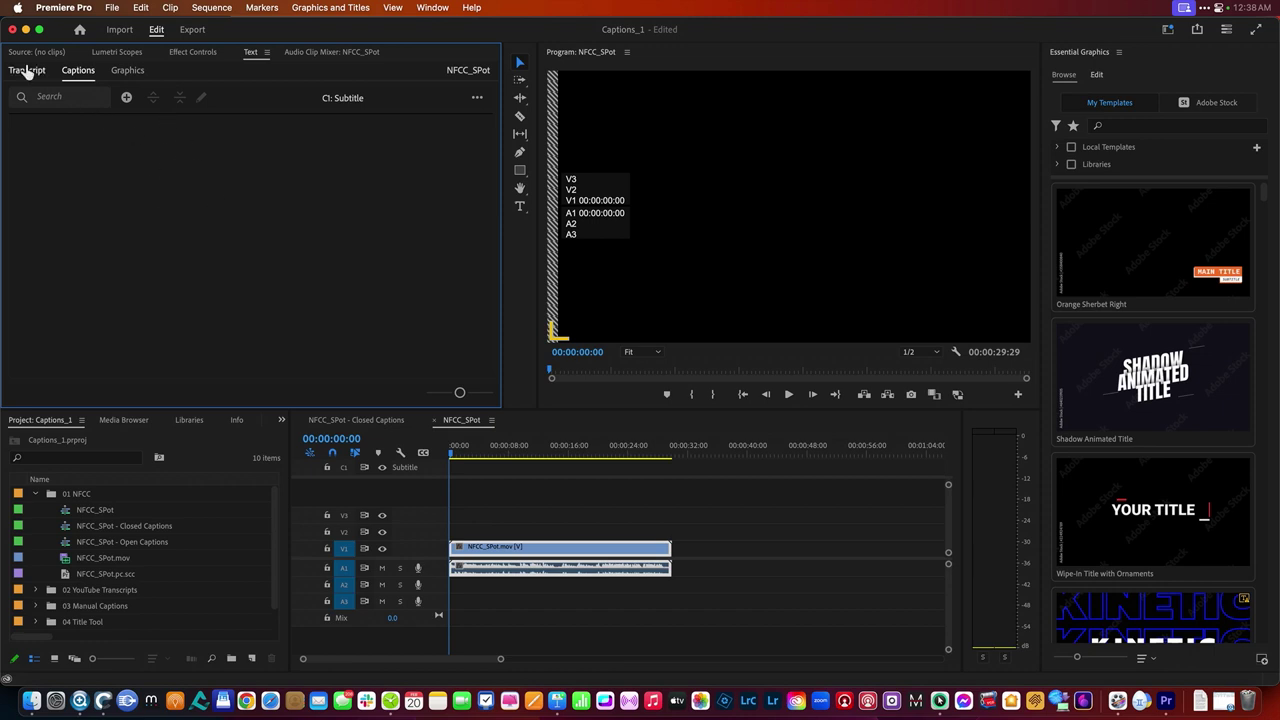
{"action": "left_click", "coordinate": [27, 70]}
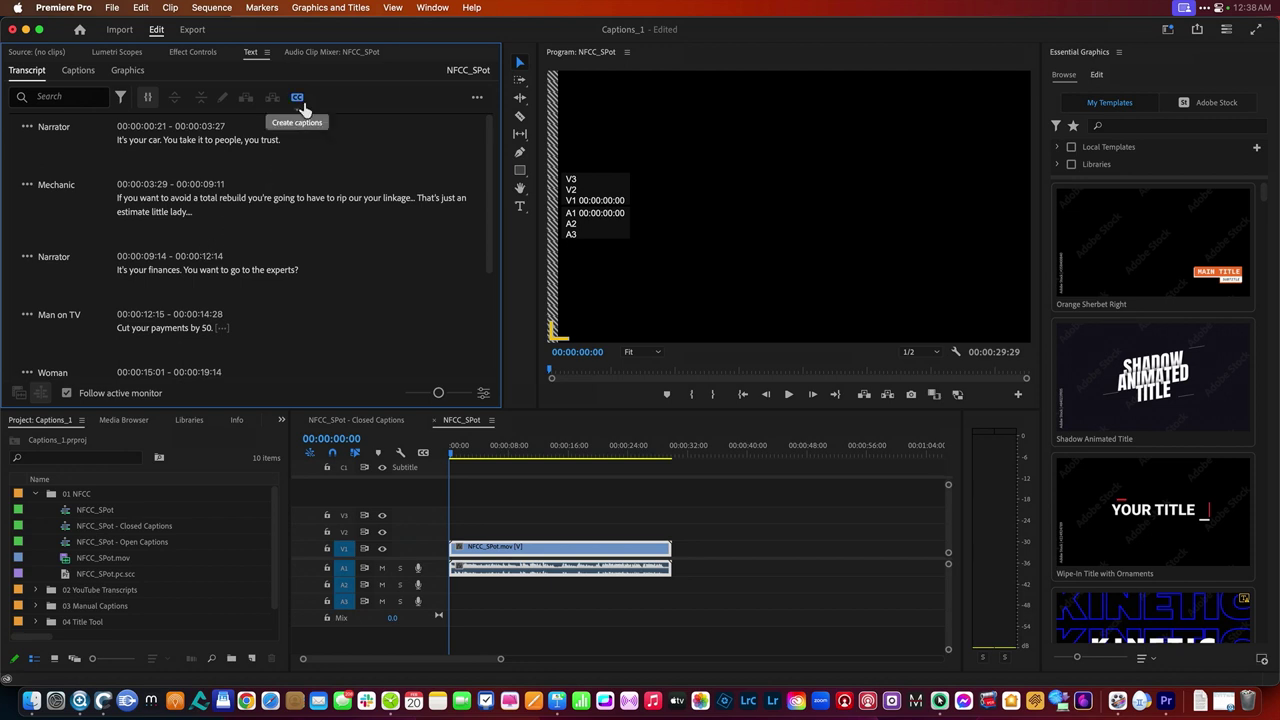
Generate CEA-708 captions from the transcript with the Subtitle default preset
{"action": "left_click", "coordinate": [297, 99]}
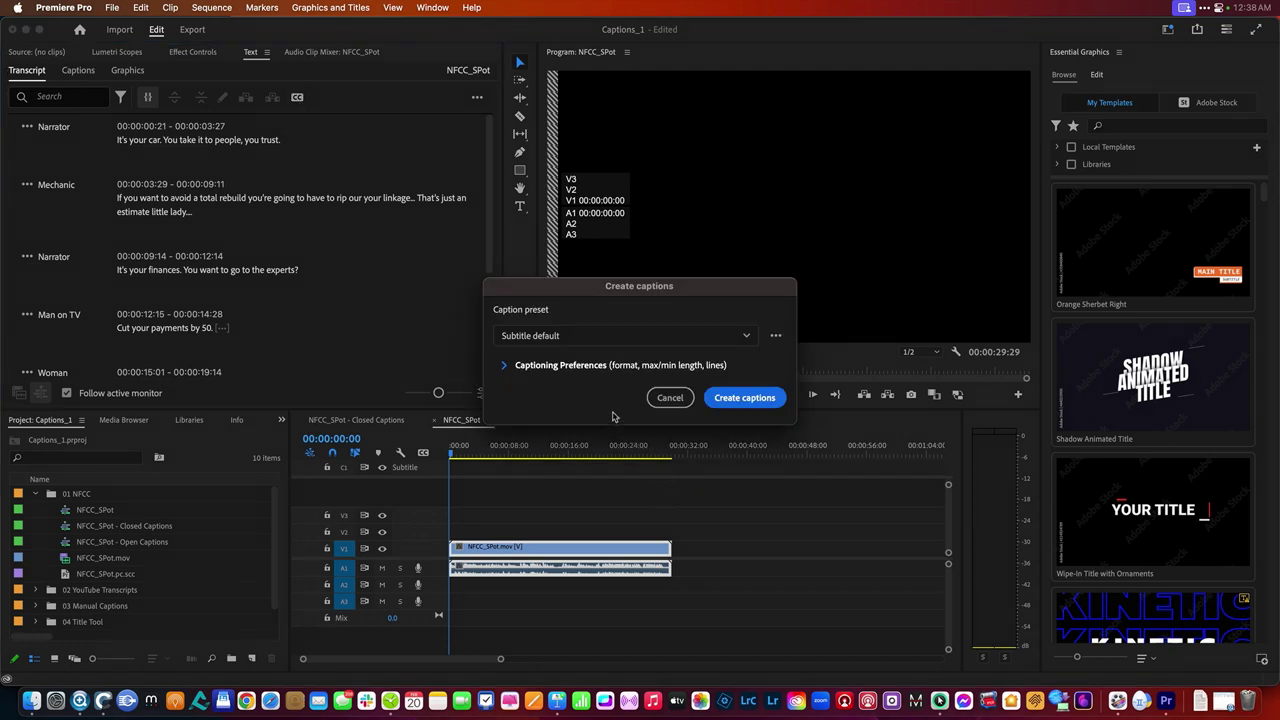
{"action": "left_click", "coordinate": [731, 338]}
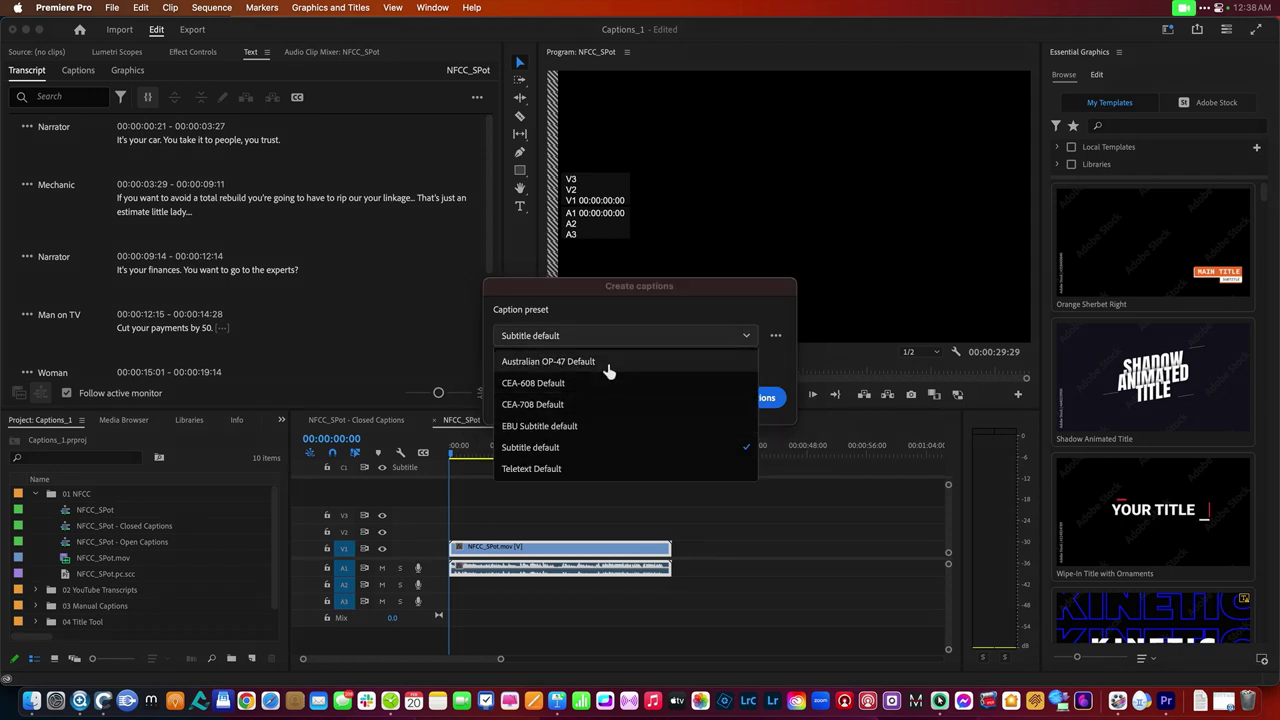
{"action": "left_click", "coordinate": [605, 318]}
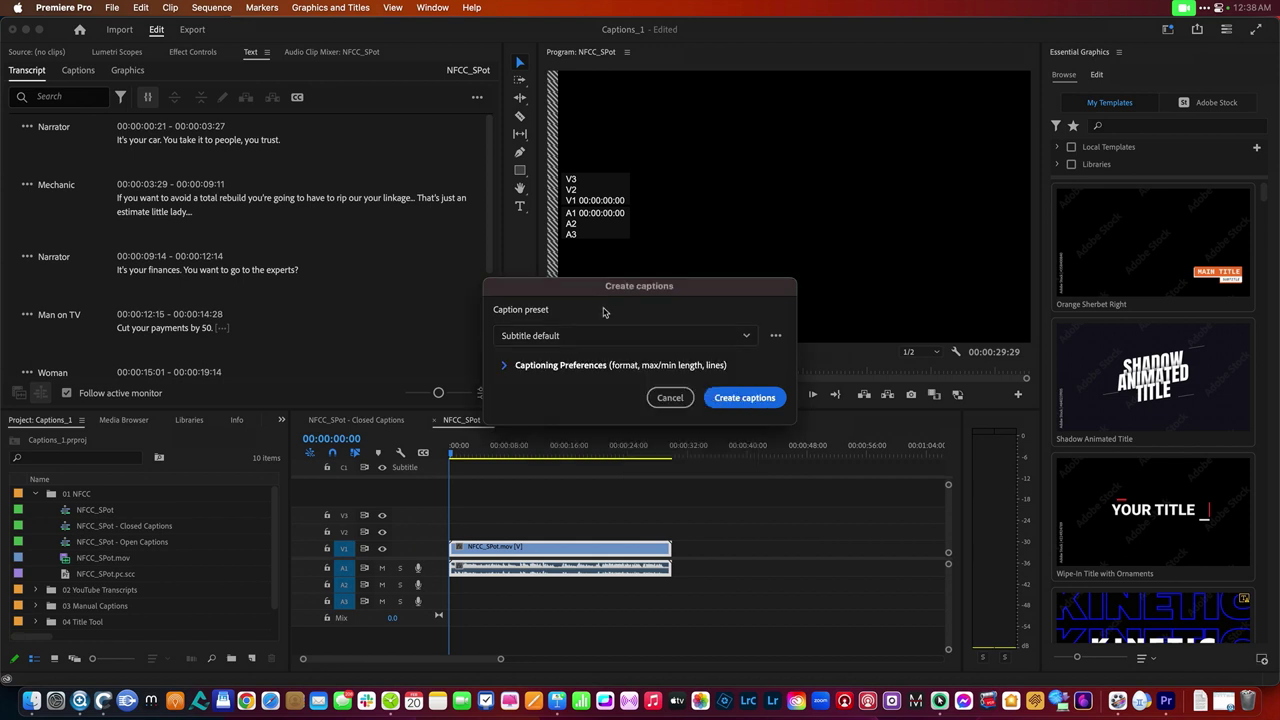
{"action": "left_click", "coordinate": [510, 368]}
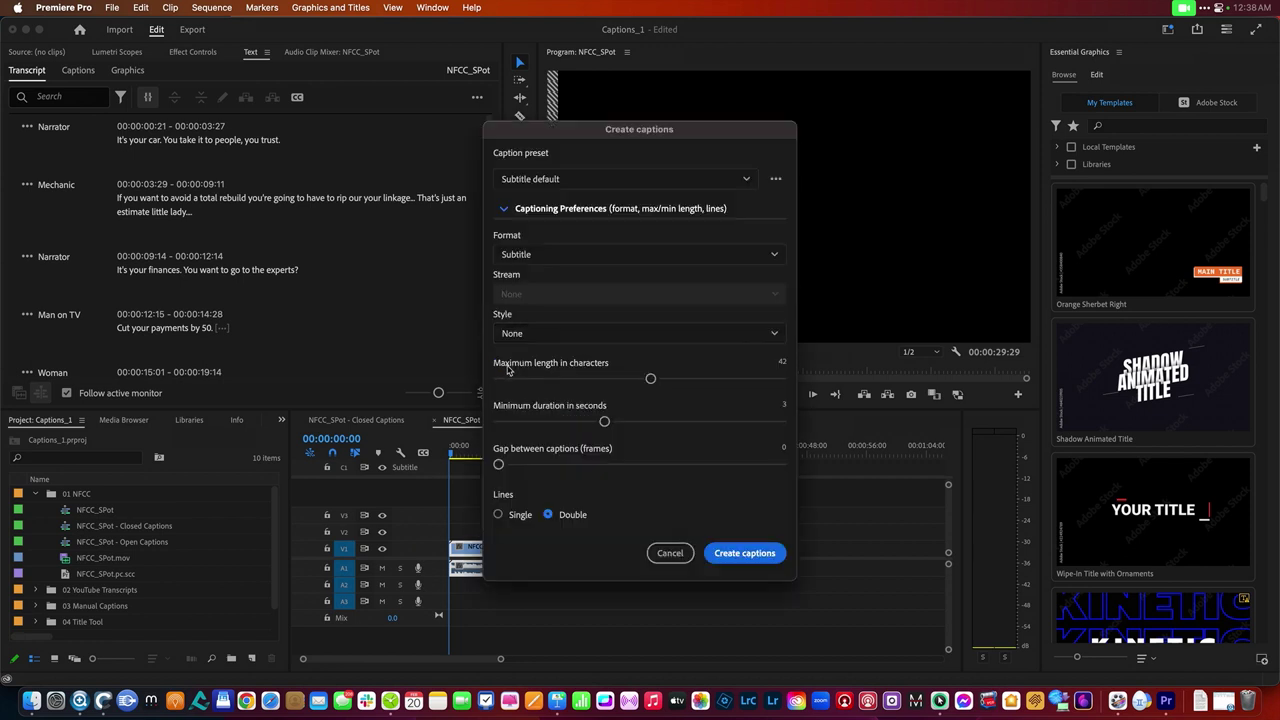
{"action": "left_click_drag", "start_coordinate": [687, 134], "coordinate": [493, 123]}
{"action": "left_click", "coordinate": [531, 171]}
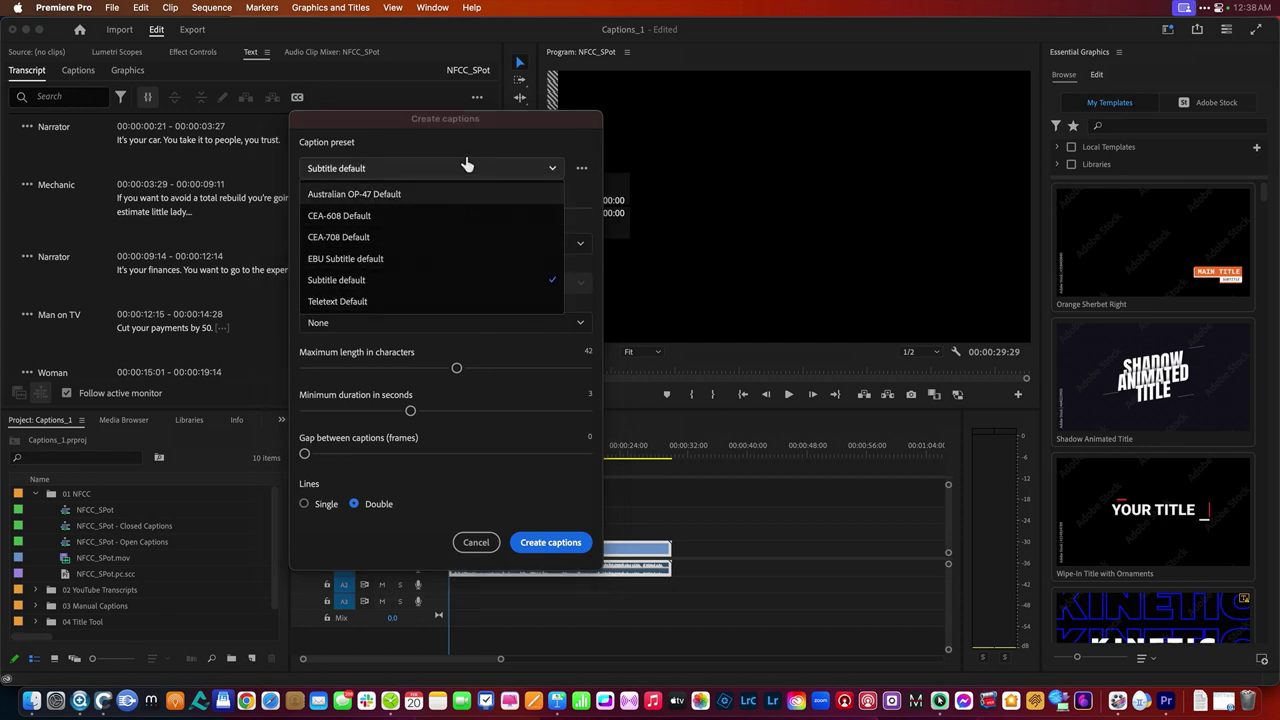
{"action": "left_click", "coordinate": [459, 145]}
{"action": "left_click", "coordinate": [382, 244]}
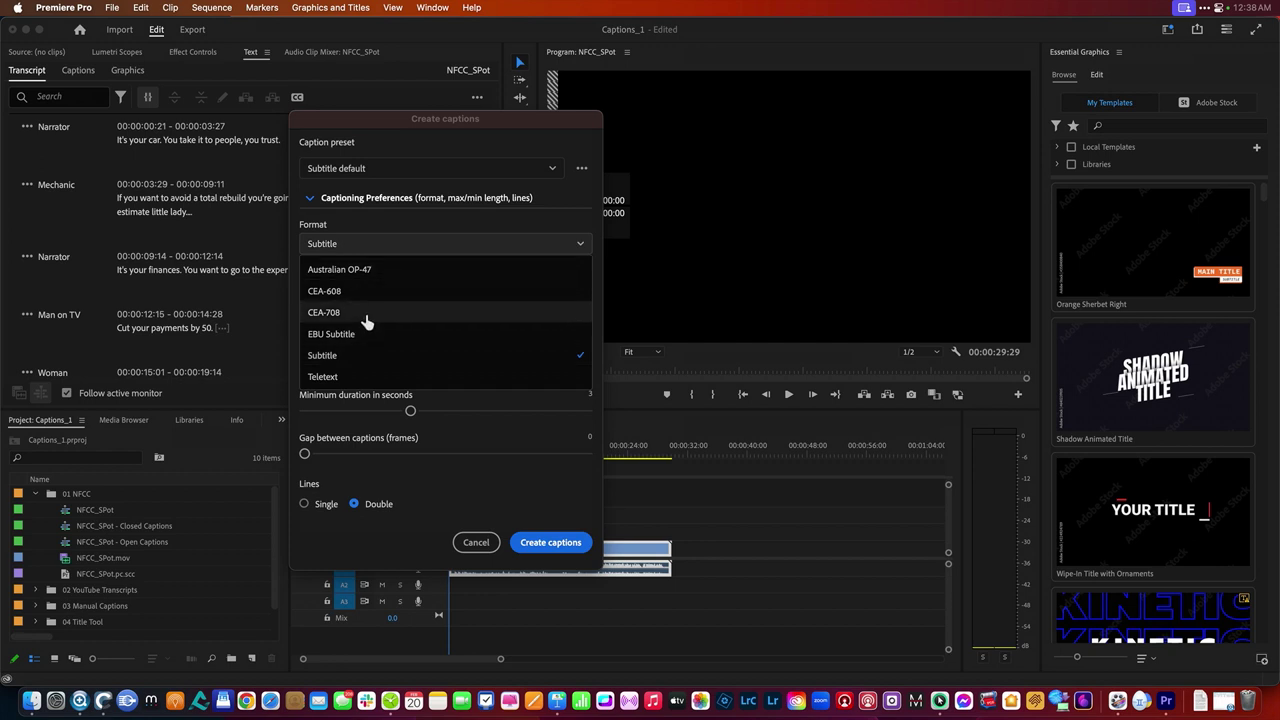
{"action": "left_click", "coordinate": [367, 317]}
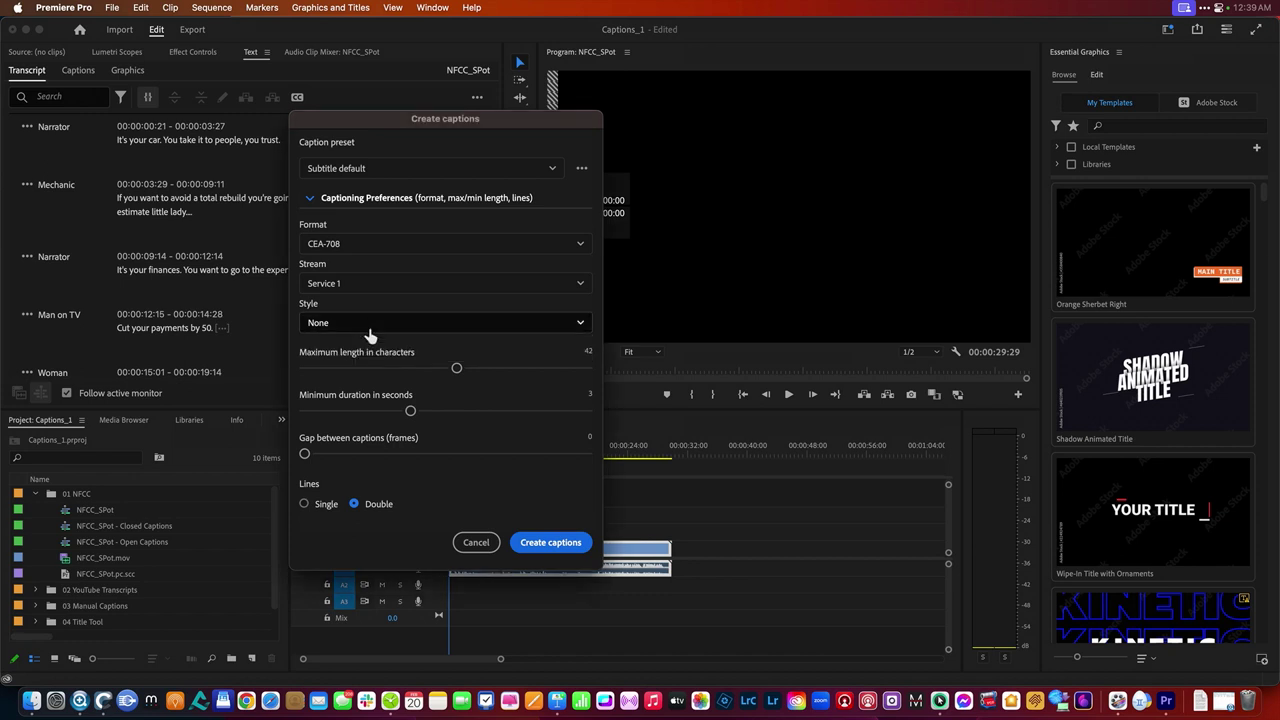
{"action": "left_click", "coordinate": [544, 542]}
{"action": "left_click", "coordinate": [543, 542]}
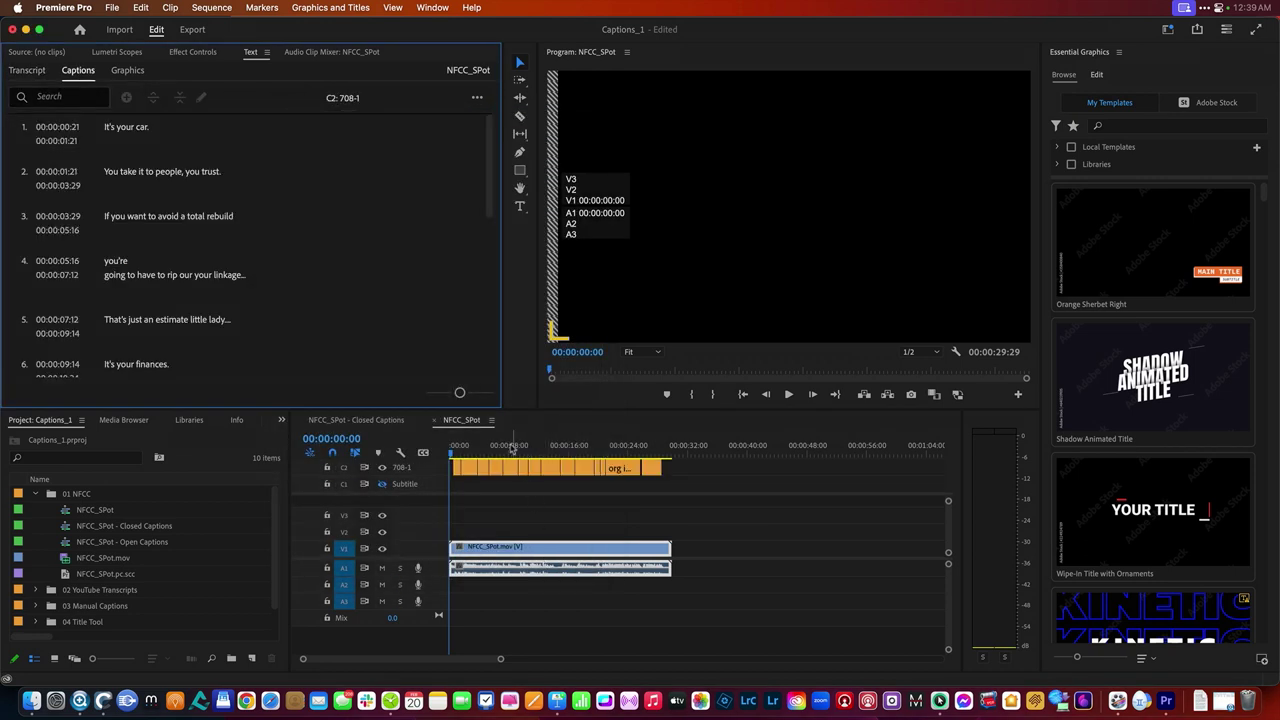
Play the captioned sequence from the start to review the captions
{"action": "left_click", "coordinate": [463, 449]}
{"action": "left_click_drag", "start_coordinate": [463, 449], "coordinate": [415, 448]}
{"action": "key", "text": "space"}
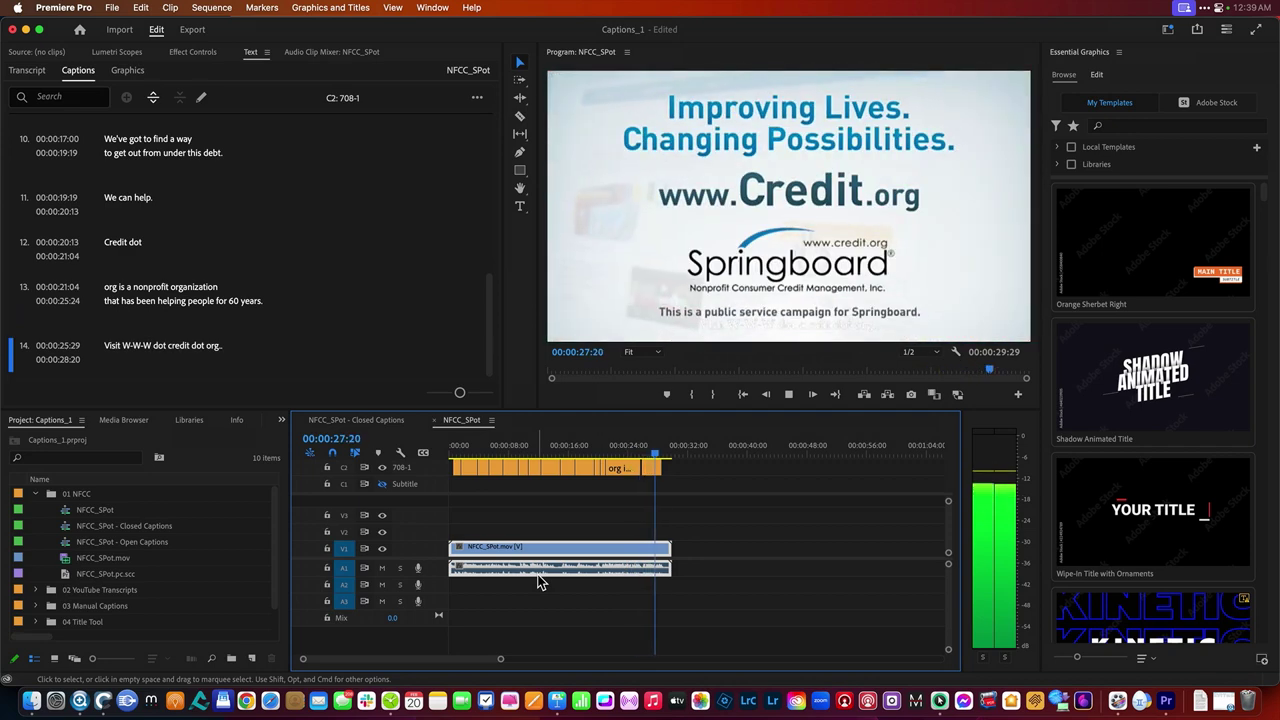
{"action": "right_click", "coordinate": [538, 582]}
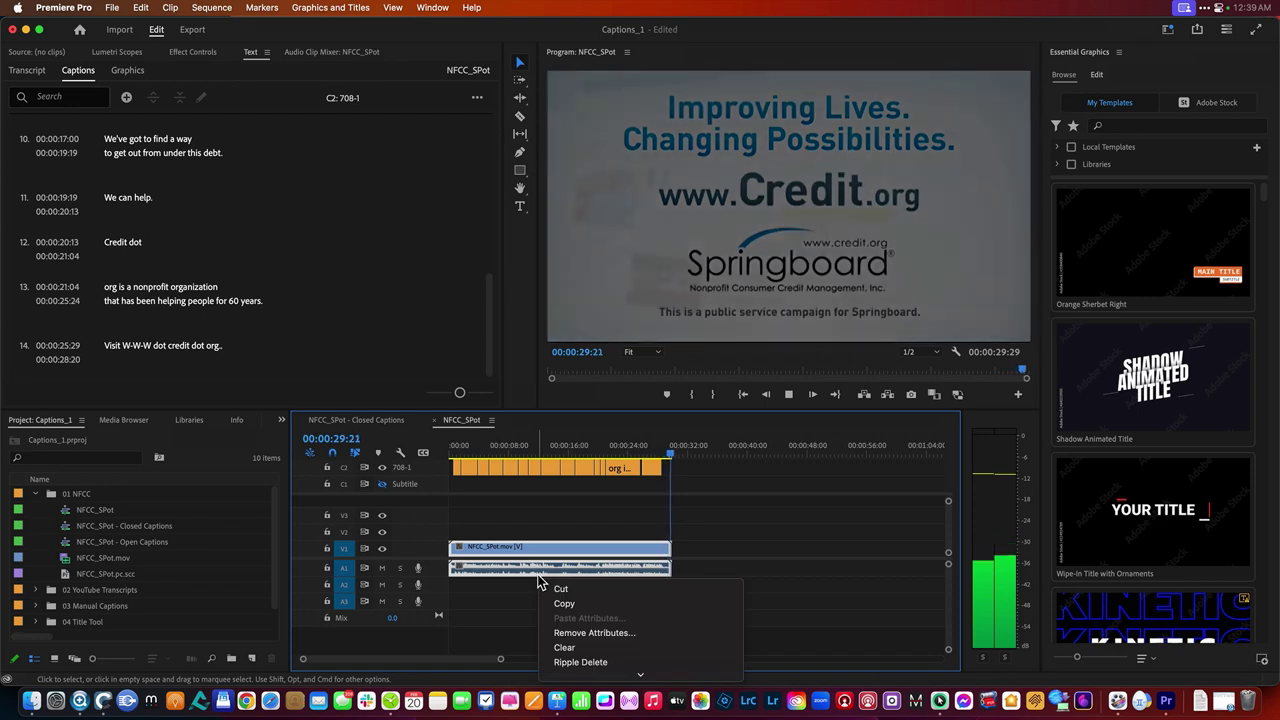
{"action": "left_click", "coordinate": [764, 567]}
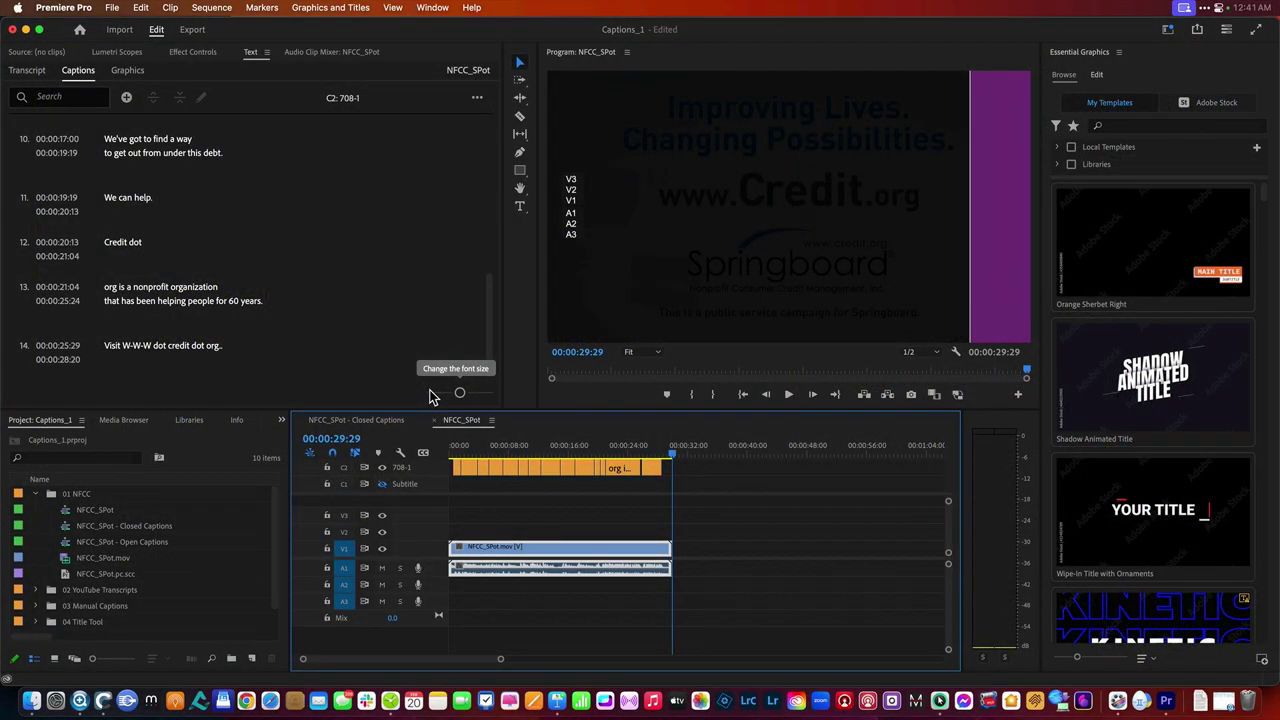
Keep the caption spell check language on English, then select caption 1, 'It's your car.'
{"action": "scroll", "coordinate": [127, 192], "scroll_direction": "up", "scroll_amount": 10}
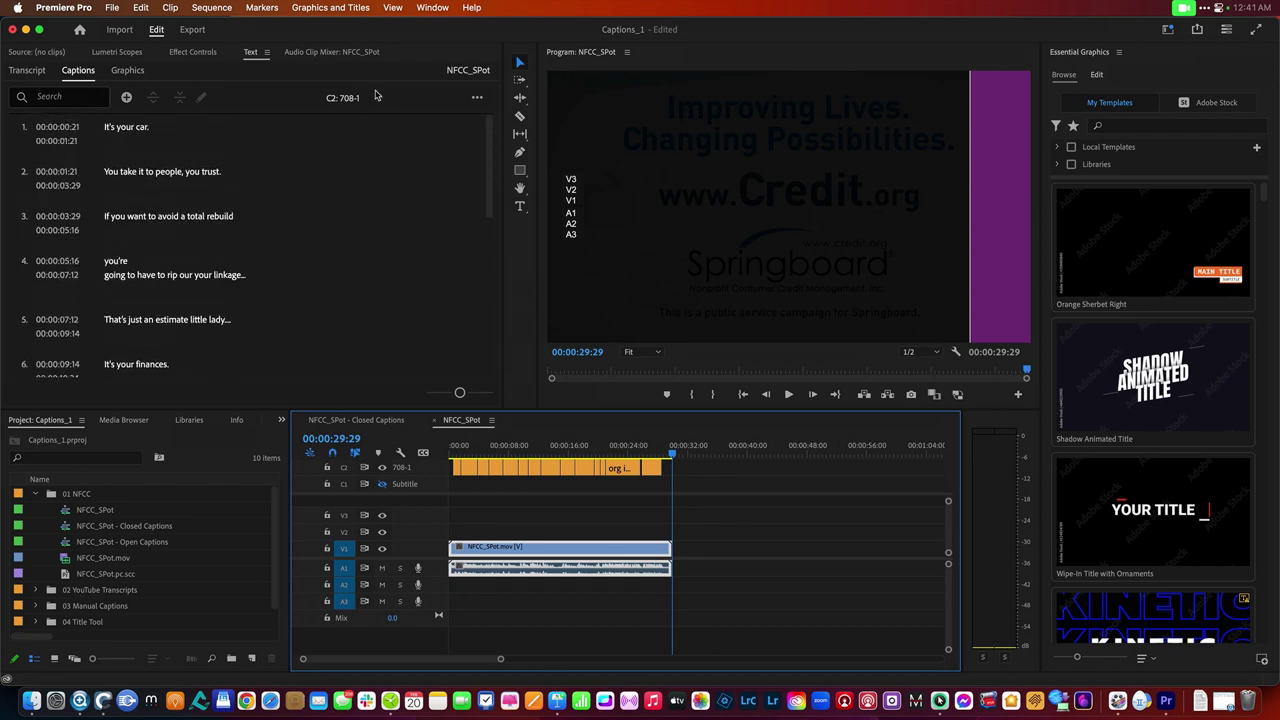
{"action": "left_click", "coordinate": [357, 99]}
{"action": "left_click", "coordinate": [477, 97]}
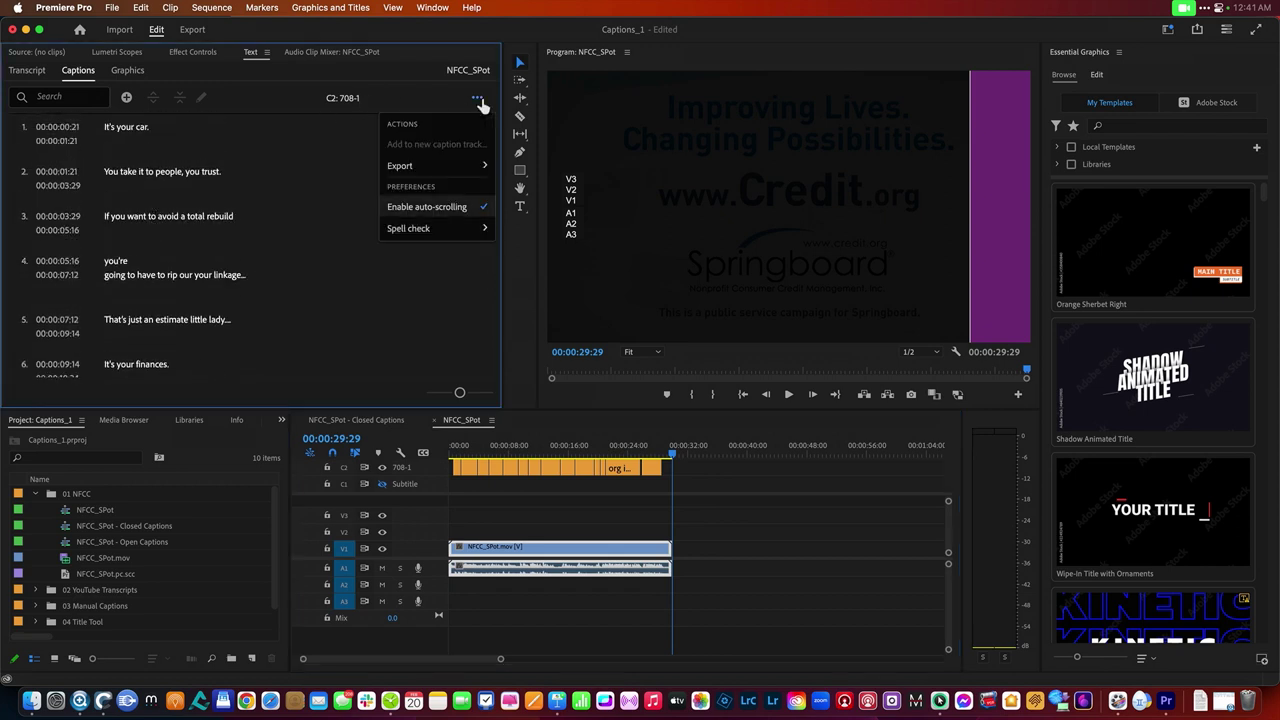
{"action": "mouse_move", "coordinate": [467, 232]}
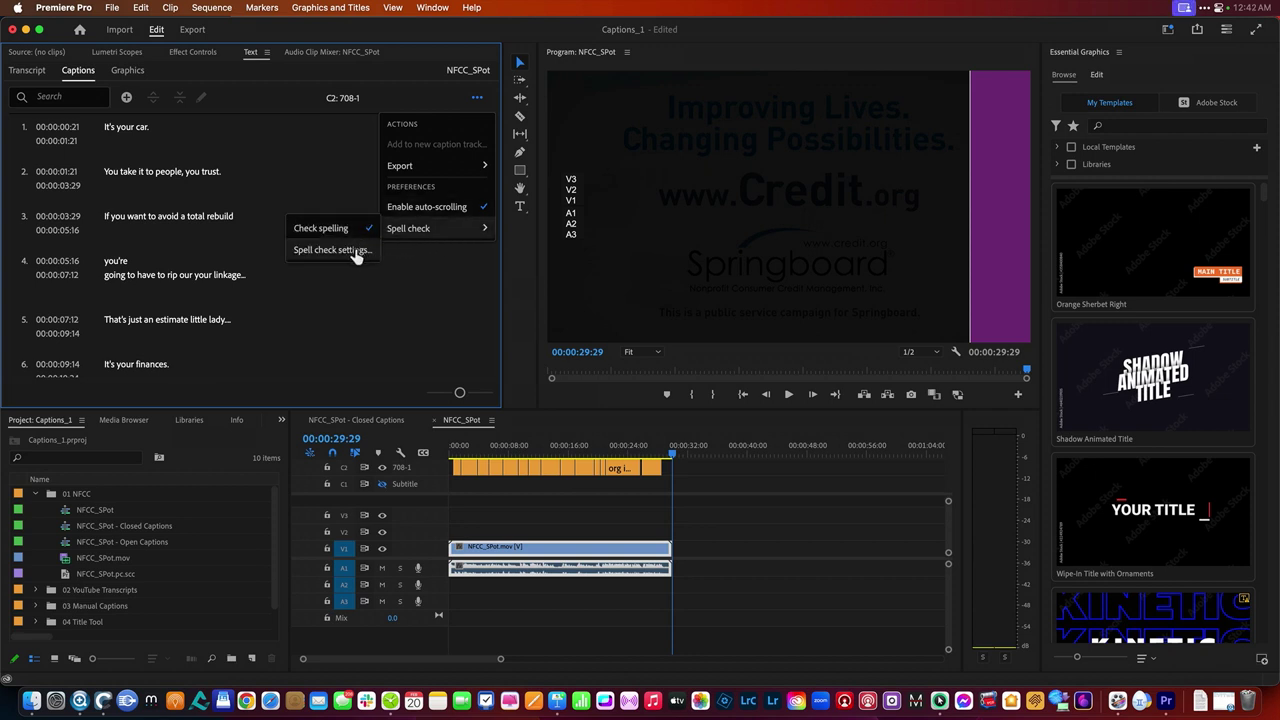
{"action": "left_click", "coordinate": [330, 250]}
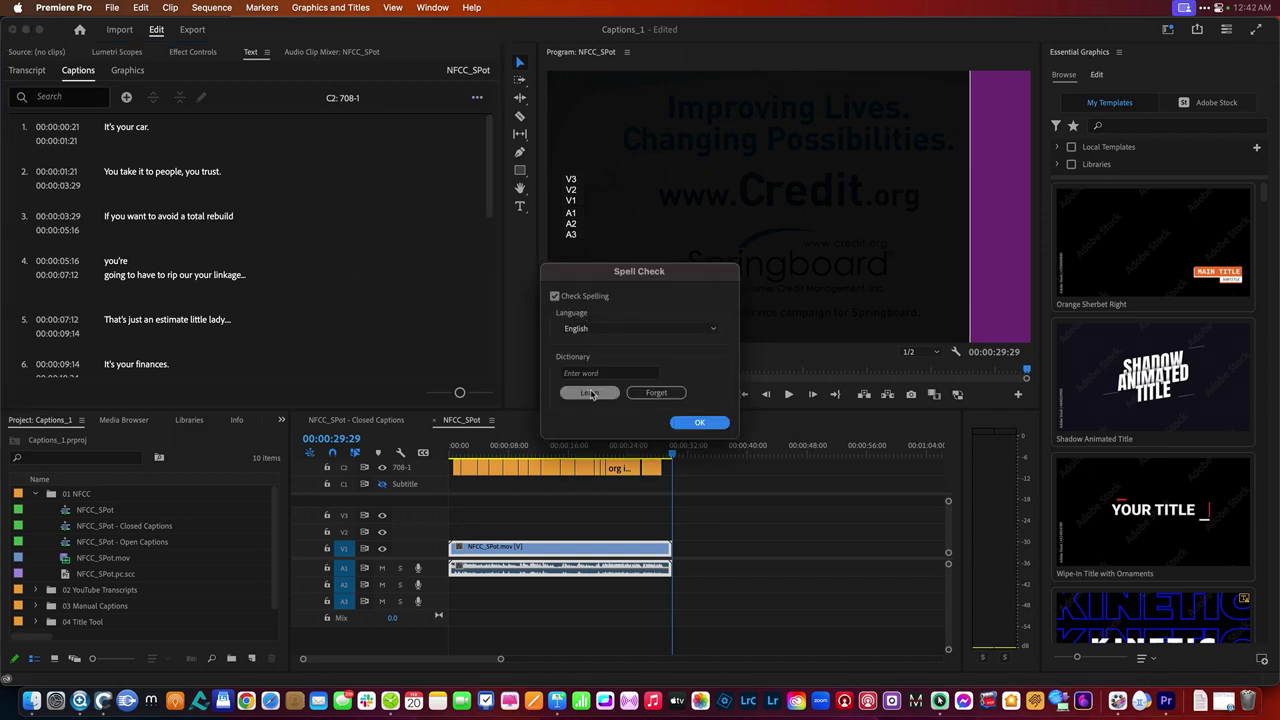
{"action": "left_click", "coordinate": [703, 328]}
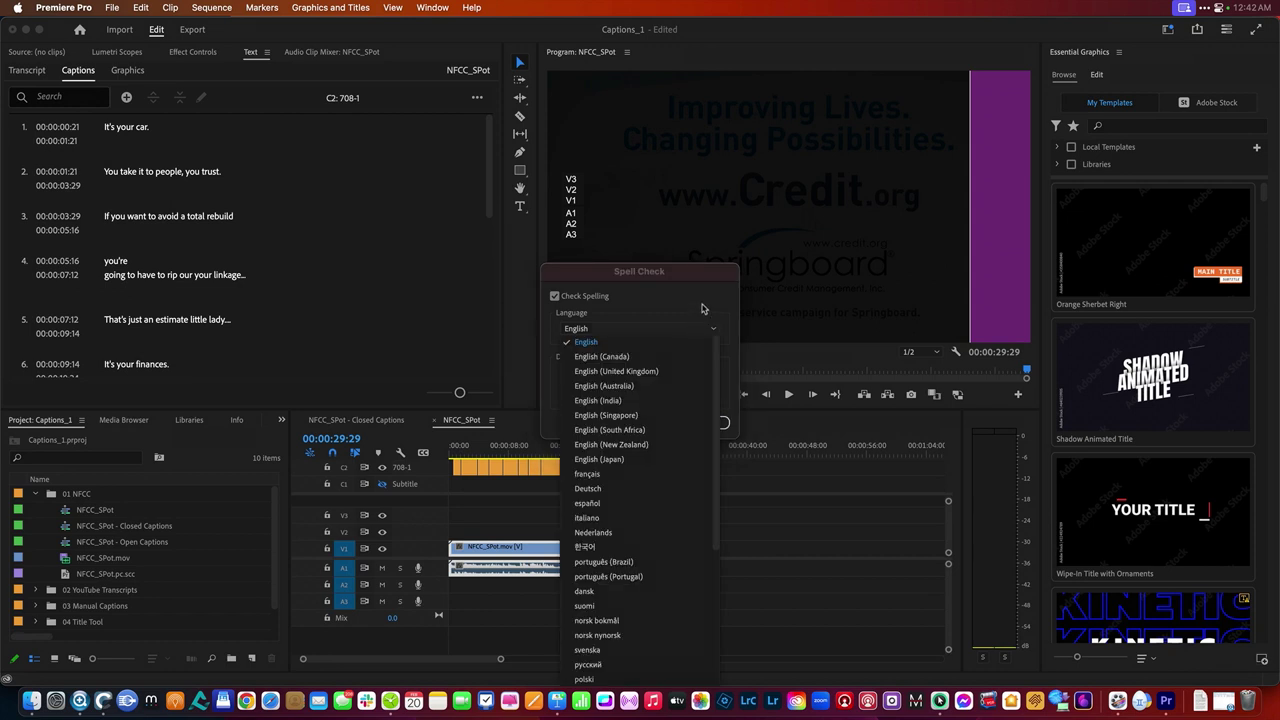
{"action": "left_click", "coordinate": [703, 328]}
{"action": "left_click", "coordinate": [714, 424]}
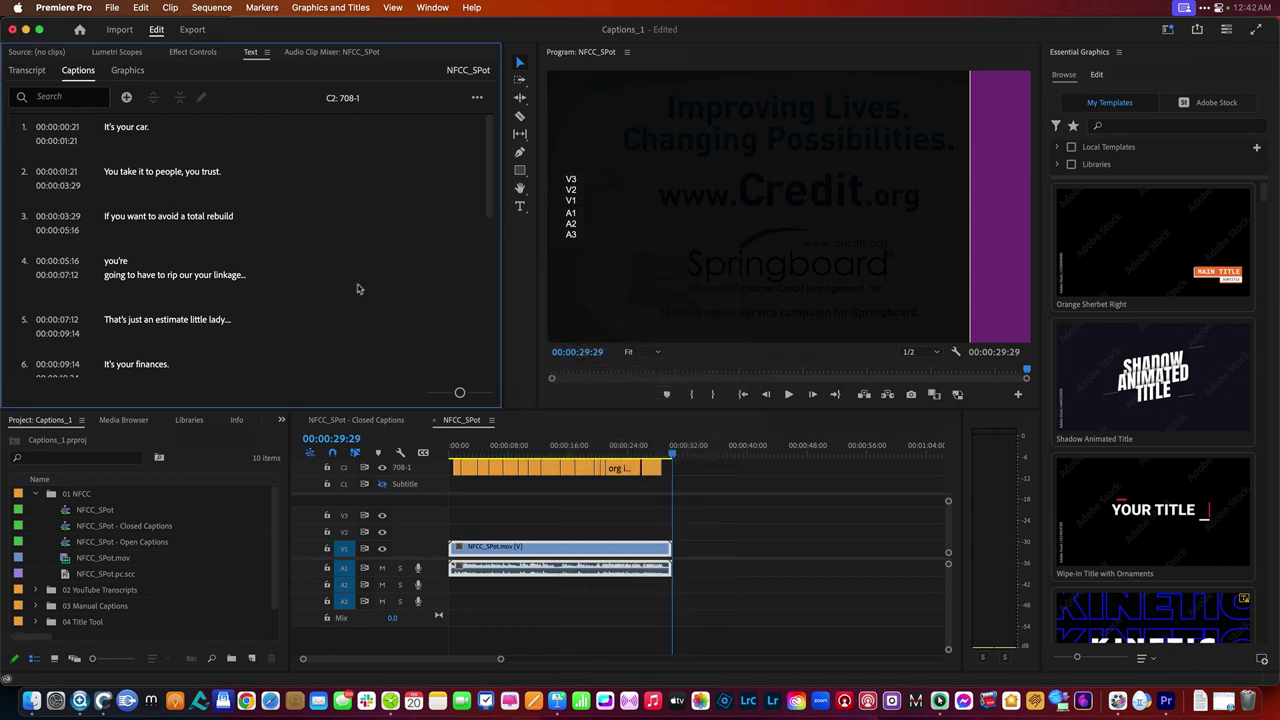
{"action": "left_click", "coordinate": [107, 129]}
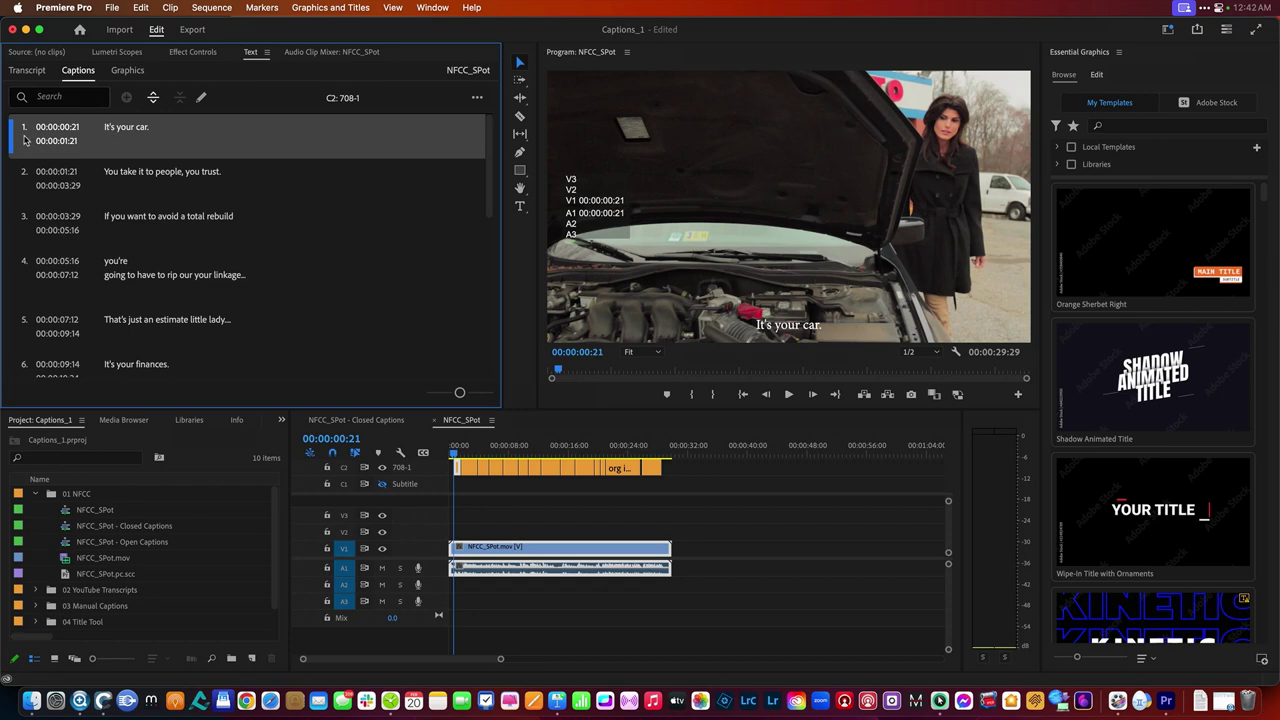
Select all captions on the track and keep them at the bottom with a position offset of 32
{"action": "left_click_drag", "start_coordinate": [722, 474], "coordinate": [455, 470]}
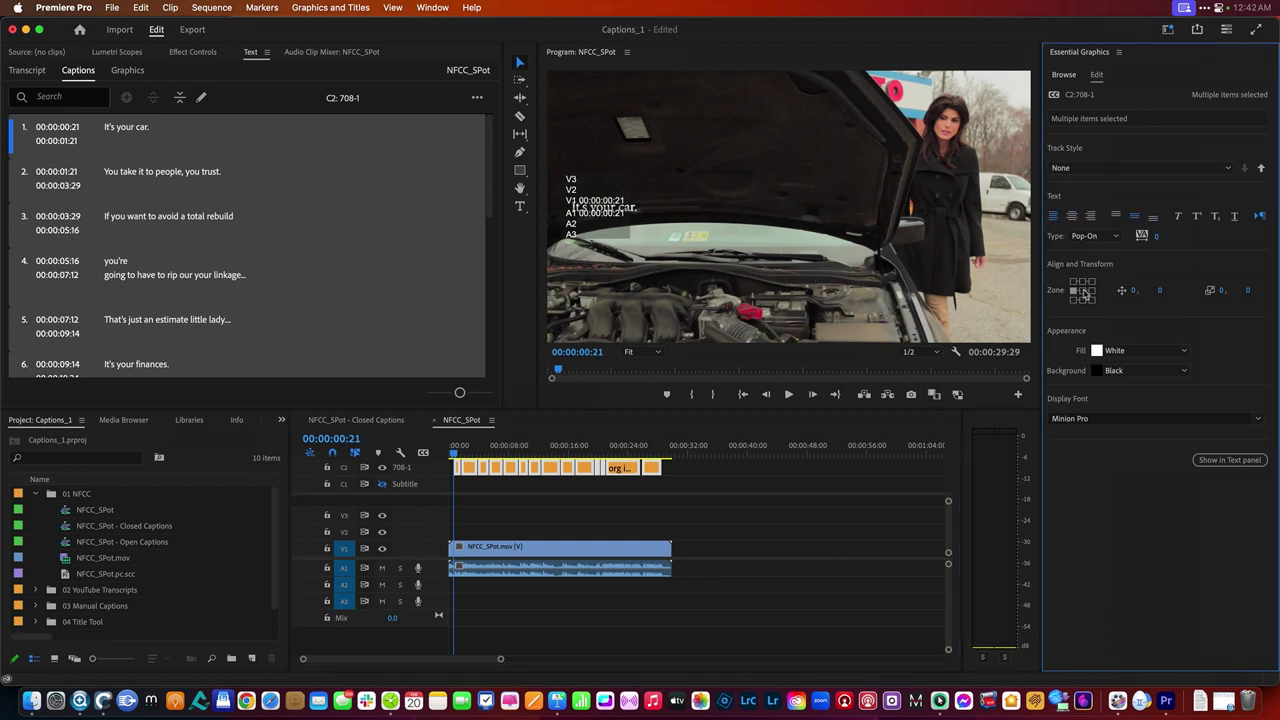
{"action": "left_click", "coordinate": [1084, 283]}
{"action": "left_click", "coordinate": [1083, 290]}
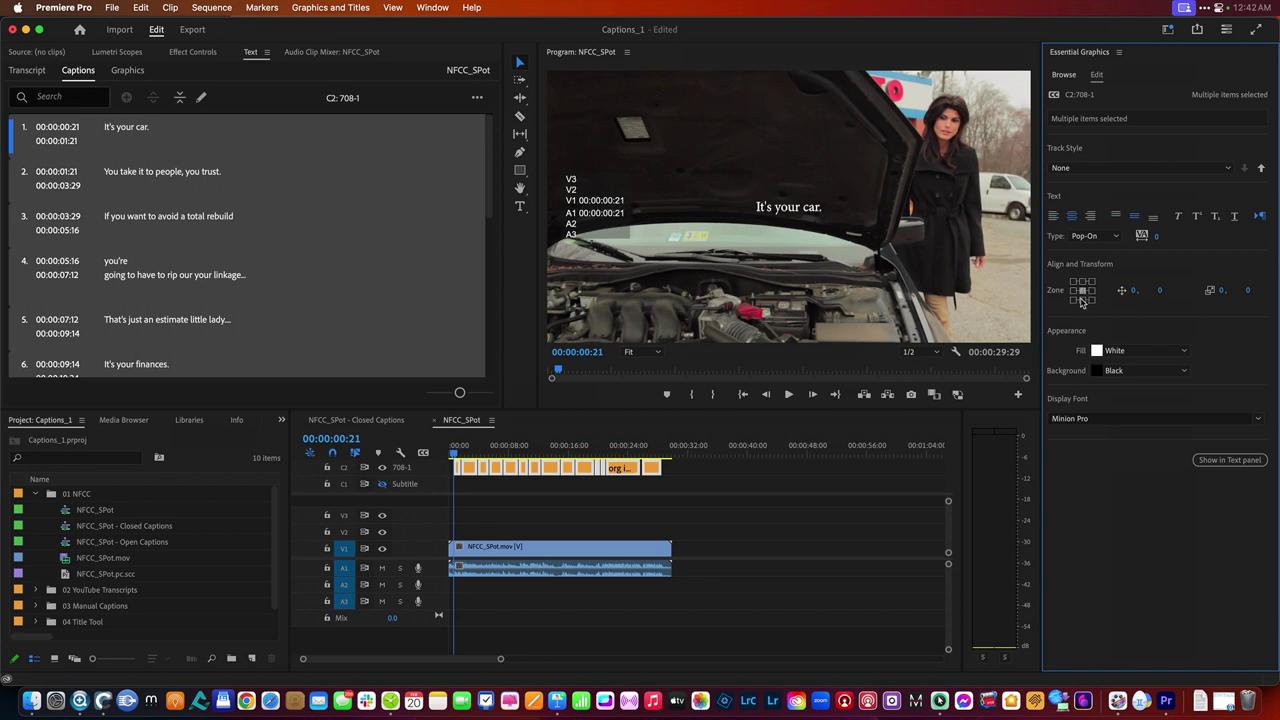
{"action": "left_click", "coordinate": [1082, 299]}
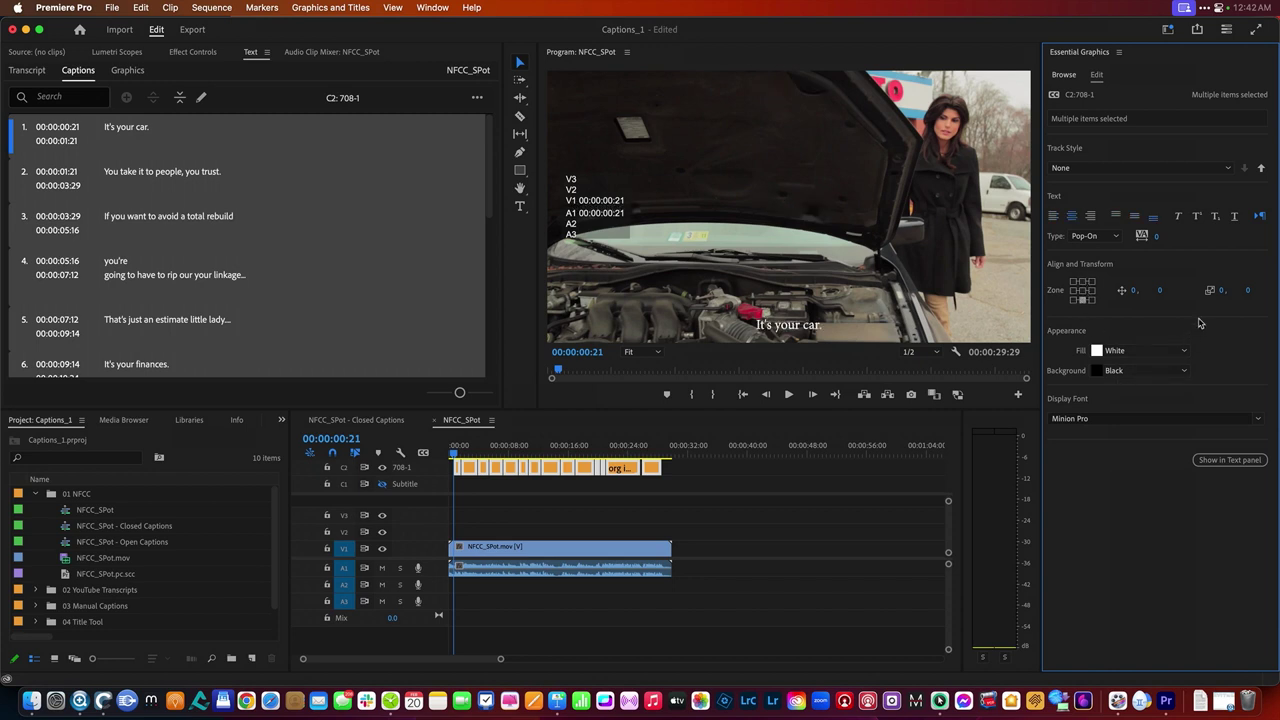
{"action": "mouse_move", "coordinate": [1161, 291]}
{"action": "left_mouse_down"}
{"action": "mouse_move", "coordinate": [1274, 302]}
{"action": "mouse_move", "coordinate": [1060, 297]}
{"action": "mouse_move", "coordinate": [1185, 300]}
{"action": "mouse_move", "coordinate": [1078, 297]}
{"action": "mouse_move", "coordinate": [1154, 299]}
{"action": "left_mouse_up"}
Change the captions' display font to Adelle Sans
{"action": "left_click", "coordinate": [1255, 423]}
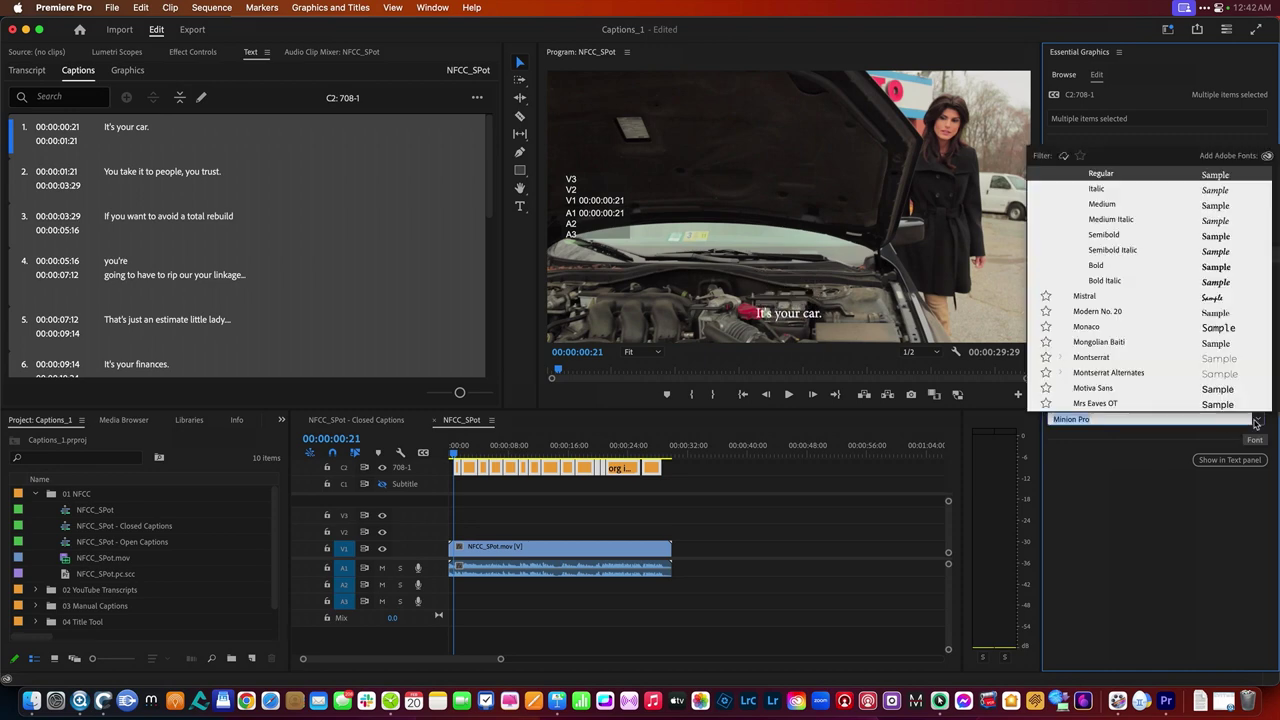
{"action": "scroll", "coordinate": [1129, 311], "scroll_direction": "up", "scroll_amount": 10}
{"action": "scroll", "coordinate": [1129, 311], "scroll_direction": "up", "scroll_amount": 20}
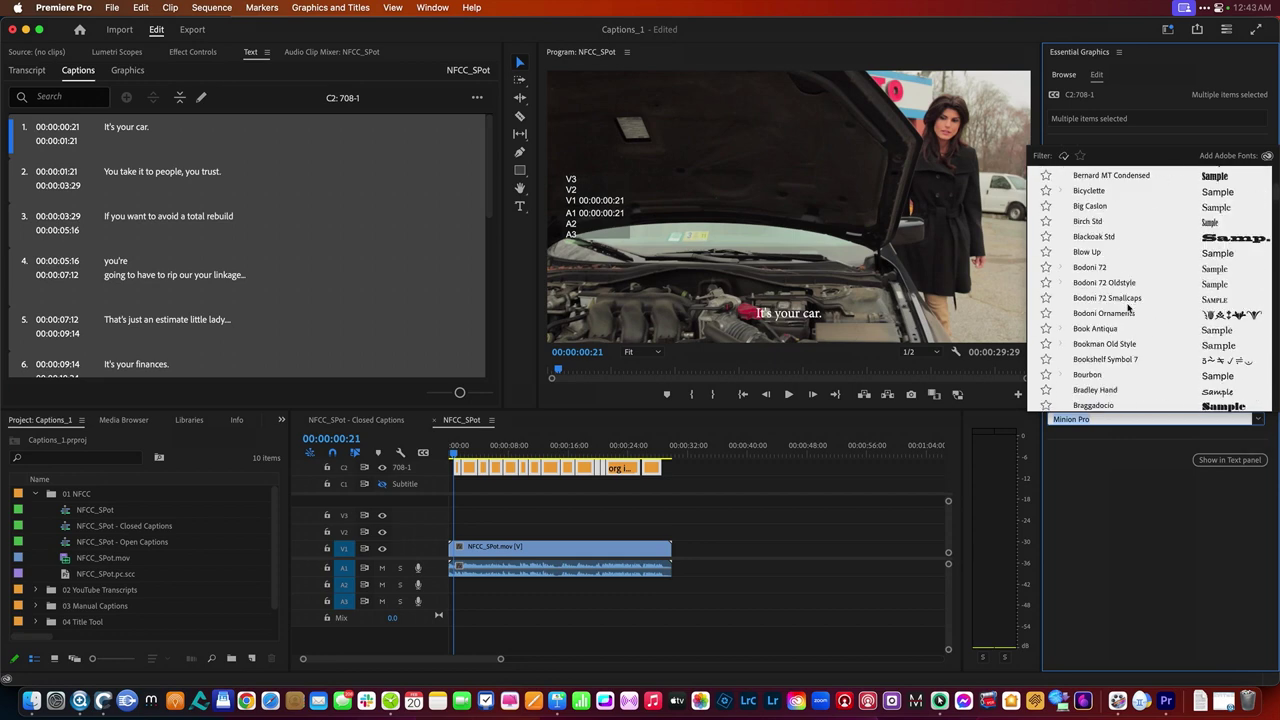
{"action": "scroll", "coordinate": [1101, 236], "scroll_direction": "up", "scroll_amount": 15}
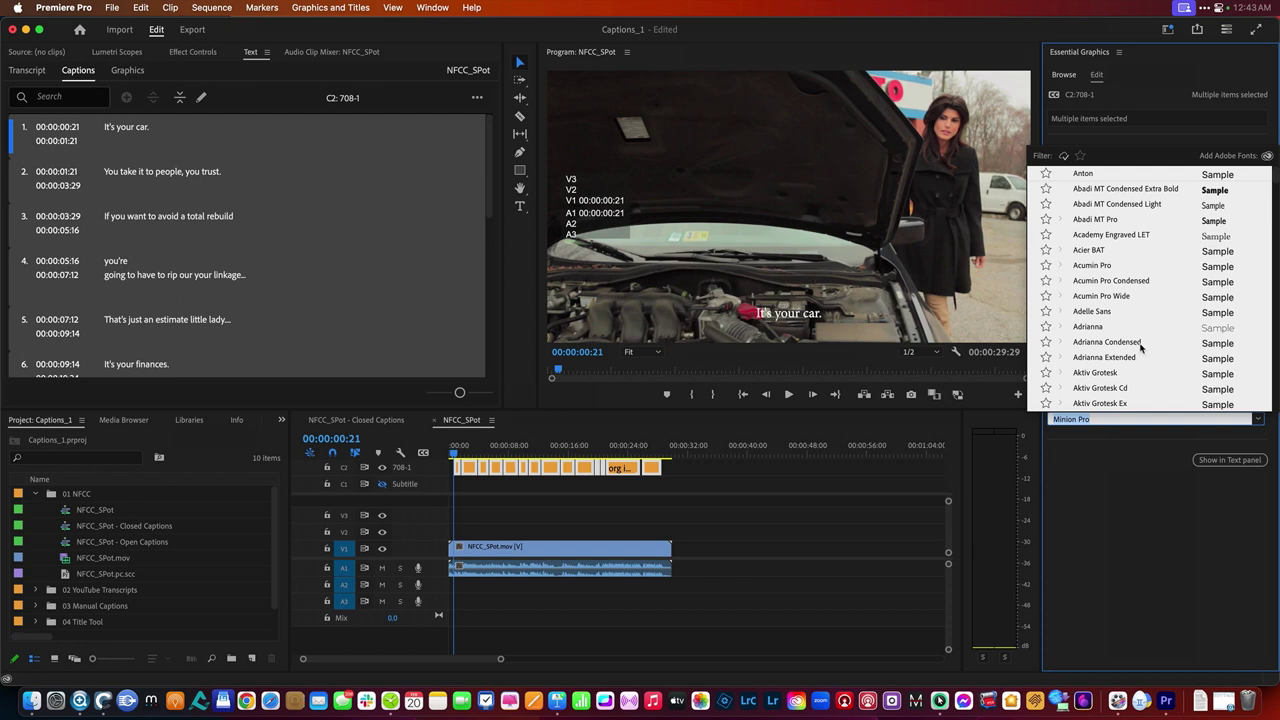
{"action": "left_click", "coordinate": [1111, 313]}
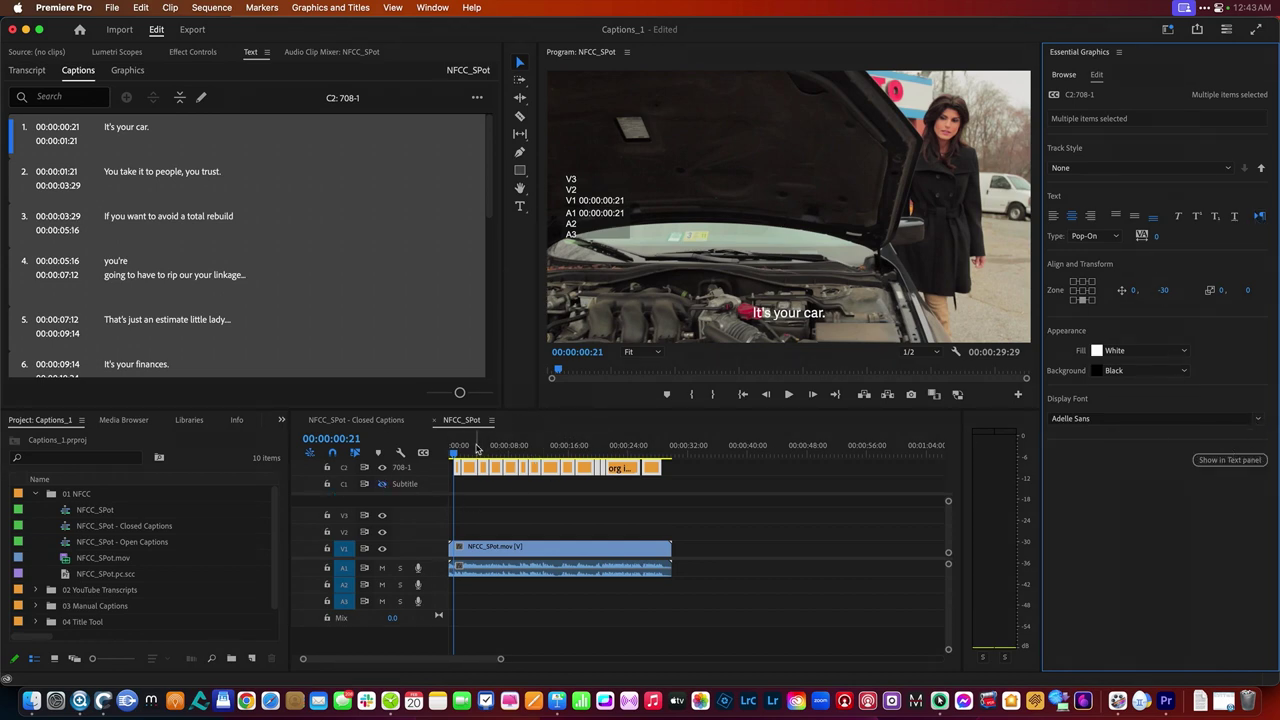
Play the sequence from the start, then append '...' to caption 3
{"action": "left_click_drag", "start_coordinate": [478, 445], "coordinate": [440, 446]}
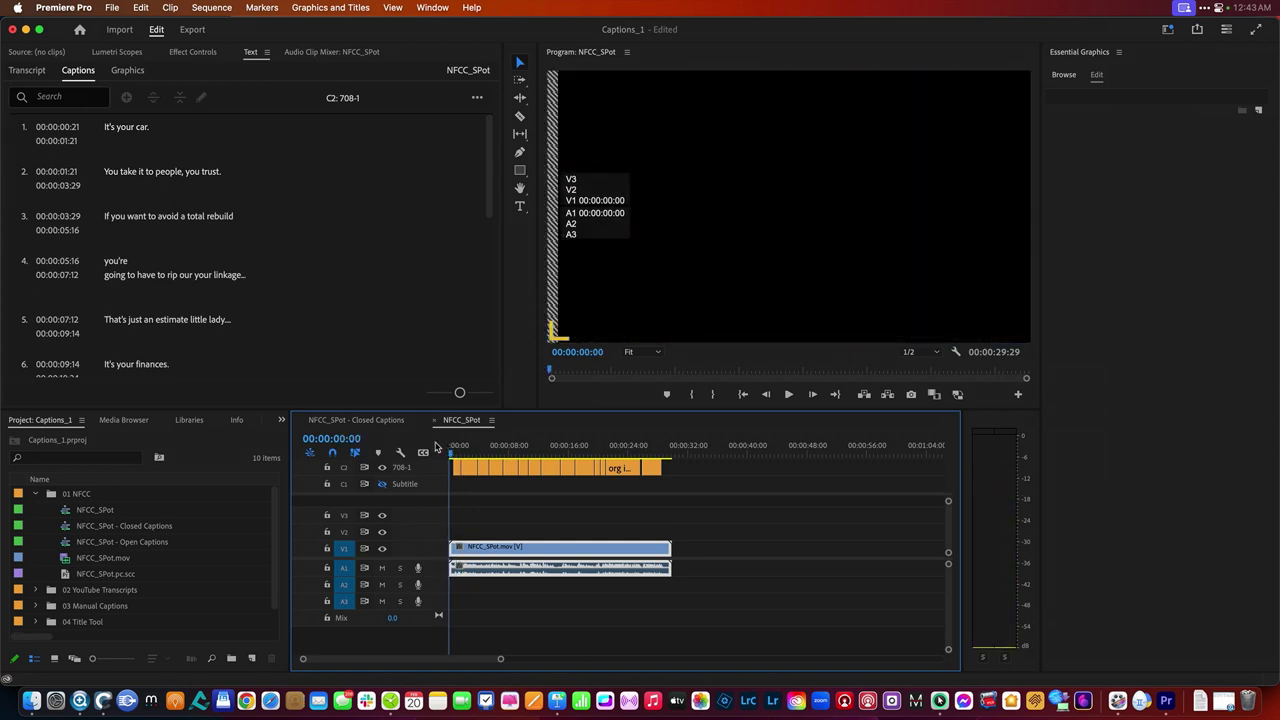
{"action": "key", "text": "space"}
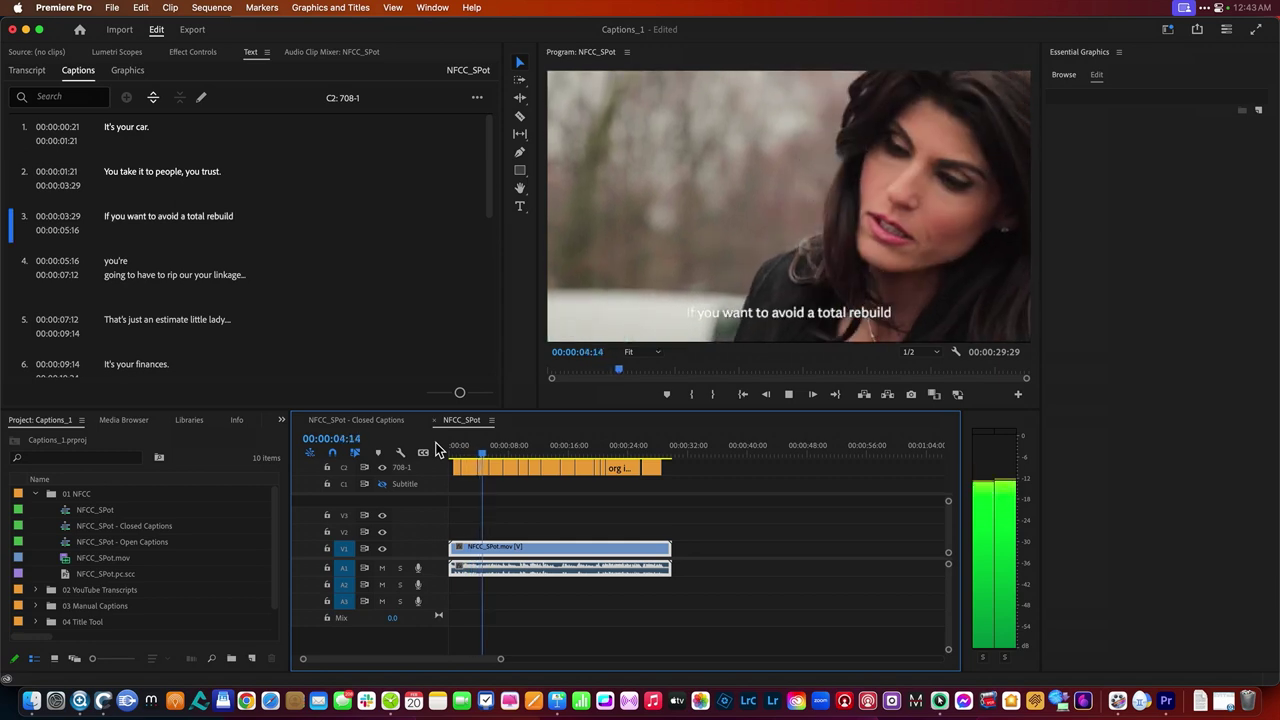
{"action": "key", "text": "space"}
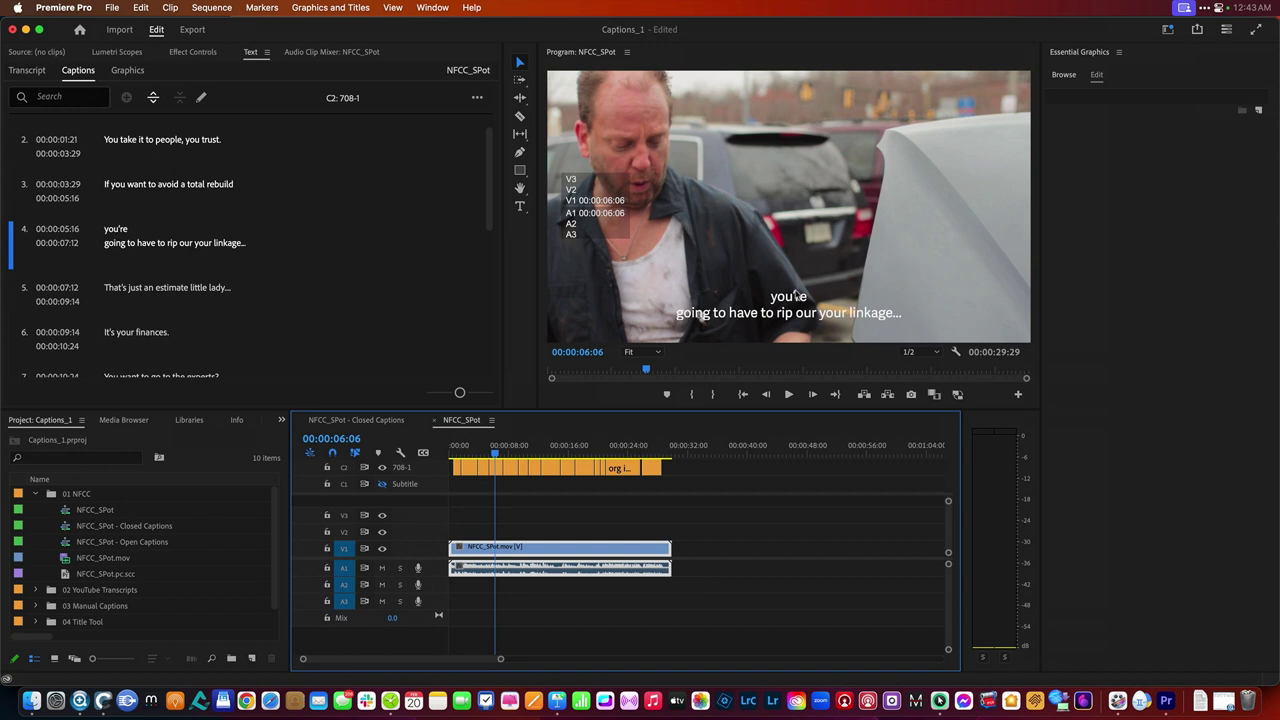
{"action": "left_click", "coordinate": [234, 188]}
{"action": "left_click", "coordinate": [236, 187]}
{"action": "left_click", "coordinate": [238, 186]}
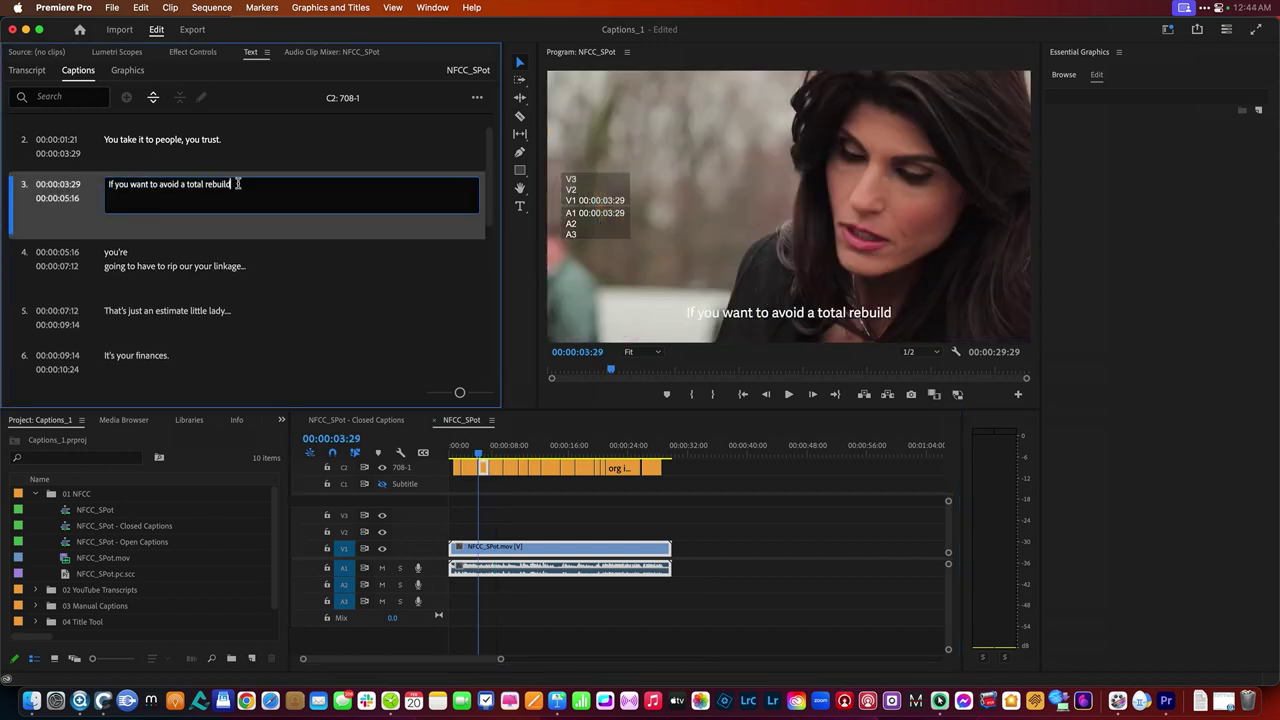
{"action": "type", "text": "..."}
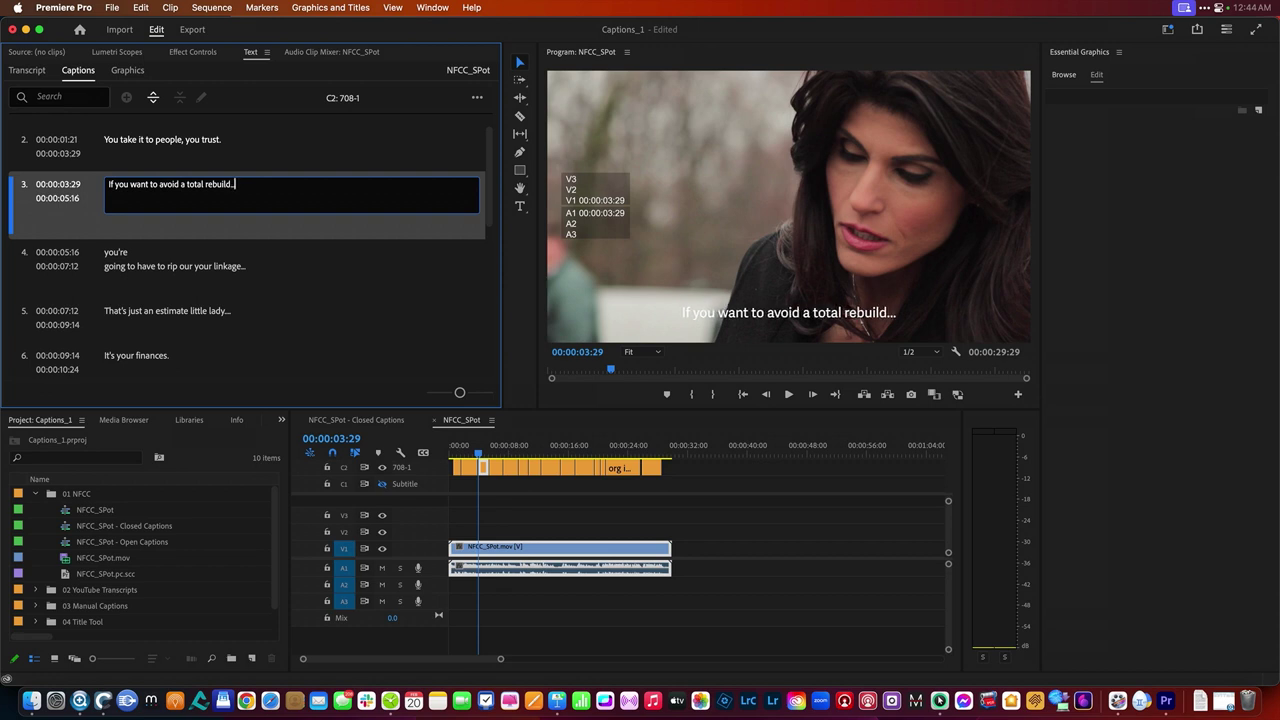
Re-break caption 4 onto a new line before 'rip' and replay from caption 5
{"action": "left_click", "coordinate": [160, 253]}
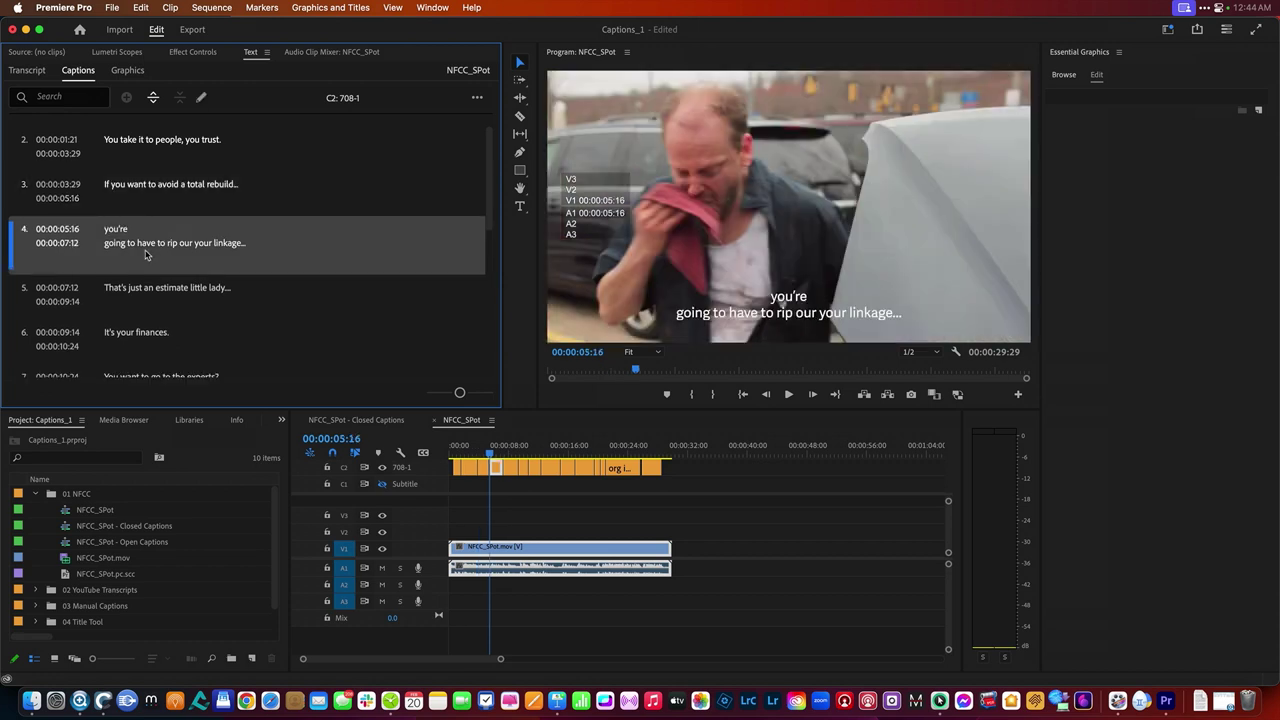
{"action": "left_click", "coordinate": [145, 255]}
{"action": "key", "text": "Delete"}
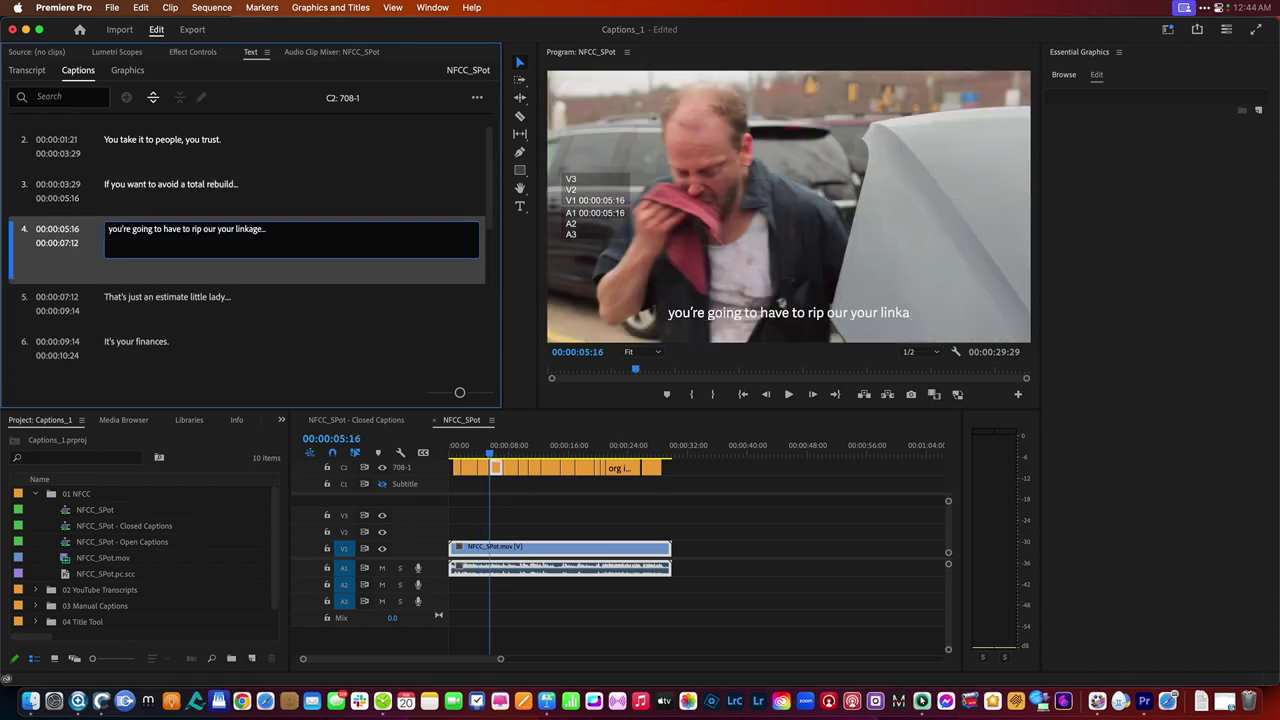
{"action": "left_click", "coordinate": [298, 232]}
{"action": "key", "text": "Return"}
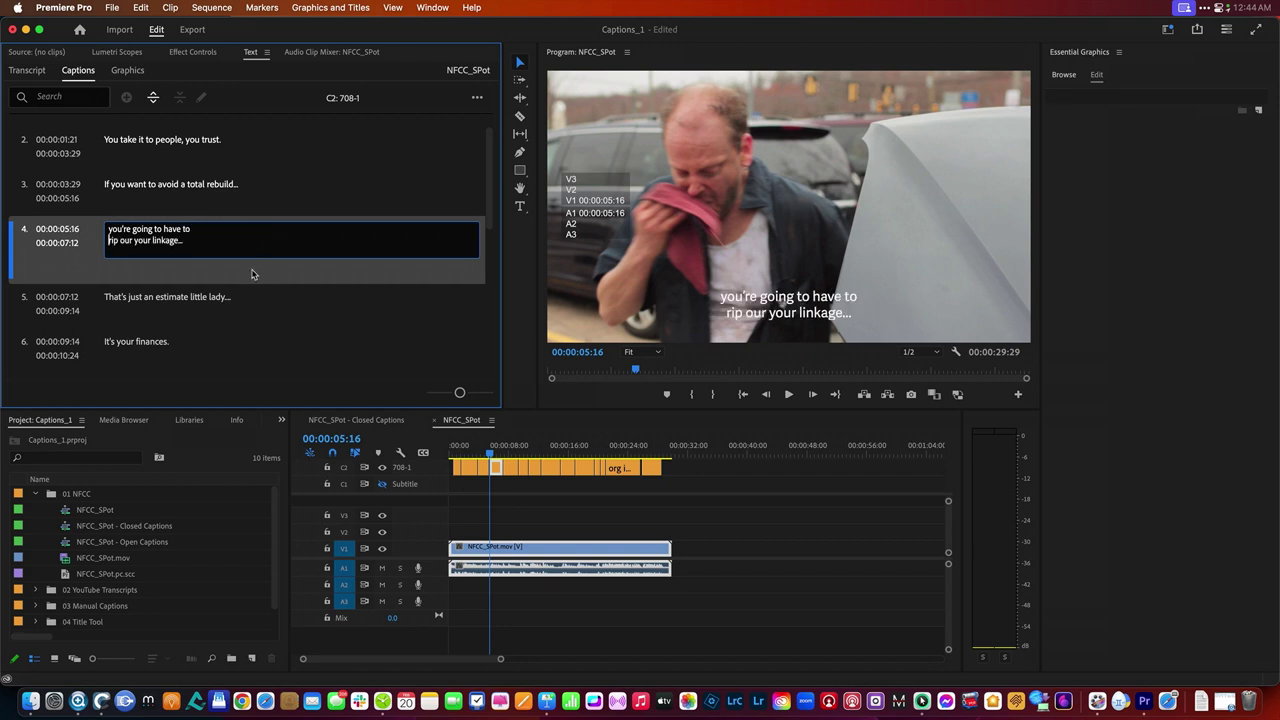
{"action": "left_click", "coordinate": [258, 314]}
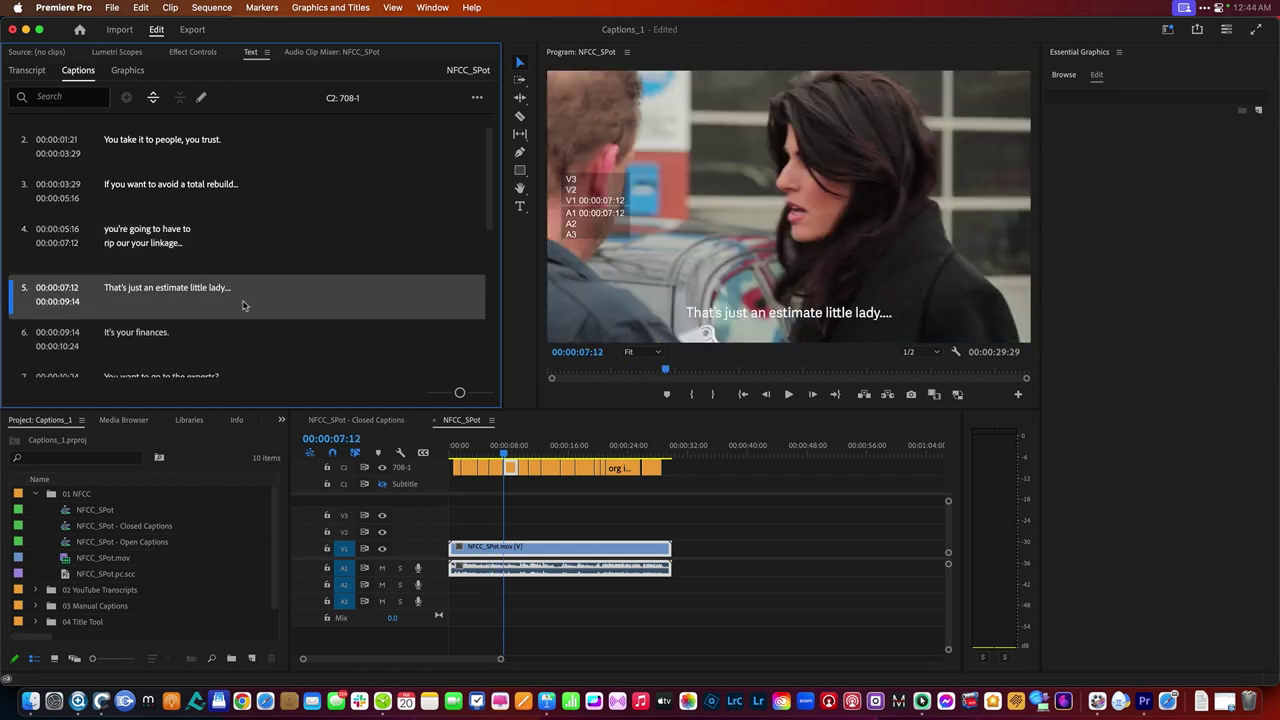
{"action": "key", "text": "space"}
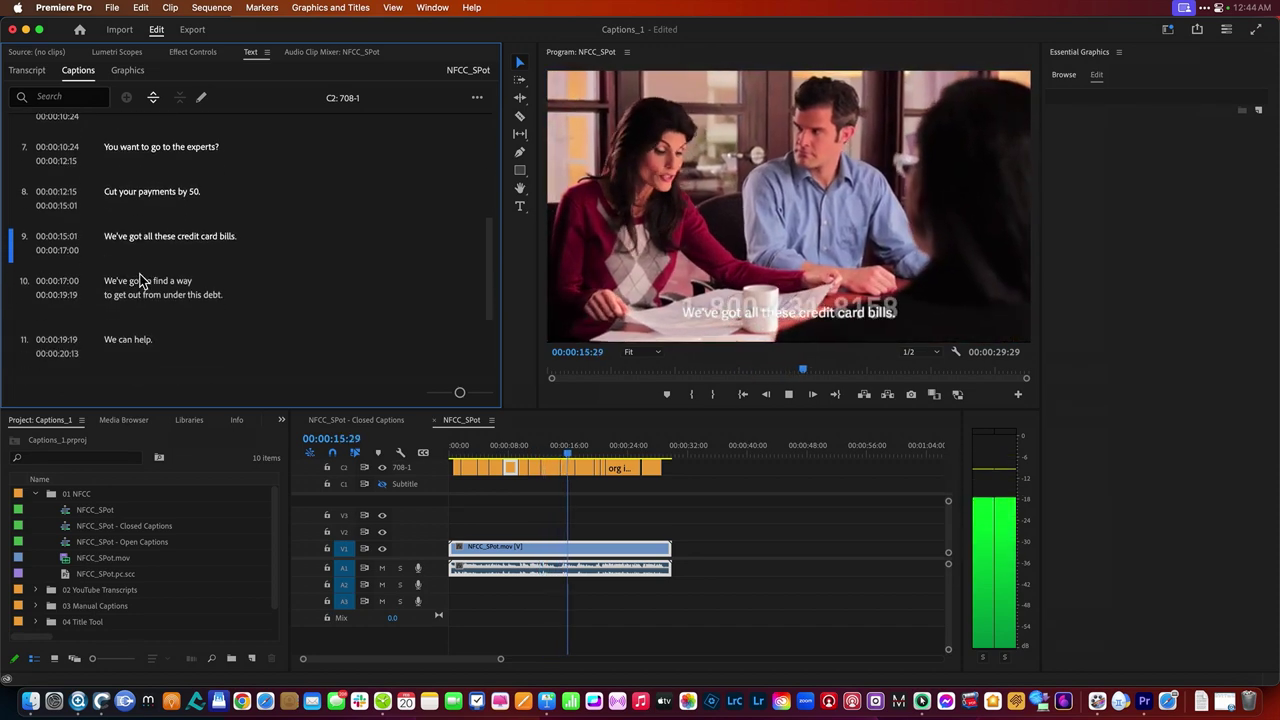
{"action": "key", "text": "space"}
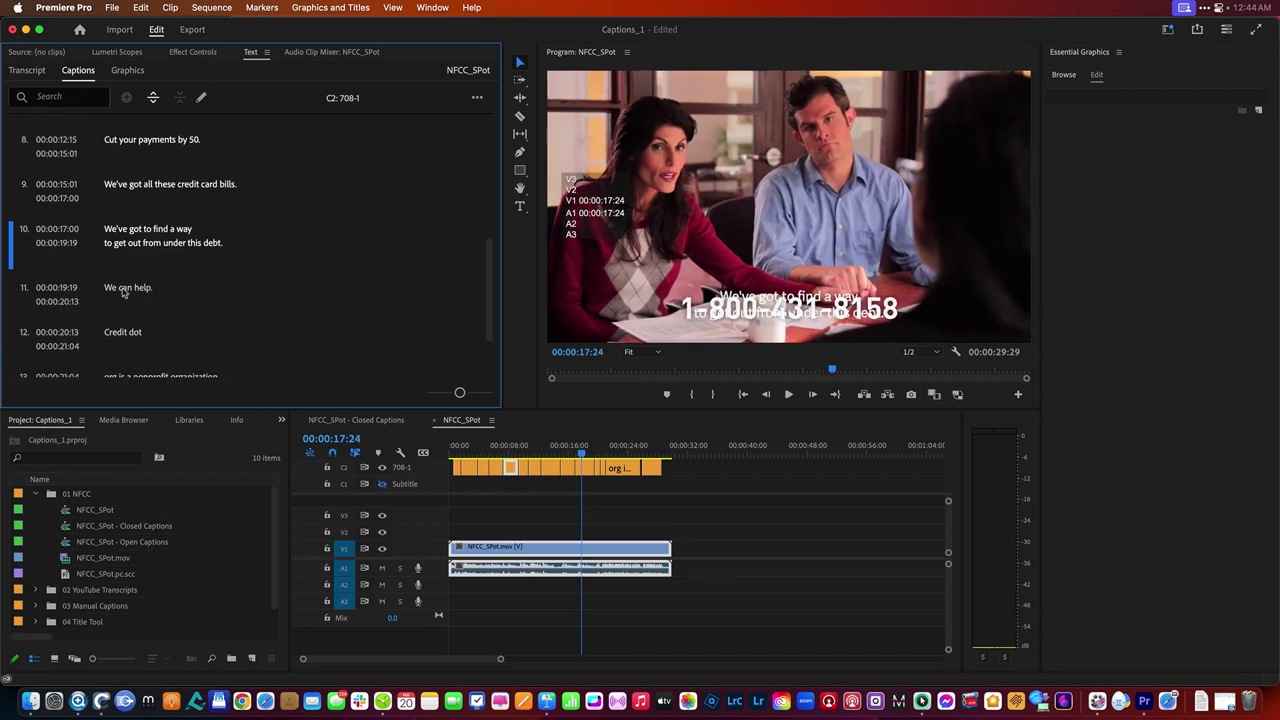
{"action": "scroll", "coordinate": [142, 272], "scroll_direction": "up", "scroll_amount": 8}
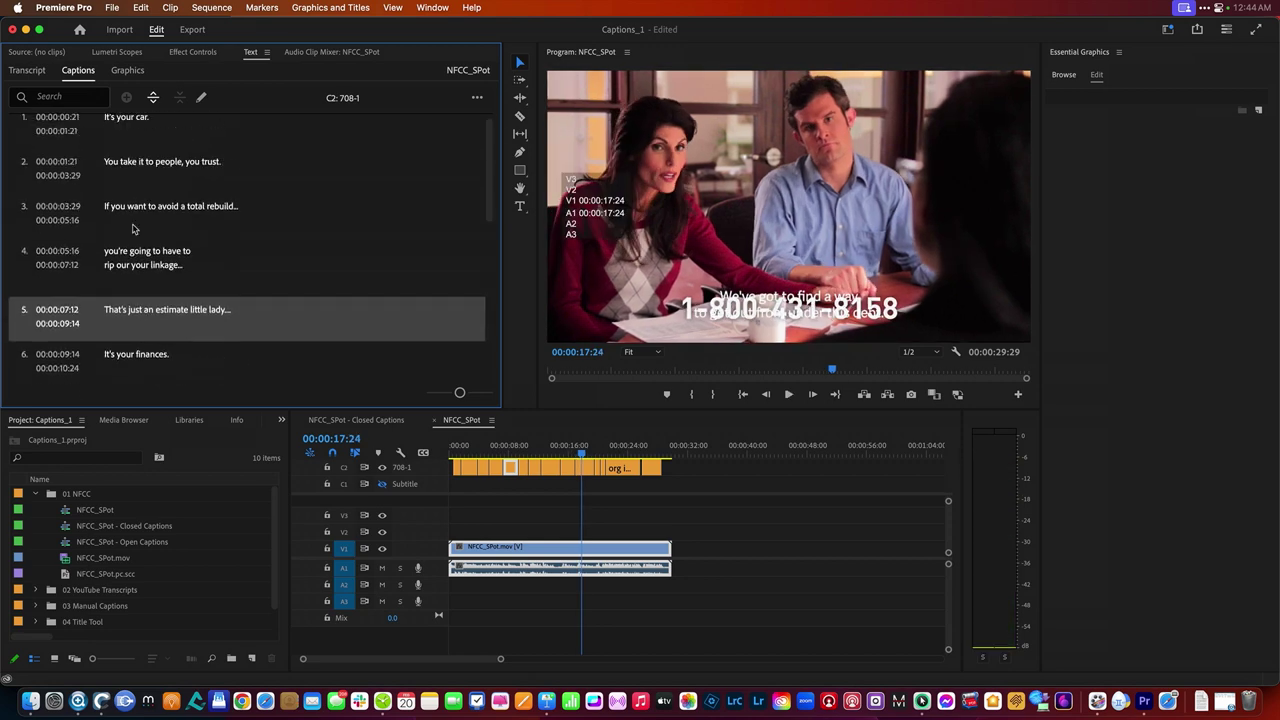
Zoom into the timeline and trim caption 2 to end at 00:00:03:25
{"action": "left_click", "coordinate": [85, 140]}
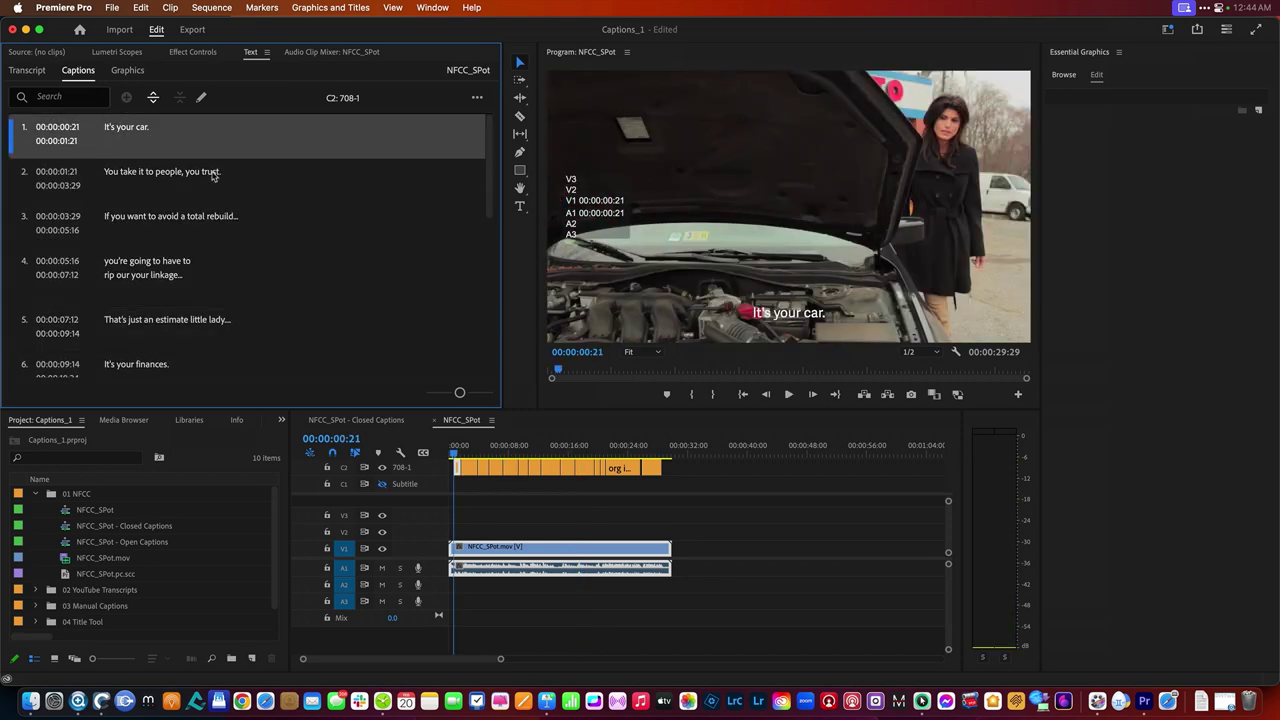
{"action": "key", "text": "="}
{"action": "key", "text": "="}
{"action": "key", "text": "="}
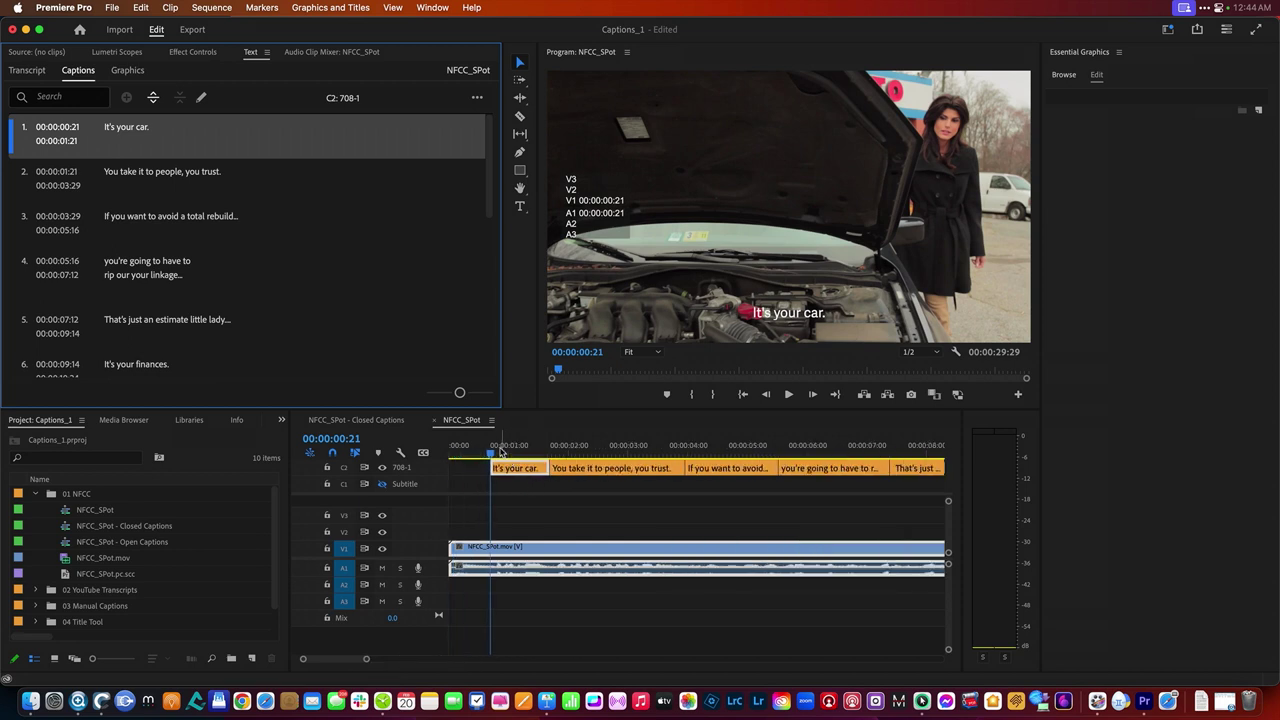
{"action": "key", "text": "space"}
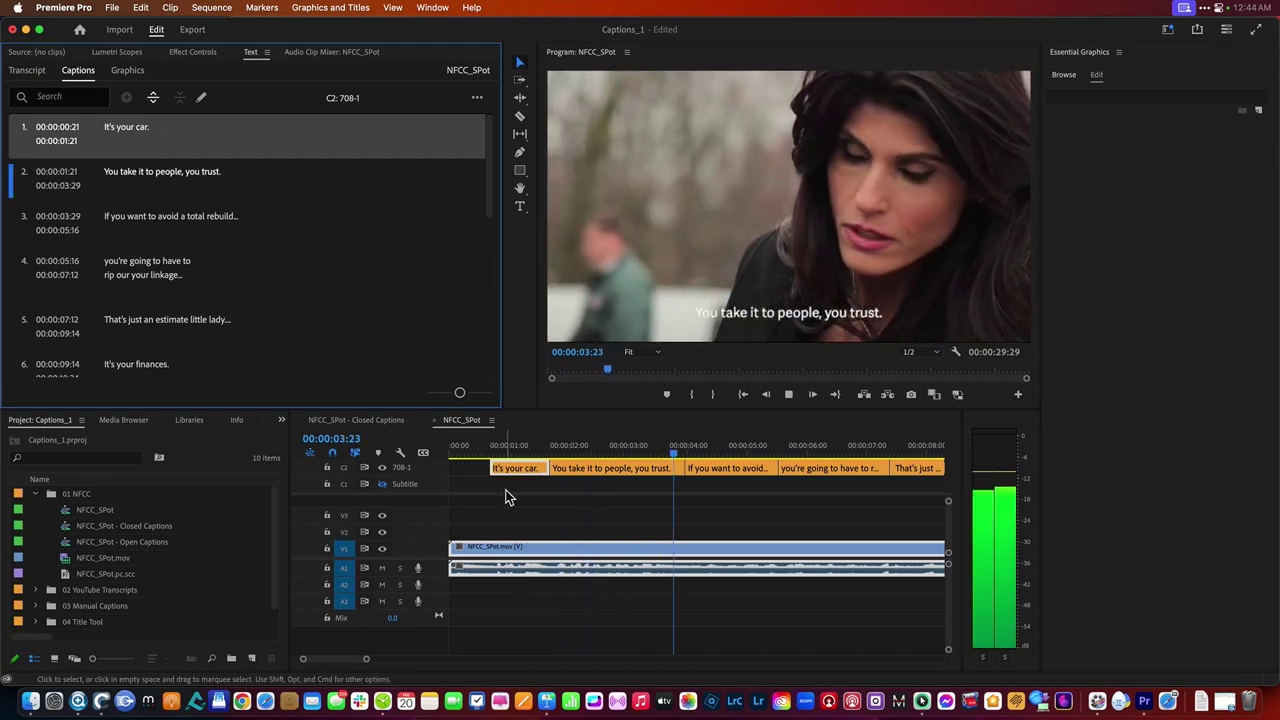
{"action": "key", "text": "space"}
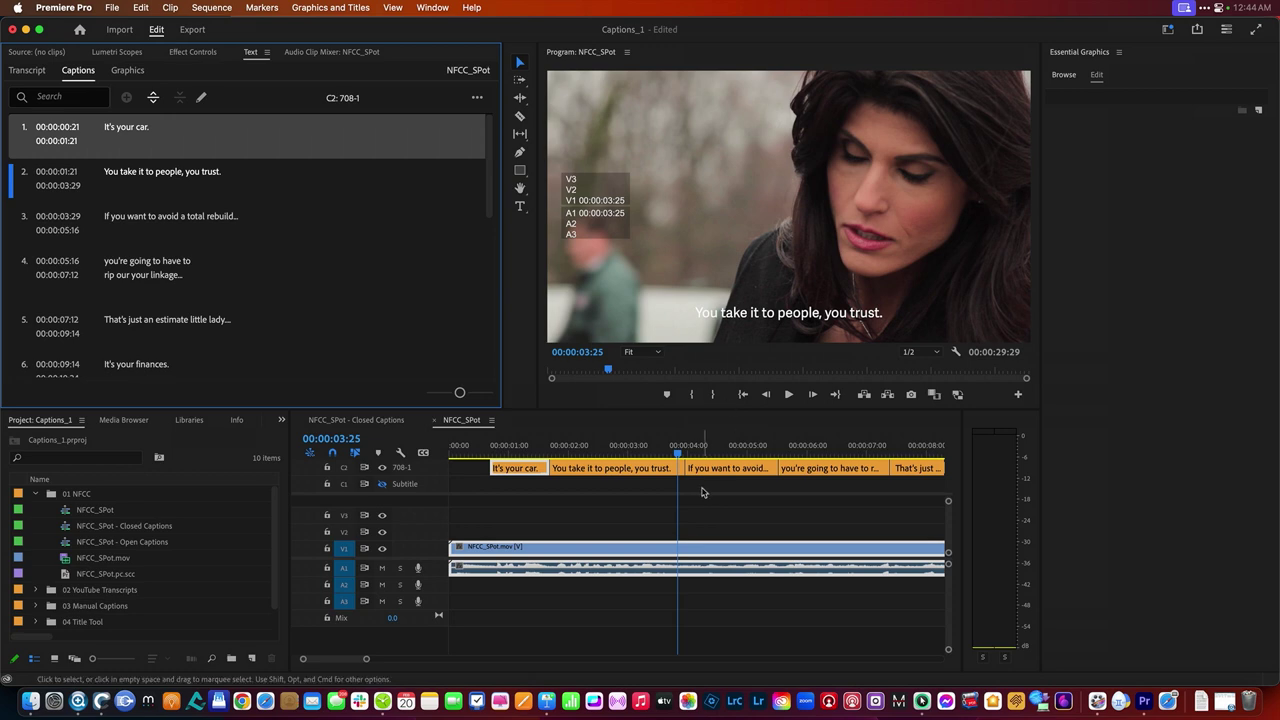
{"action": "left_click_drag", "start_coordinate": [683, 471], "coordinate": [680, 473]}
{"action": "key", "text": "space"}
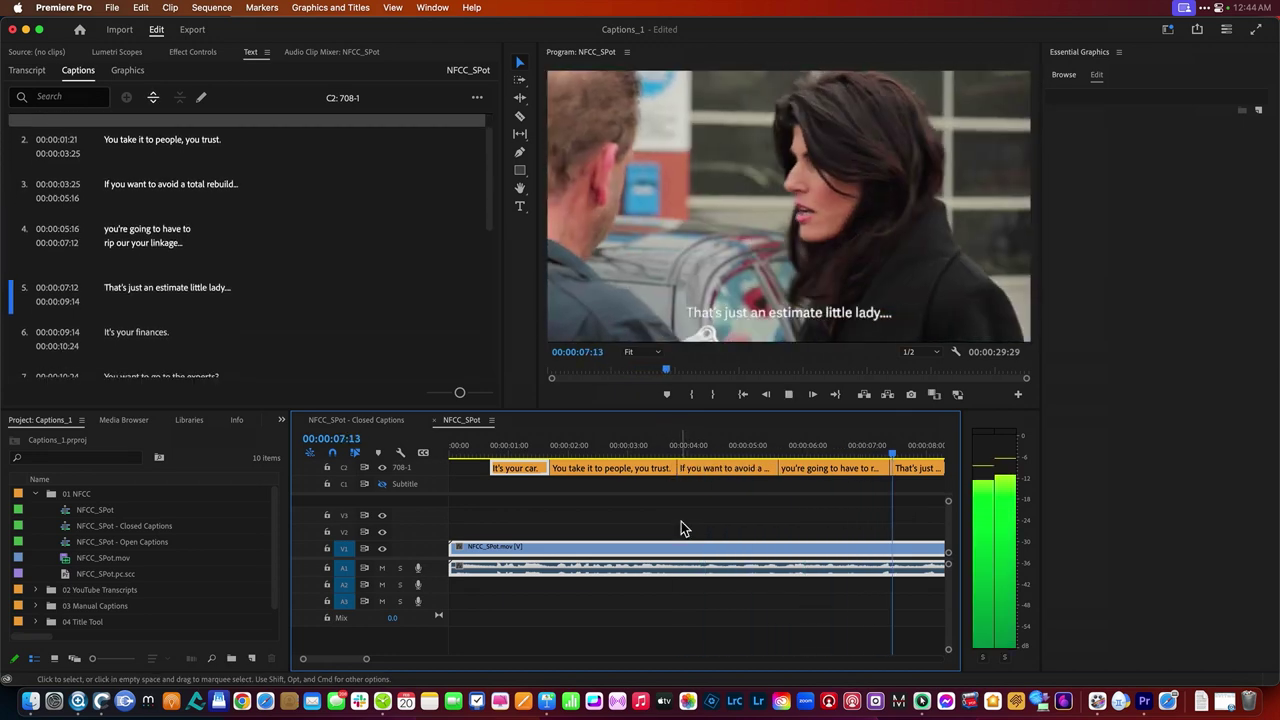
Shorten caption 5 to end at 00:00:09:08 and replay the phone-number stretch
{"action": "key", "text": "space"}
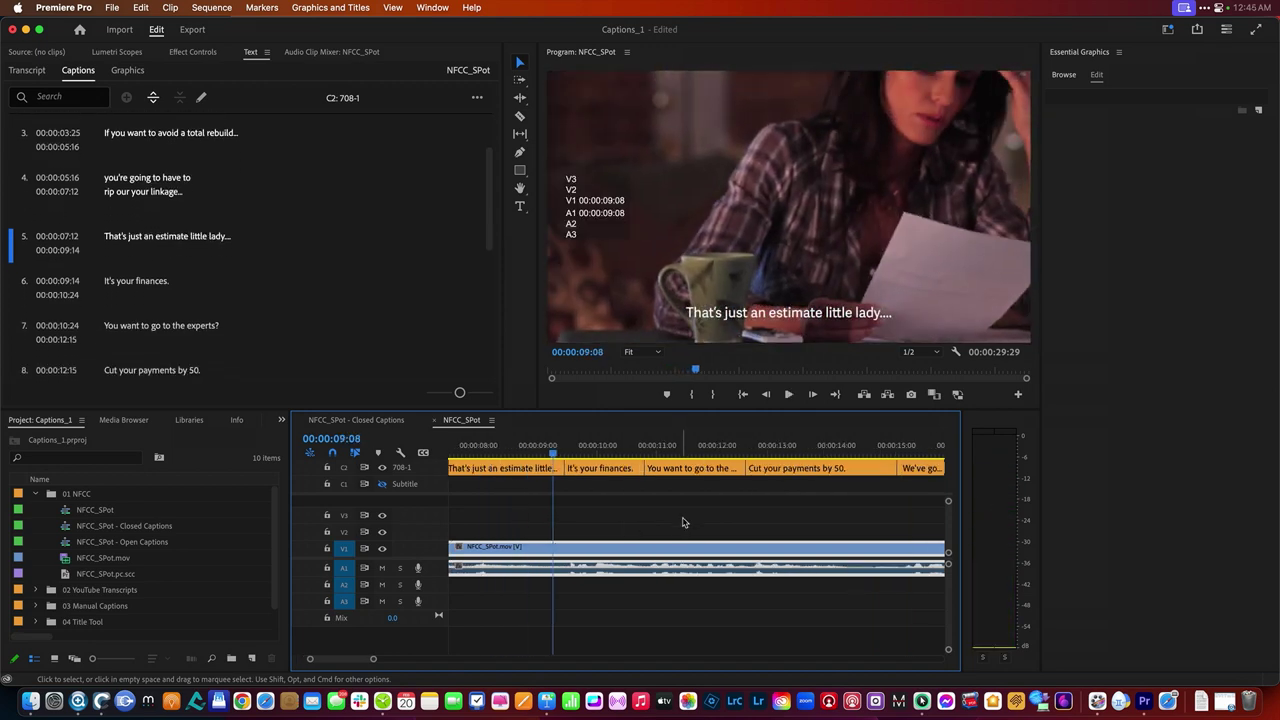
{"action": "left_click_drag", "start_coordinate": [563, 468], "coordinate": [553, 468]}
{"action": "key", "text": "space"}
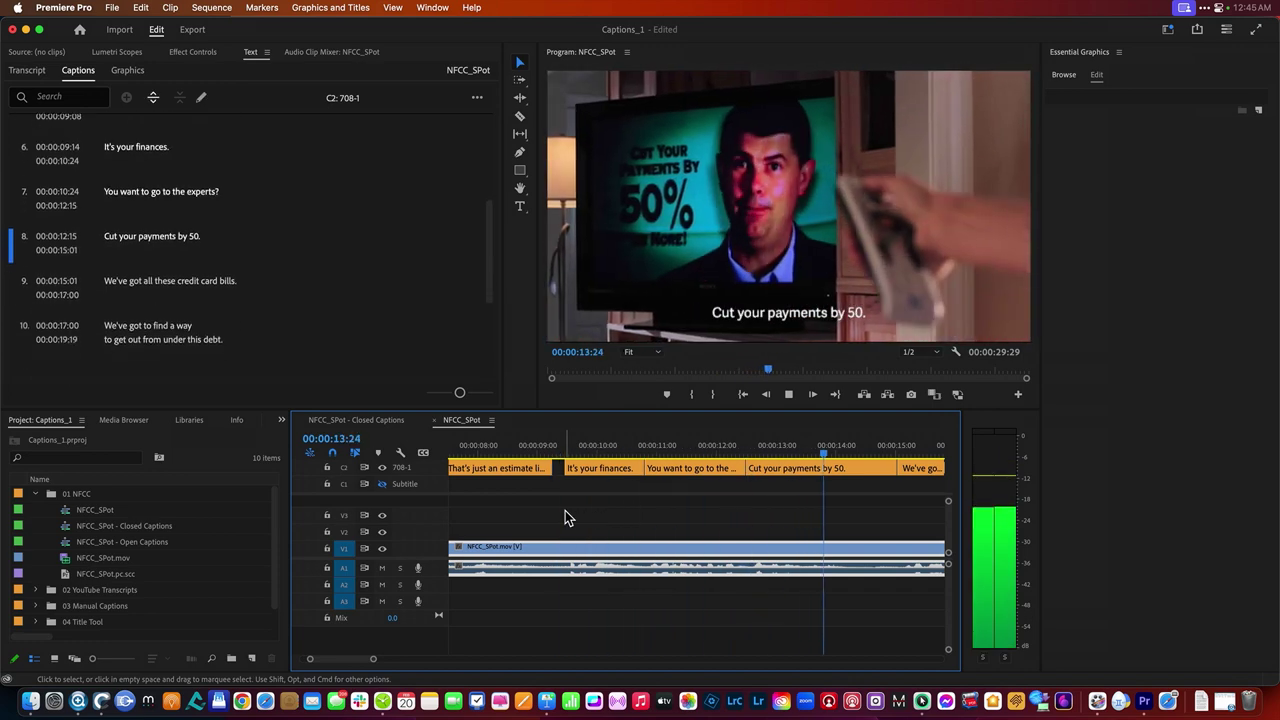
{"action": "key", "text": "space"}
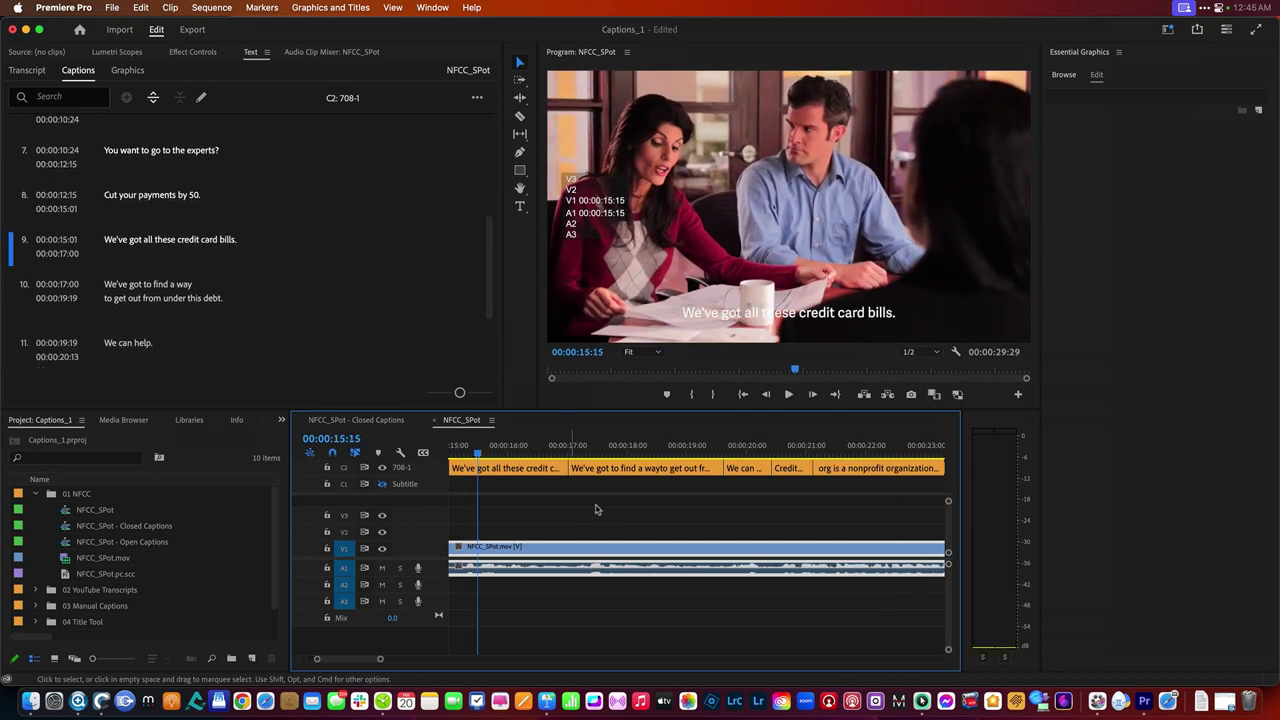
{"action": "key", "text": "space"}
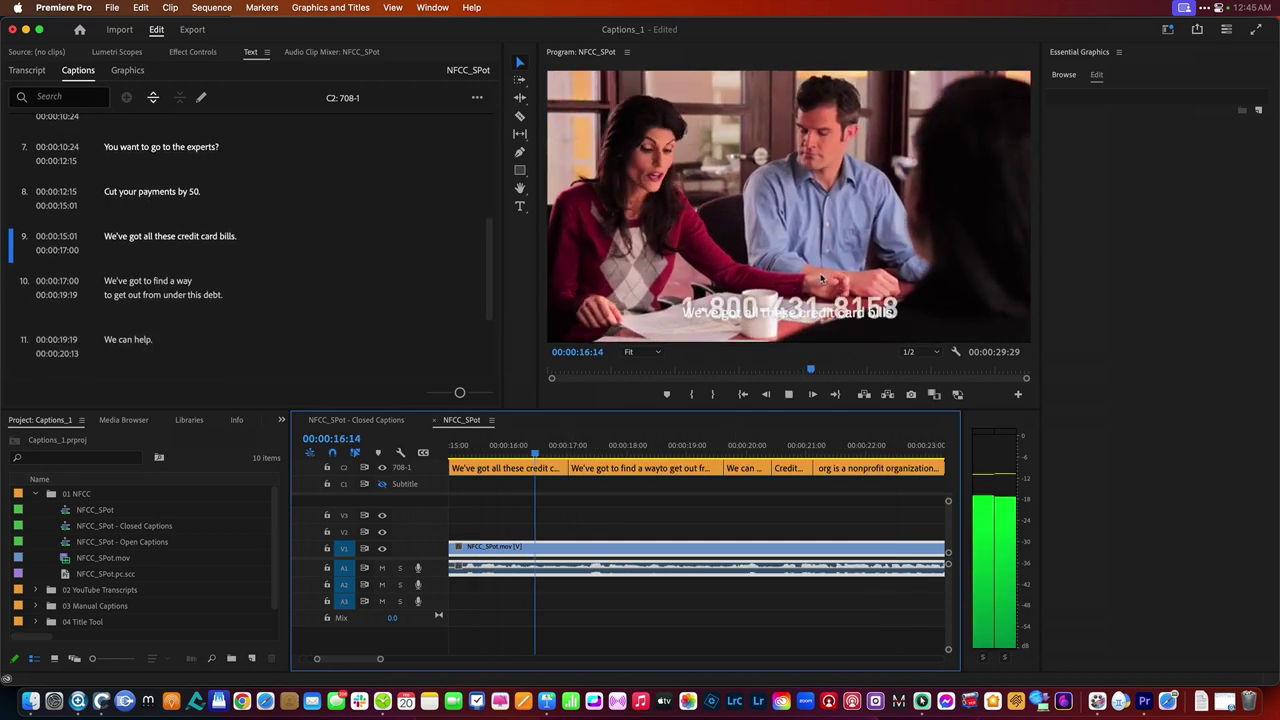
{"action": "key", "text": "space"}
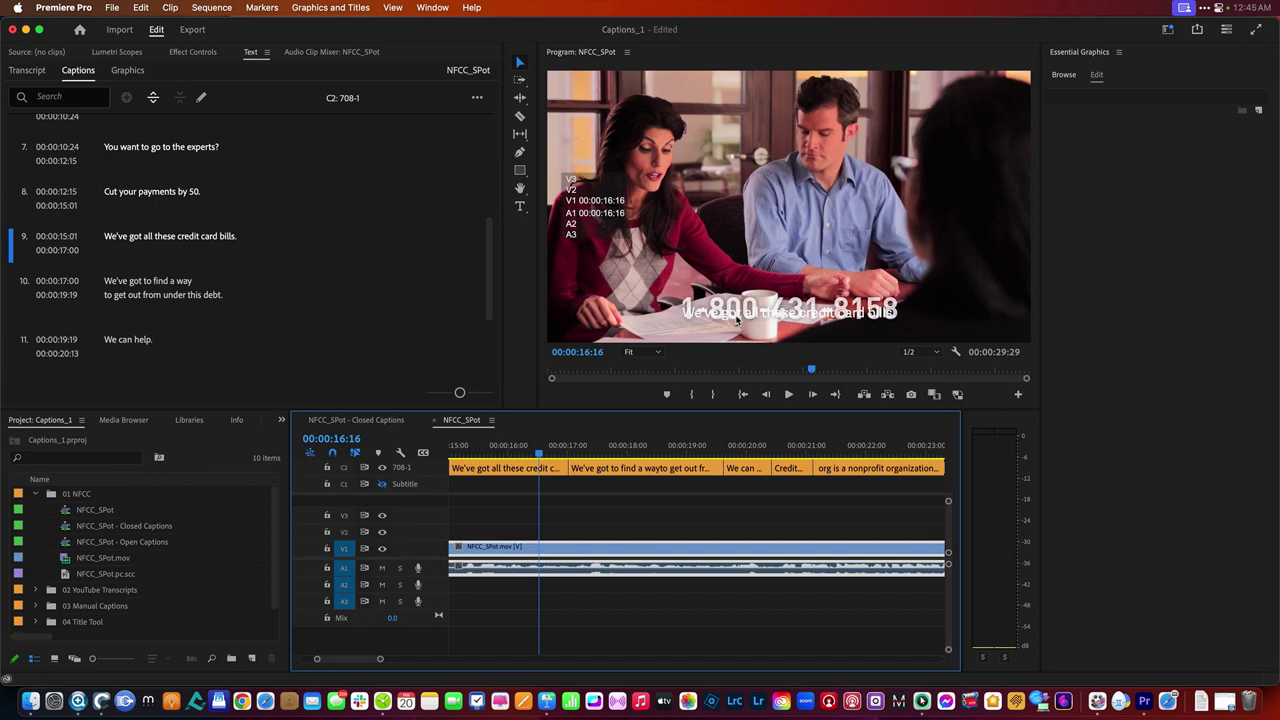
Set the Y offset to -120 for 'We've got all these credit card bills.' and 'We've got to find a way'
{"action": "left_click", "coordinate": [516, 473]}
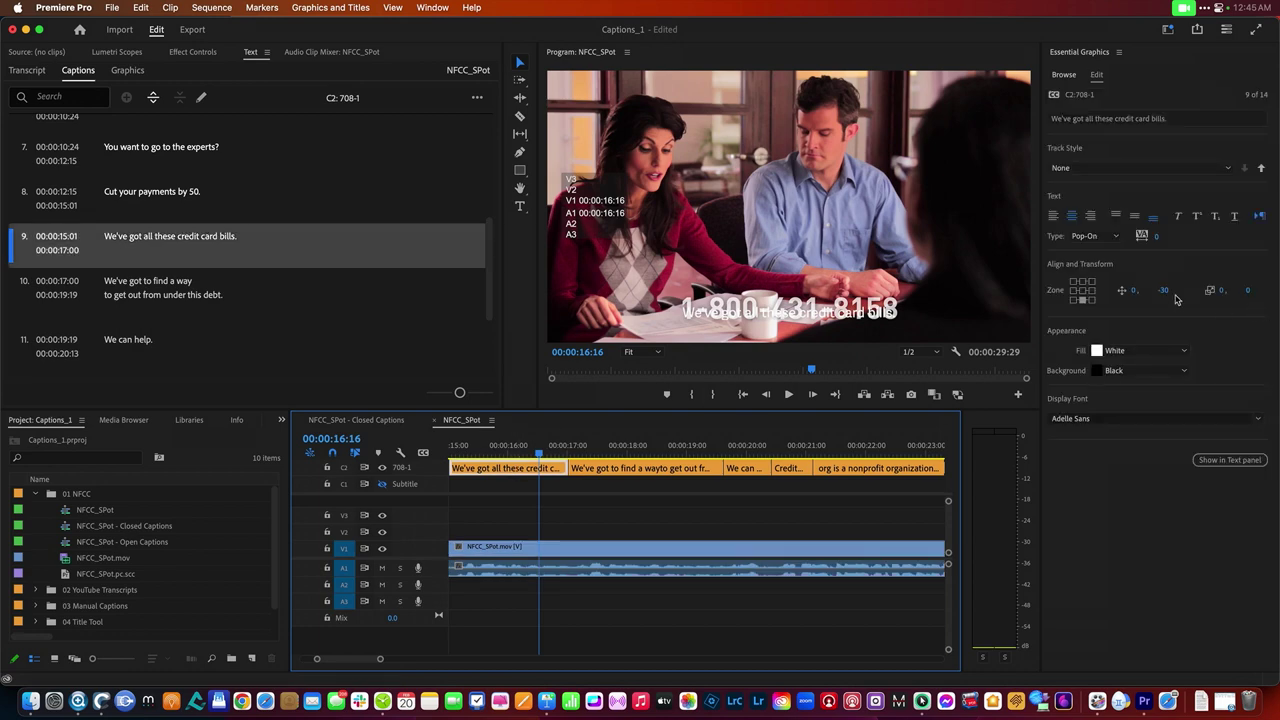
{"action": "left_click_drag", "start_coordinate": [1163, 290], "coordinate": [1105, 293]}
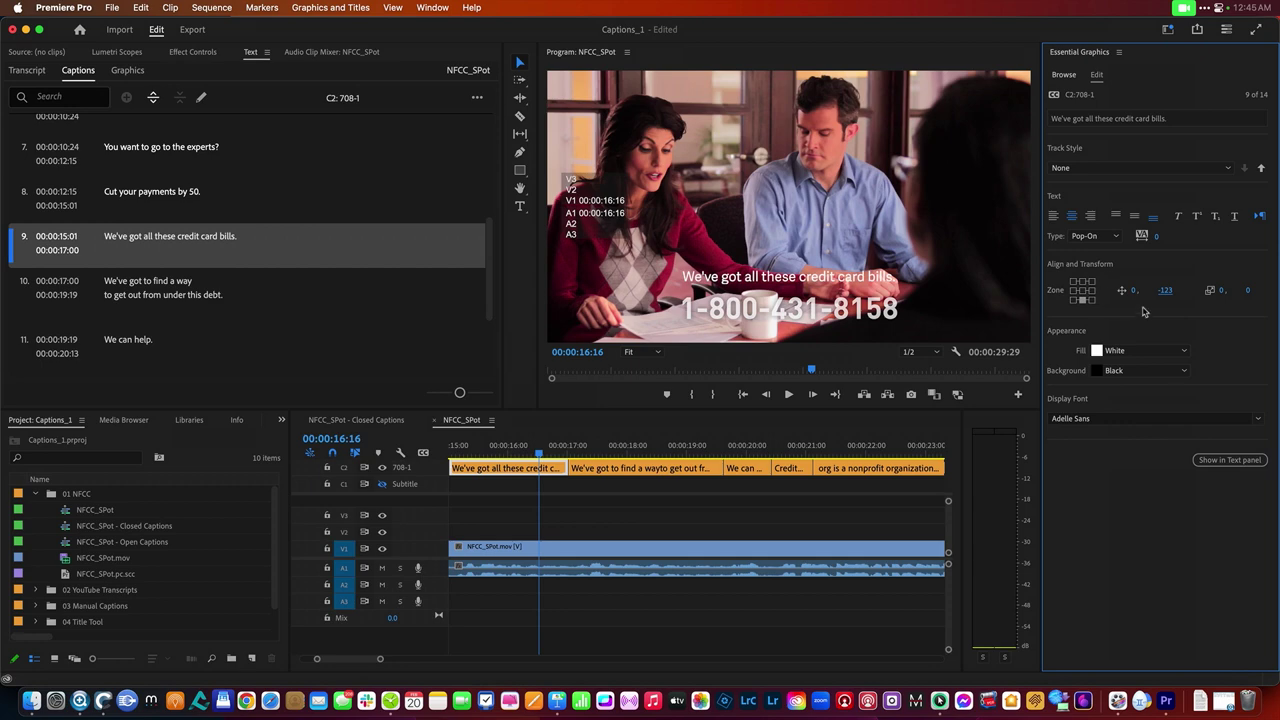
{"action": "left_click", "coordinate": [1168, 292]}
{"action": "type", "text": "-120"}
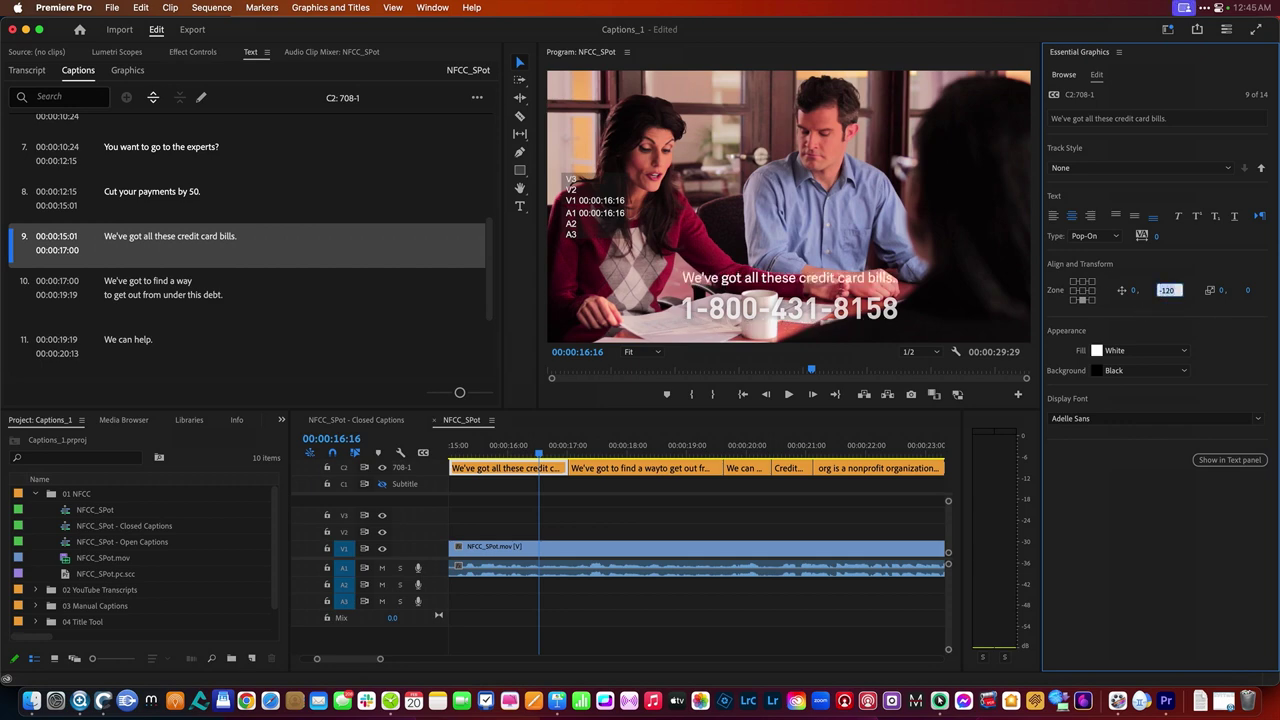
{"action": "left_click", "coordinate": [597, 446]}
{"action": "left_click", "coordinate": [610, 463]}
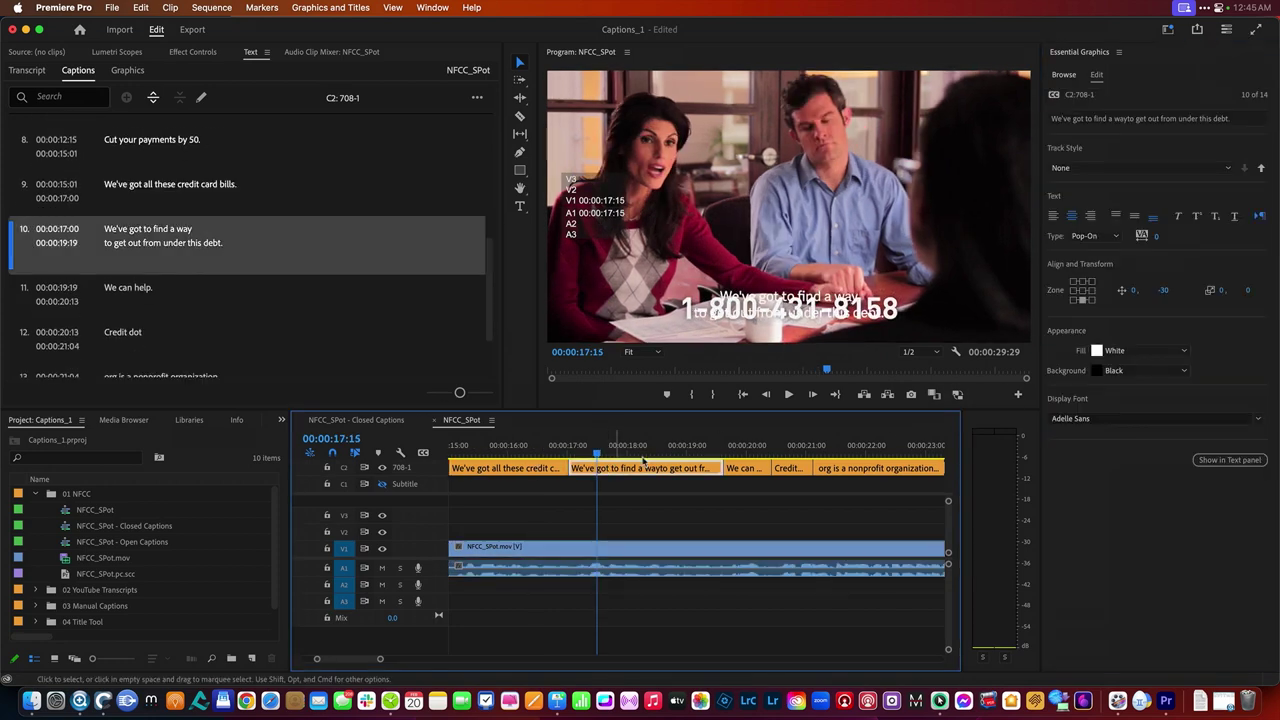
{"action": "left_click", "coordinate": [1166, 290]}
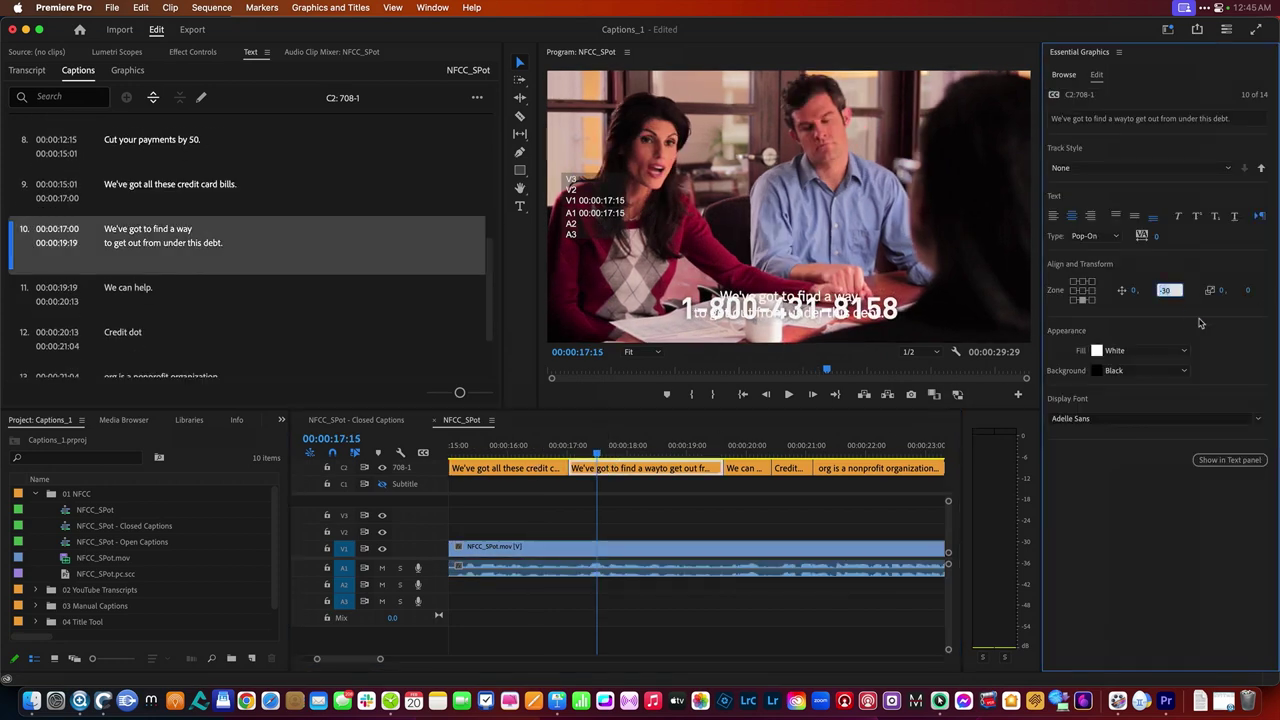
{"action": "type", "text": "-120"}
{"action": "key", "text": "Return"}
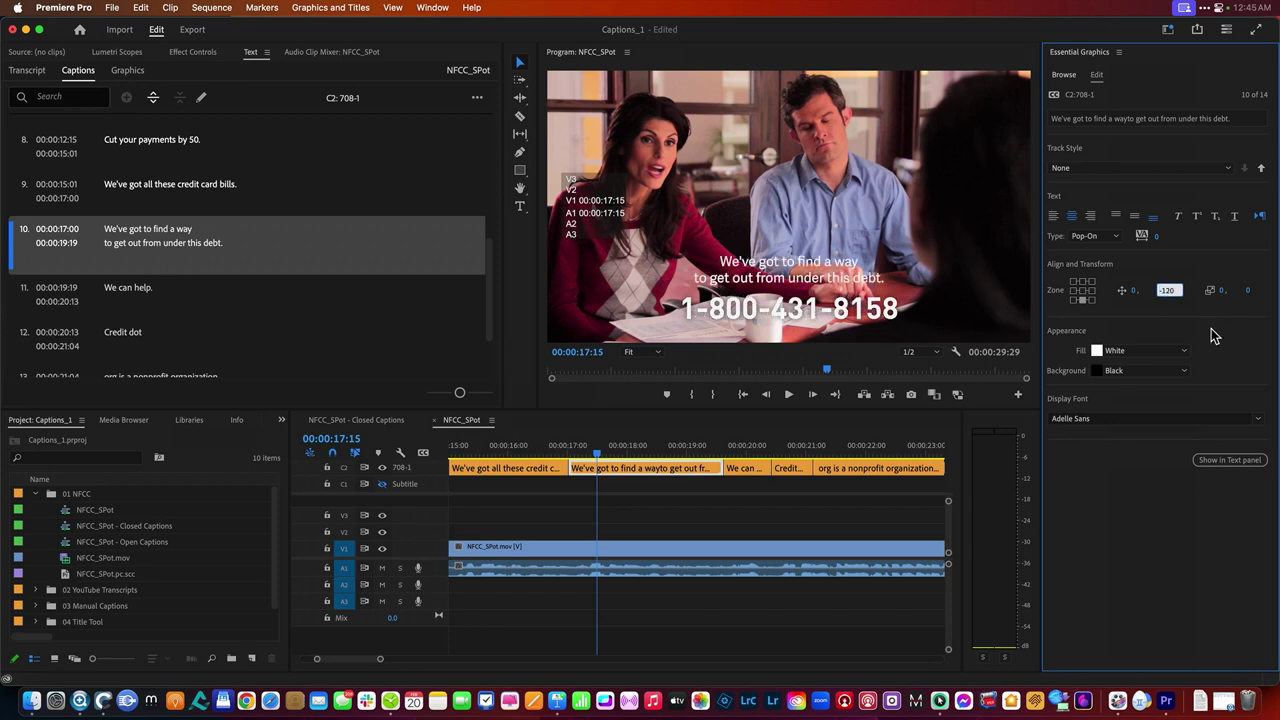
Set the Y offset to -120 for 'We can help.' and 'Credit dot', then select caption 13
{"action": "left_click", "coordinate": [744, 445]}
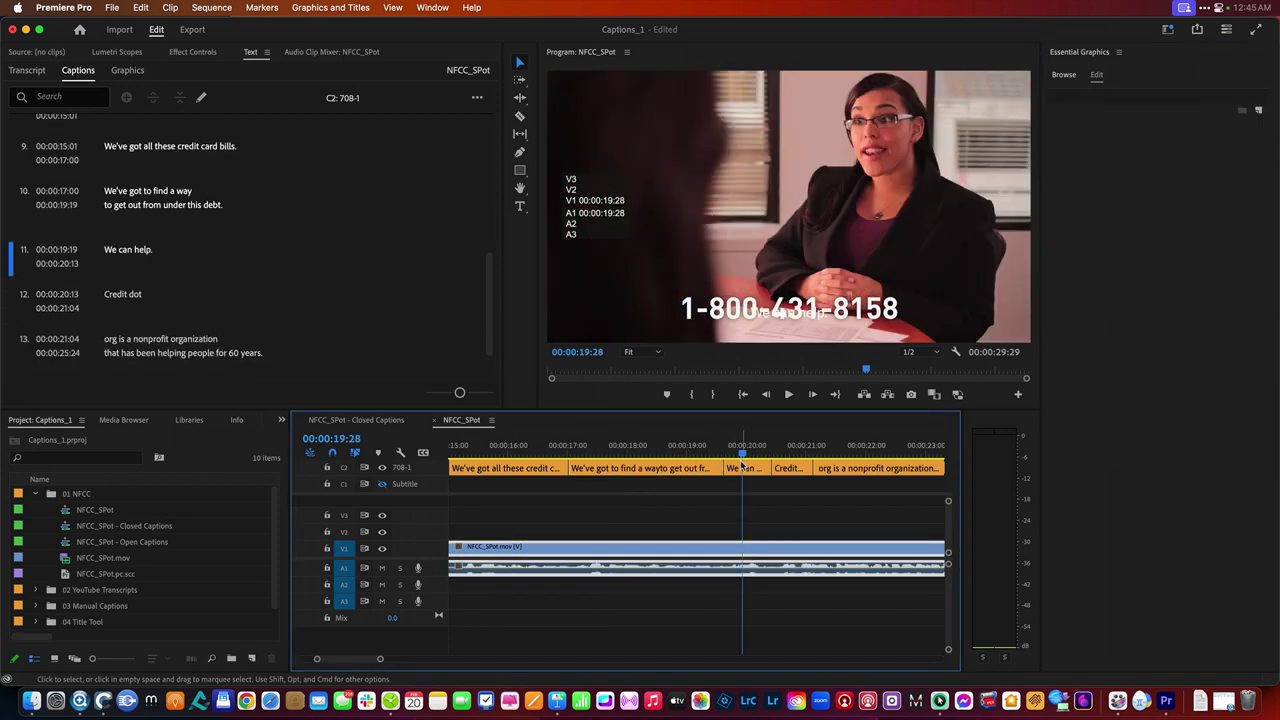
{"action": "left_click", "coordinate": [1168, 292]}
{"action": "type", "text": "-120"}
{"action": "key", "text": "Return"}
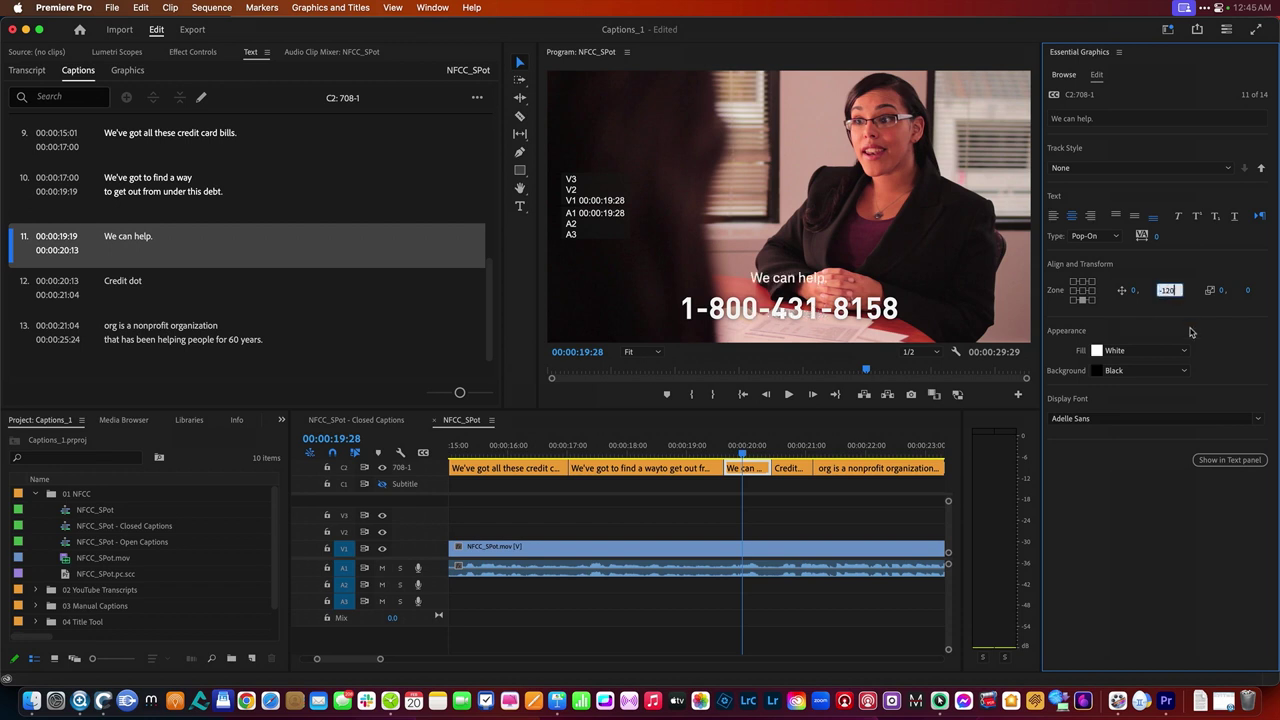
{"action": "left_click", "coordinate": [787, 455]}
{"action": "left_click", "coordinate": [1164, 291]}
{"action": "type", "text": "-120"}
{"action": "key", "text": "Return"}
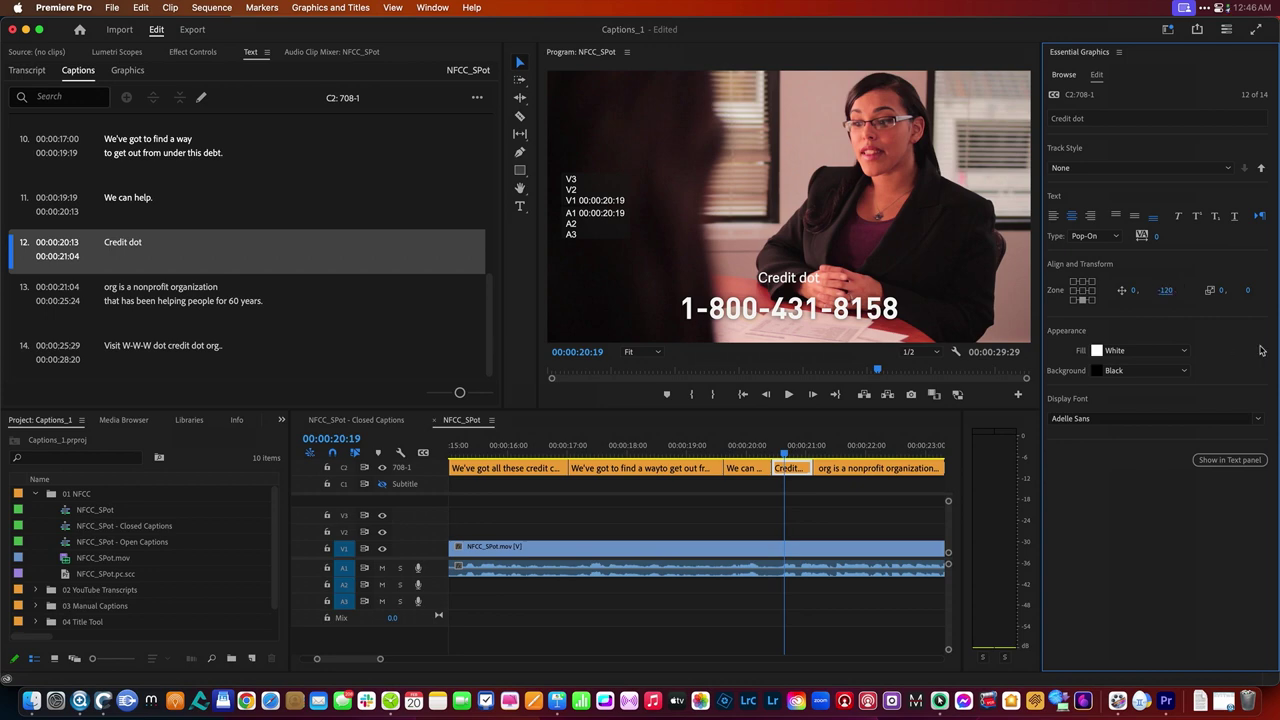
{"action": "left_click", "coordinate": [839, 452]}
{"action": "left_click", "coordinate": [883, 468]}
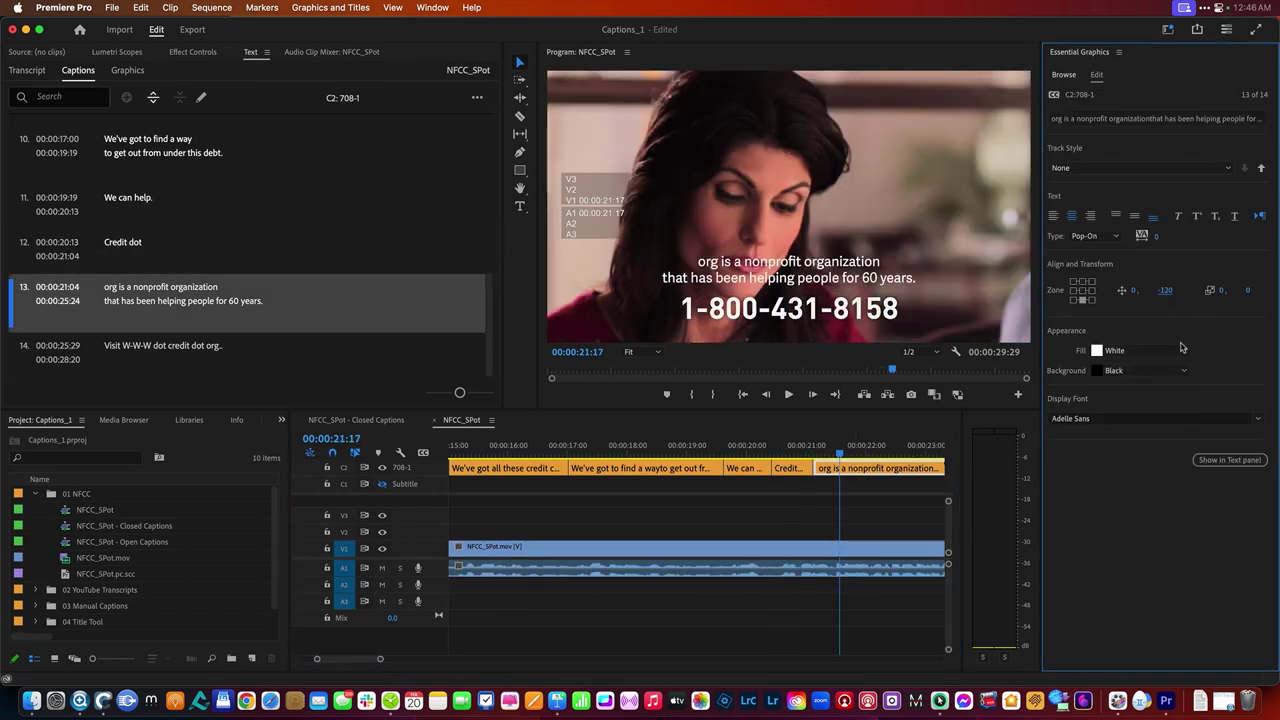
Cut the 'org is a nonprofit organization' line from caption 13 and remove the blank line
{"action": "left_click", "coordinate": [788, 444]}
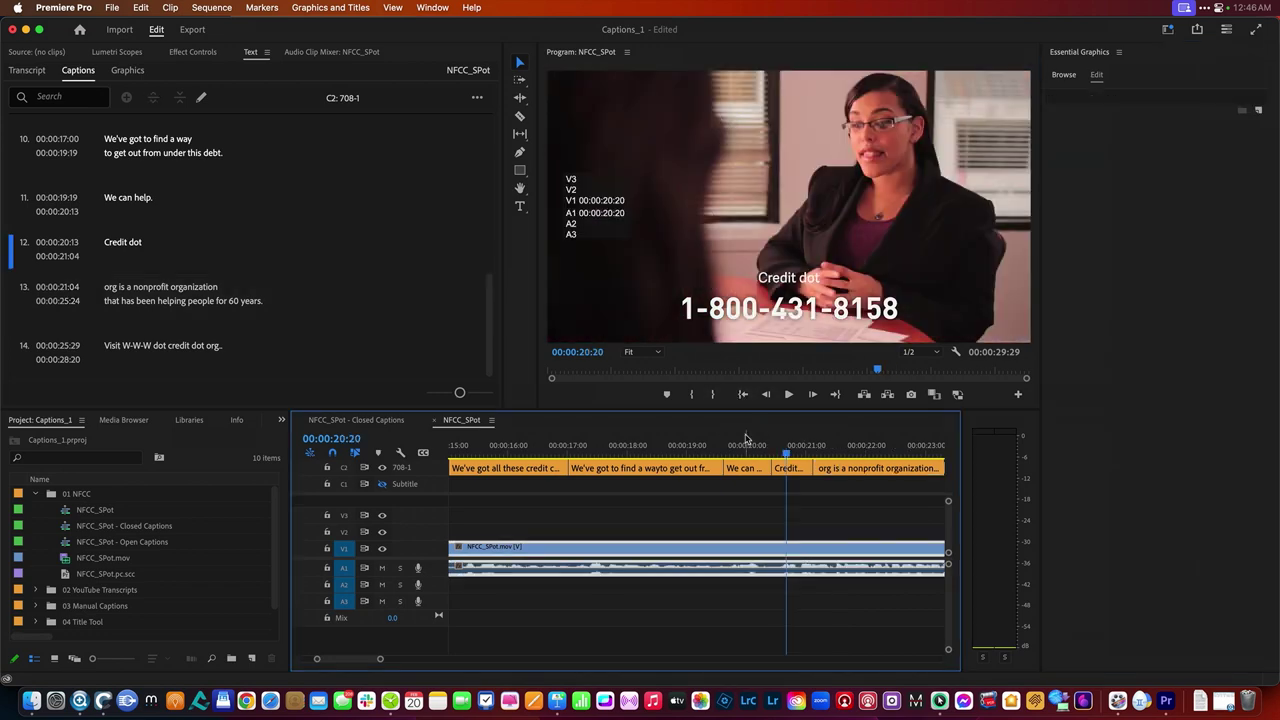
{"action": "left_click_drag", "start_coordinate": [745, 440], "coordinate": [809, 443]}
{"action": "double_click", "coordinate": [129, 287]}
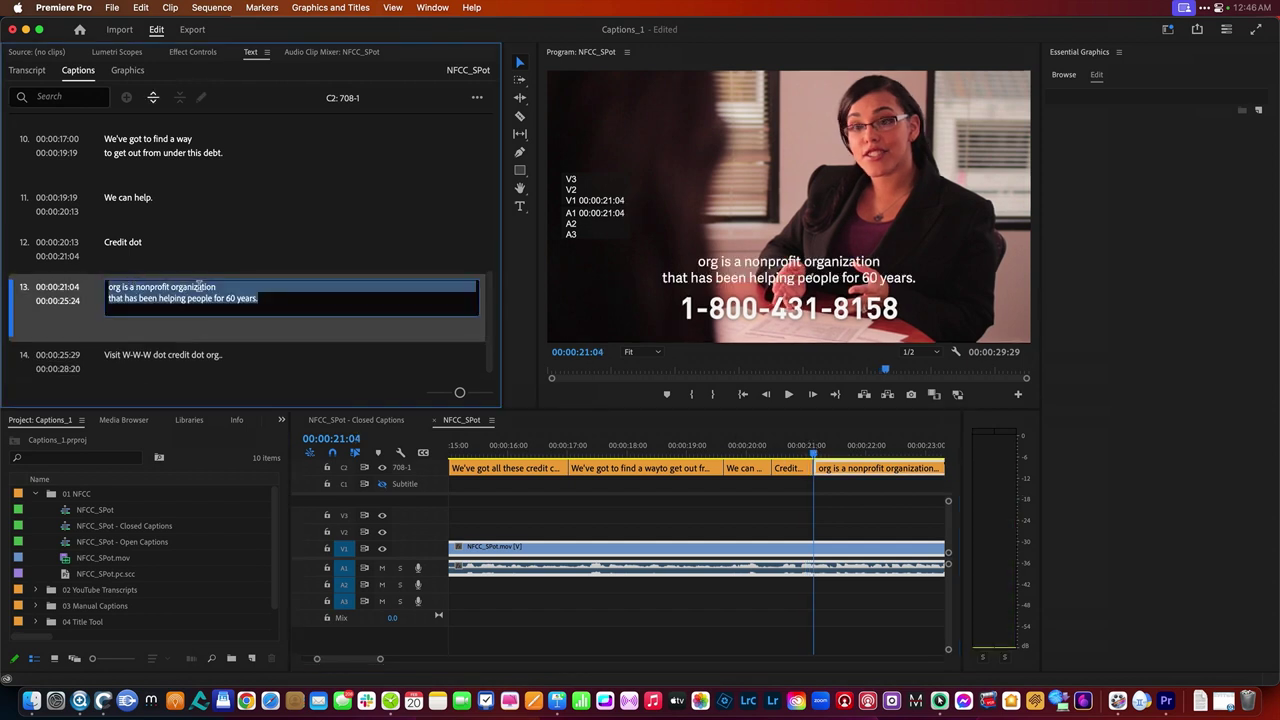
{"action": "left_click_drag", "start_coordinate": [229, 287], "coordinate": [95, 287]}
{"action": "key", "text": "super+c"}
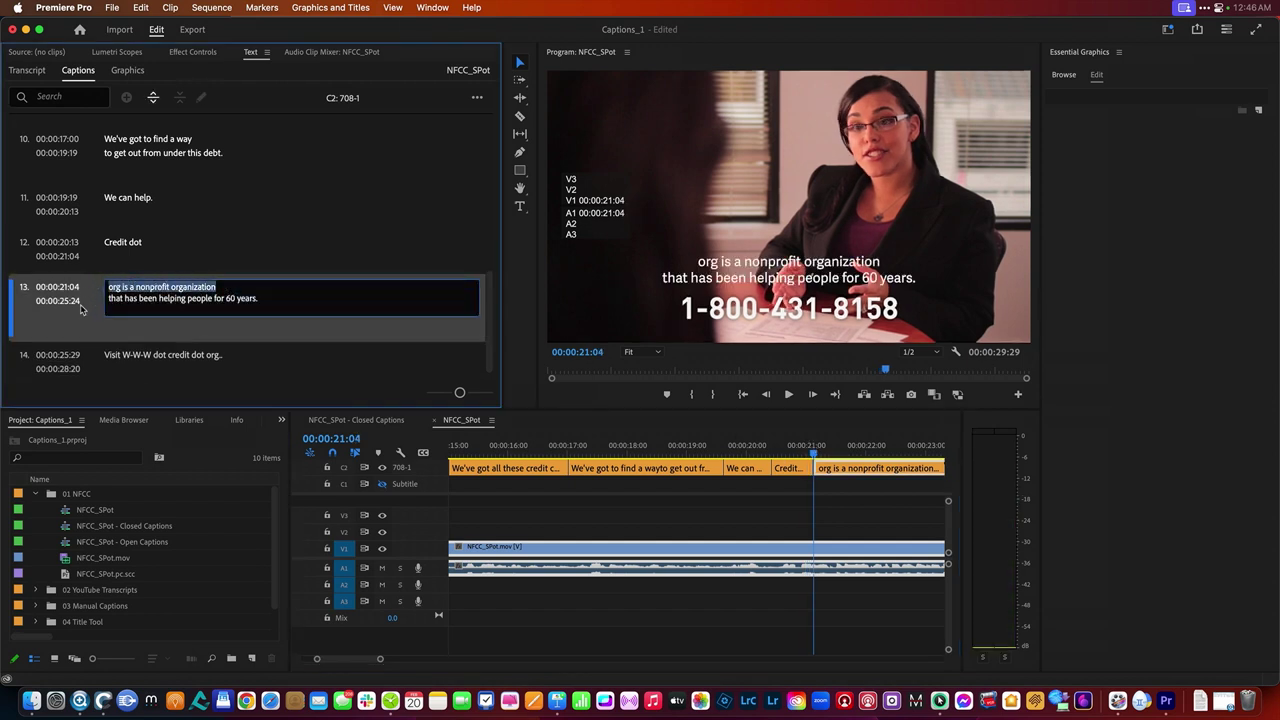
{"action": "key", "text": "BackSpace"}
{"action": "key", "text": "Delete"}
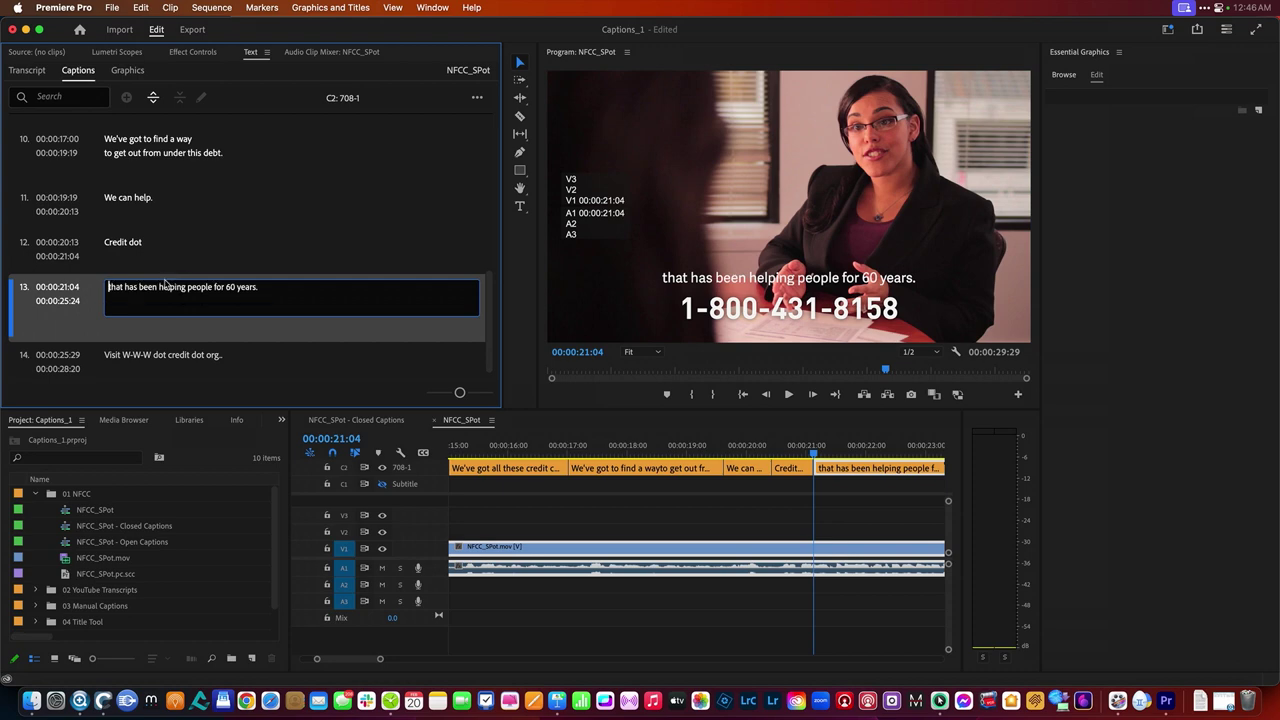
Paste the removed line after 'Credit dot' in caption 12
{"action": "left_click", "coordinate": [147, 248]}
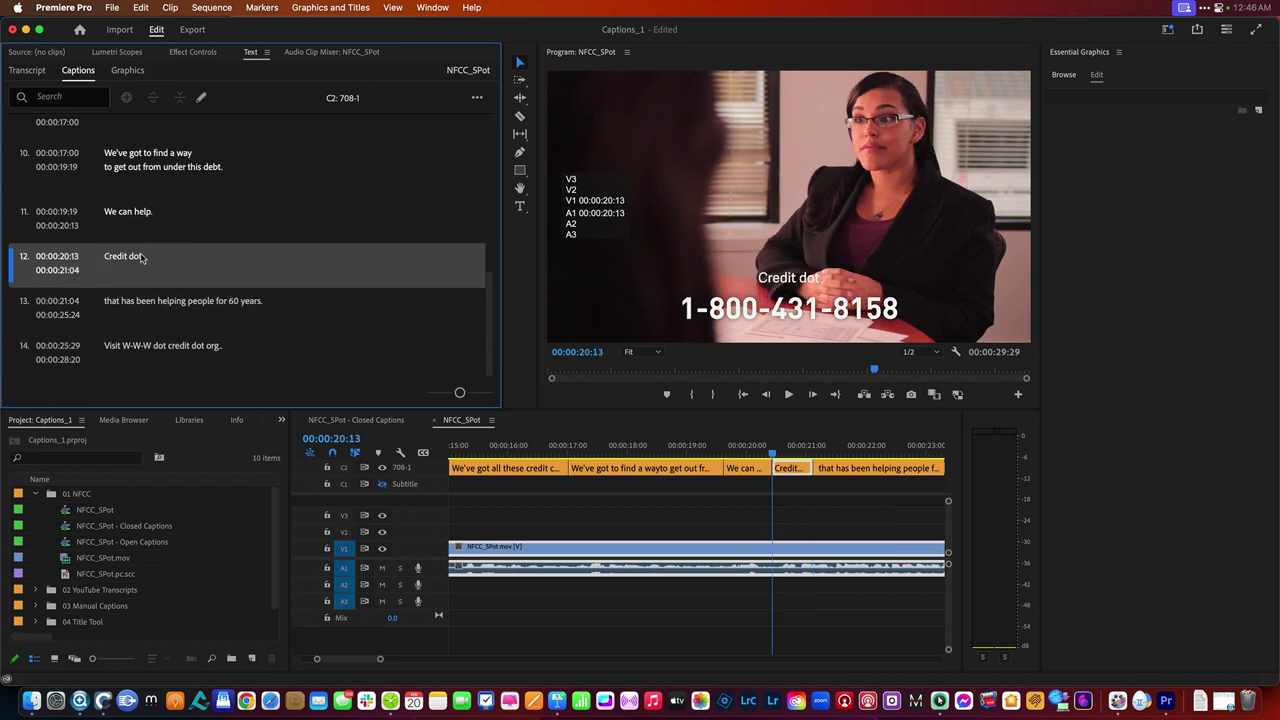
{"action": "double_click", "coordinate": [150, 258]}
{"action": "left_click", "coordinate": [160, 262]}
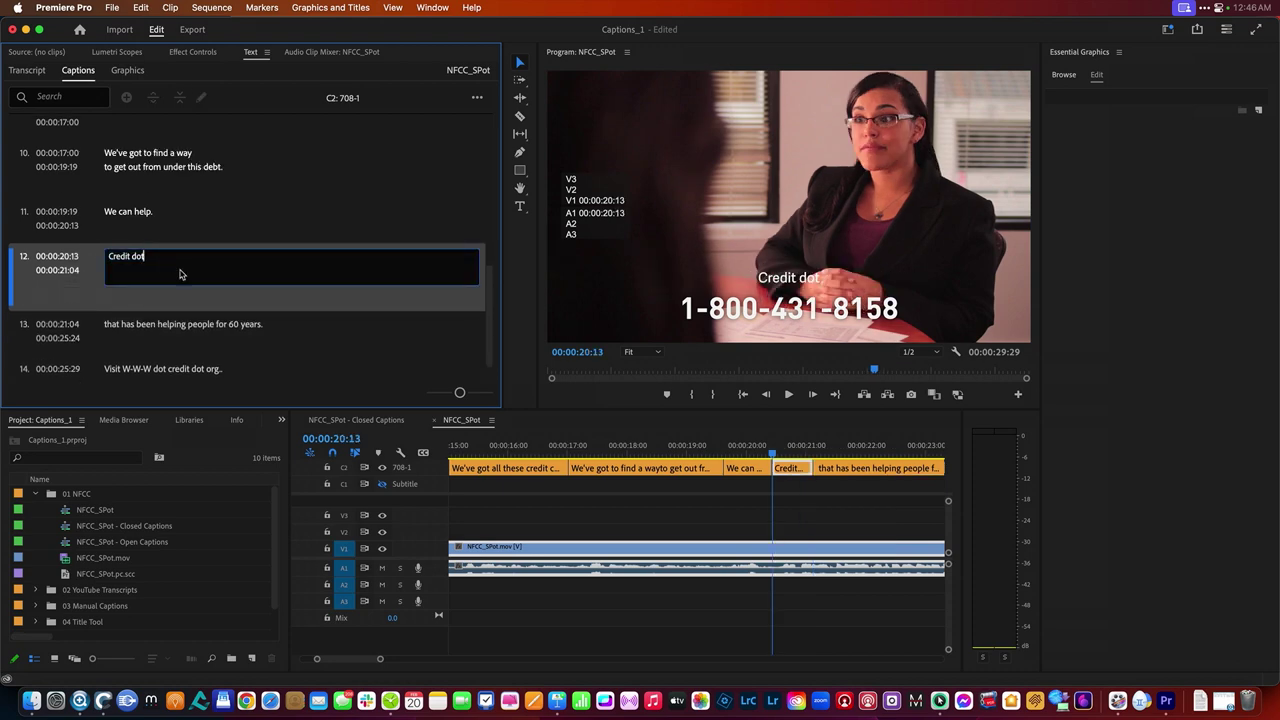
{"action": "key", "text": "super+v"}
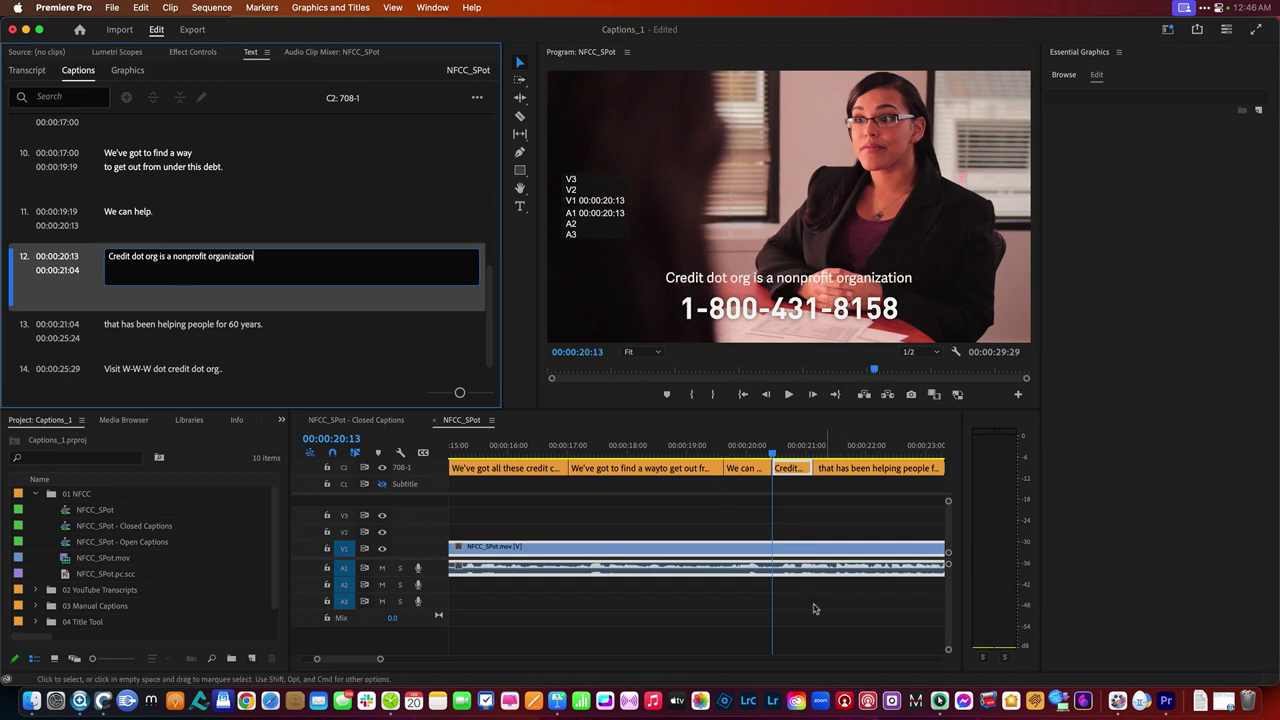
{"action": "left_click", "coordinate": [803, 554]}
Play back the edited captions and stop at 00:00:23:03
{"action": "key", "text": "space"}
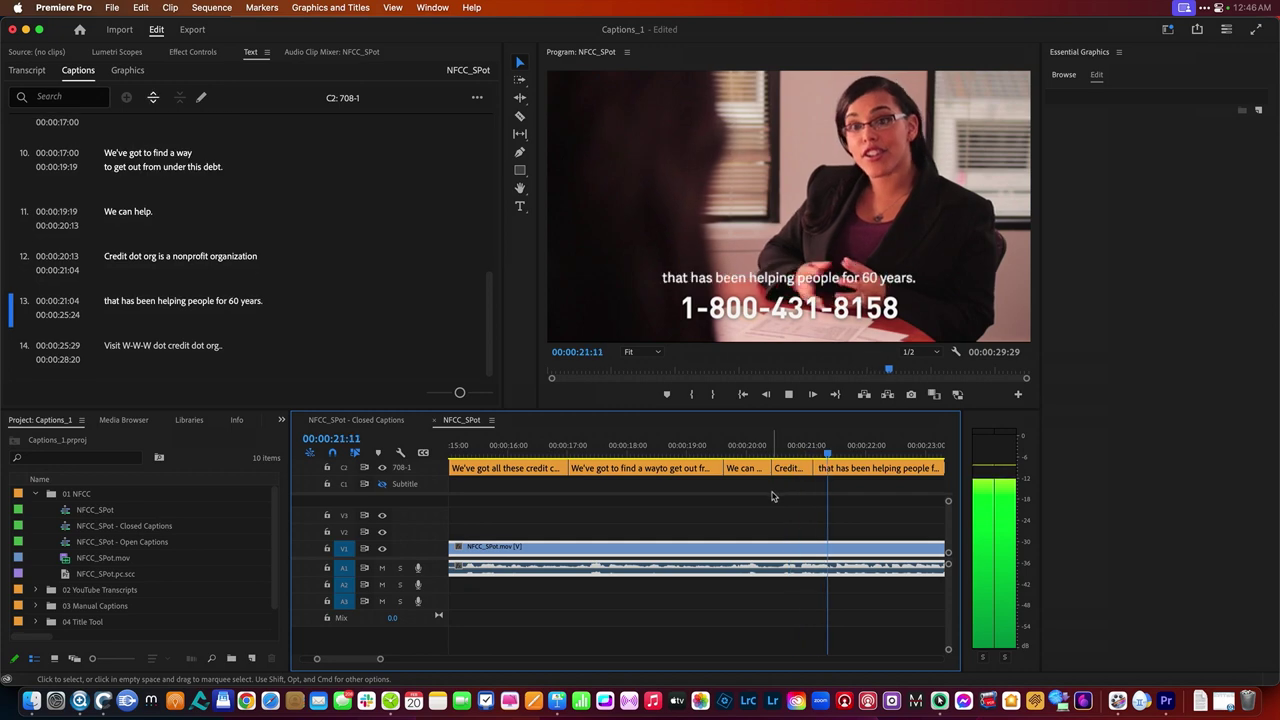
{"action": "key", "text": "space"}
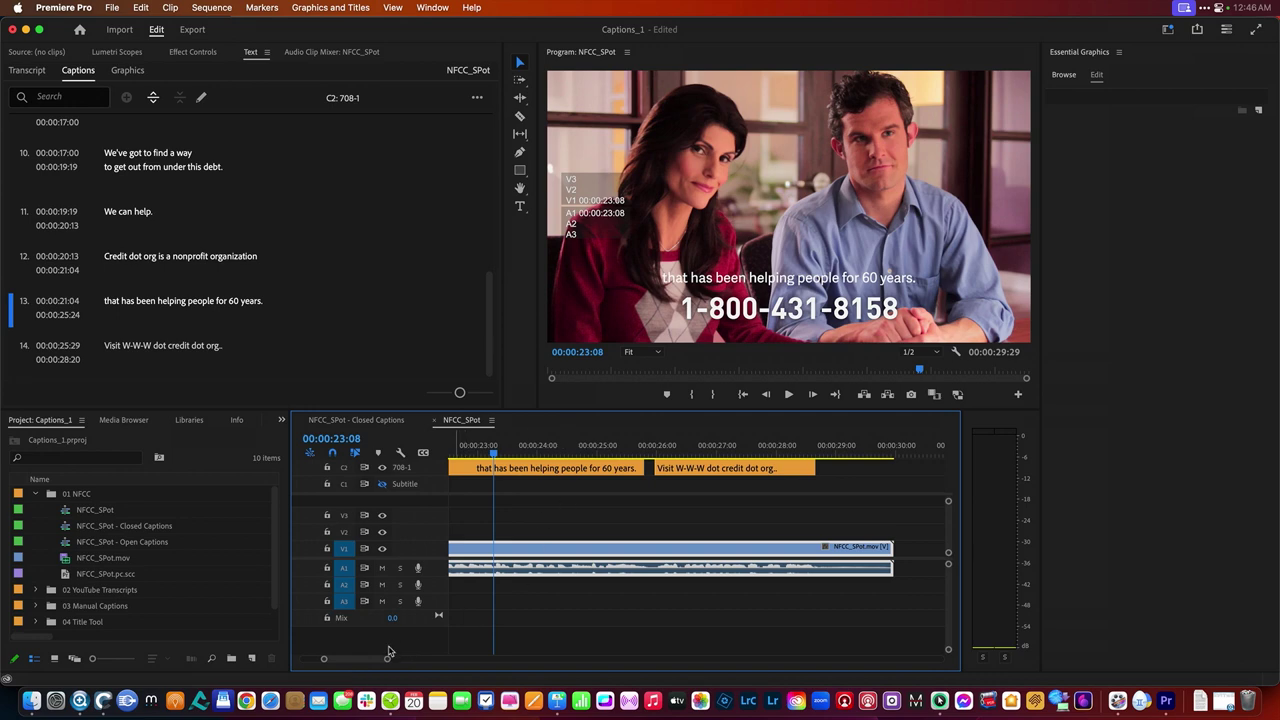
{"action": "key", "text": "shift+Left"}
{"action": "key", "text": "shift+Left"}
{"action": "key", "text": "shift+Left"}
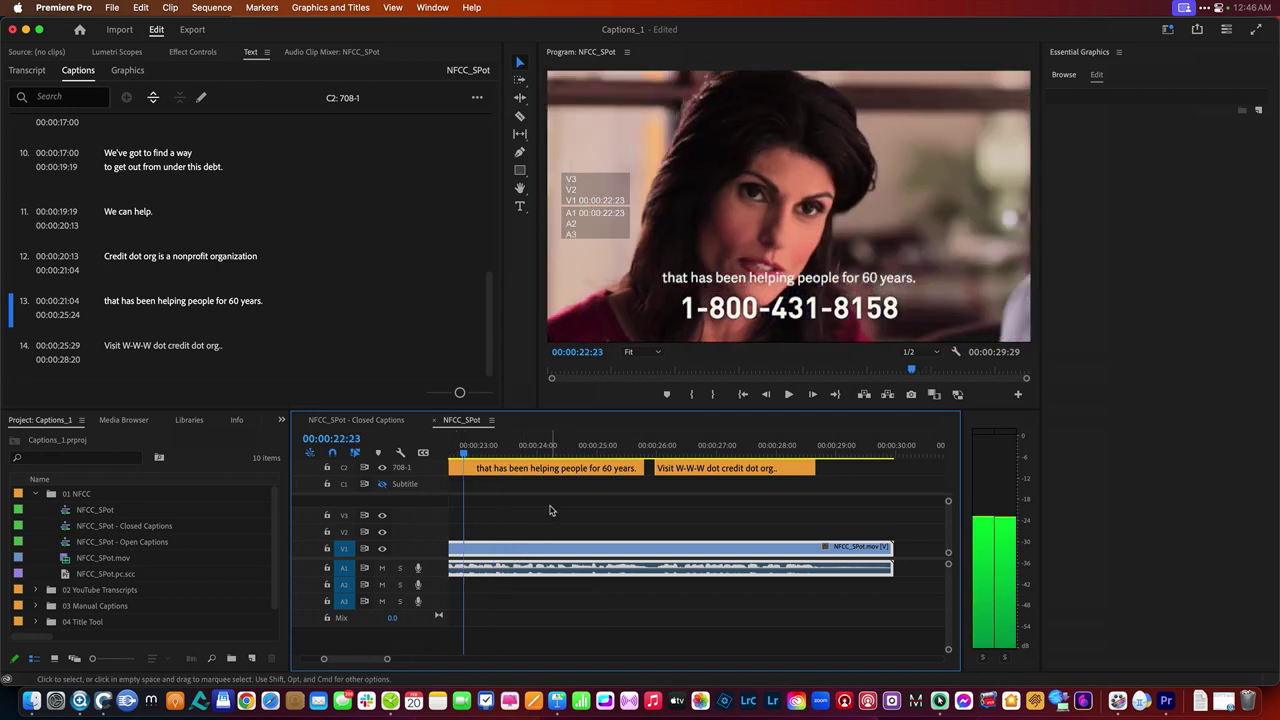
{"action": "key", "text": "shift+Right"}
{"action": "key", "text": "shift+Right"}
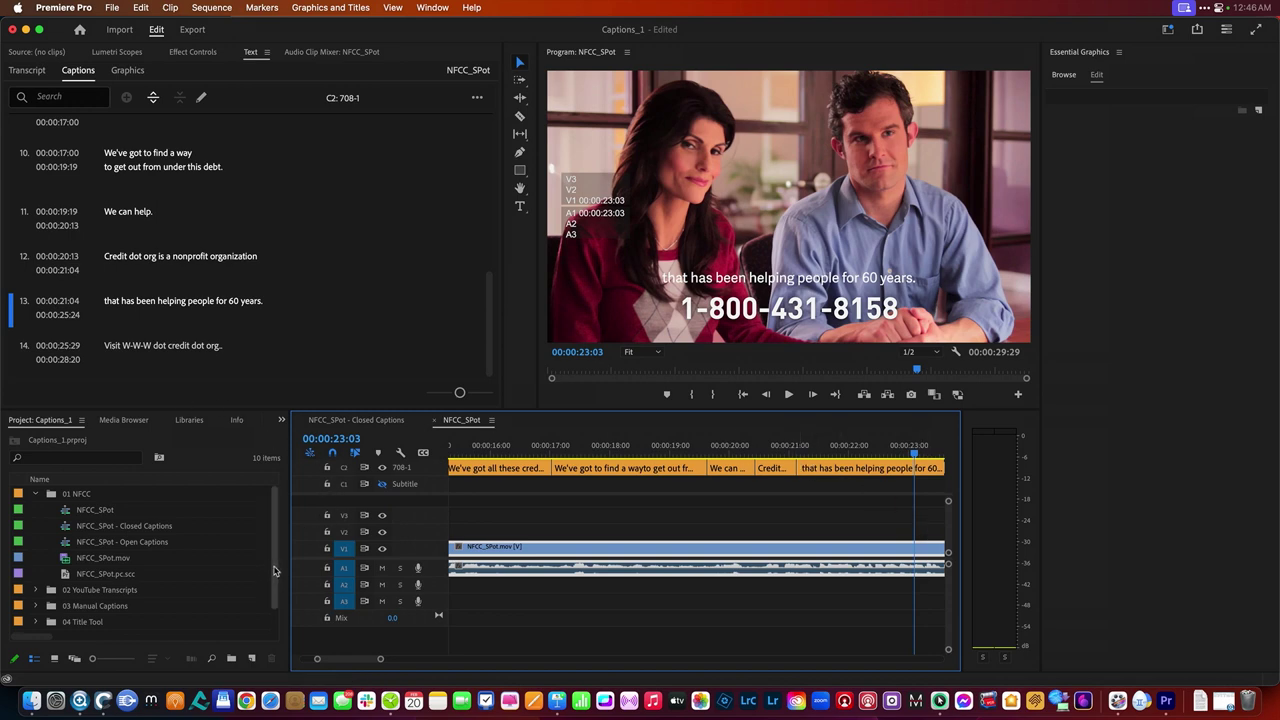
Start caption 13 at 00:00:23:03, extend caption 12 to meet it, and replay from caption 10
{"action": "left_click_drag", "start_coordinate": [800, 470], "coordinate": [914, 477]}
{"action": "left_click_drag", "start_coordinate": [799, 470], "coordinate": [913, 473]}
{"action": "left_click", "coordinate": [700, 447]}
{"action": "key", "text": "space"}
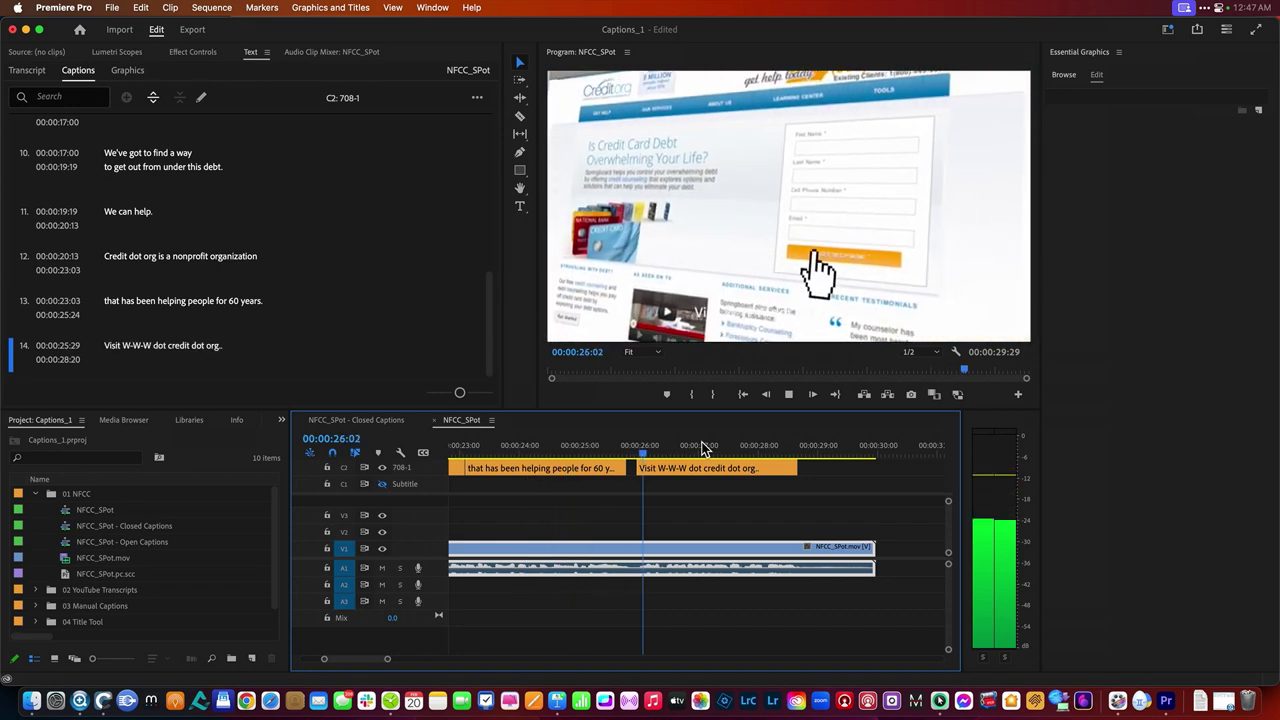
Make the final 'Visit W-W-W' caption's text black and place it below the end-card text
{"action": "key", "text": "space"}
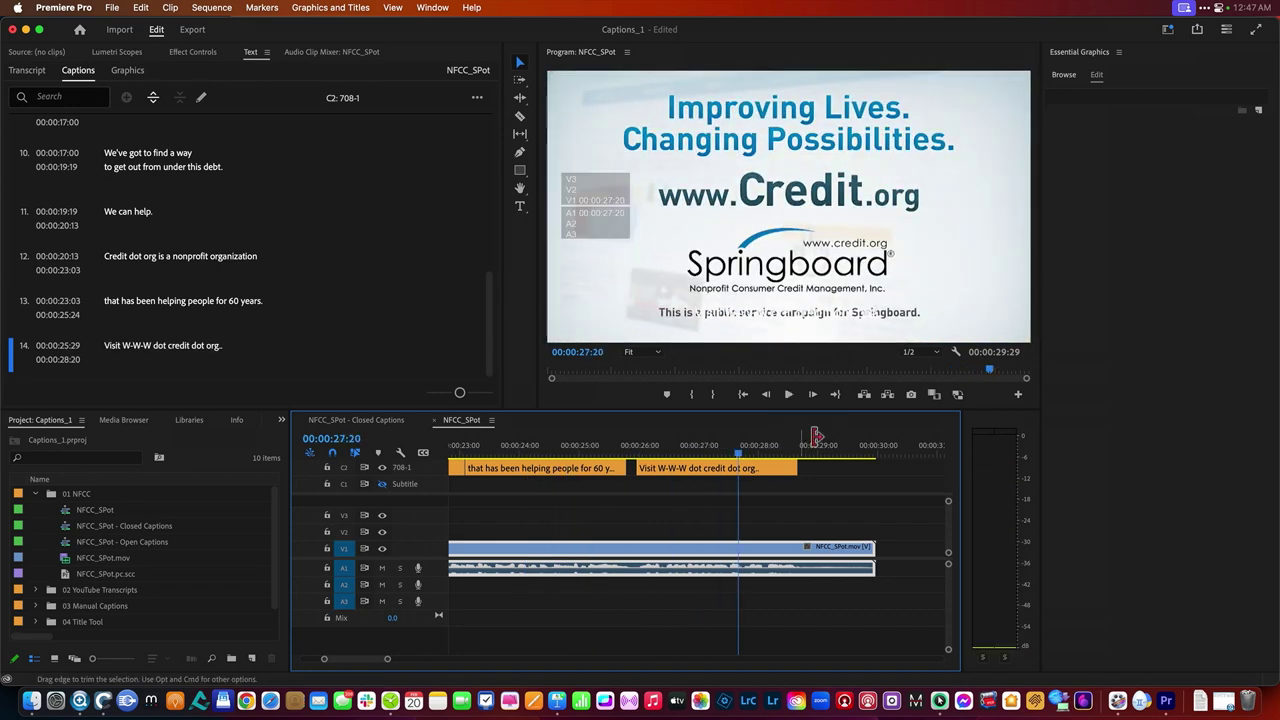
{"action": "left_click", "coordinate": [755, 469]}
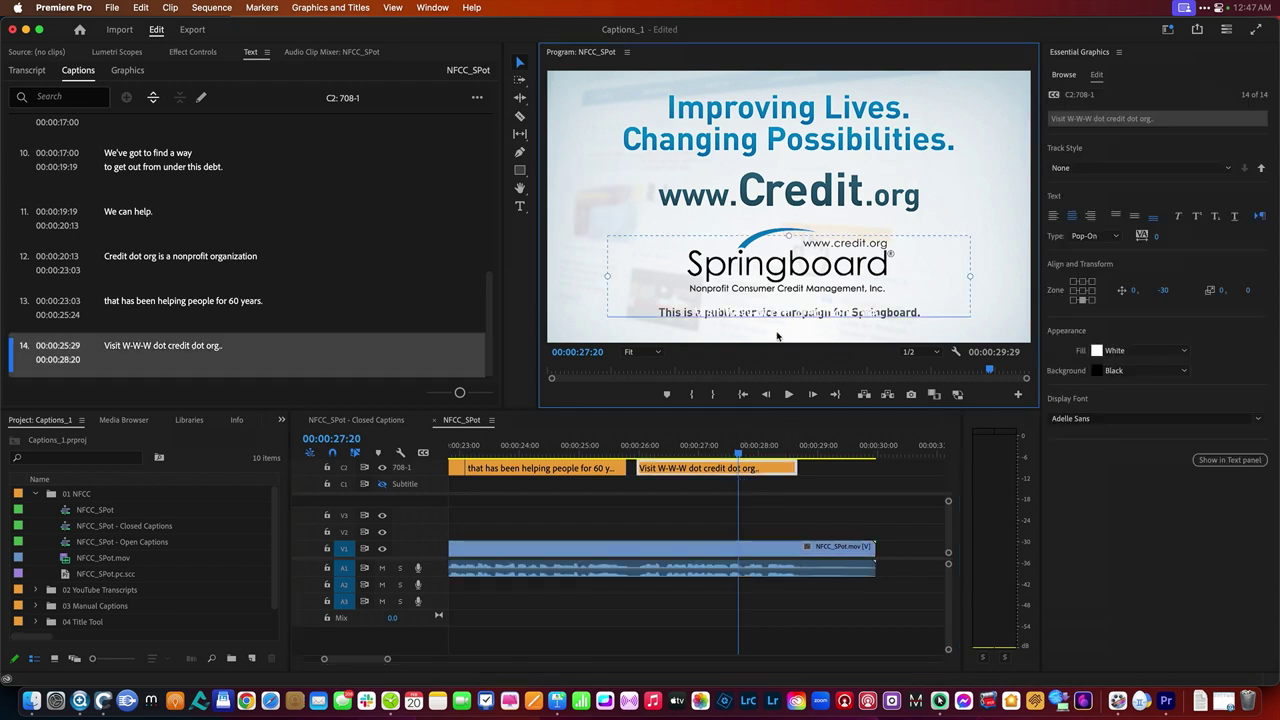
{"action": "left_click", "coordinate": [1170, 352]}
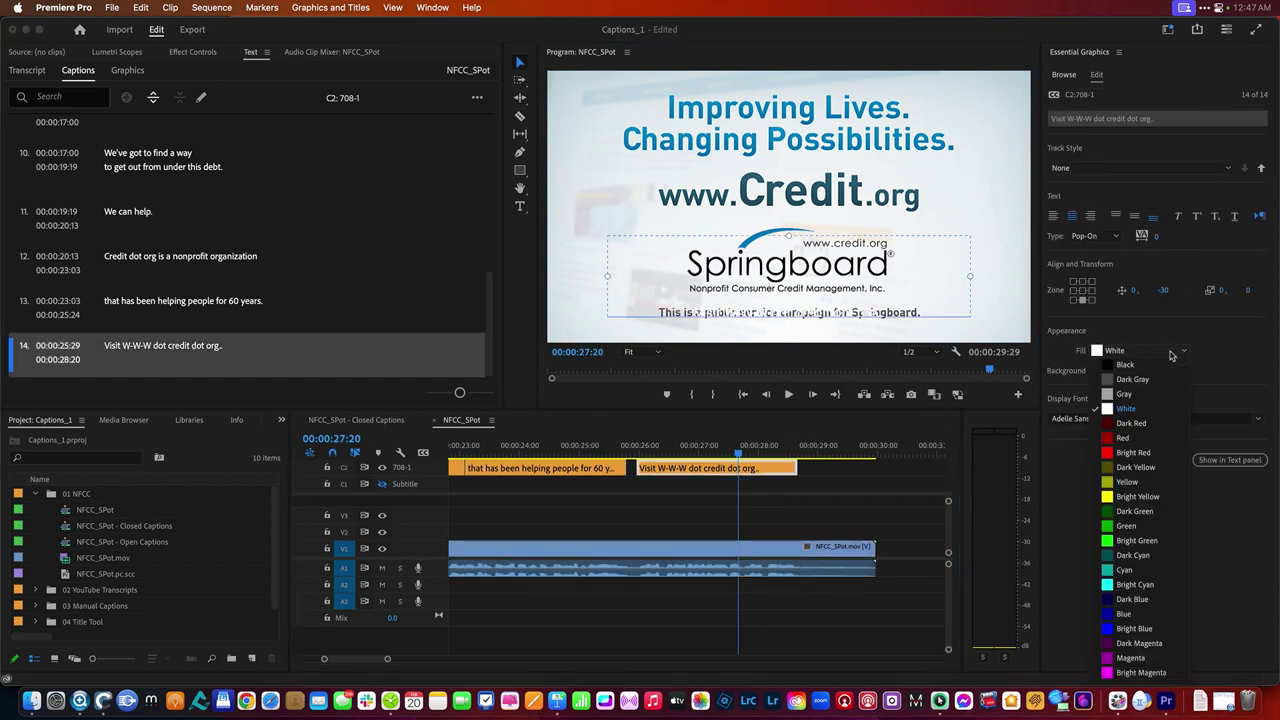
{"action": "left_click", "coordinate": [1143, 368]}
{"action": "left_click", "coordinate": [763, 352]}
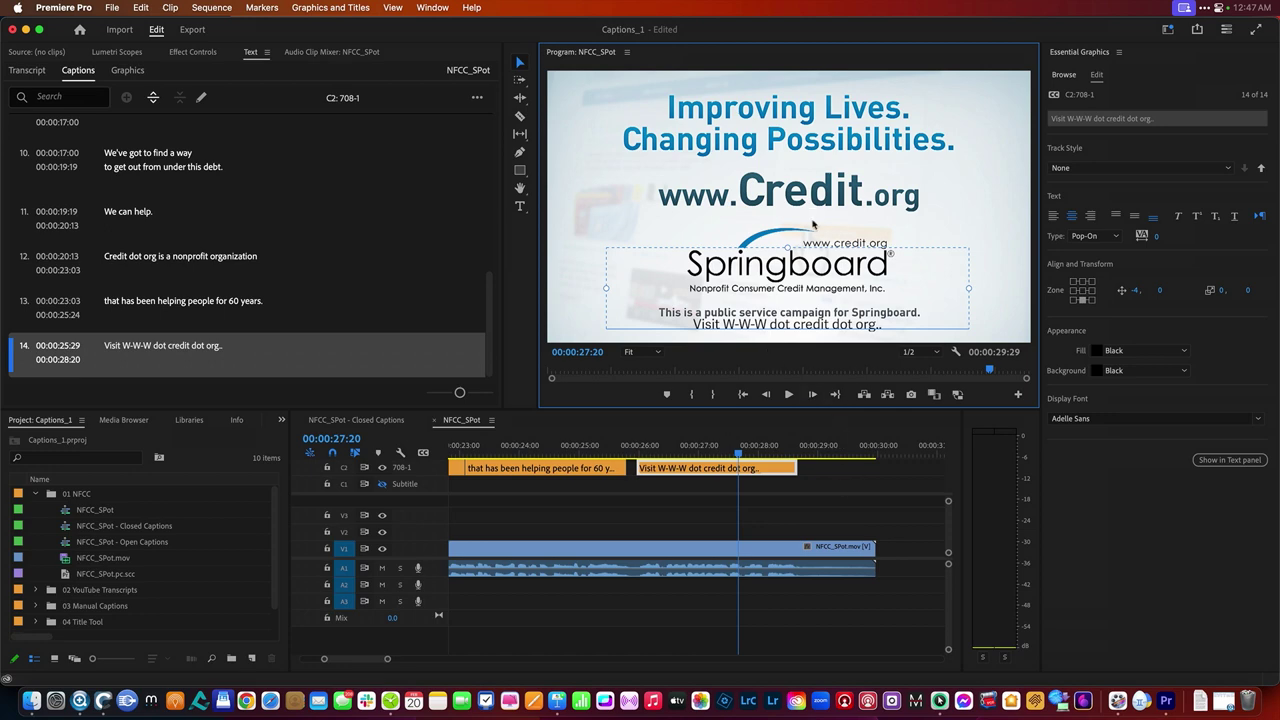
Replay the last caption and keep its background colour black
{"action": "left_click", "coordinate": [646, 447]}
{"action": "key", "text": "space"}
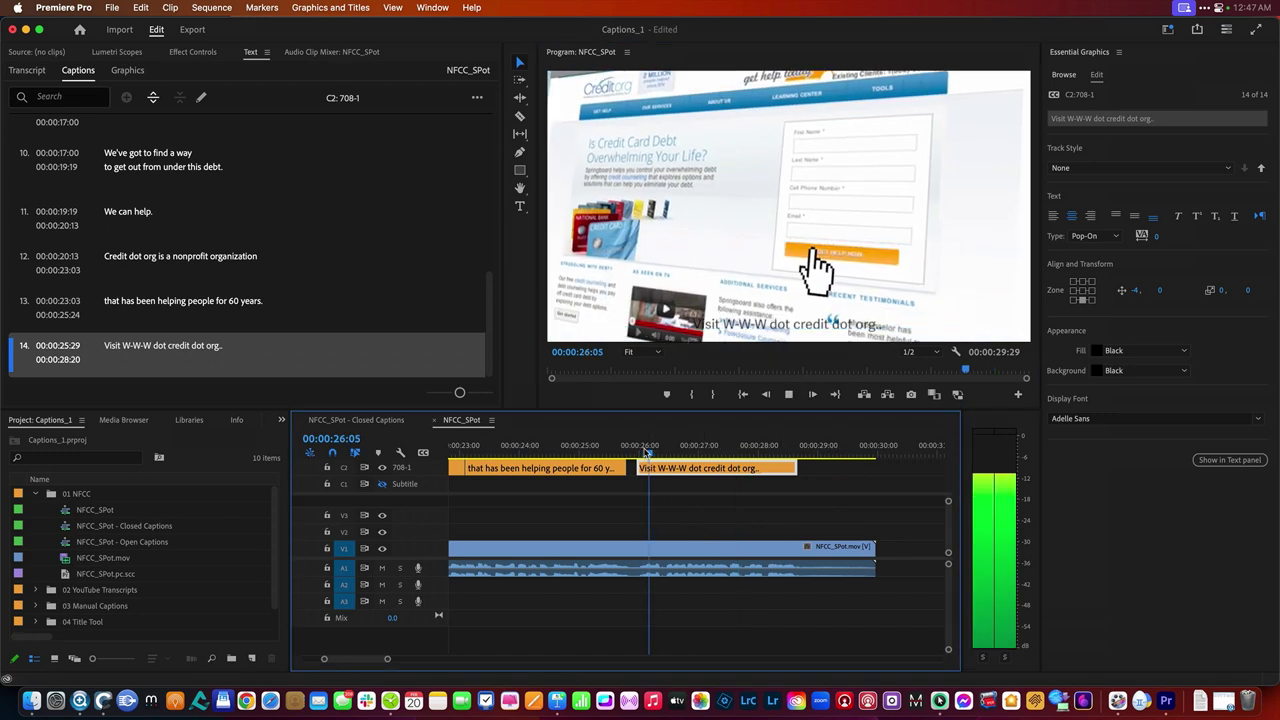
{"action": "key", "text": "space"}
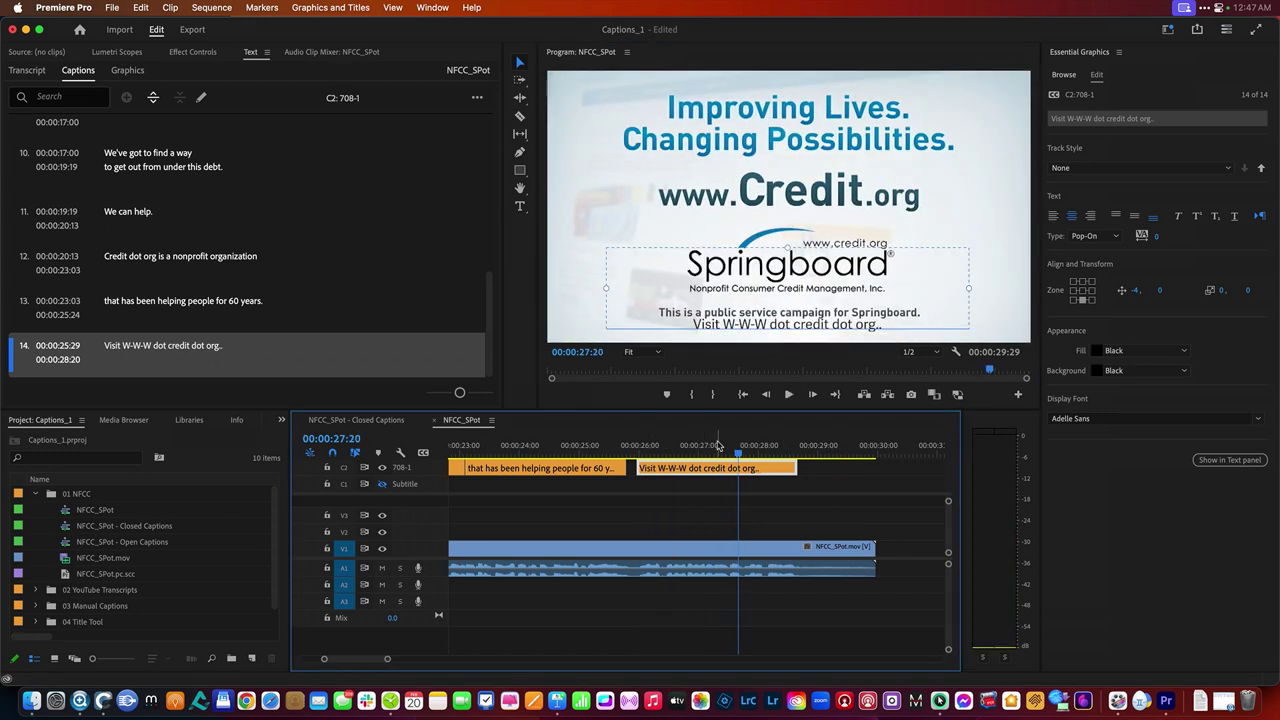
{"action": "left_click", "coordinate": [716, 447]}
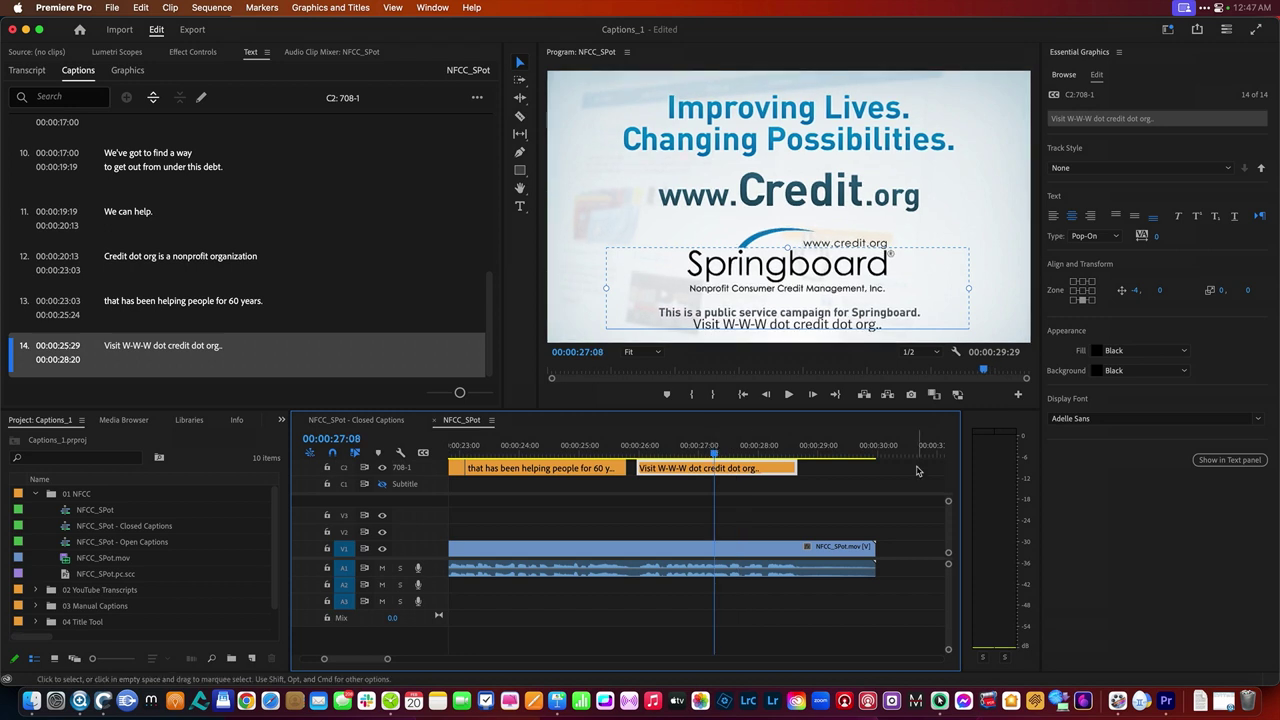
{"action": "left_click", "coordinate": [1184, 371]}
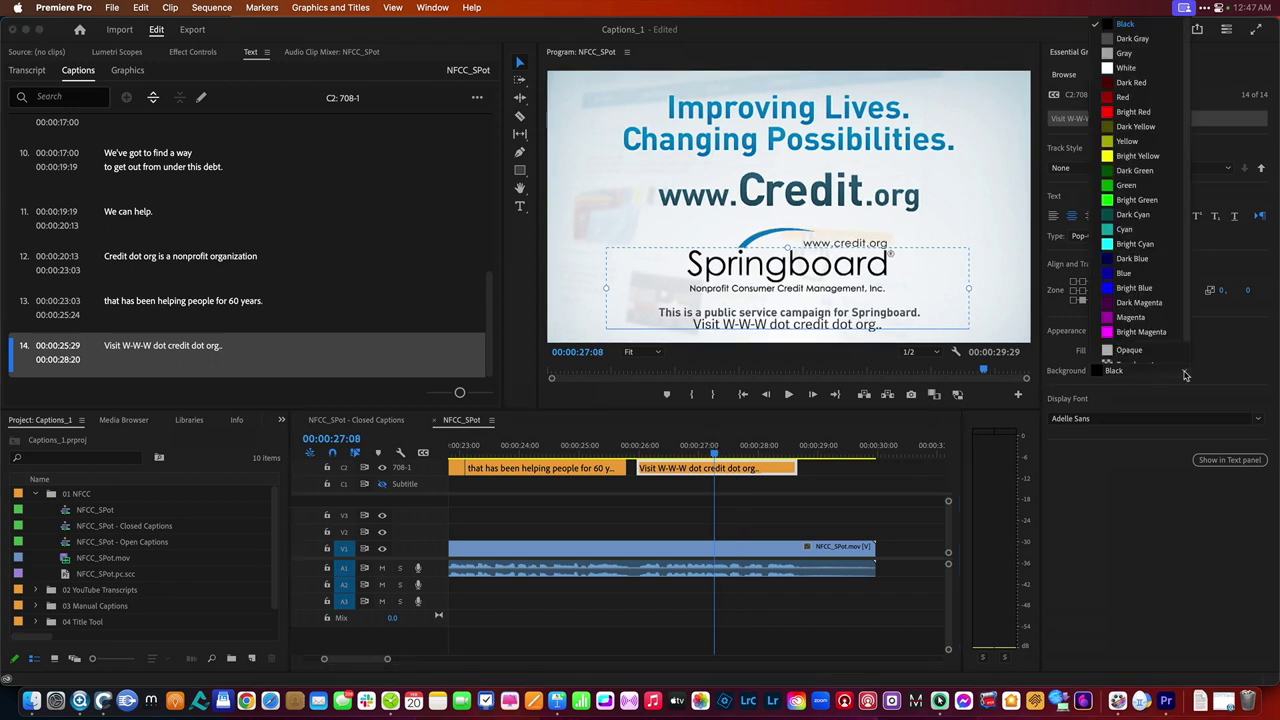
{"action": "left_click", "coordinate": [1206, 370]}
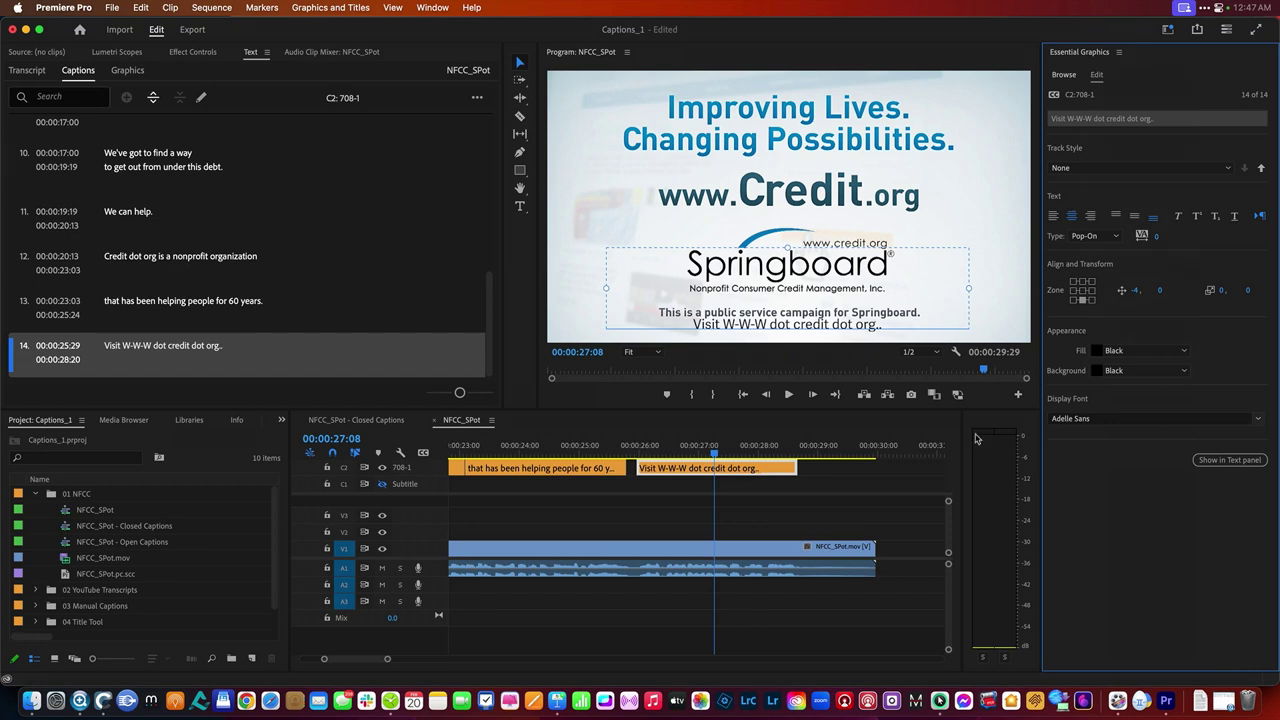
Replay from caption 13 onward, then open the final caption's text for editing
{"action": "left_click", "coordinate": [528, 453]}
{"action": "key", "text": "space"}
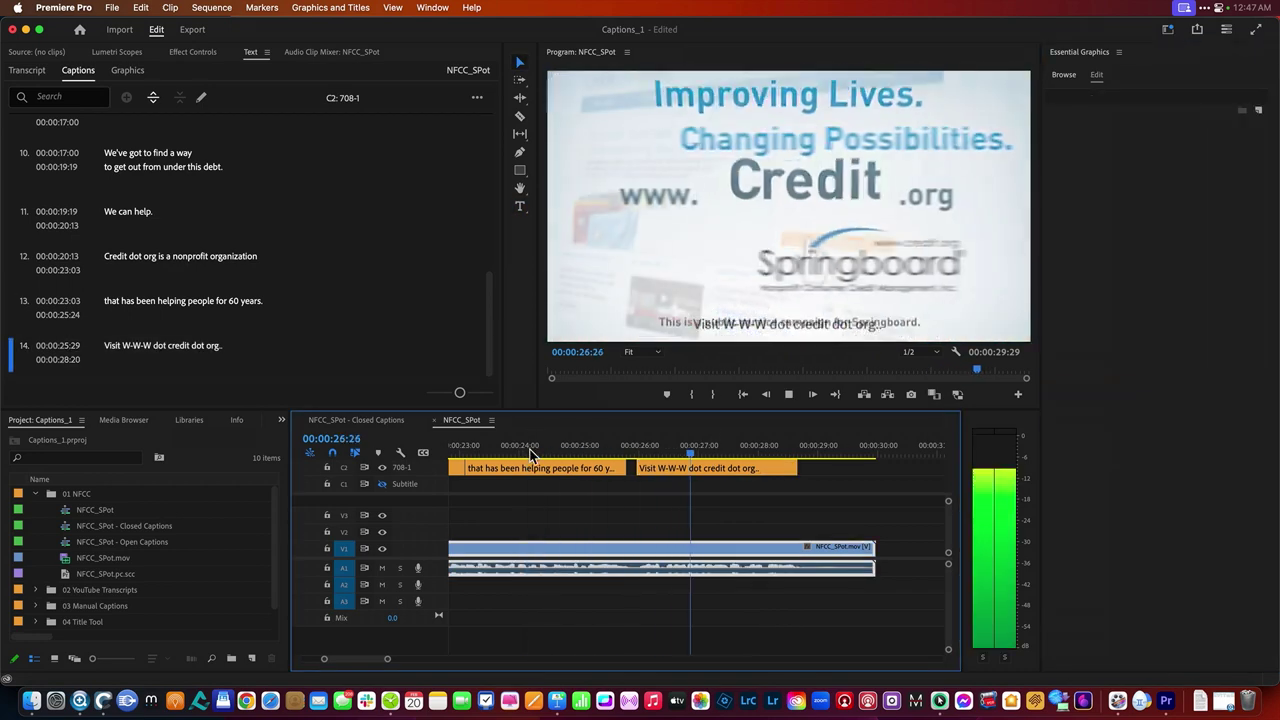
{"action": "key", "text": "space"}
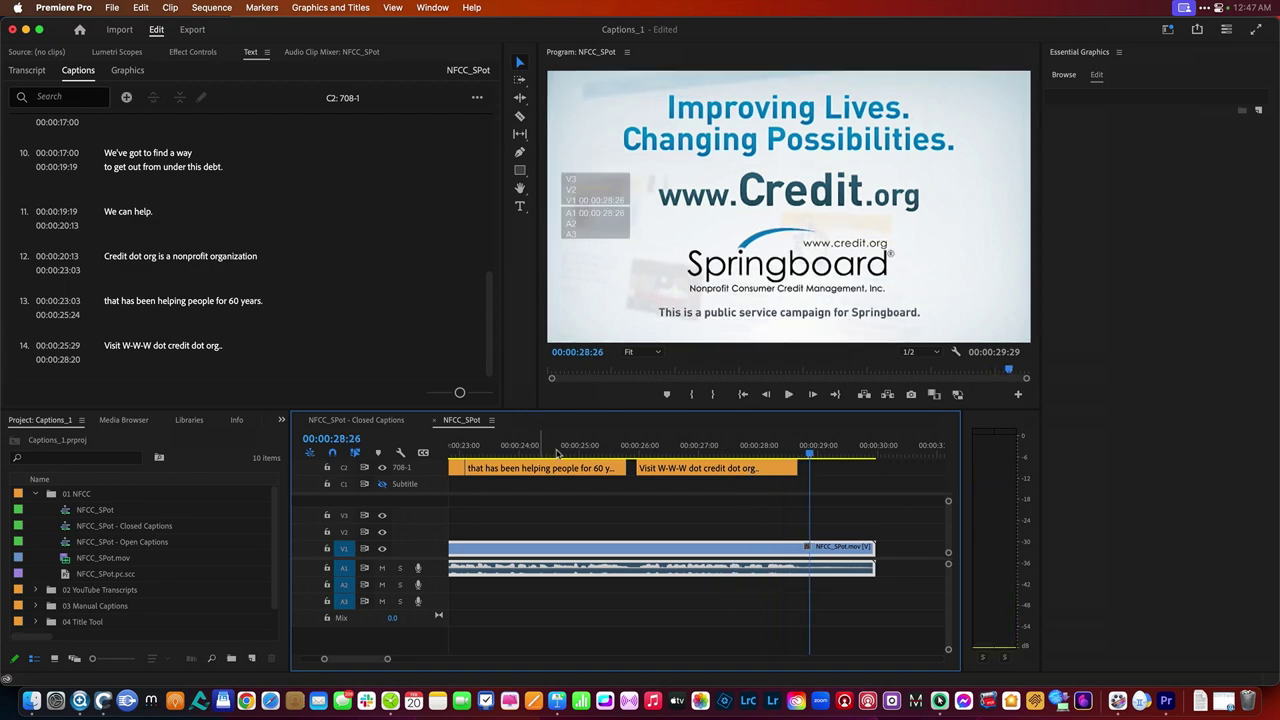
{"action": "left_click", "coordinate": [725, 467]}
{"action": "left_click", "coordinate": [231, 345]}
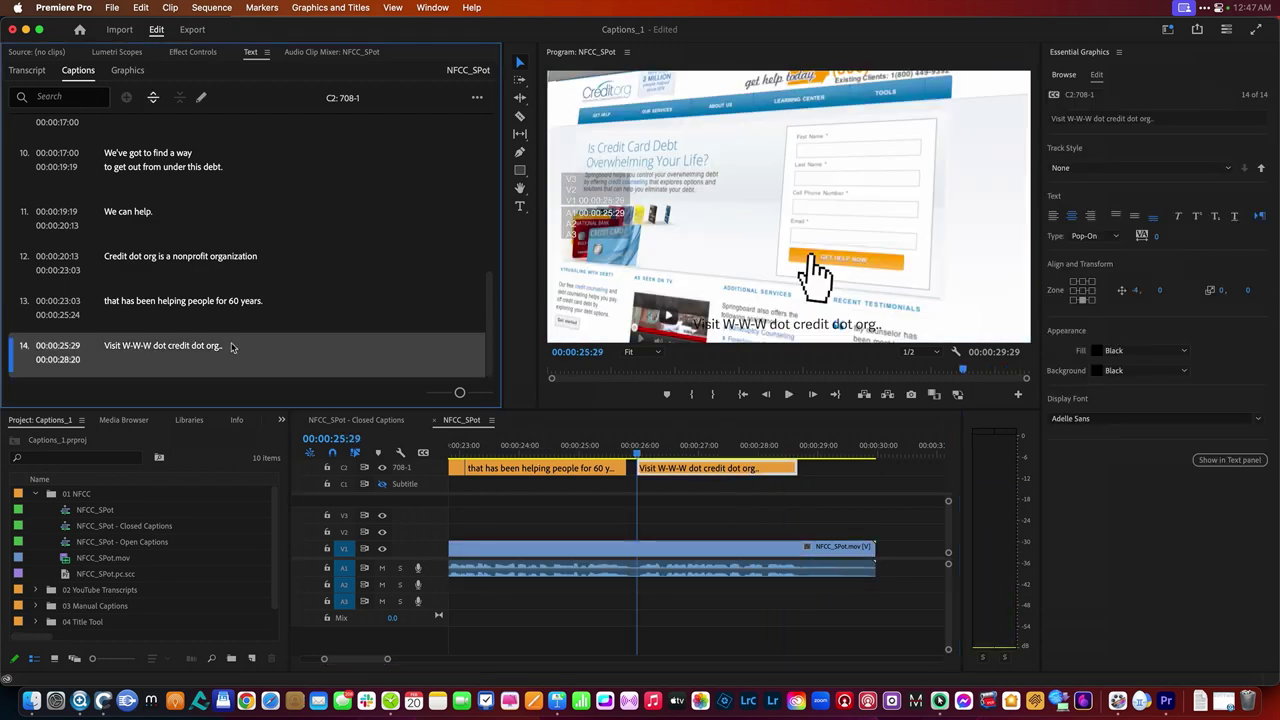
Remove the extra trailing period from the final caption and reselect it
{"action": "left_click", "coordinate": [231, 345]}
{"action": "left_click", "coordinate": [231, 345]}
{"action": "key", "text": "BackSpace"}
{"action": "left_click", "coordinate": [571, 445]}
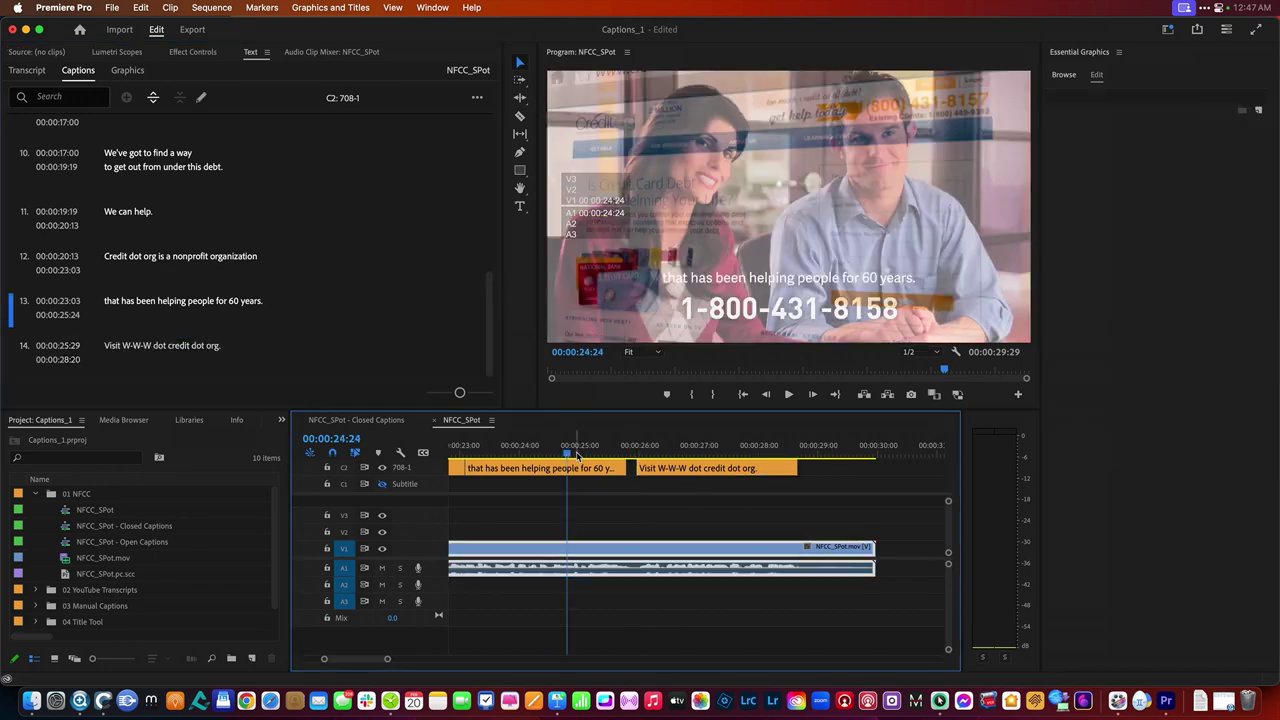
{"action": "left_click", "coordinate": [672, 445]}
{"action": "left_click", "coordinate": [738, 328]}
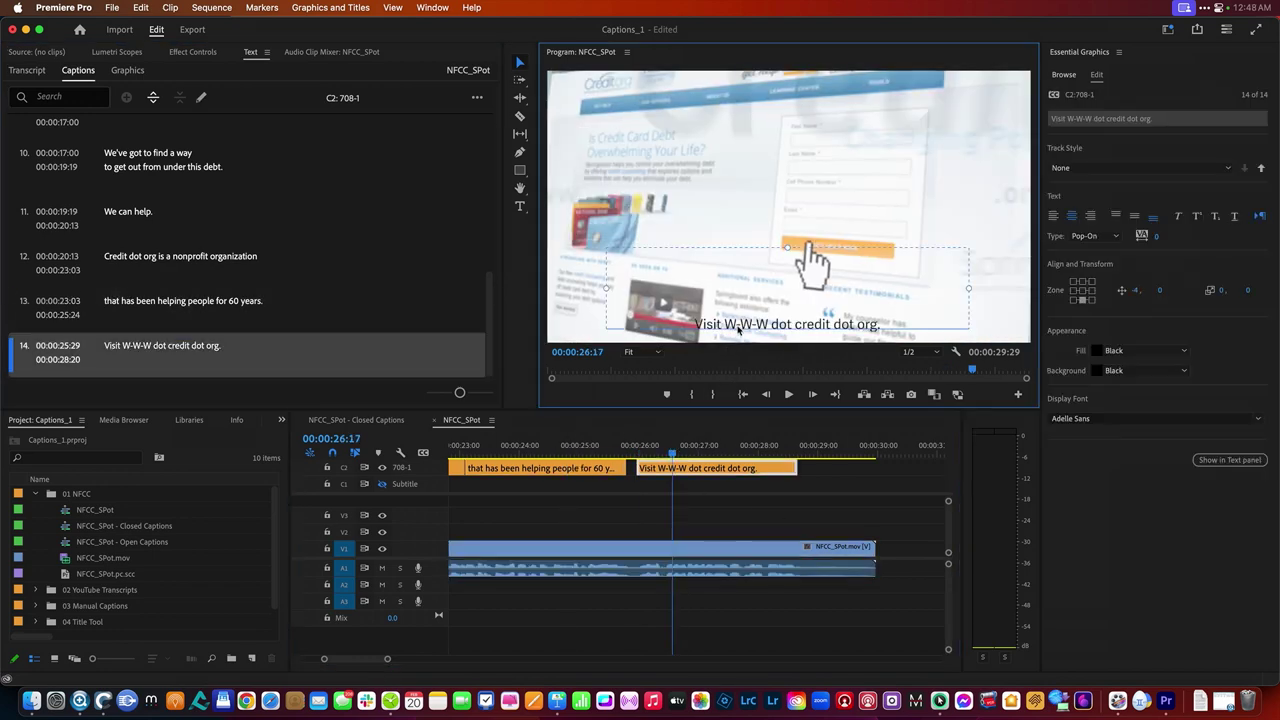
{"action": "left_click", "coordinate": [147, 354]}
{"action": "left_click", "coordinate": [143, 349]}
{"action": "left_click", "coordinate": [137, 344]}
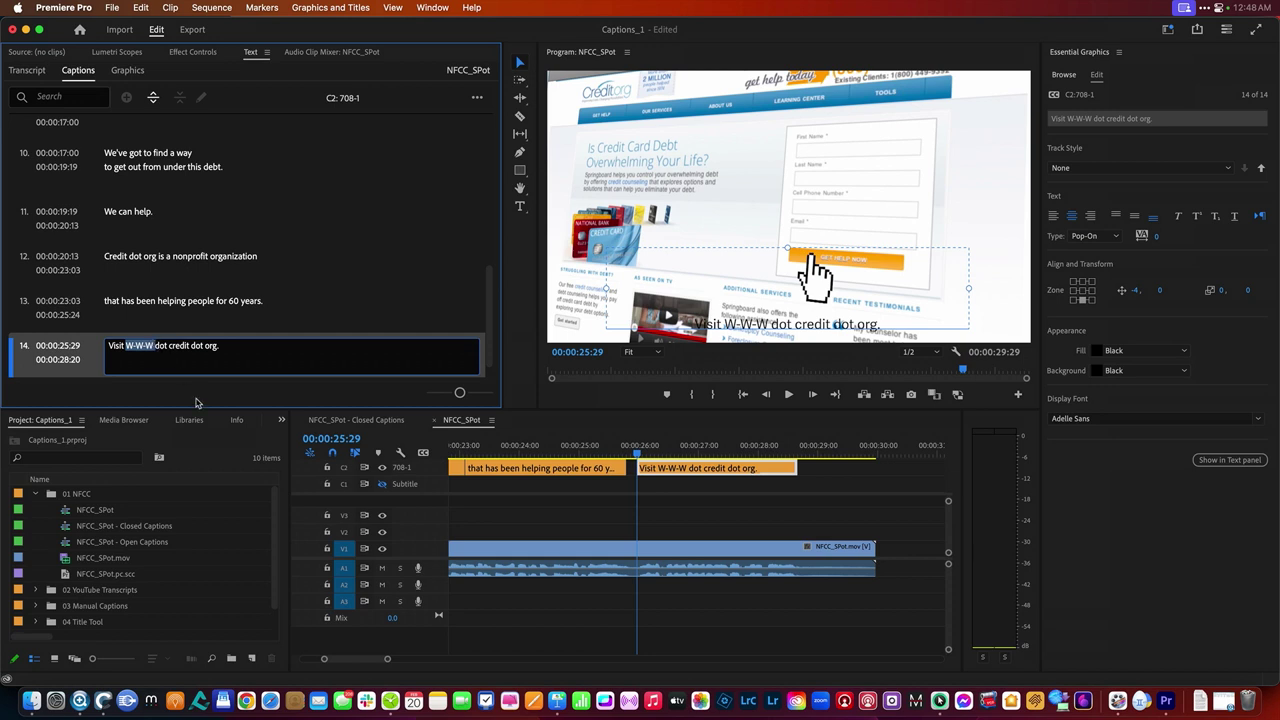
{"action": "type", "text": "www."}
{"action": "key", "text": "Delete"}
{"action": "key", "text": "Delete"}
{"action": "key", "text": "Delete"}
{"action": "key", "text": "Delete"}
{"action": "key", "text": "Delete"}
{"action": "key", "text": "Delete"}
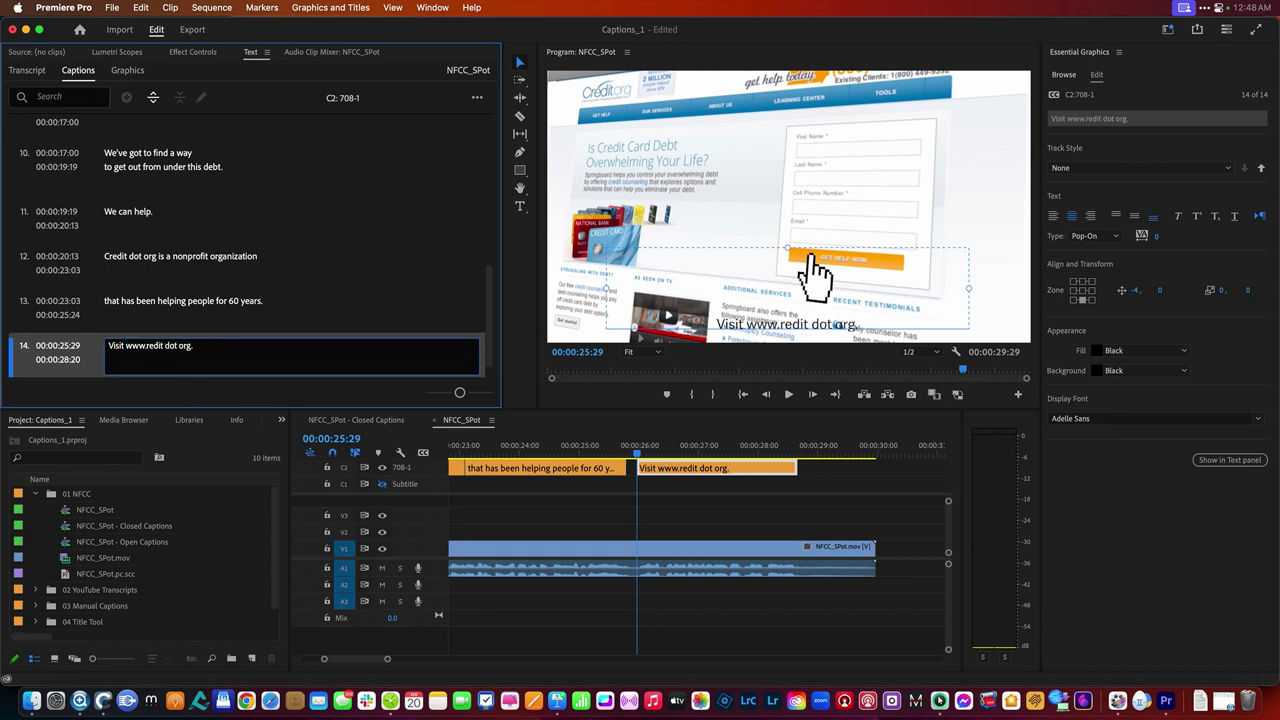
{"action": "type", "text": "c"}
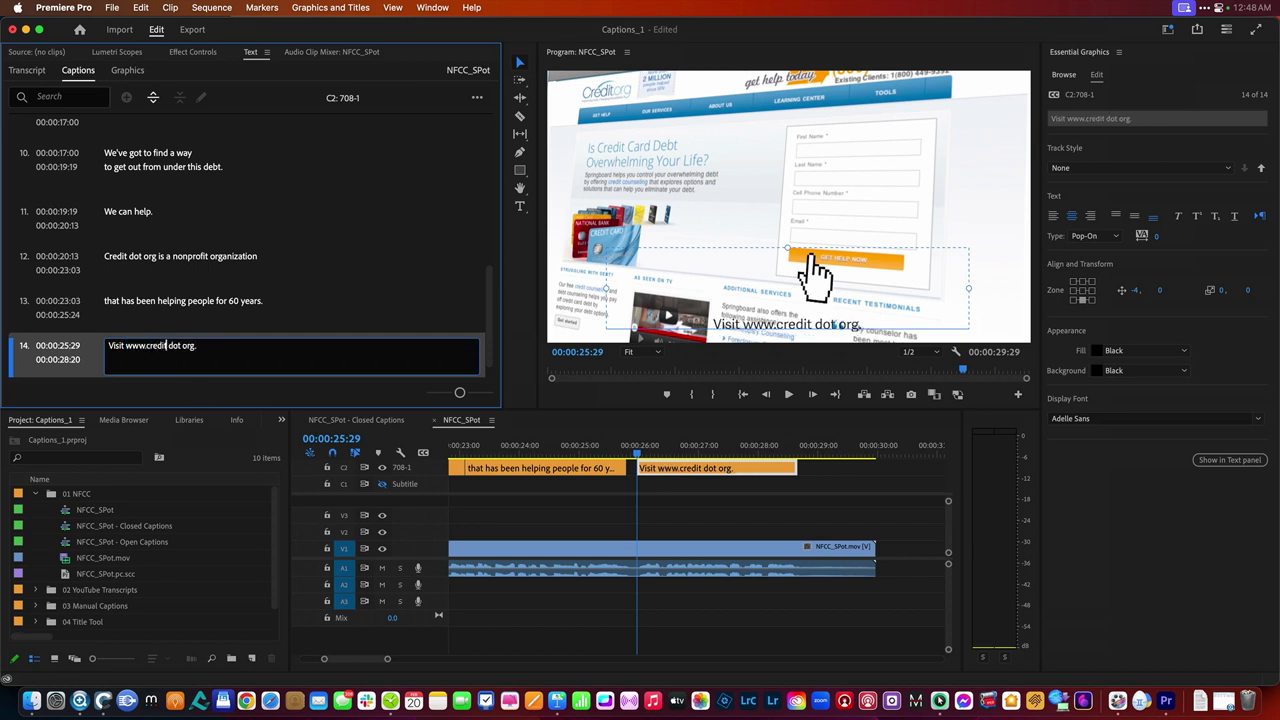
{"action": "key", "text": "Delete"}
{"action": "key", "text": "Delete"}
{"action": "key", "text": "Delete"}
{"action": "key", "text": "Delete"}
{"action": "key", "text": "Delete"}
{"action": "type", "text": "."}
{"action": "left_click", "coordinate": [211, 367]}
Set caption 14's background to Transparent and return to the sequence start
{"action": "left_click", "coordinate": [1140, 370]}
{"action": "left_click", "coordinate": [1125, 350]}
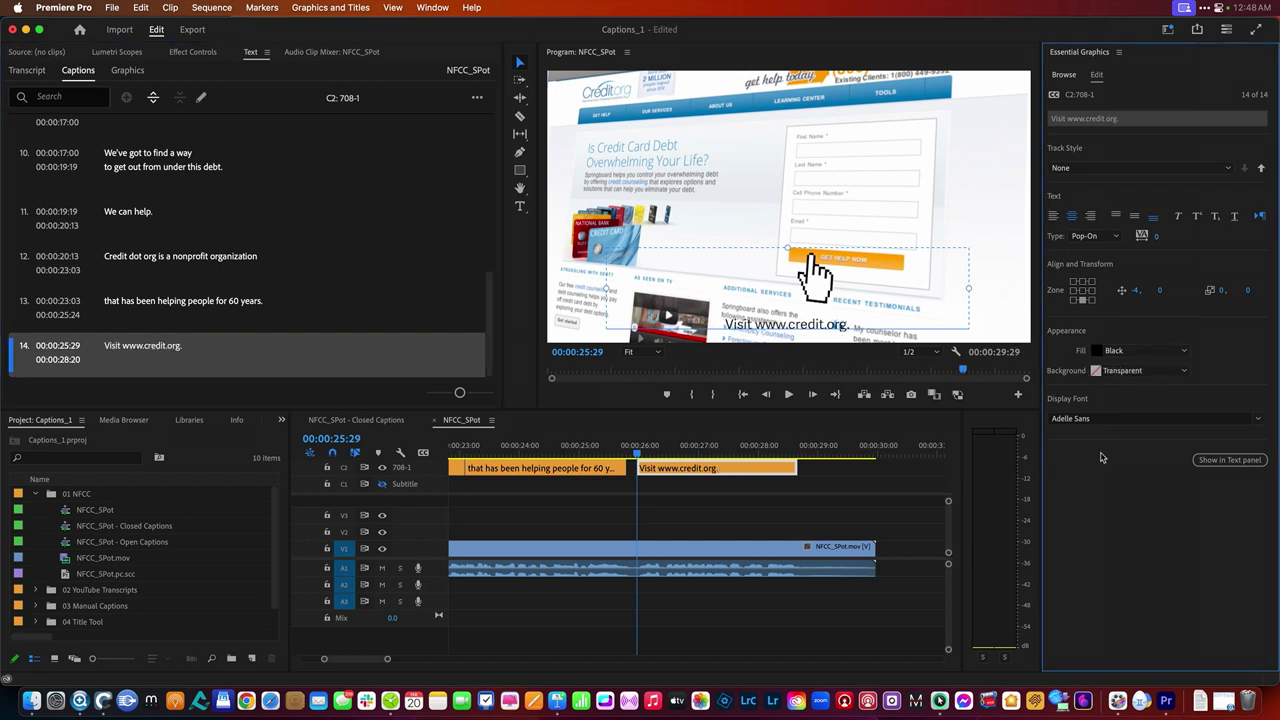
{"action": "left_click", "coordinate": [520, 445]}
{"action": "key", "text": "Home"}
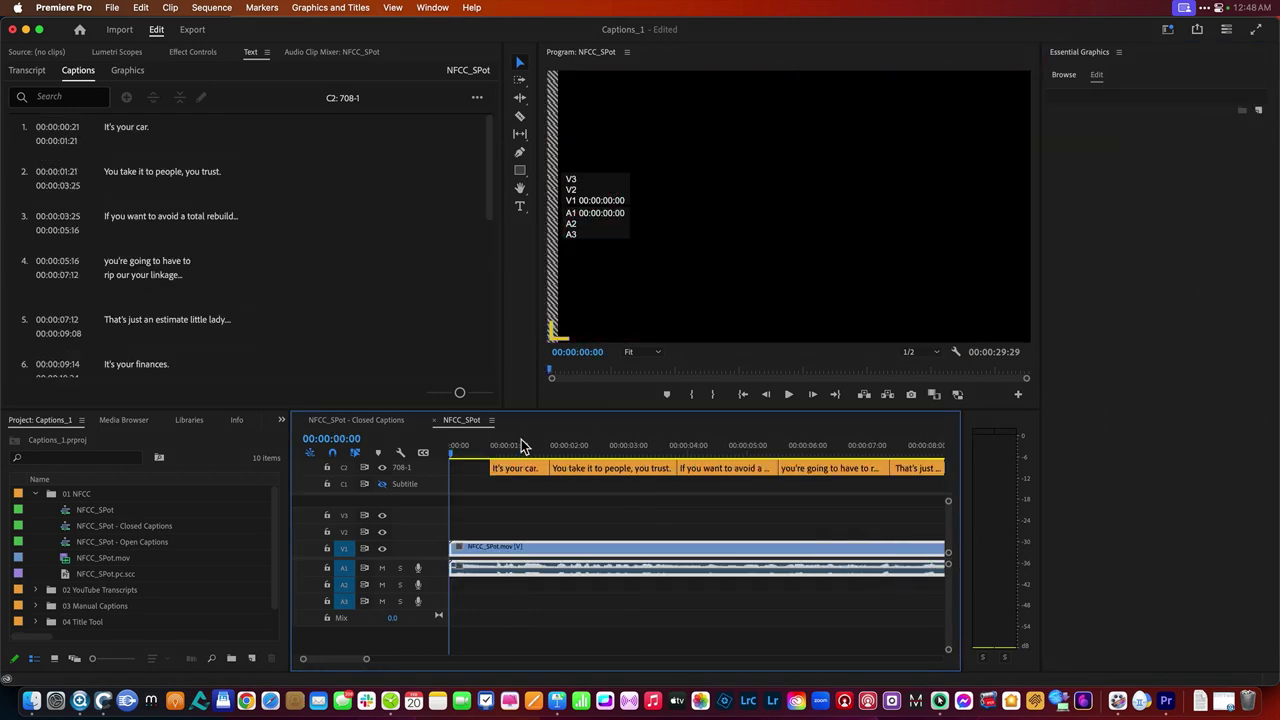
{"action": "key", "text": "space"}
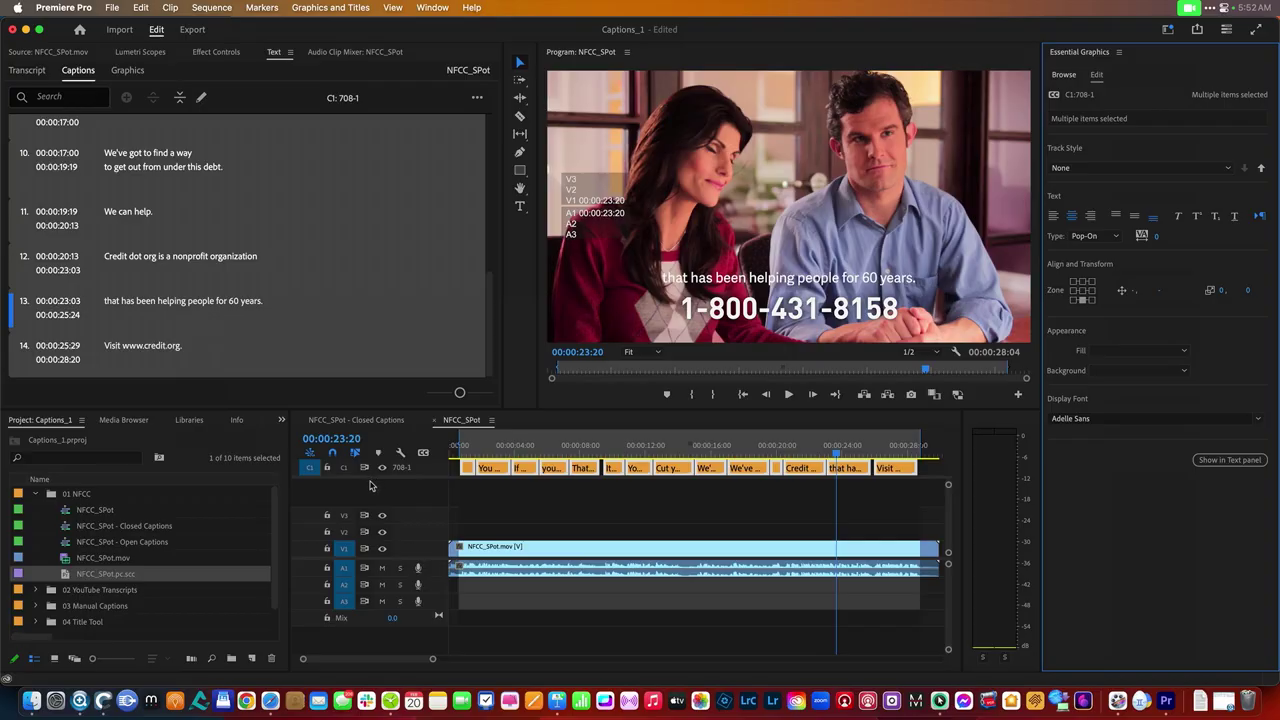
{"action": "left_click", "coordinate": [546, 508]}
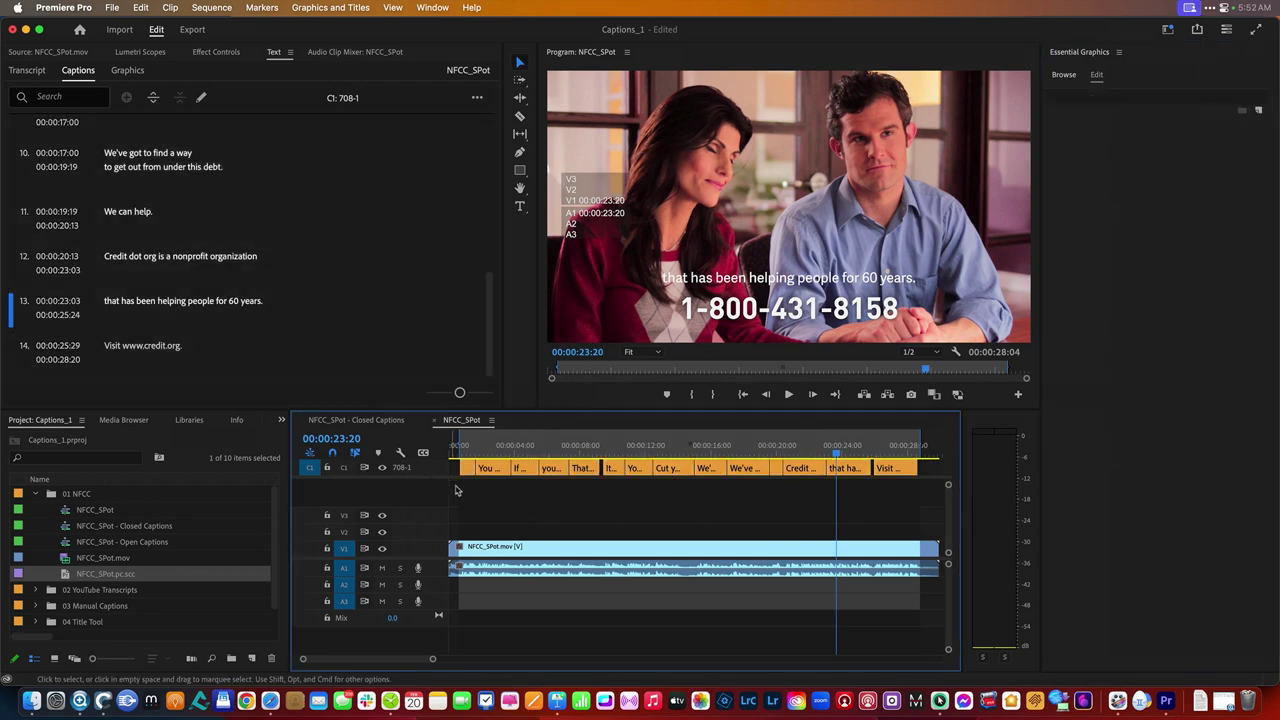
{"action": "left_click_drag", "start_coordinate": [458, 494], "coordinate": [912, 455]}
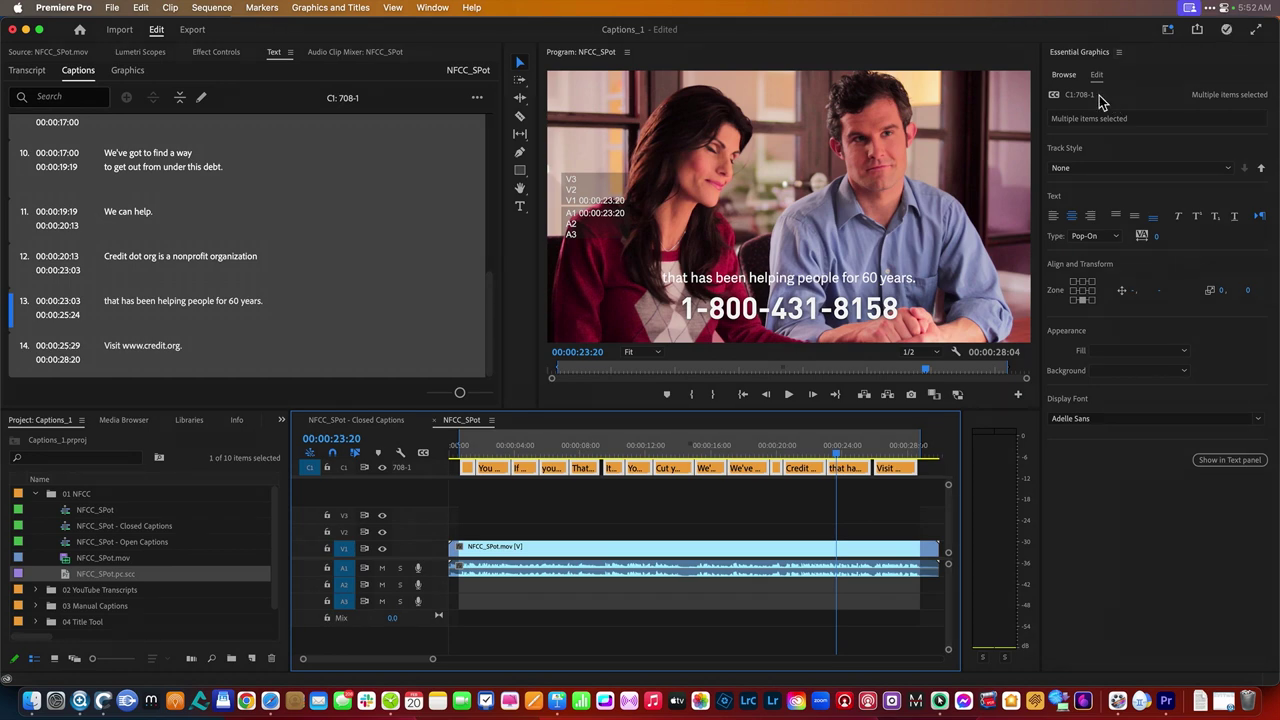
{"action": "left_click", "coordinate": [1183, 378]}
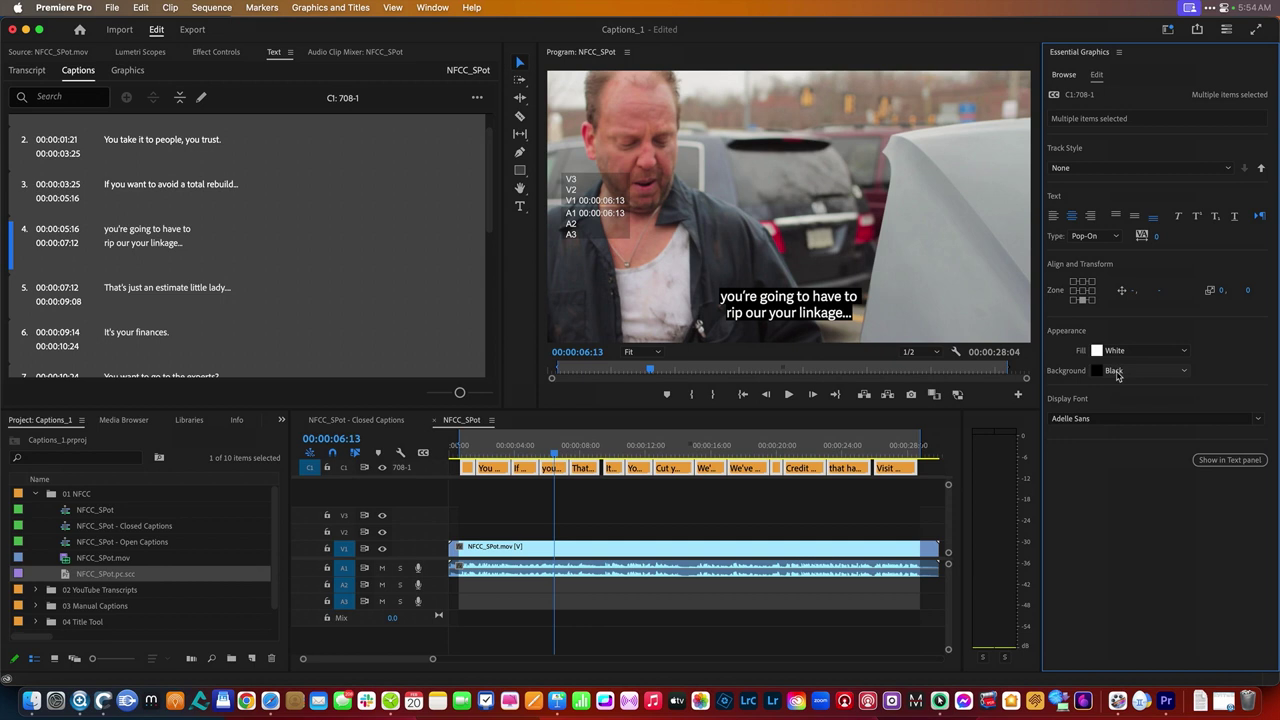
{"action": "left_click", "coordinate": [1118, 372]}
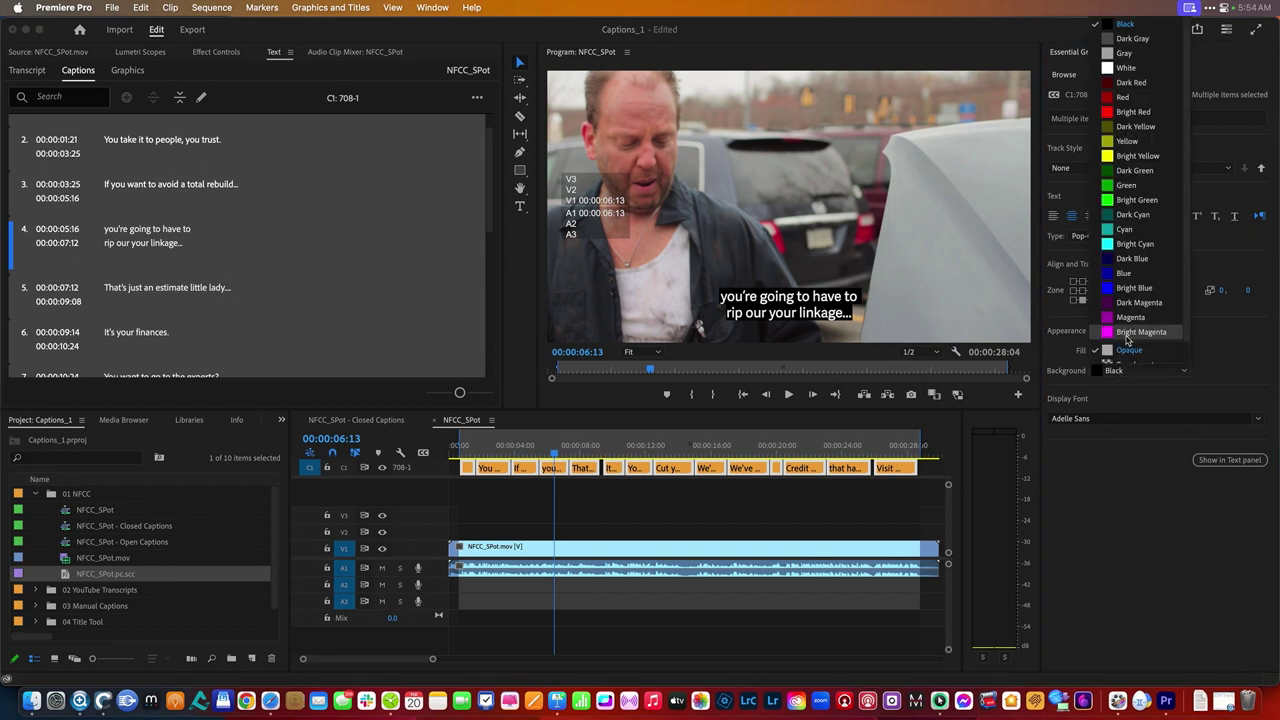
{"action": "scroll", "coordinate": [1130, 350], "scroll_direction": "down", "scroll_amount": 1}
{"action": "left_click", "coordinate": [1139, 345]}
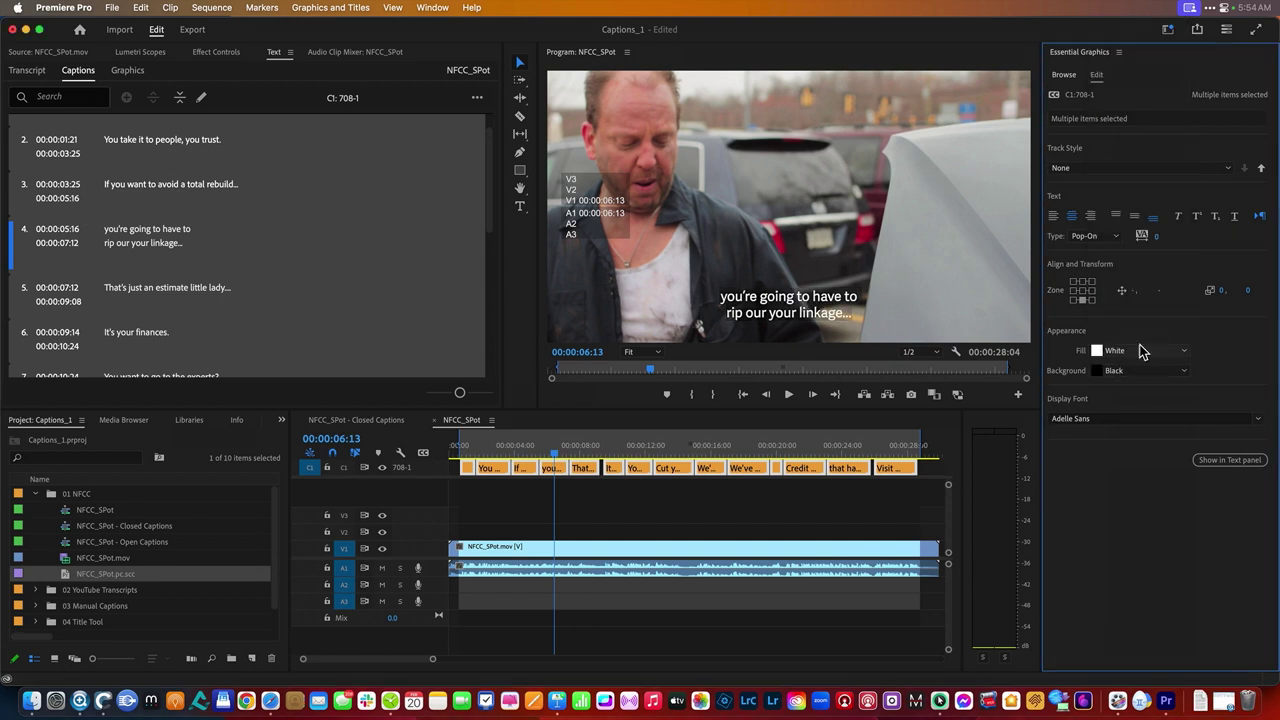
{"action": "left_click", "coordinate": [1120, 373]}
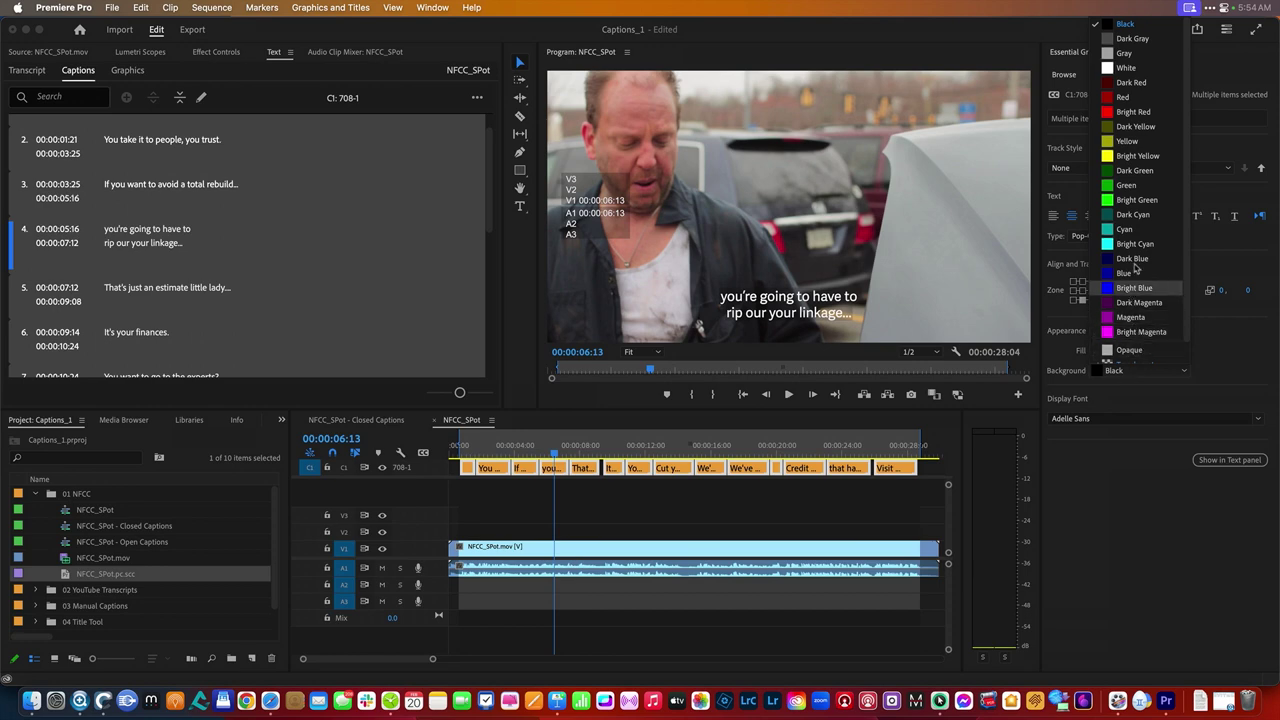
{"action": "left_click", "coordinate": [1128, 53]}
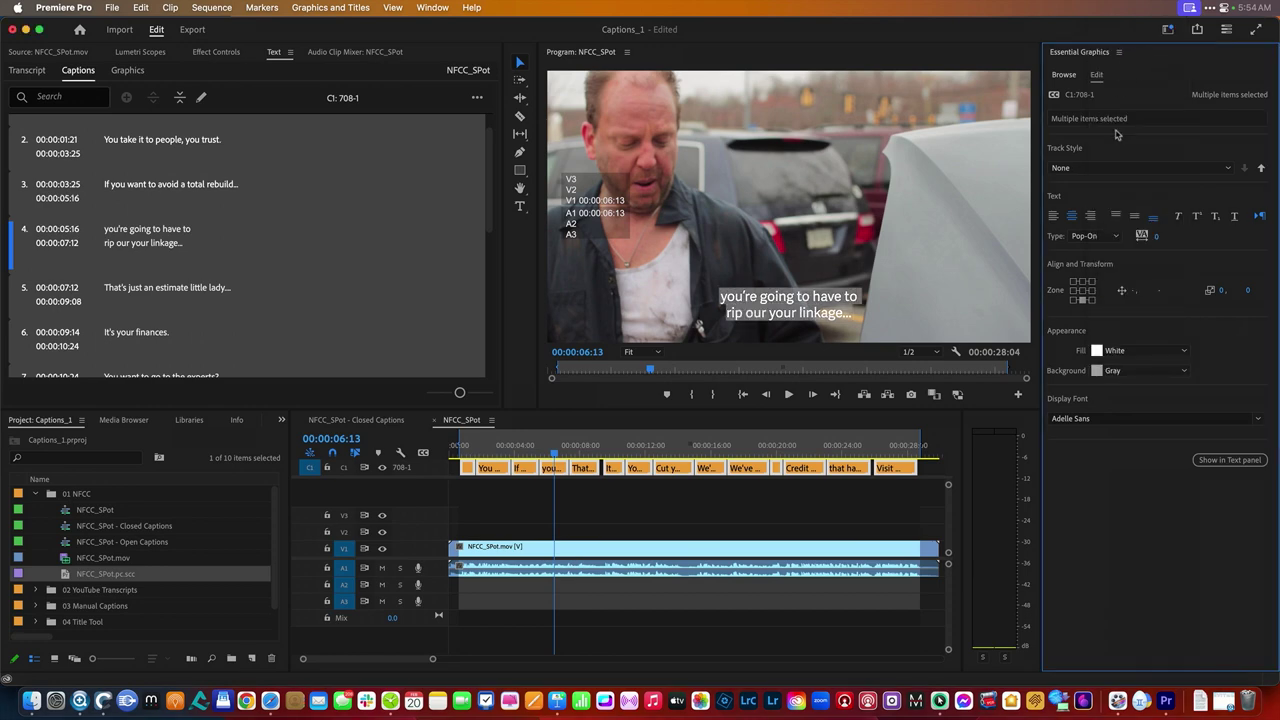
{"action": "left_click", "coordinate": [1114, 373]}
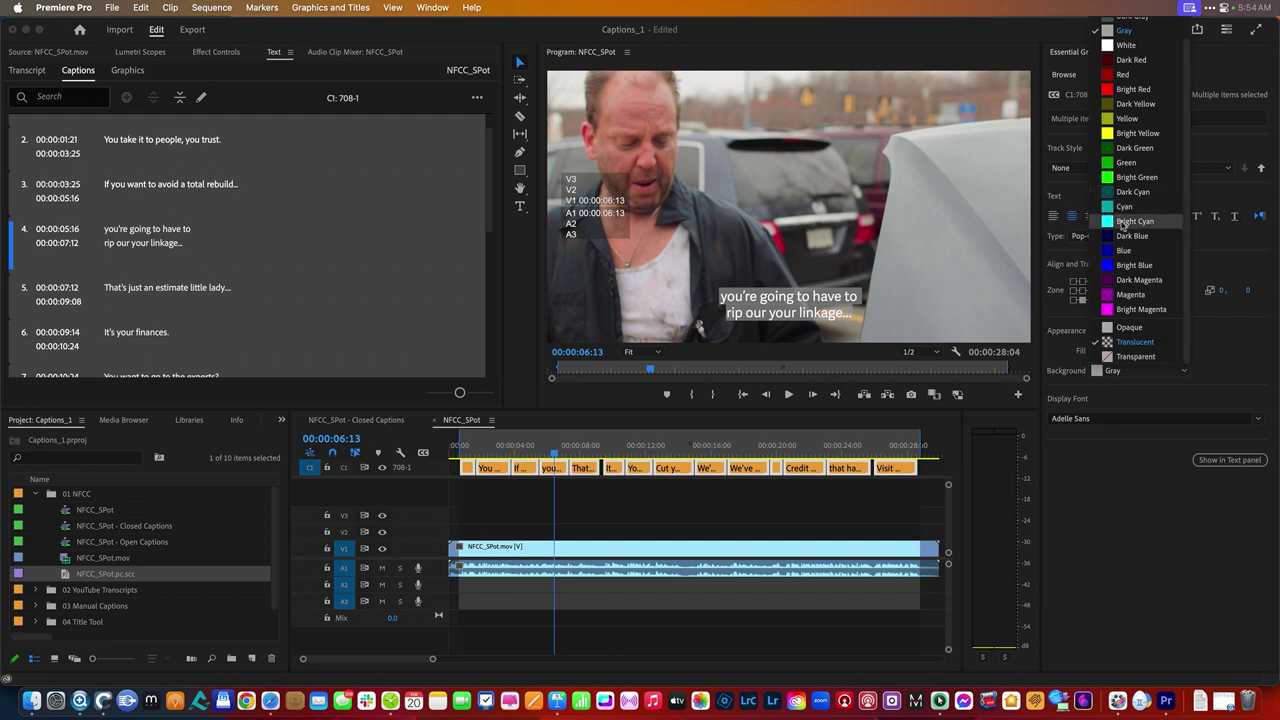
{"action": "left_click", "coordinate": [1132, 38]}
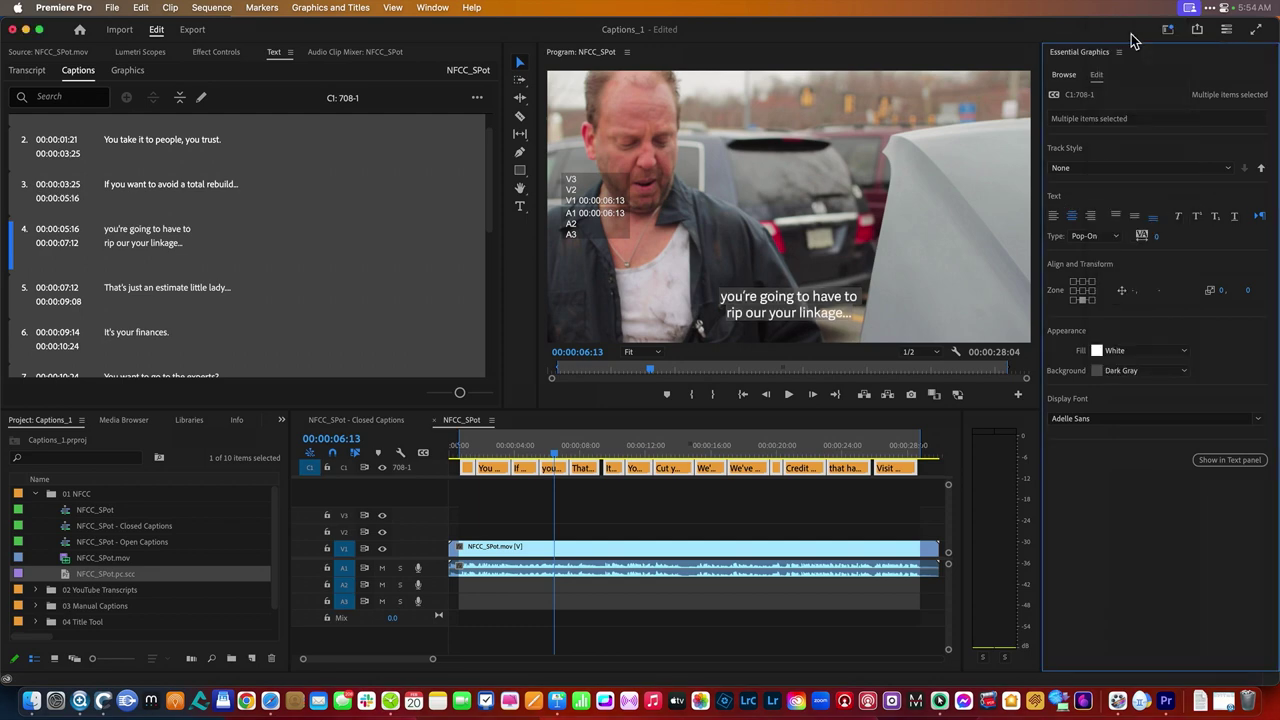
{"action": "left_click", "coordinate": [1140, 373]}
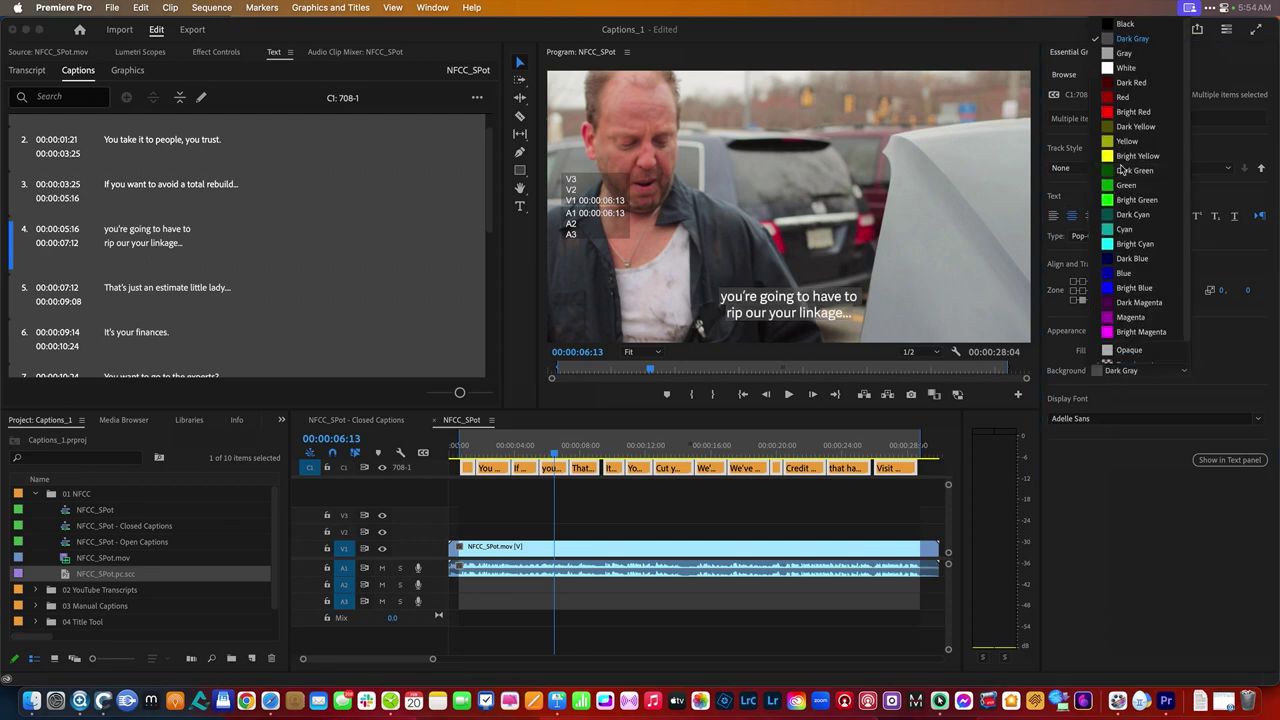
{"action": "left_click", "coordinate": [1124, 24]}
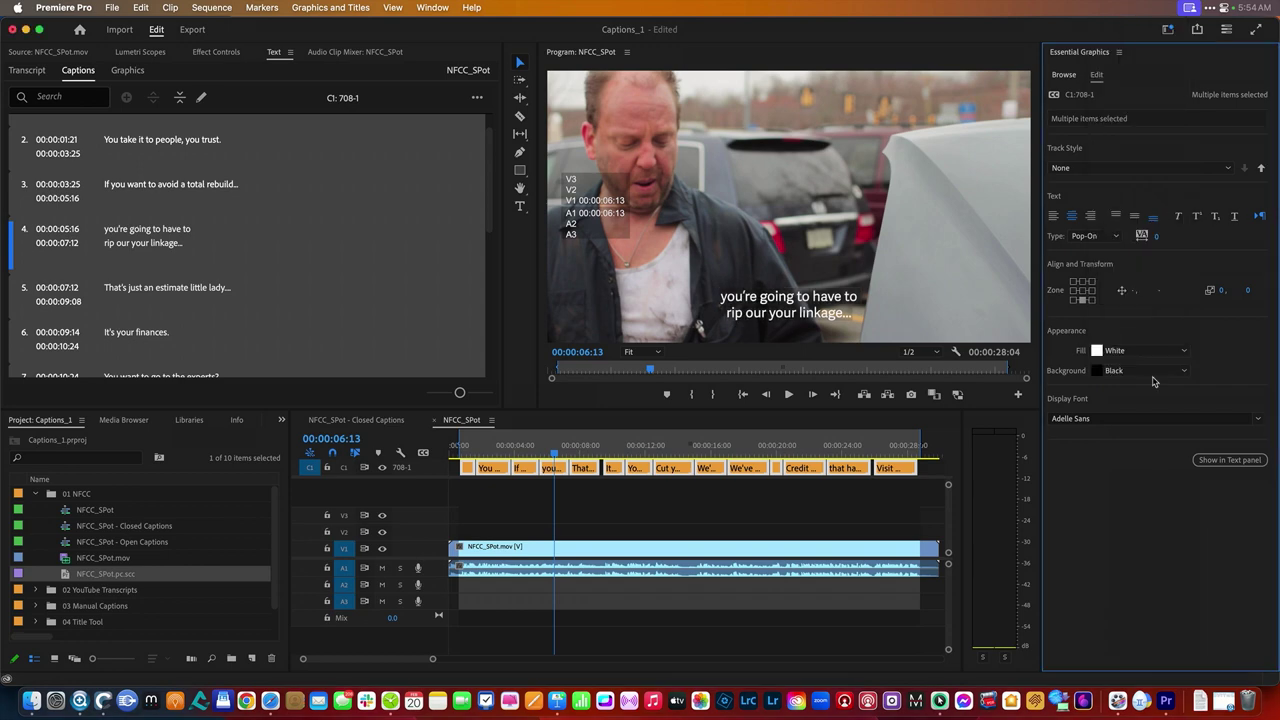
{"action": "left_click_drag", "start_coordinate": [487, 452], "coordinate": [928, 457]}
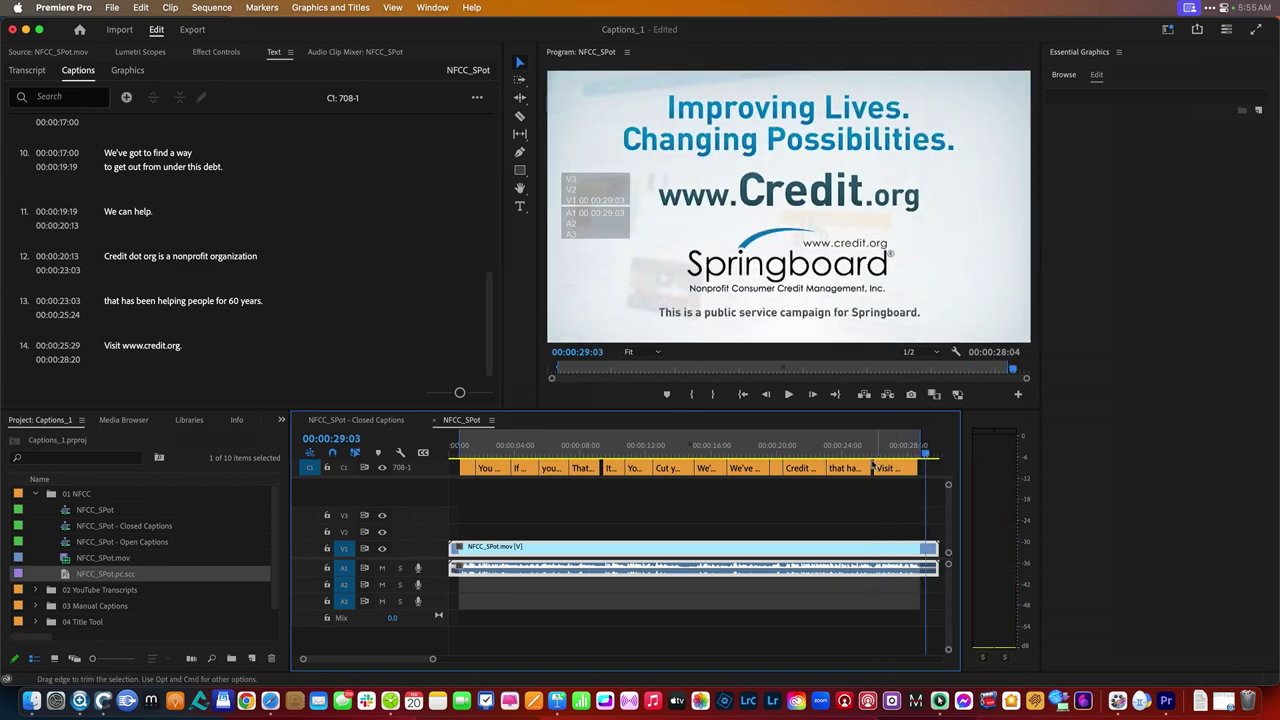
{"action": "left_click", "coordinate": [465, 447]}
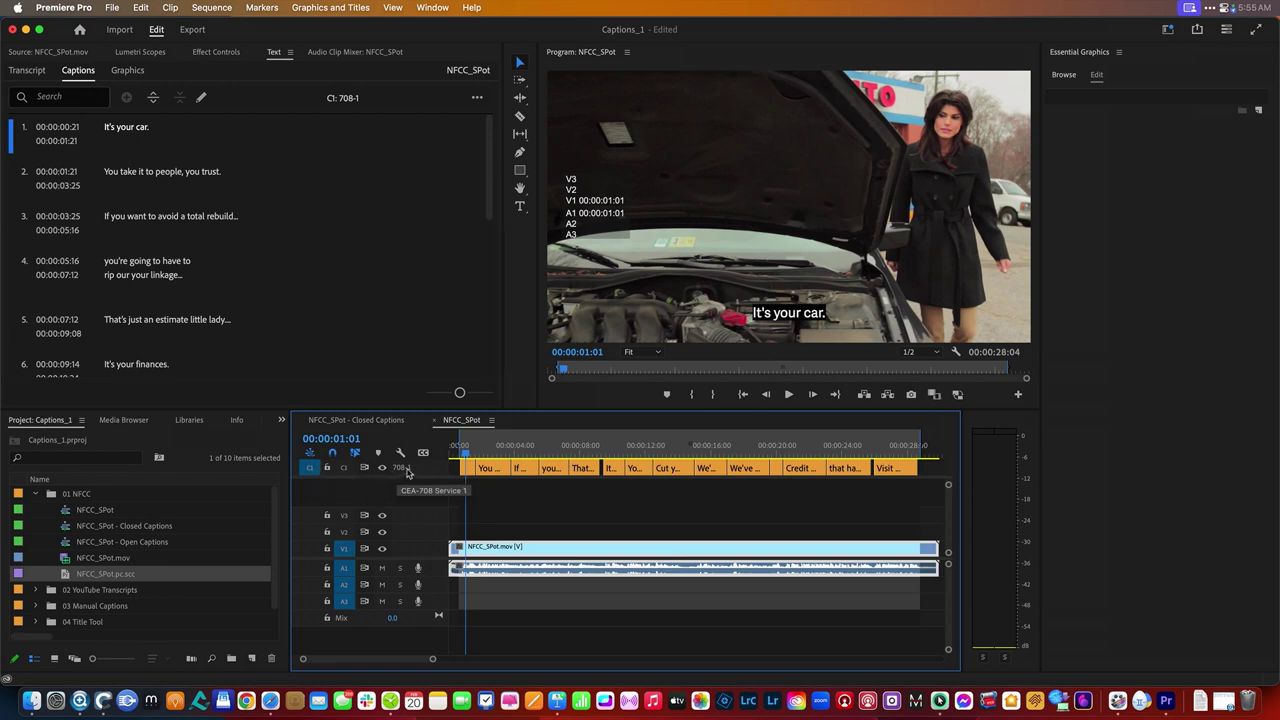
Add a new caption track with the Subtitle format above the 708-1 track
{"action": "right_click", "coordinate": [405, 471]}
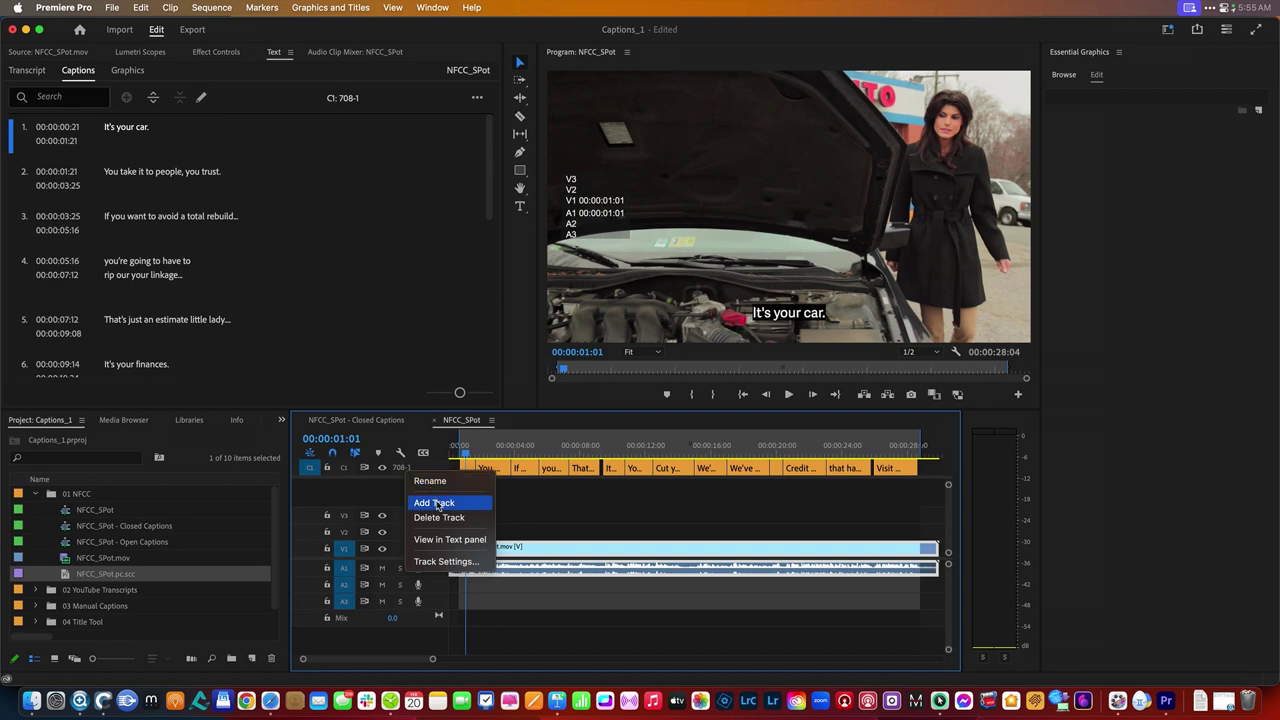
{"action": "left_click", "coordinate": [434, 503]}
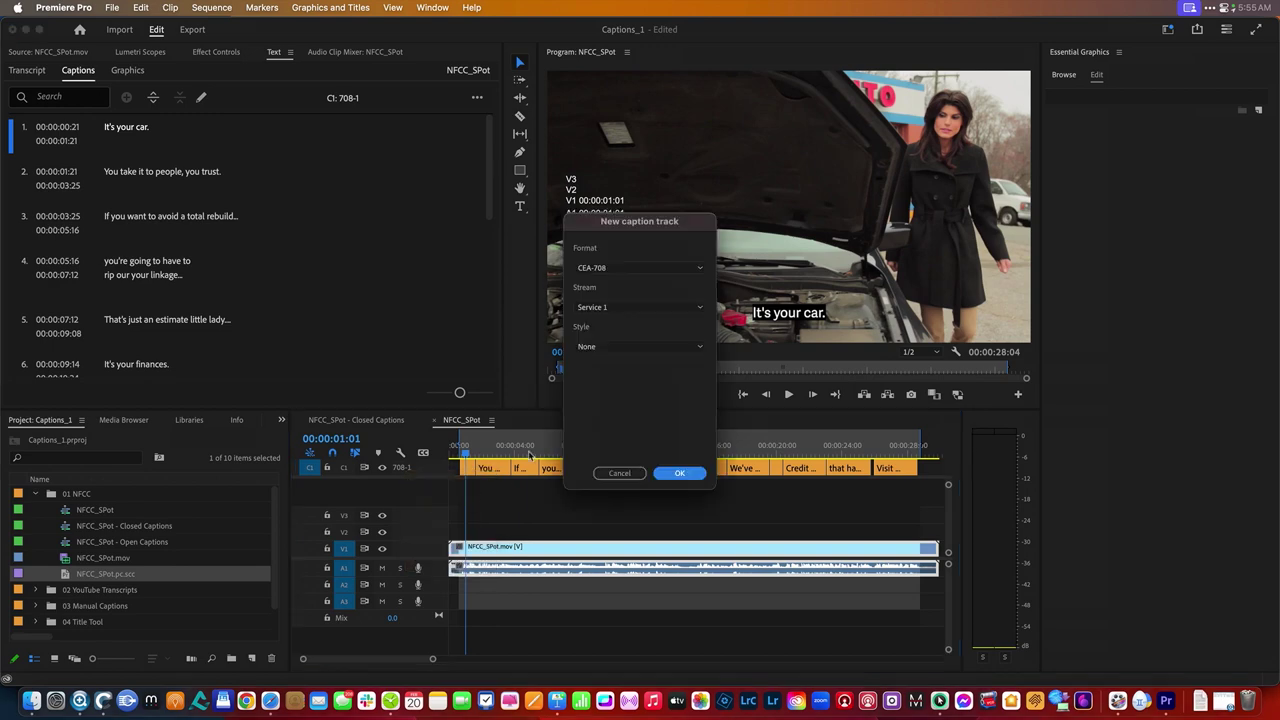
{"action": "left_click", "coordinate": [622, 270]}
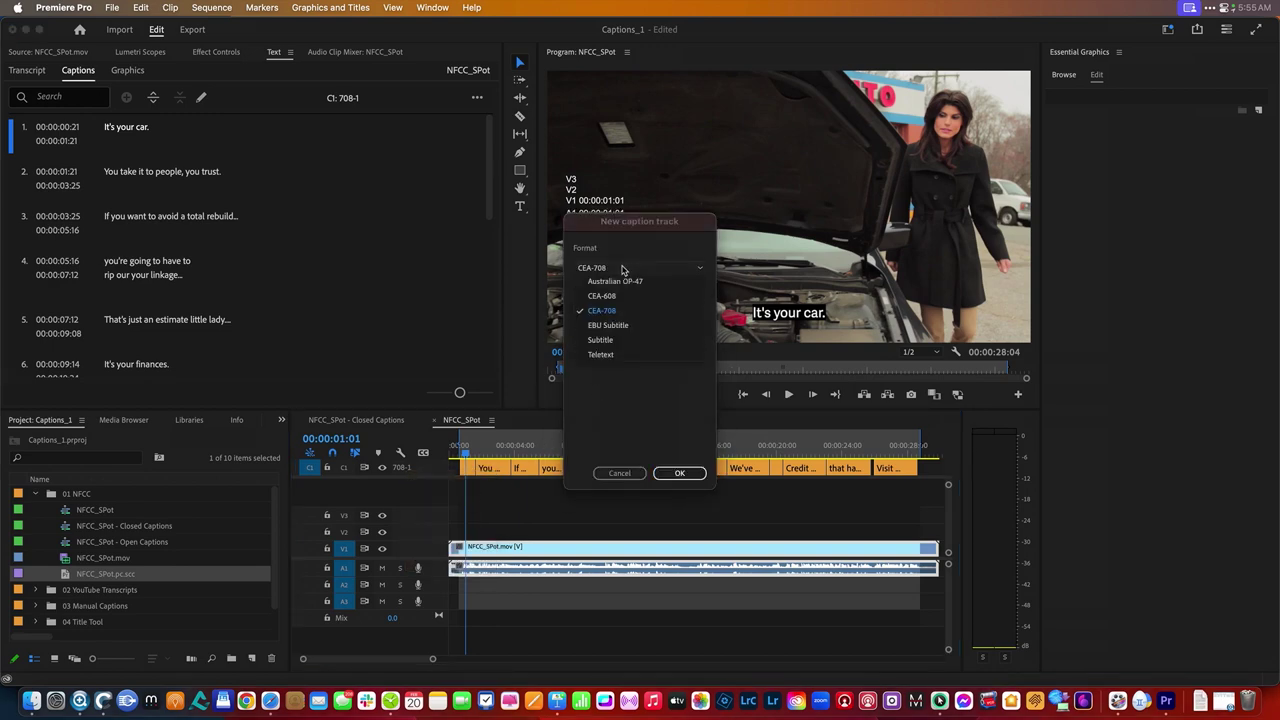
{"action": "left_click", "coordinate": [635, 343]}
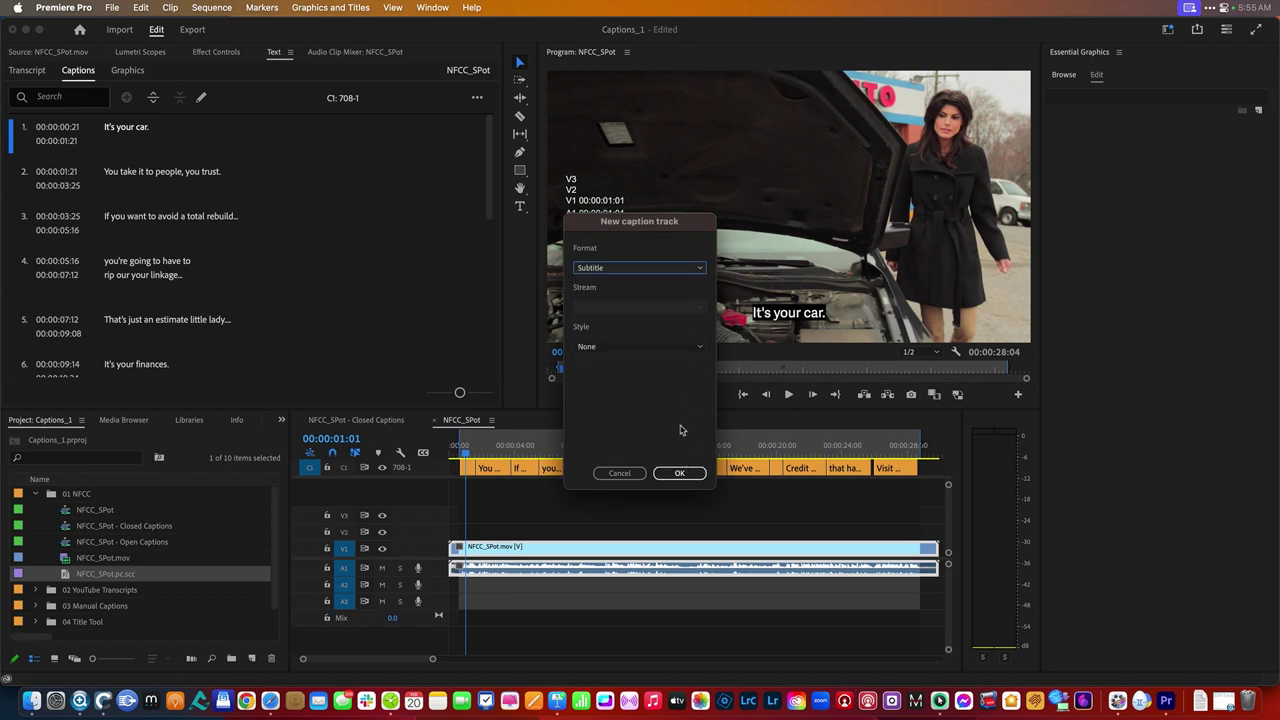
{"action": "left_click", "coordinate": [680, 474]}
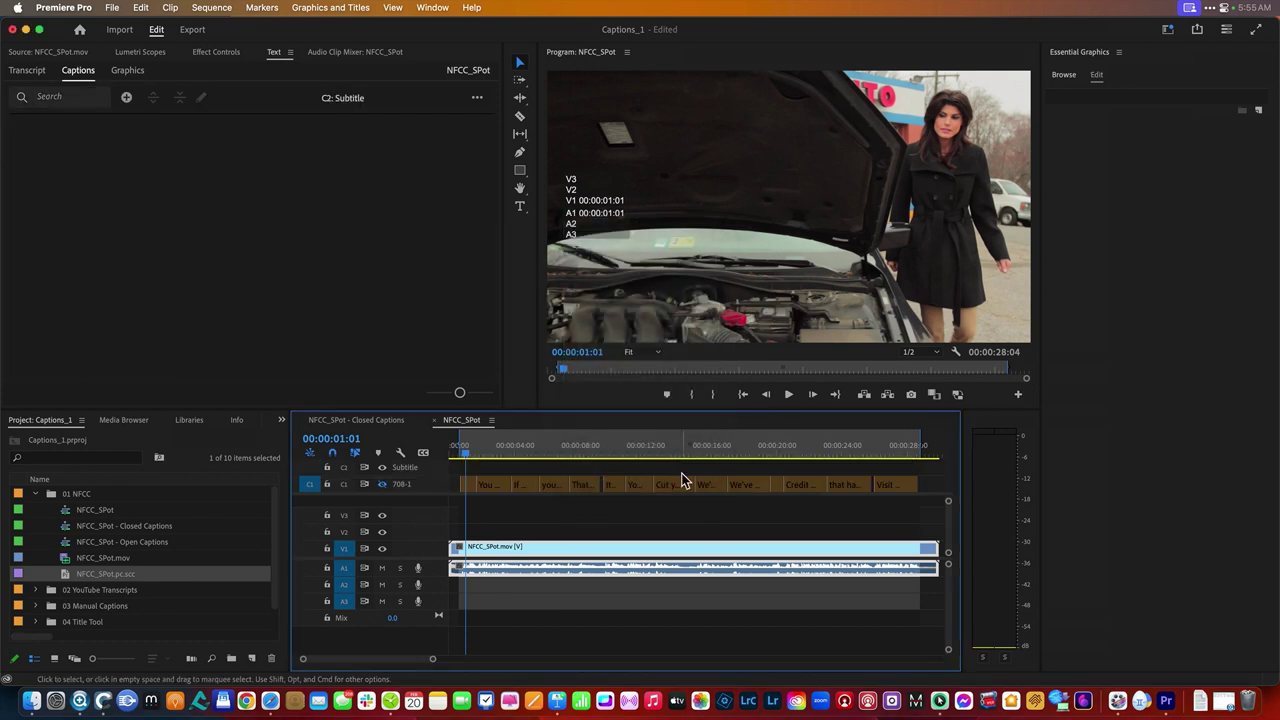
Select all 708-1 captions and copy them onto the Subtitle track
{"action": "left_click", "coordinate": [453, 483]}
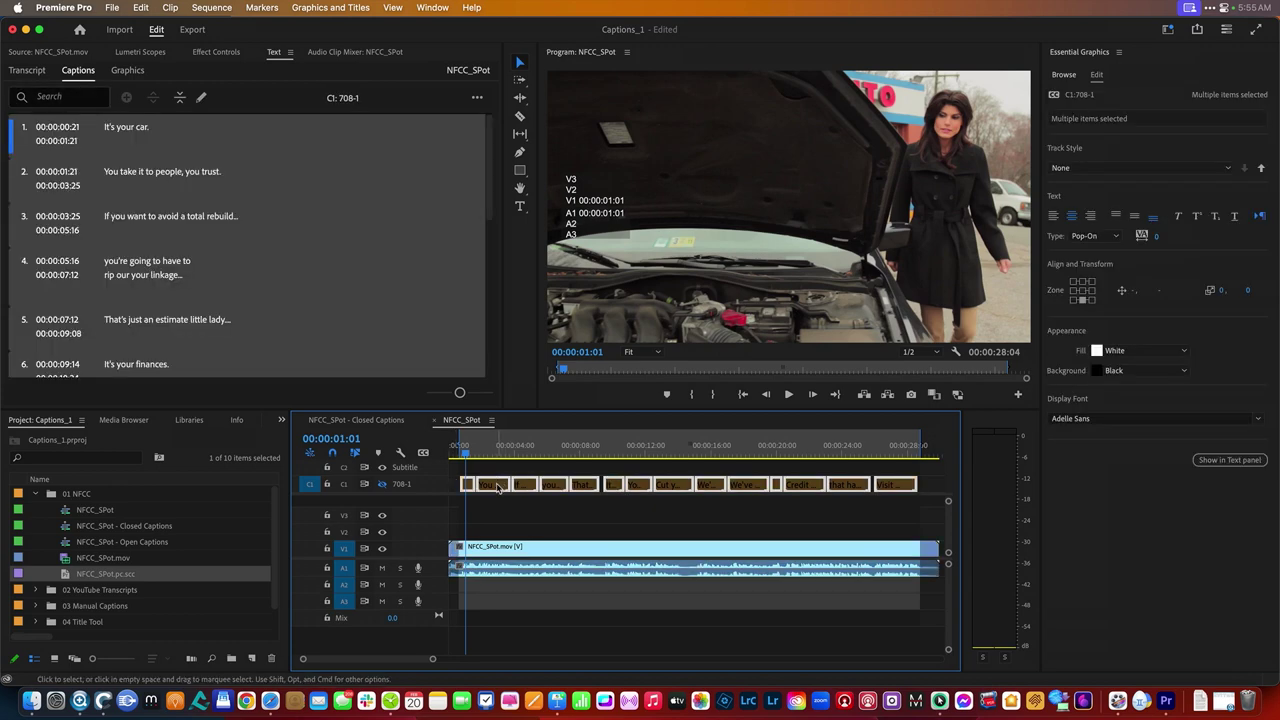
{"action": "key", "text": "super+a"}
{"action": "left_click_drag", "start_coordinate": [499, 487], "coordinate": [498, 472]}
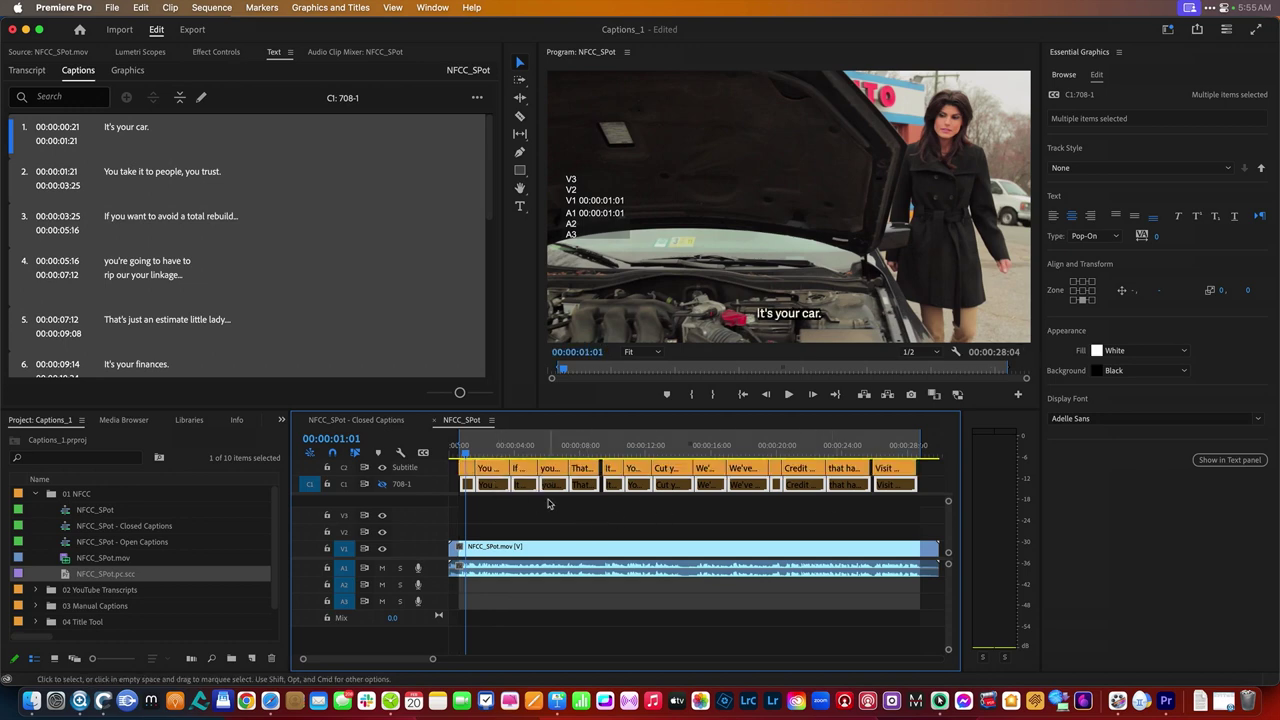
Shift the Subtitle captions so 'It's your car.' aligns with C1 at 00:00:00:21
{"action": "scroll", "coordinate": [547, 503], "scroll_direction": "up", "scroll_amount": 5, "text": "alt"}
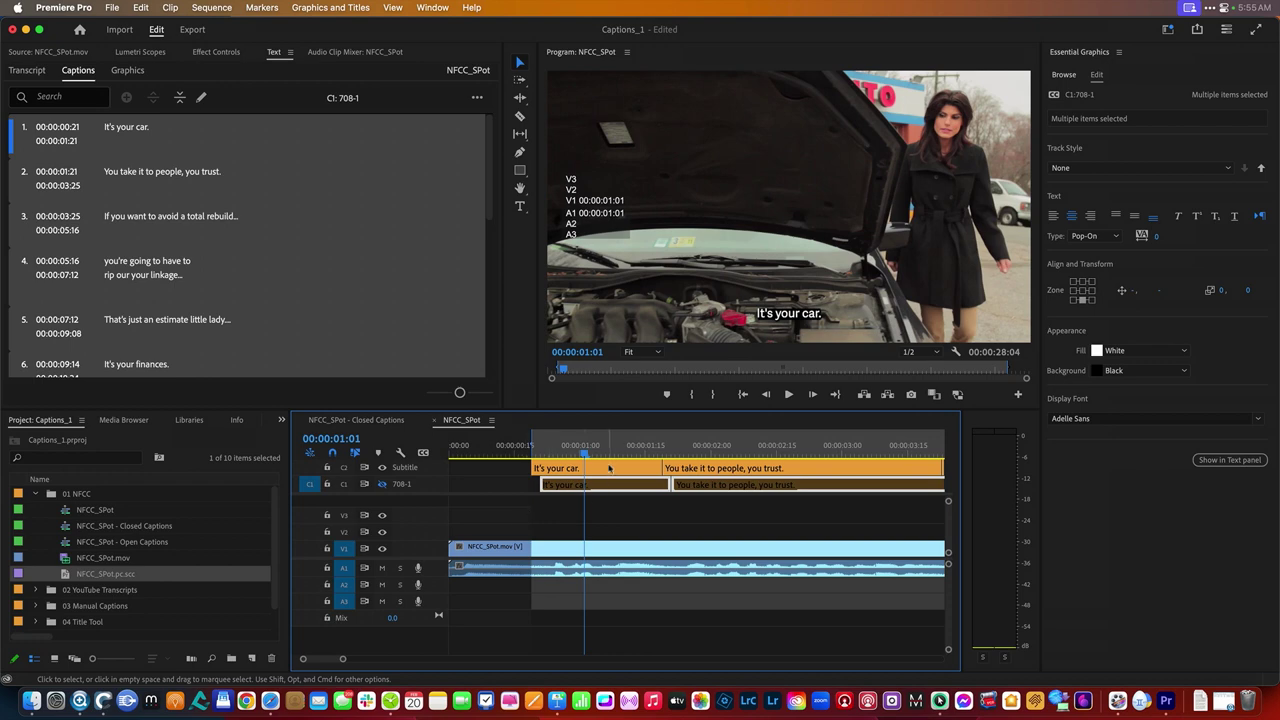
{"action": "left_click_drag", "start_coordinate": [612, 468], "coordinate": [620, 467]}
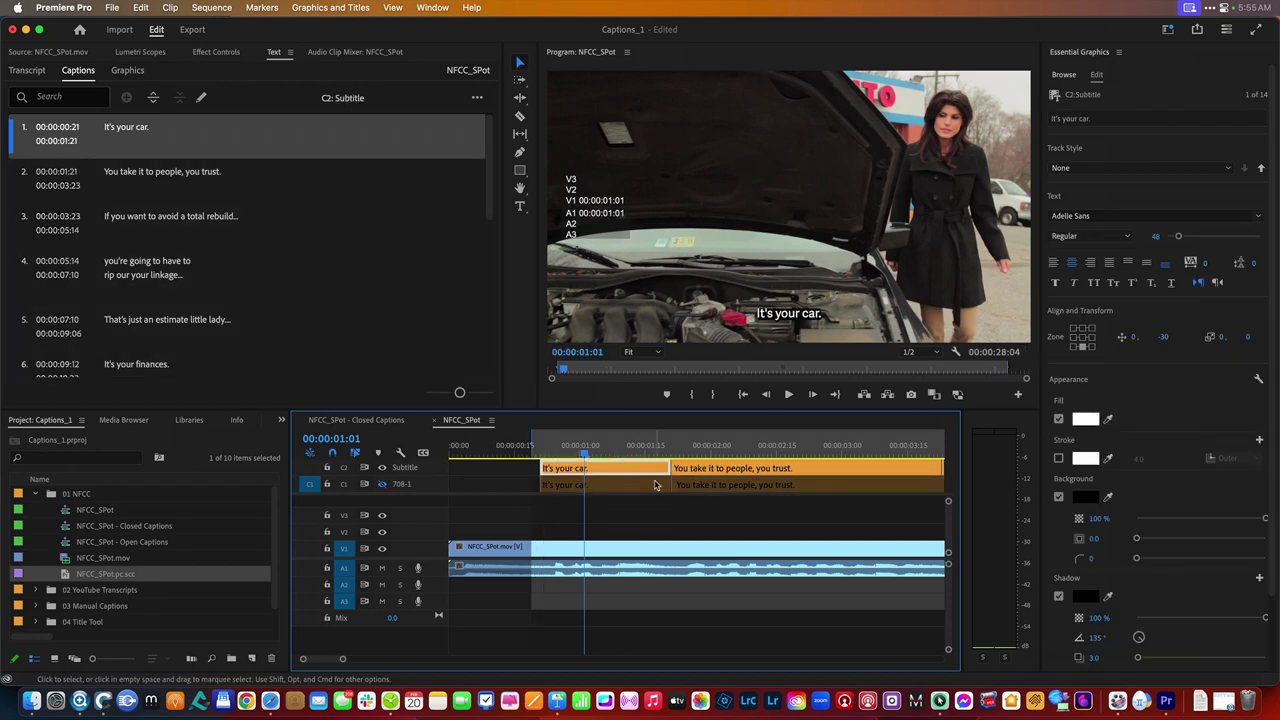
{"action": "key", "text": "super+z"}
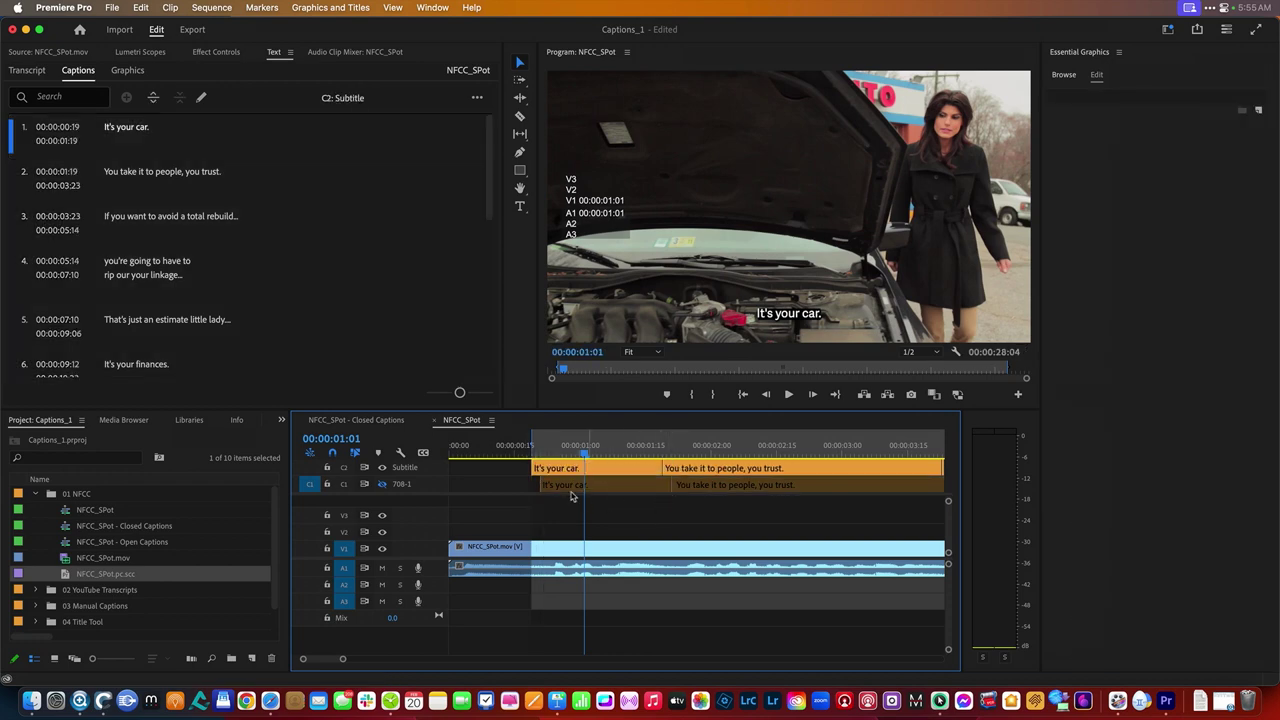
{"action": "left_click_drag", "start_coordinate": [627, 469], "coordinate": [962, 461]}
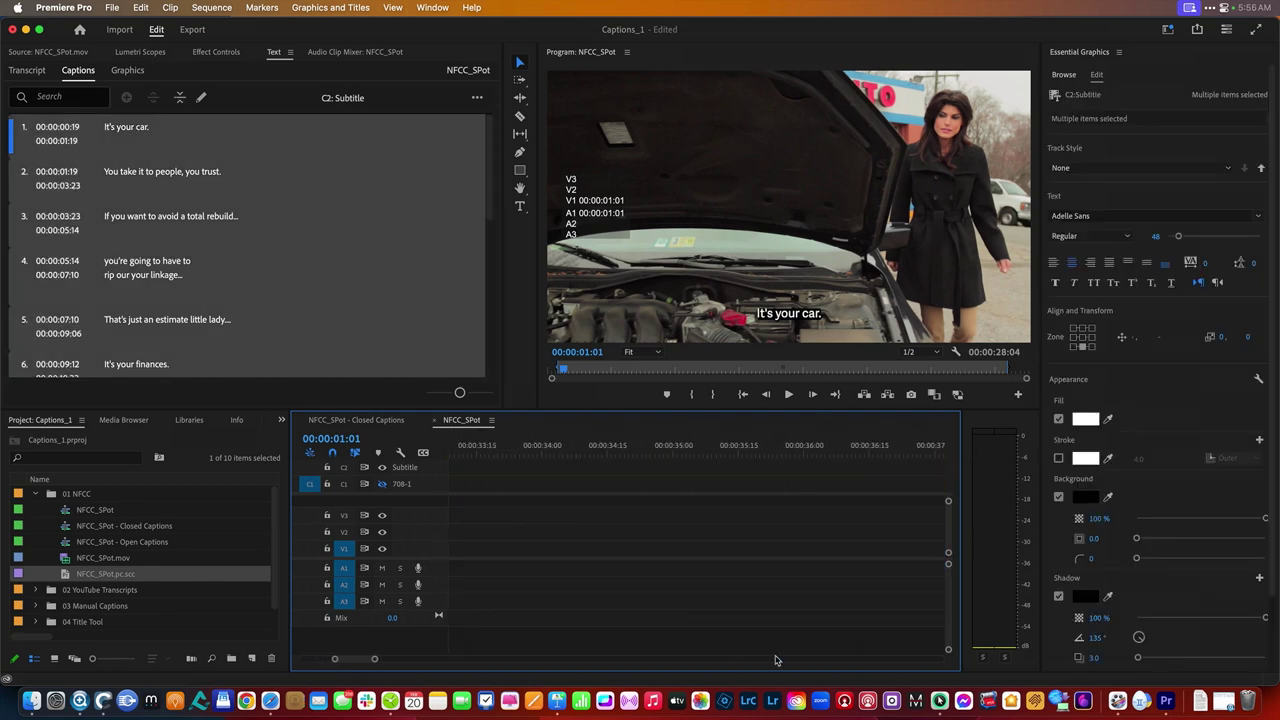
{"action": "left_click_drag", "start_coordinate": [365, 664], "coordinate": [332, 662]}
{"action": "left_click_drag", "start_coordinate": [604, 470], "coordinate": [616, 470]}
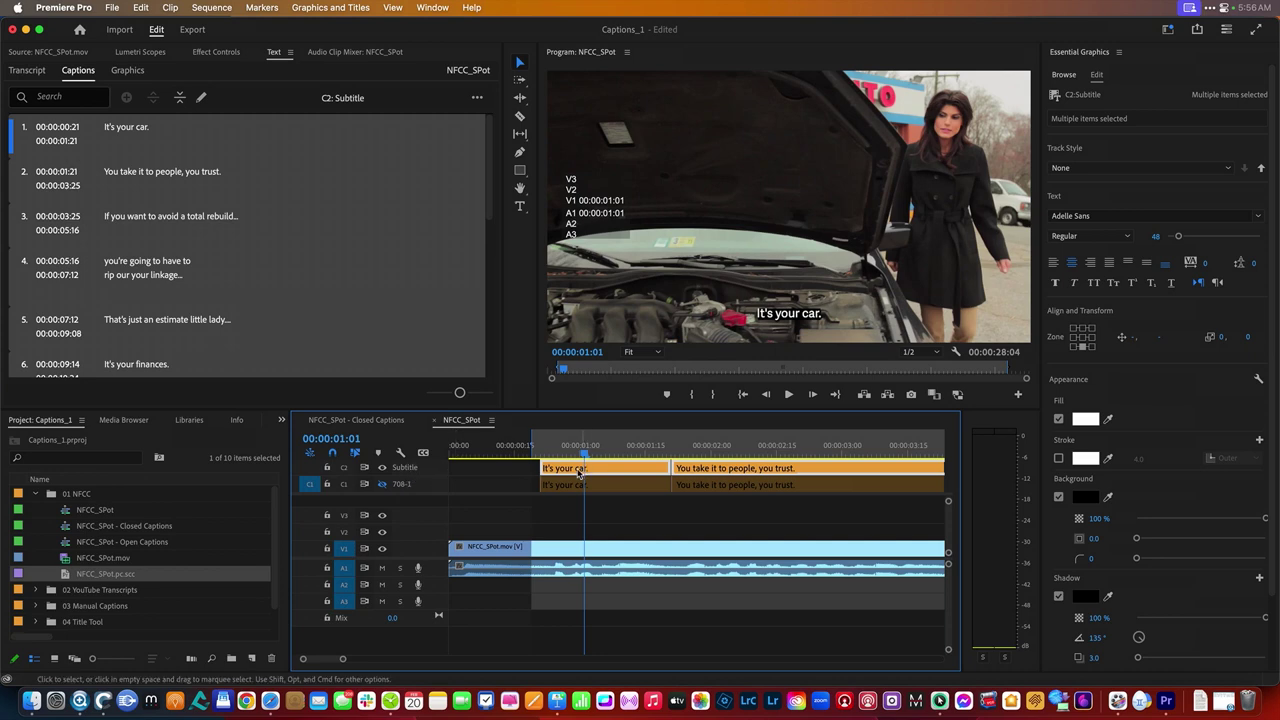
Hide the 708-1 track and give the Subtitle captions font size 95 with no background
{"action": "left_click", "coordinate": [383, 485]}
{"action": "scroll", "coordinate": [527, 475], "scroll_direction": "right", "scroll_amount": 10}
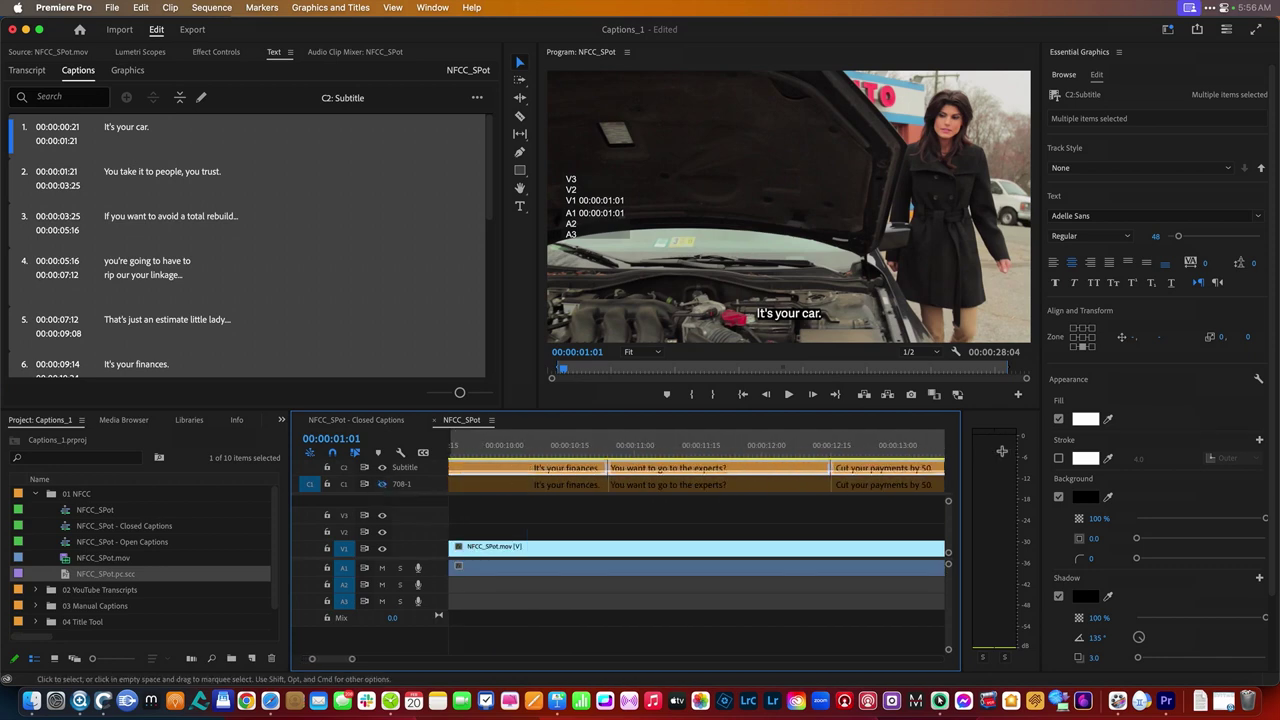
{"action": "scroll", "coordinate": [591, 468], "scroll_direction": "right", "scroll_amount": 15}
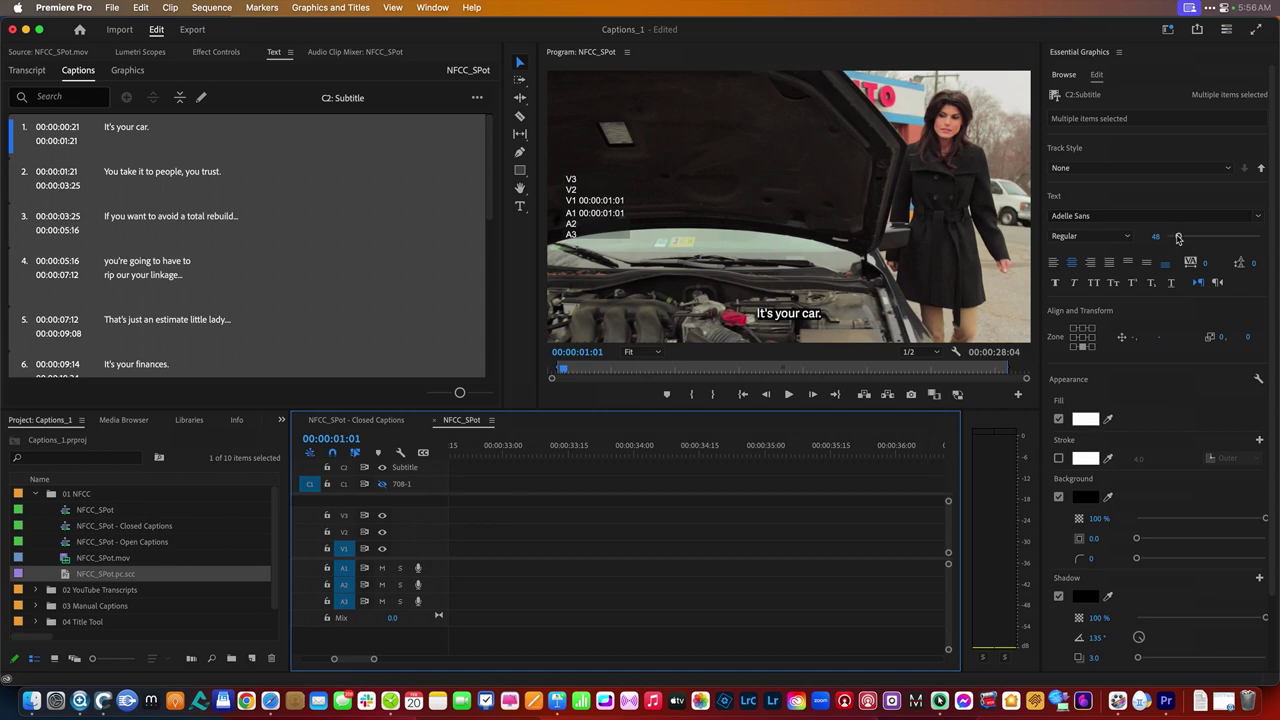
{"action": "left_click_drag", "start_coordinate": [1178, 238], "coordinate": [1189, 240]}
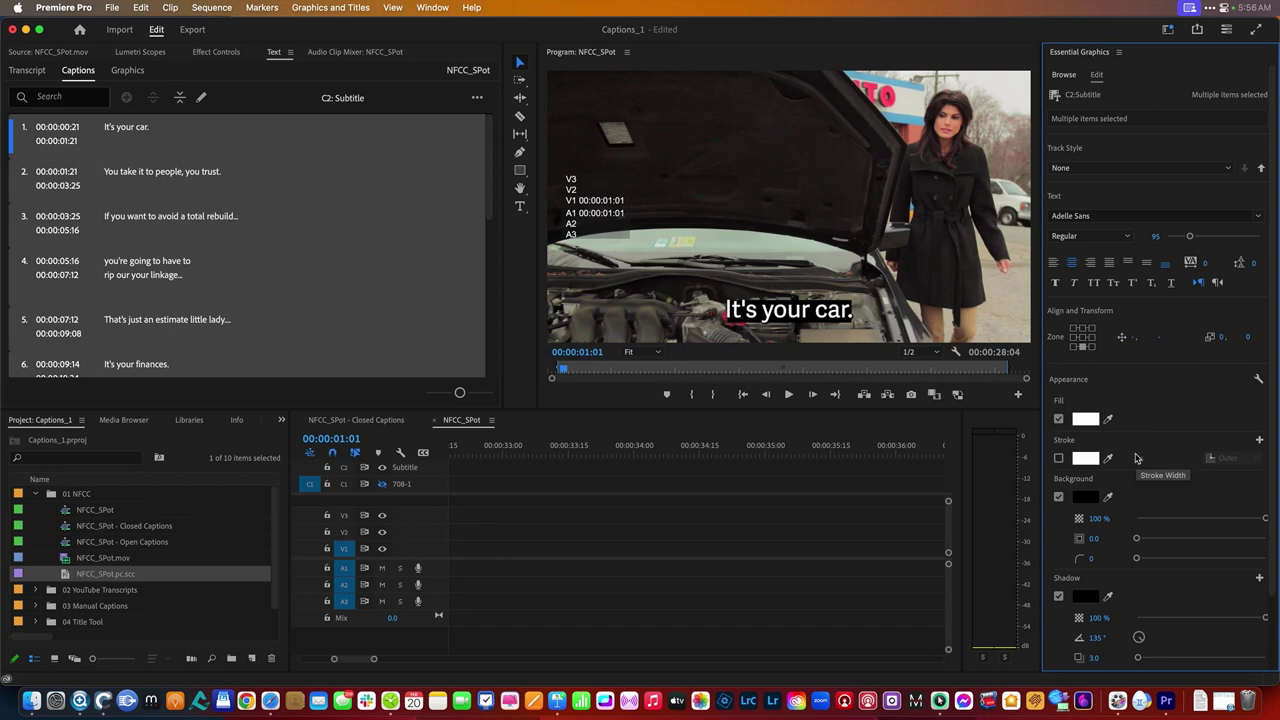
{"action": "left_click", "coordinate": [1058, 498]}
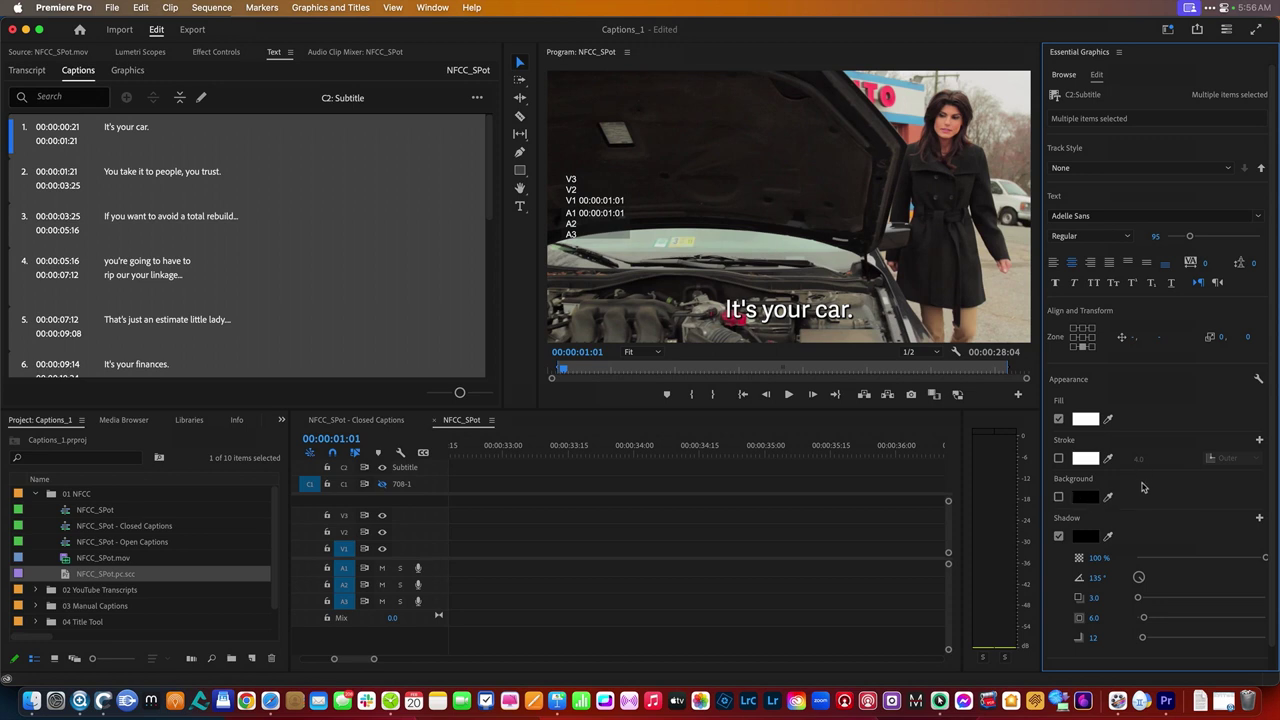
{"action": "scroll", "coordinate": [1143, 493], "scroll_direction": "down", "scroll_amount": 1}
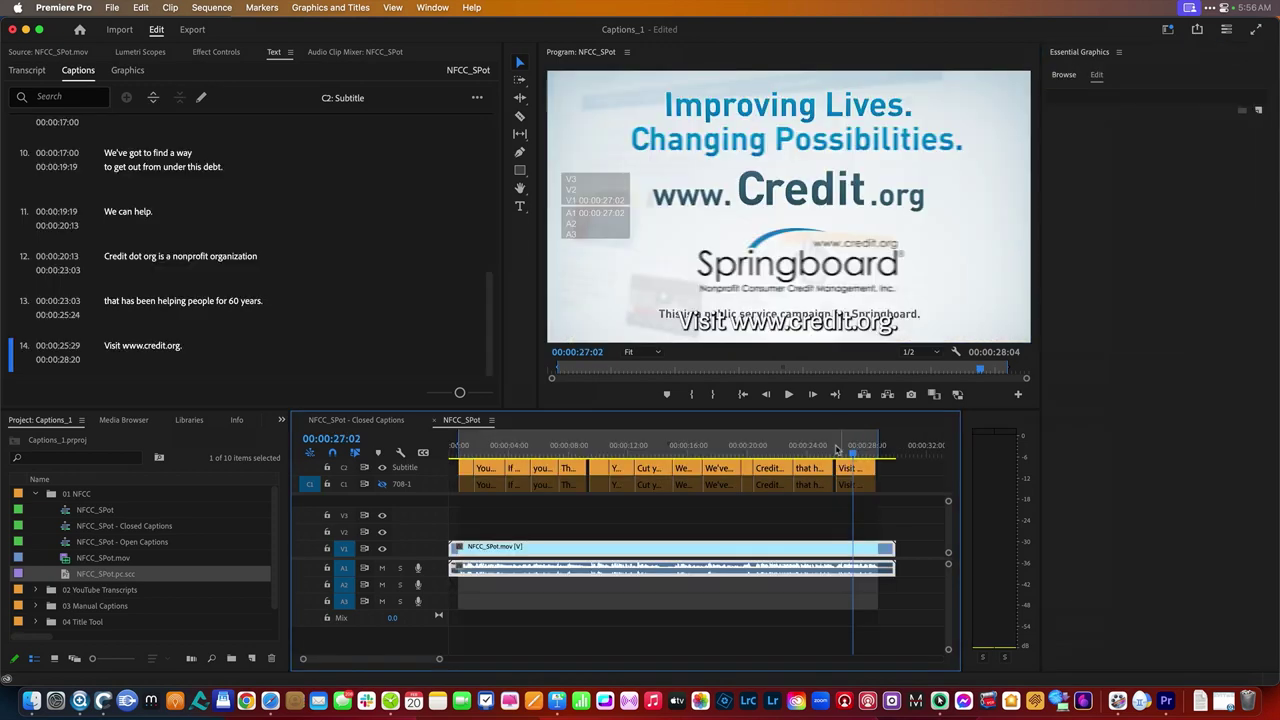
Add the speaker label 'MAN ON TV:' on its own line in caption 8
{"action": "left_click", "coordinate": [820, 446]}
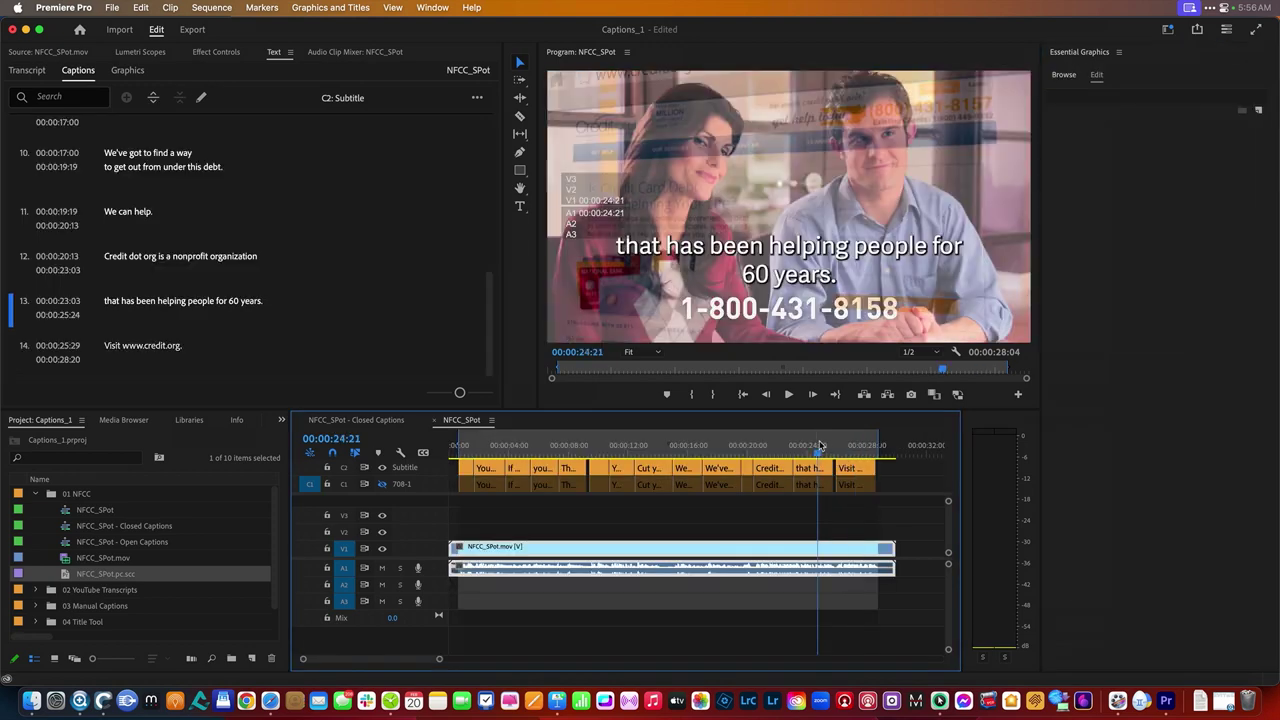
{"action": "left_click", "coordinate": [467, 445]}
{"action": "left_click_drag", "start_coordinate": [467, 445], "coordinate": [646, 443]}
{"action": "left_click", "coordinate": [197, 236]}
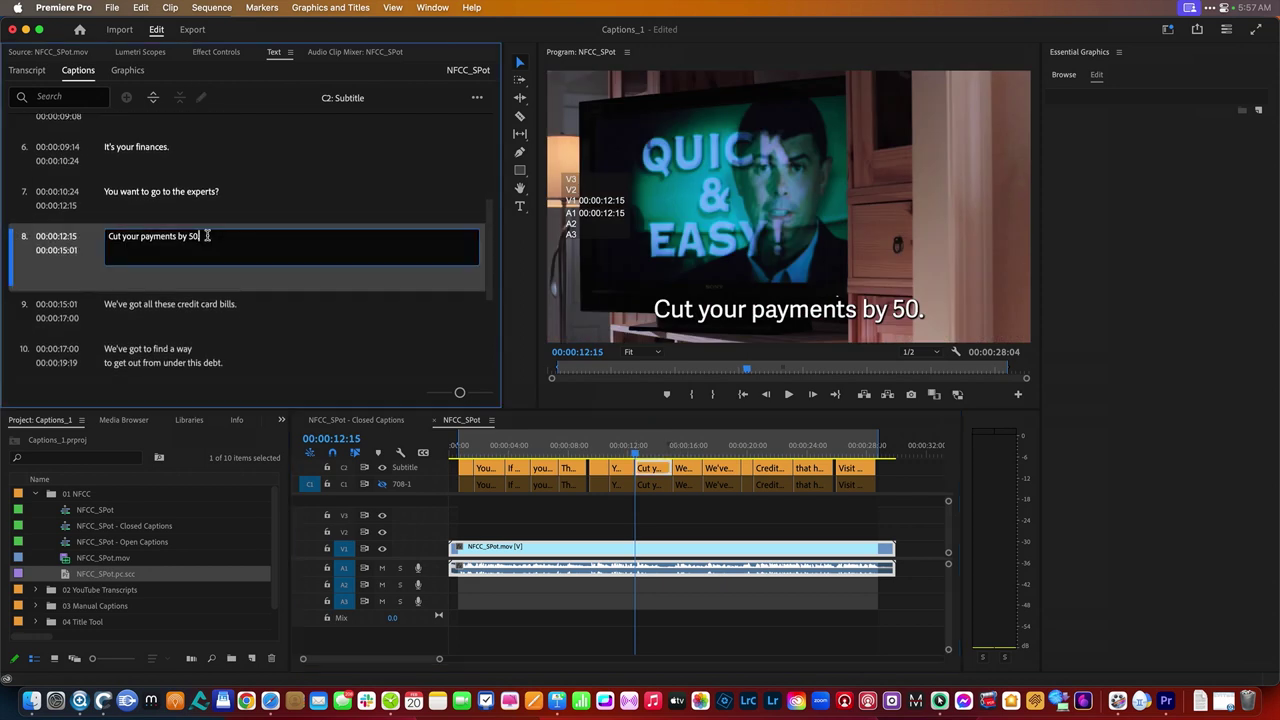
{"action": "type", "text": ".."}
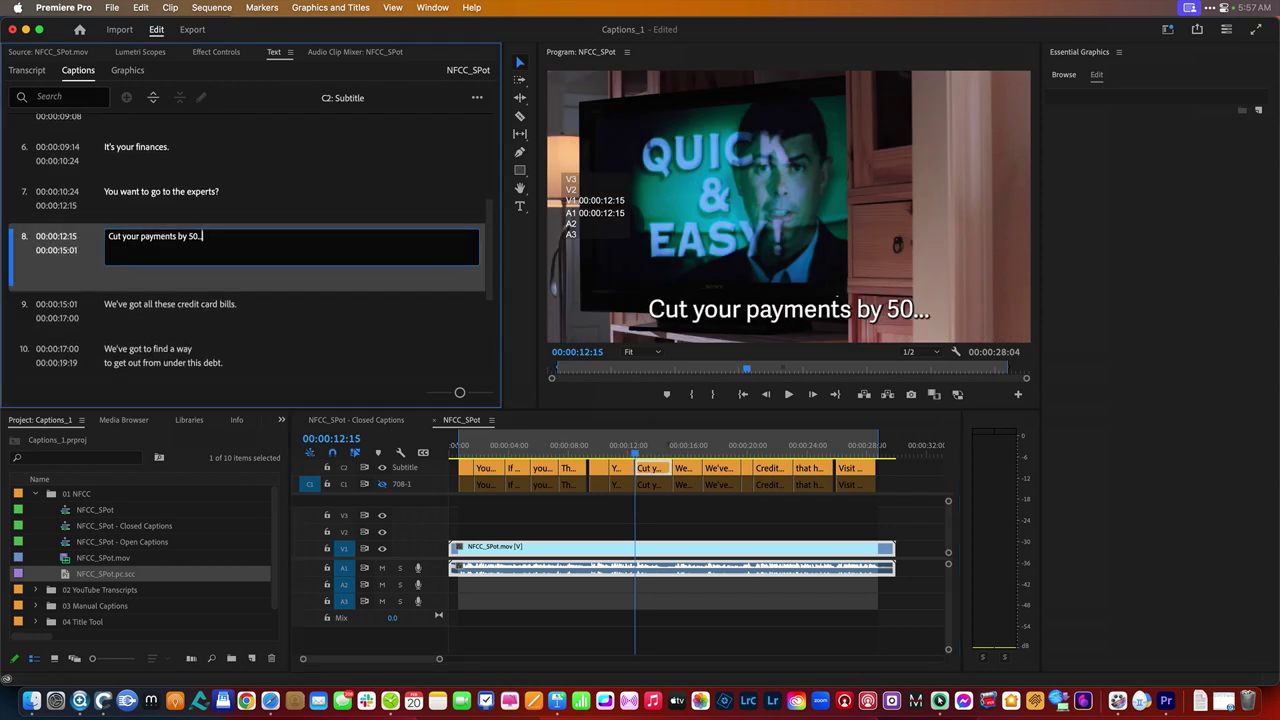
{"action": "type", "text": "MAN ON TV:"}
{"action": "key", "text": "Return"}
Break caption 9 onto two lines before 'credit'
{"action": "left_click_drag", "start_coordinate": [659, 454], "coordinate": [692, 456]}
{"action": "left_click", "coordinate": [898, 257]}
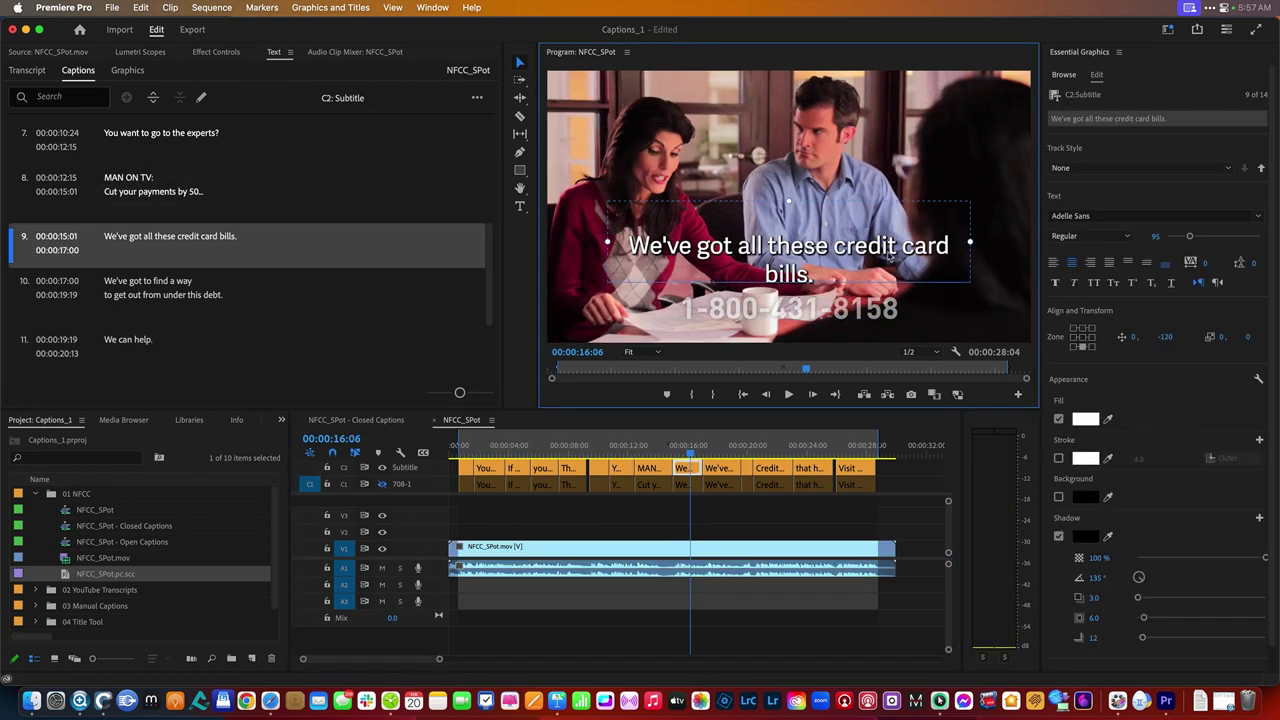
{"action": "double_click", "coordinate": [838, 257]}
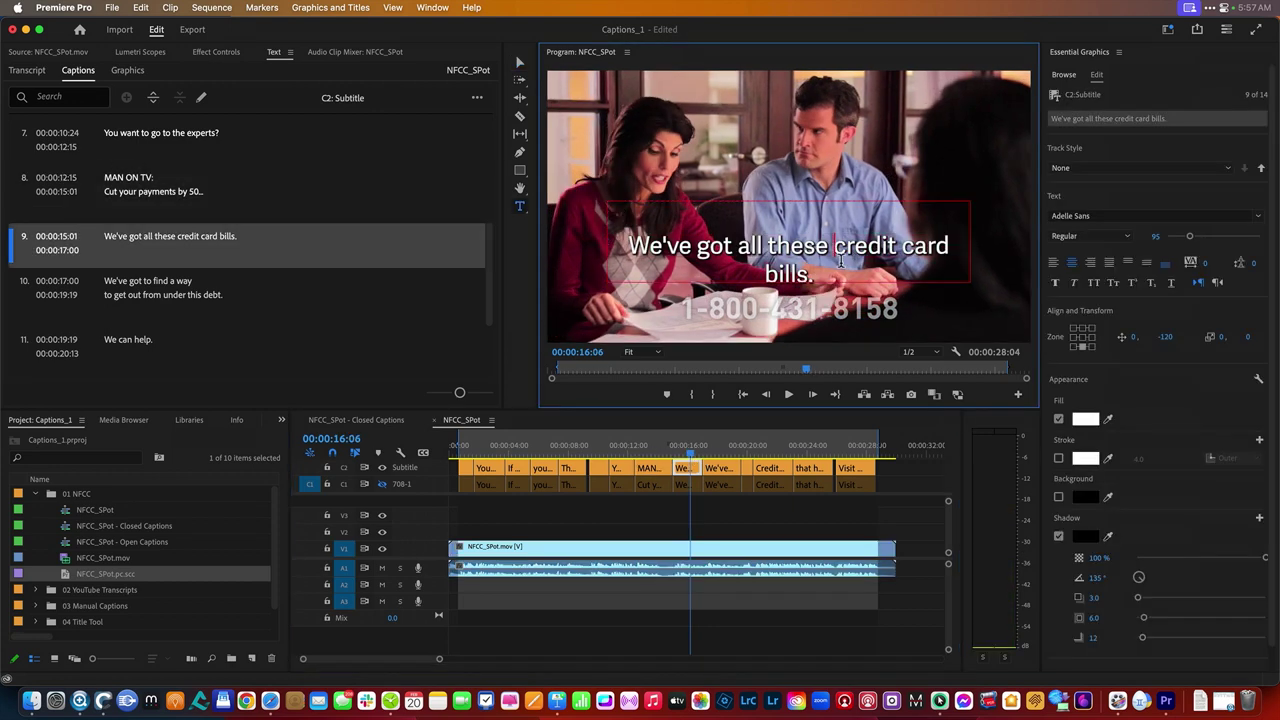
{"action": "key", "text": "Return"}
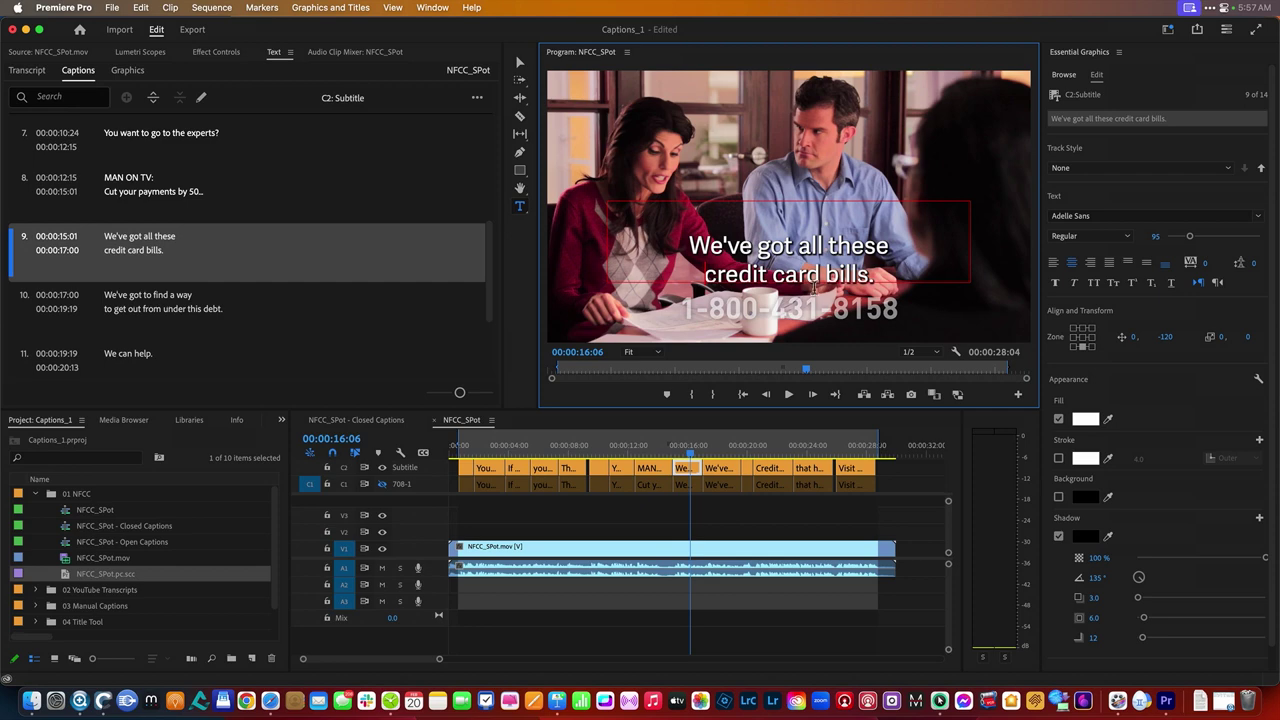
Prefix caption 12 with 'NARRATOR:' and change 'Credit dot org' to 'Credit.org'
{"action": "left_click", "coordinate": [720, 444]}
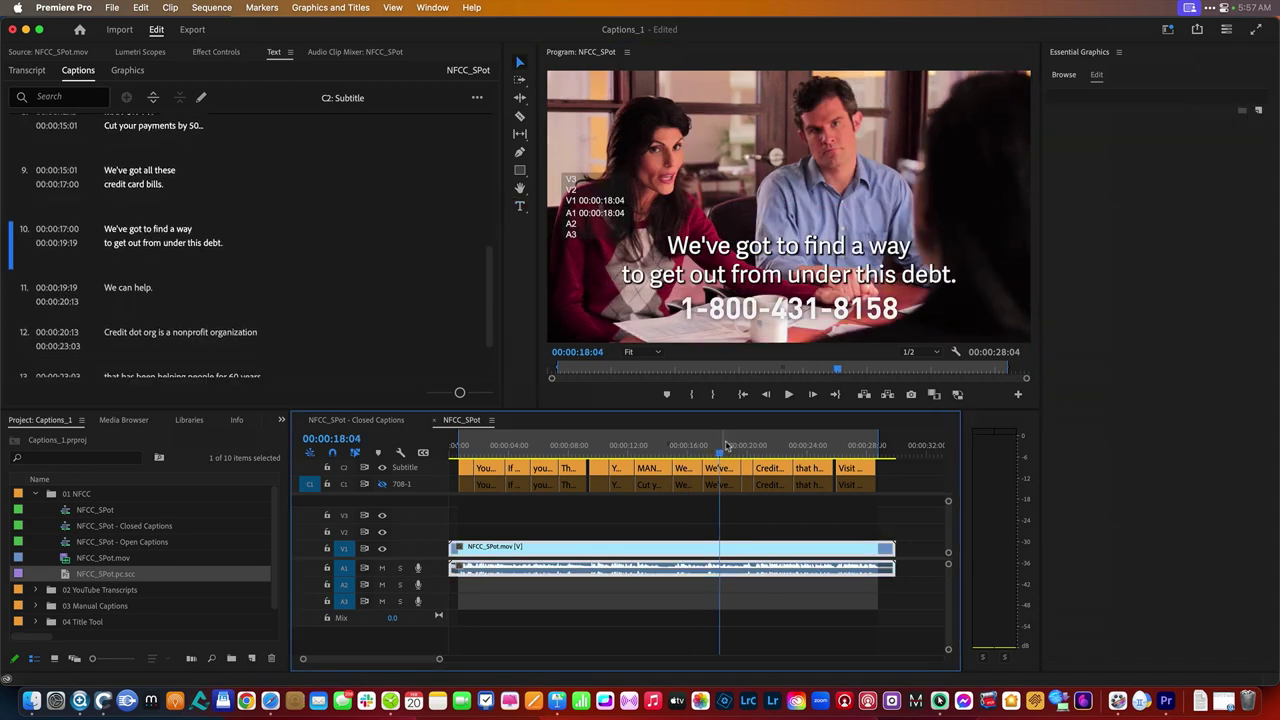
{"action": "left_click_drag", "start_coordinate": [735, 444], "coordinate": [771, 452]}
{"action": "double_click", "coordinate": [663, 250]}
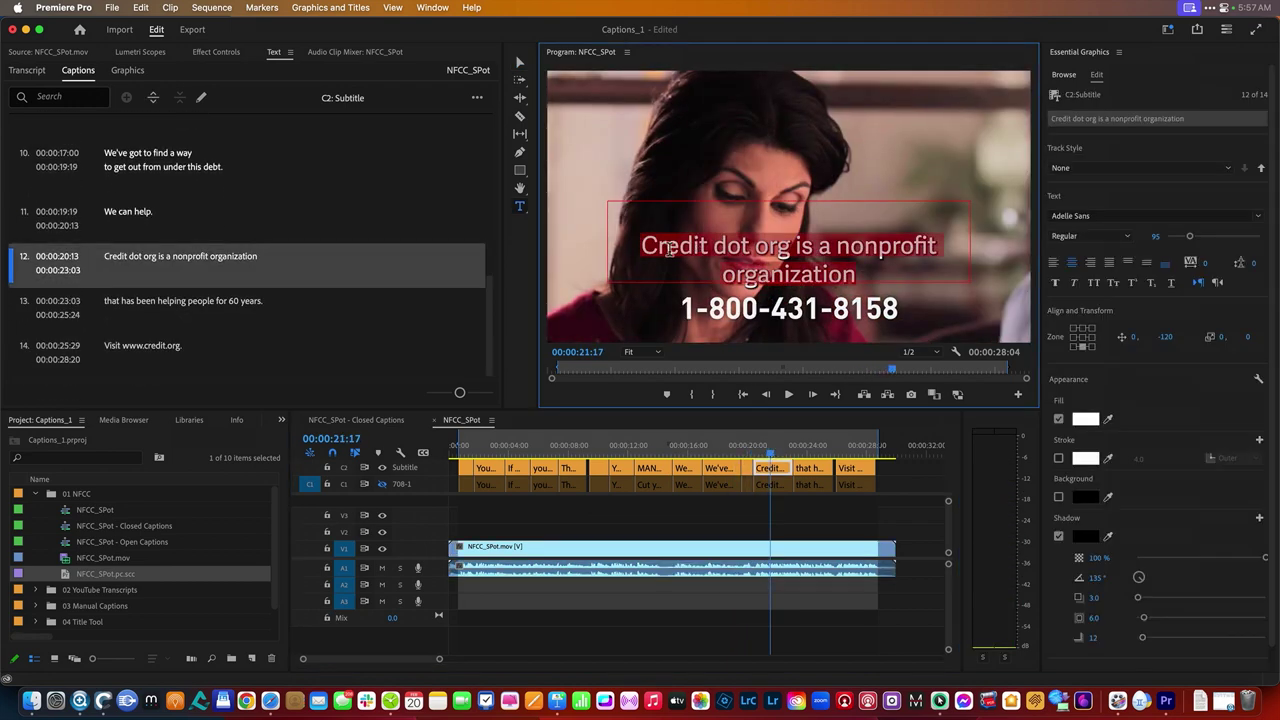
{"action": "left_click", "coordinate": [638, 250]}
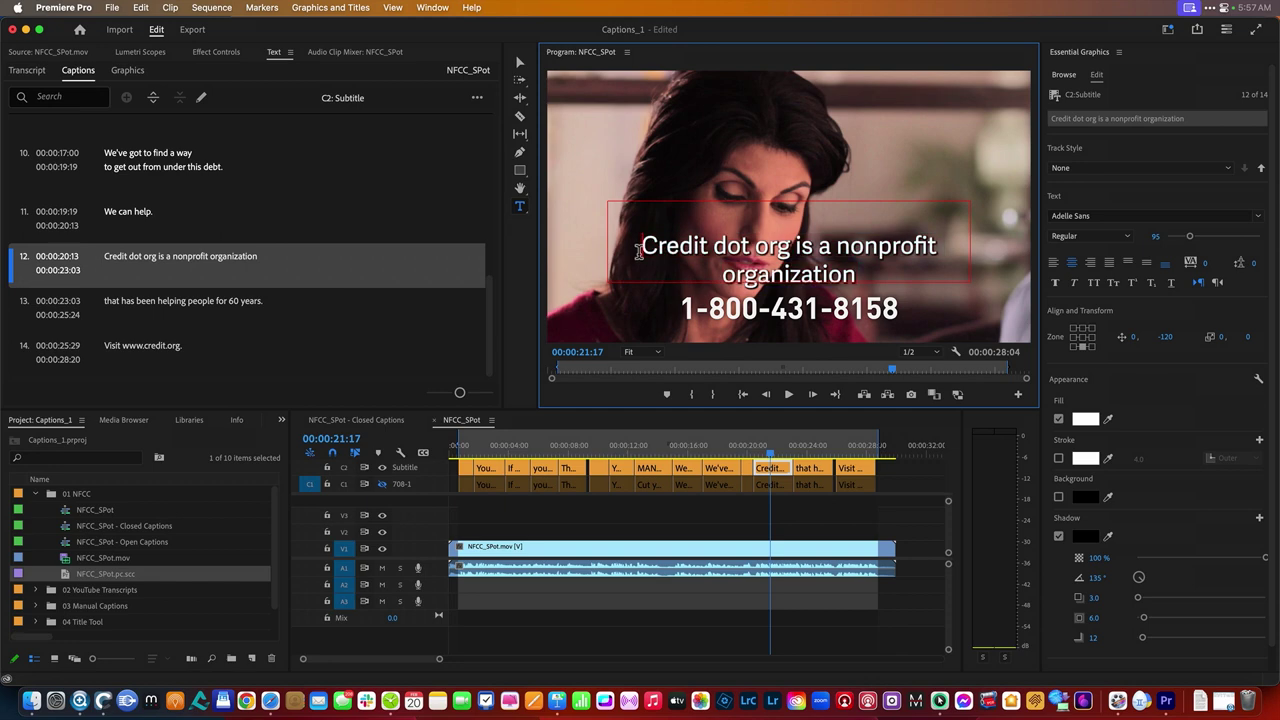
{"action": "type", "text": "NARRATOR:"}
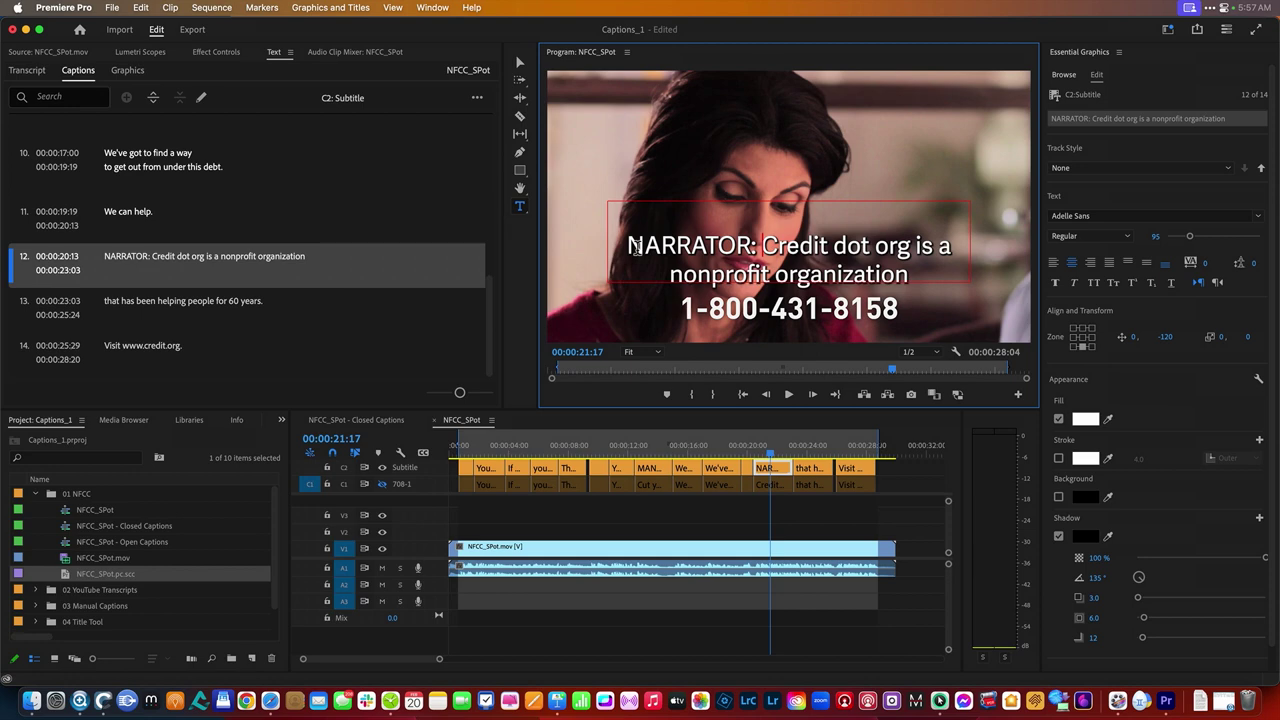
{"action": "double_click", "coordinate": [859, 246]}
{"action": "key", "text": "BackSpace"}
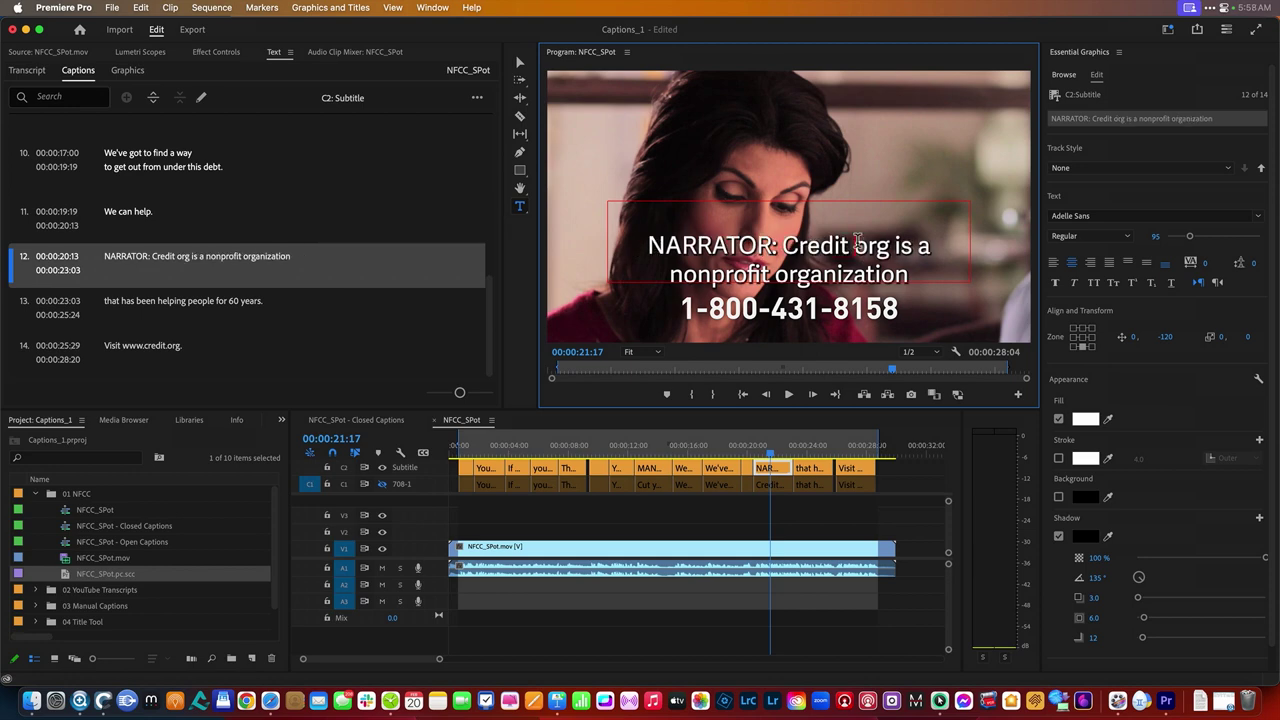
{"action": "type", "text": "."}
{"action": "key", "text": "BackSpace"}
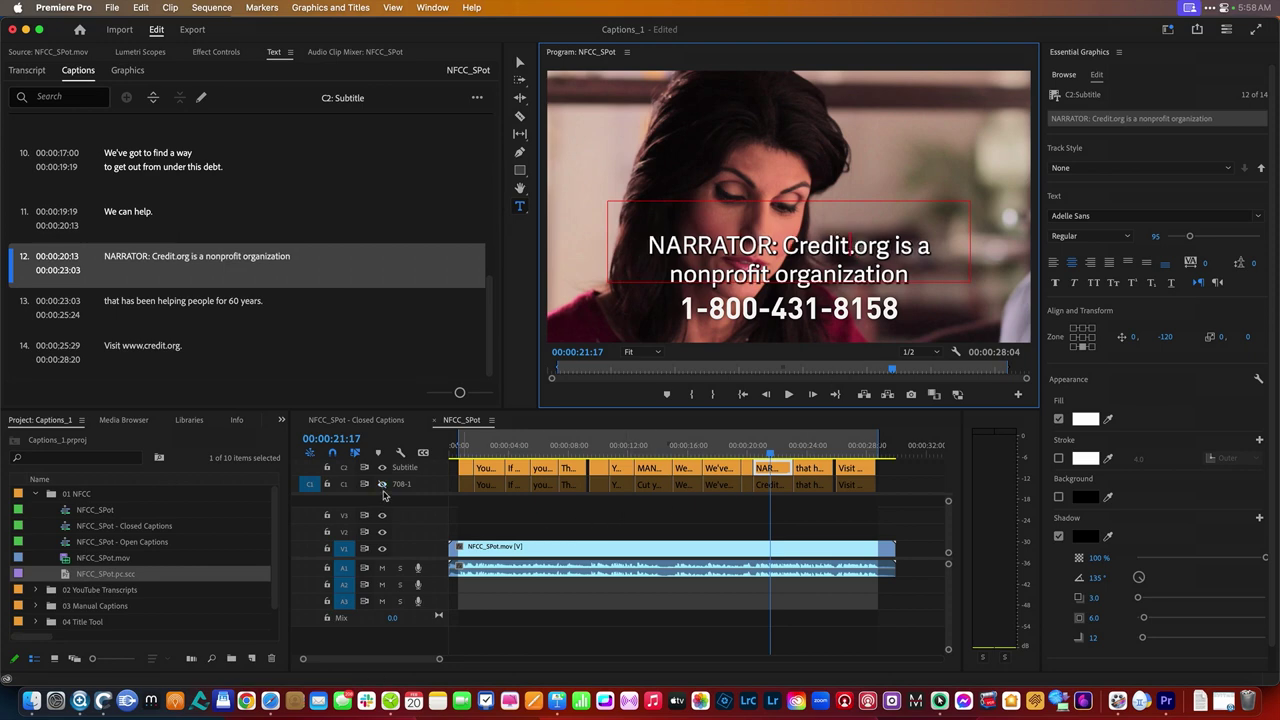
Change 'dot org' to '.org' in the 708-1 caption 12, then show the Subtitle track again
{"action": "left_click", "coordinate": [381, 478]}
{"action": "left_click", "coordinate": [382, 482]}
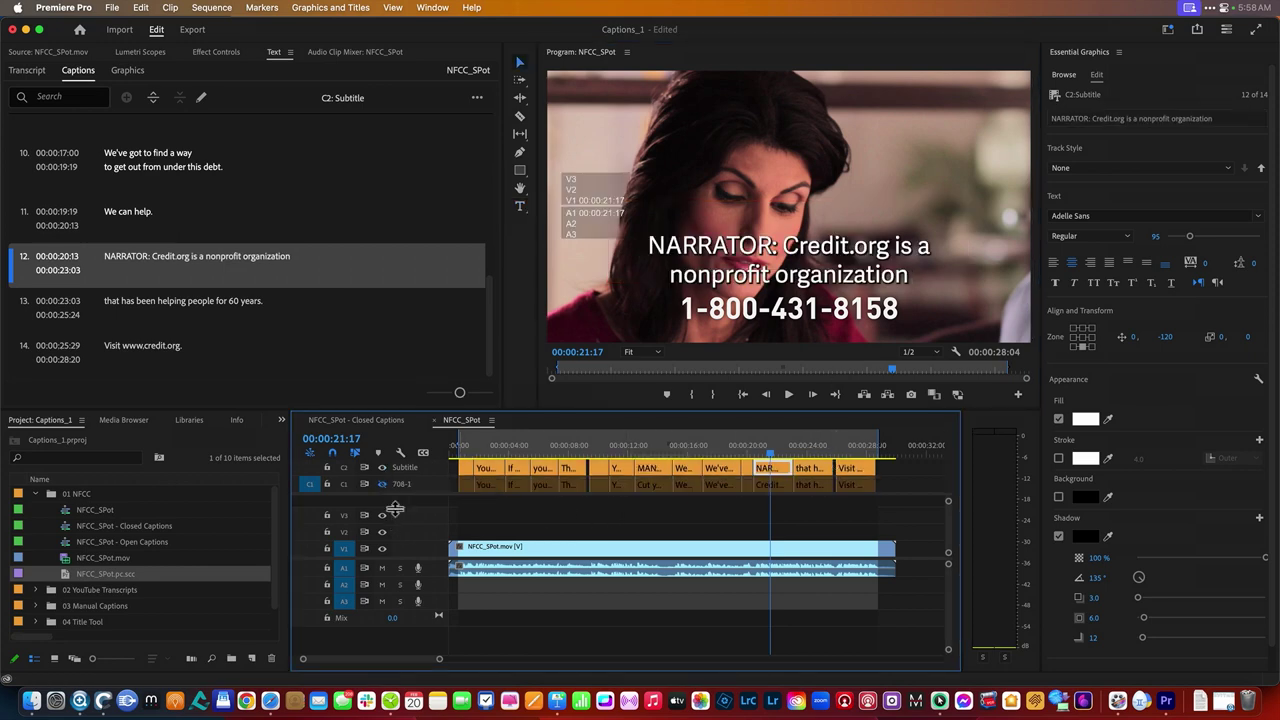
{"action": "left_click", "coordinate": [382, 484]}
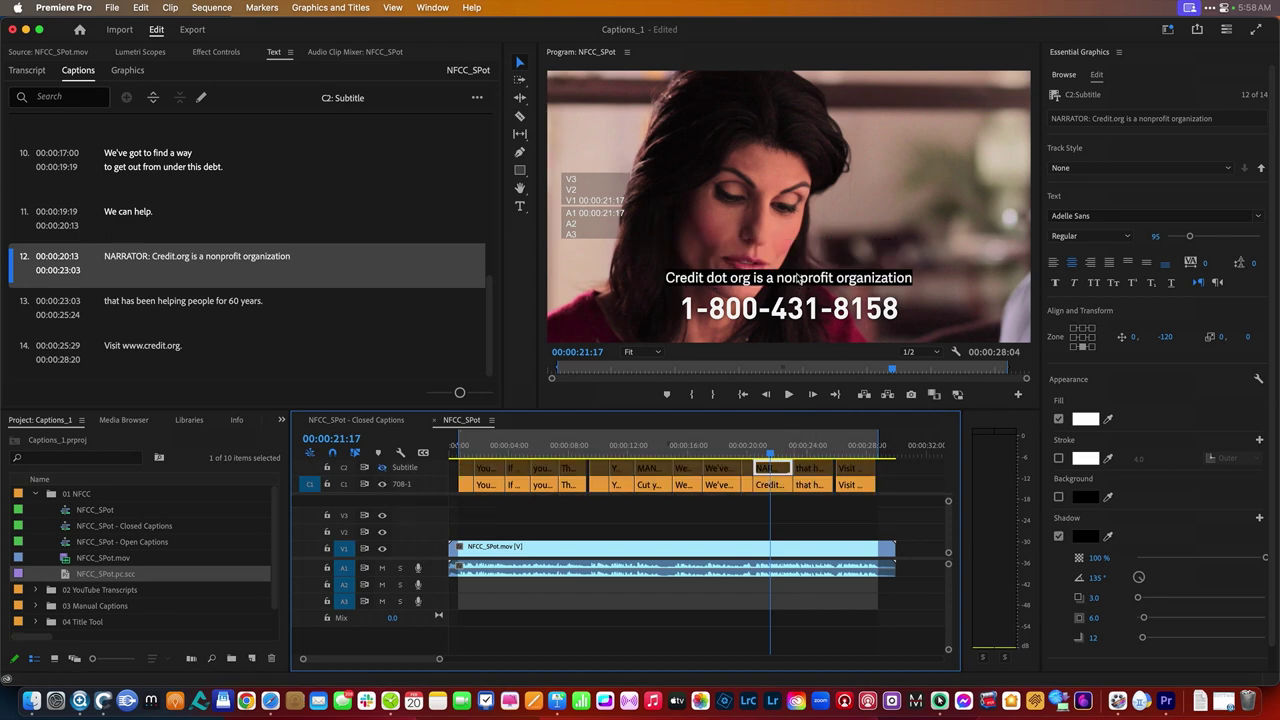
{"action": "left_click", "coordinate": [728, 278]}
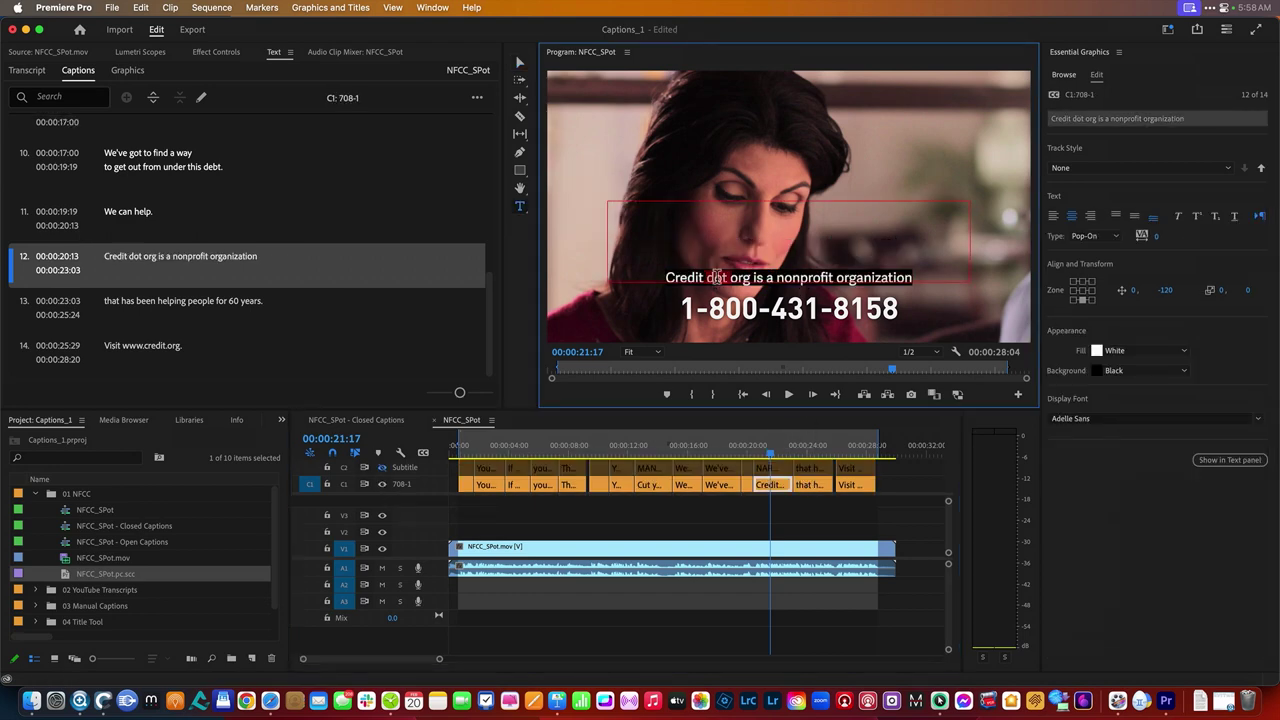
{"action": "double_click", "coordinate": [716, 277]}
{"action": "key", "text": "BackSpace"}
{"action": "key", "text": "BackSpace"}
{"action": "type", "text": "."}
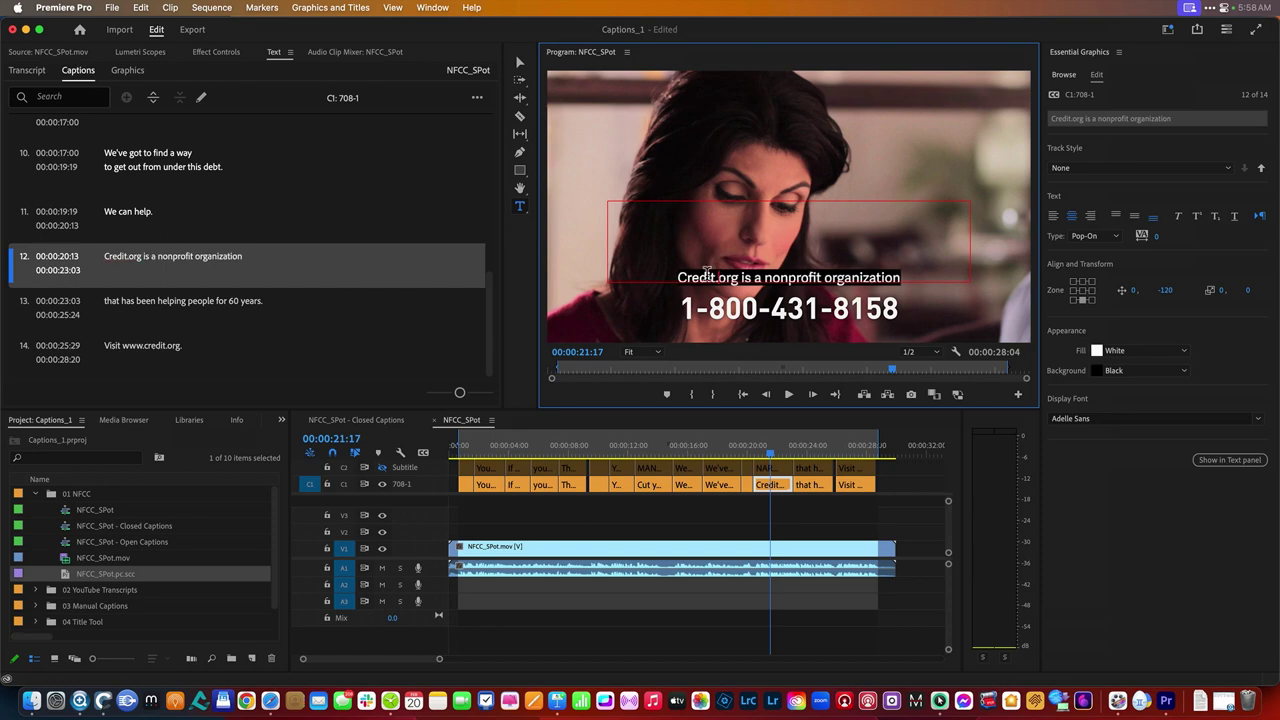
{"action": "left_click", "coordinate": [381, 467]}
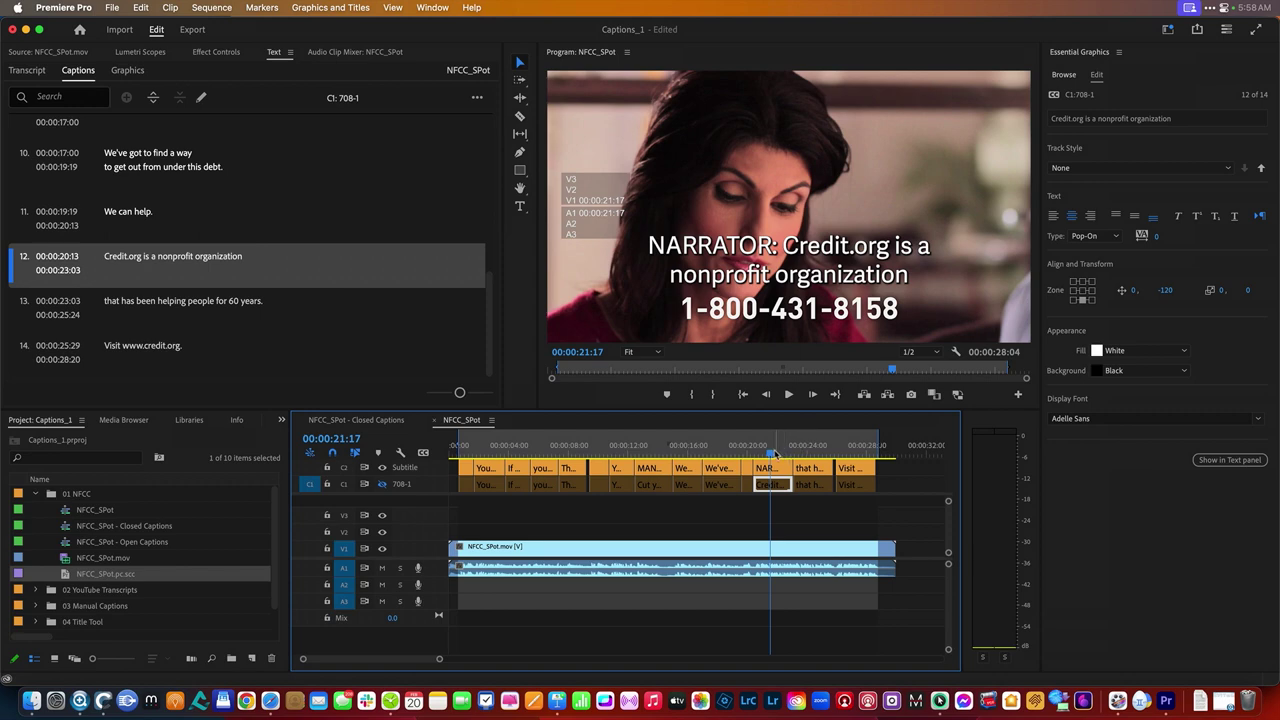
{"action": "left_click", "coordinate": [781, 451]}
{"action": "left_click_drag", "start_coordinate": [782, 451], "coordinate": [850, 456]}
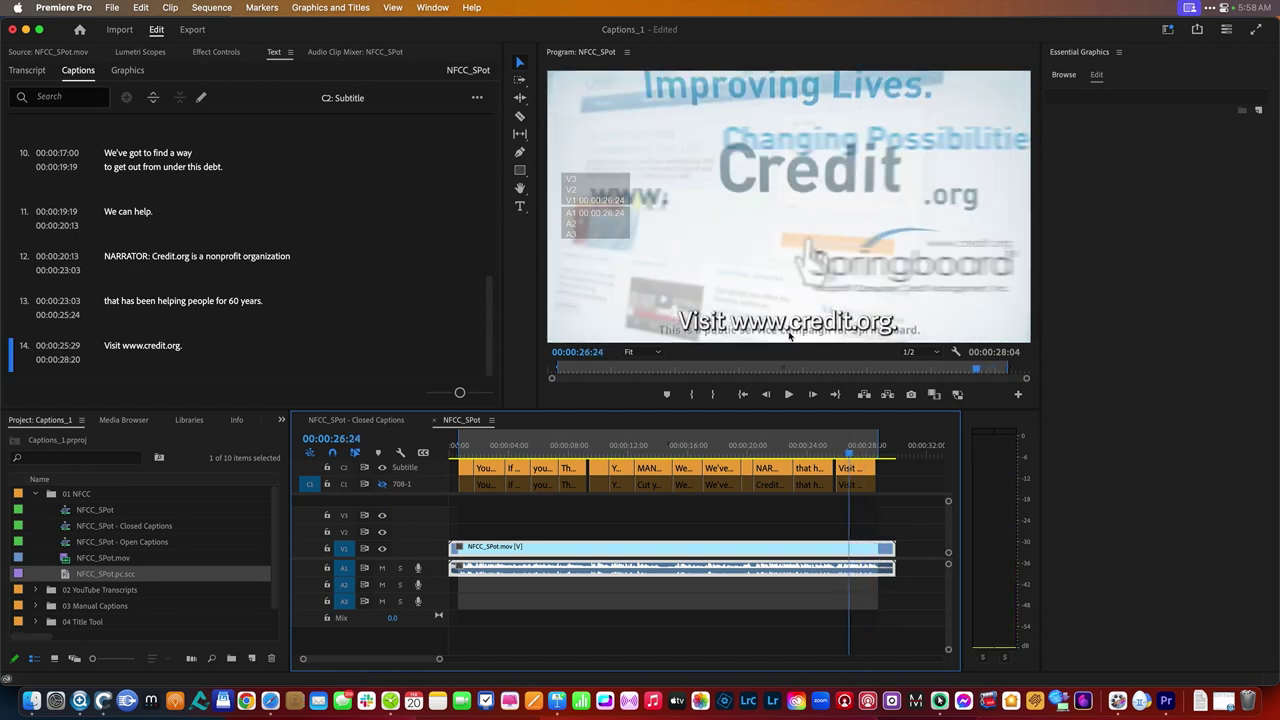
{"action": "left_click", "coordinate": [848, 468]}
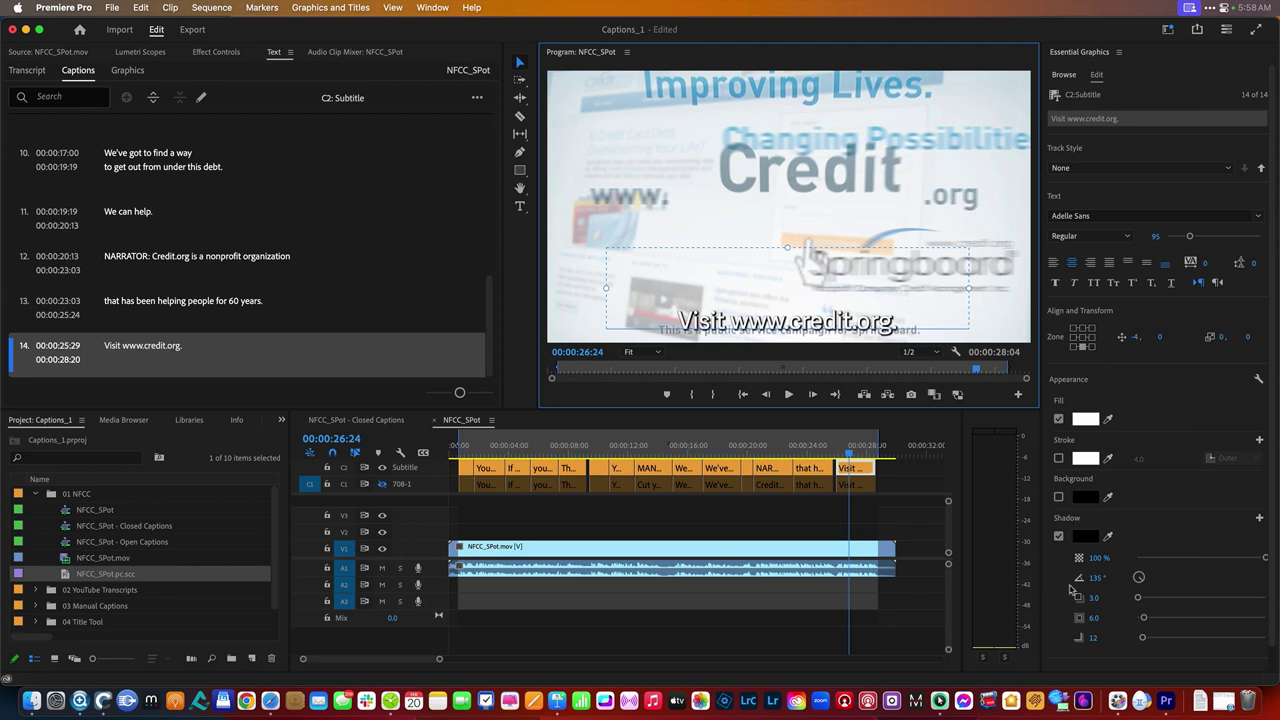
{"action": "left_click", "coordinate": [1059, 497]}
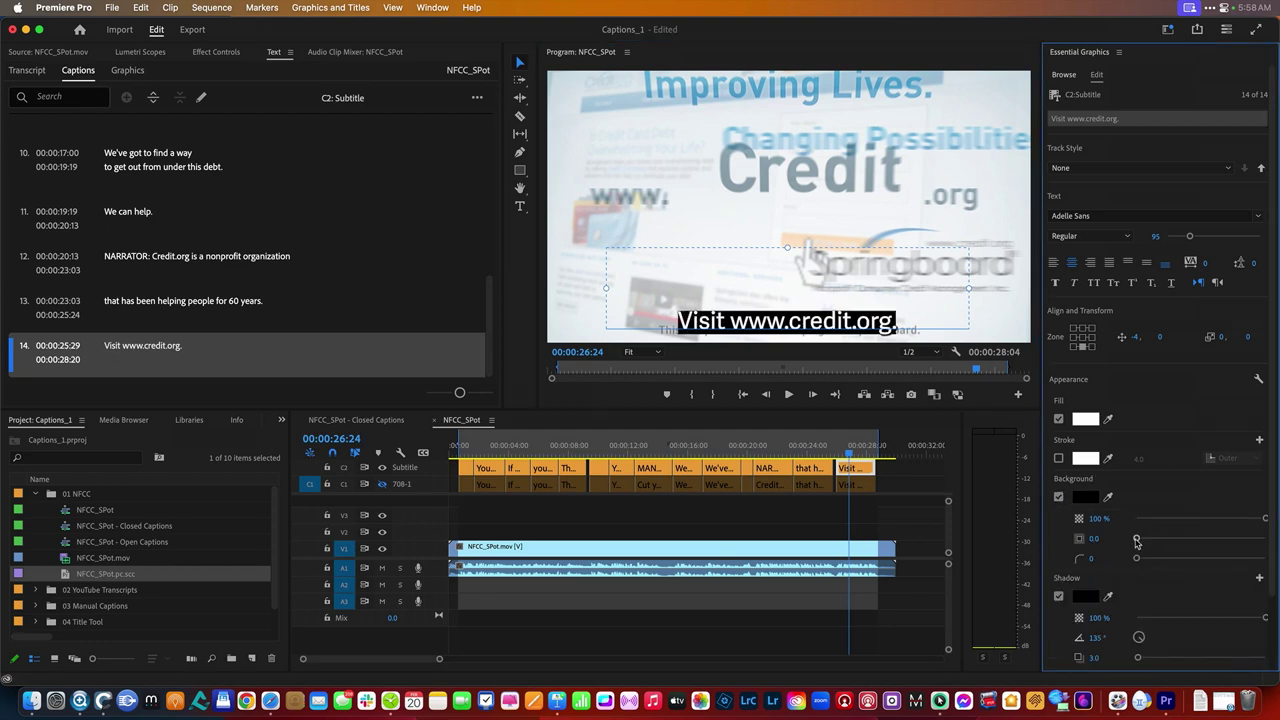
{"action": "mouse_move", "coordinate": [1137, 539]}
{"action": "left_mouse_down"}
{"action": "mouse_move", "coordinate": [1141, 557]}
{"action": "mouse_move", "coordinate": [1182, 557]}
{"action": "mouse_move", "coordinate": [1159, 539]}
{"action": "left_mouse_up"}
{"action": "left_click_drag", "start_coordinate": [1249, 519], "coordinate": [1239, 520]}
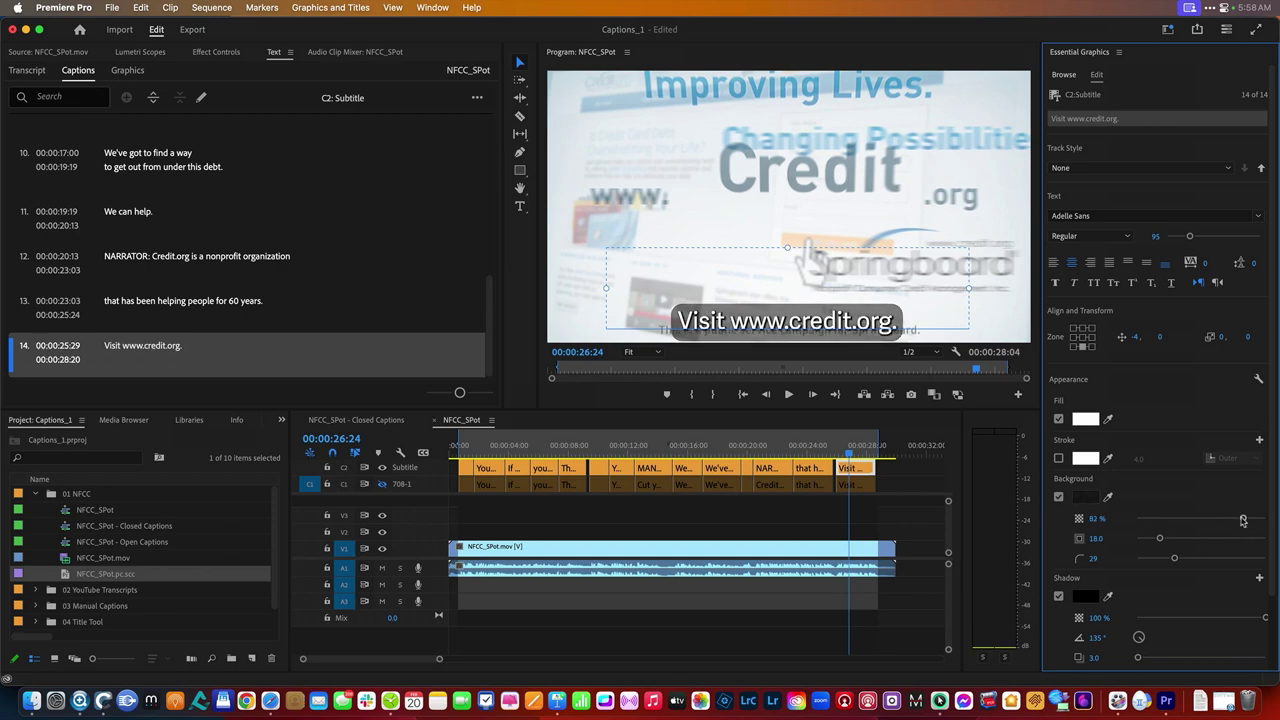
{"action": "left_click", "coordinate": [769, 449]}
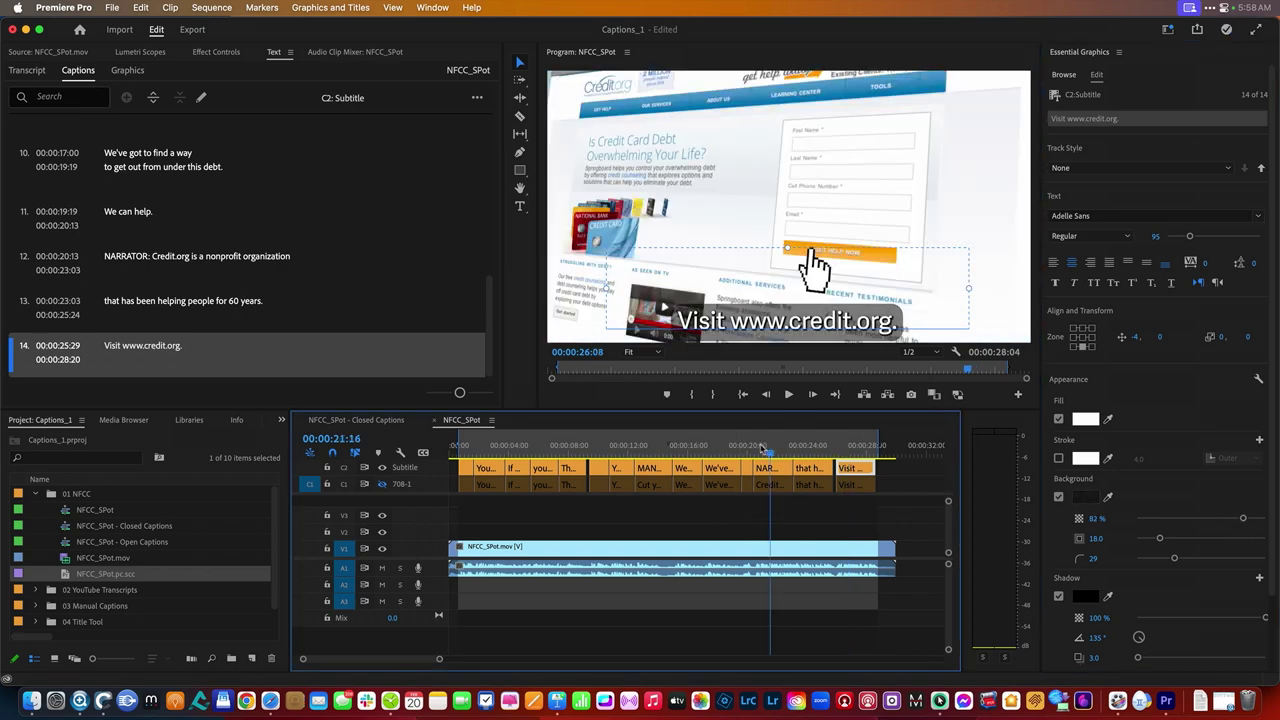
{"action": "left_click_drag", "start_coordinate": [755, 449], "coordinate": [526, 449]}
{"action": "key", "text": "Home"}
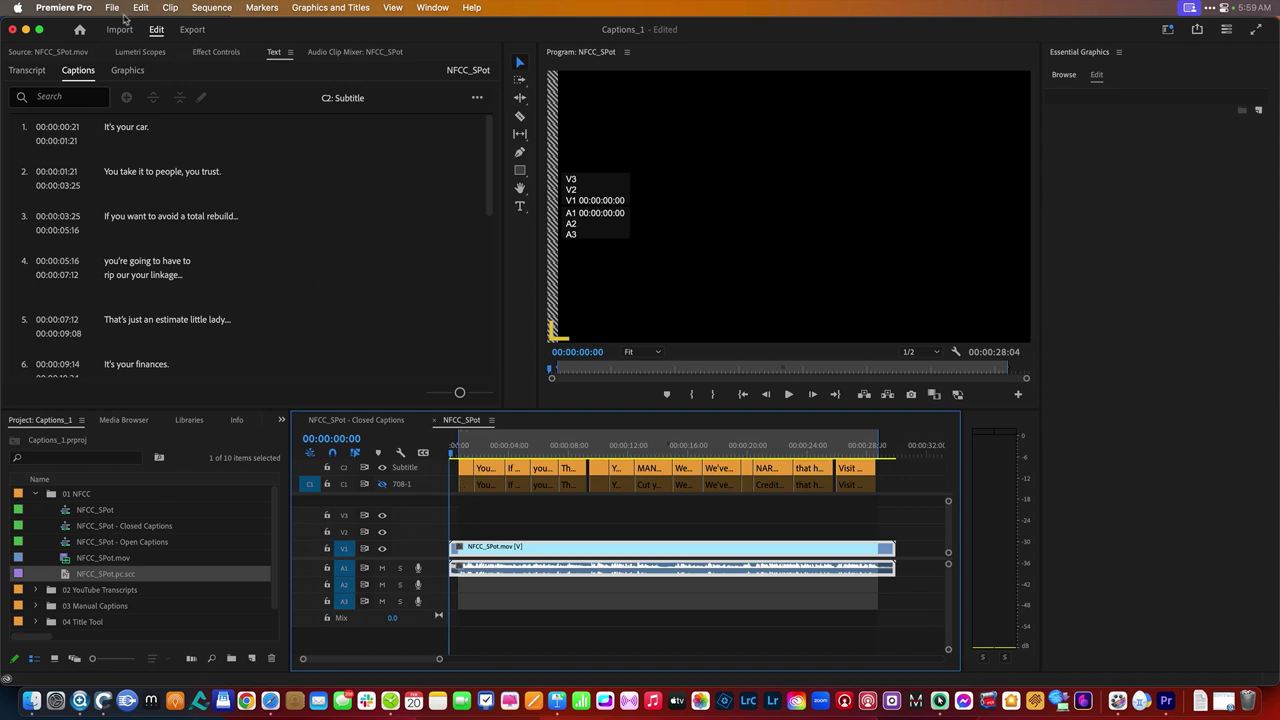
Open the Export Media settings from the File menu
{"action": "left_click", "coordinate": [114, 8]}
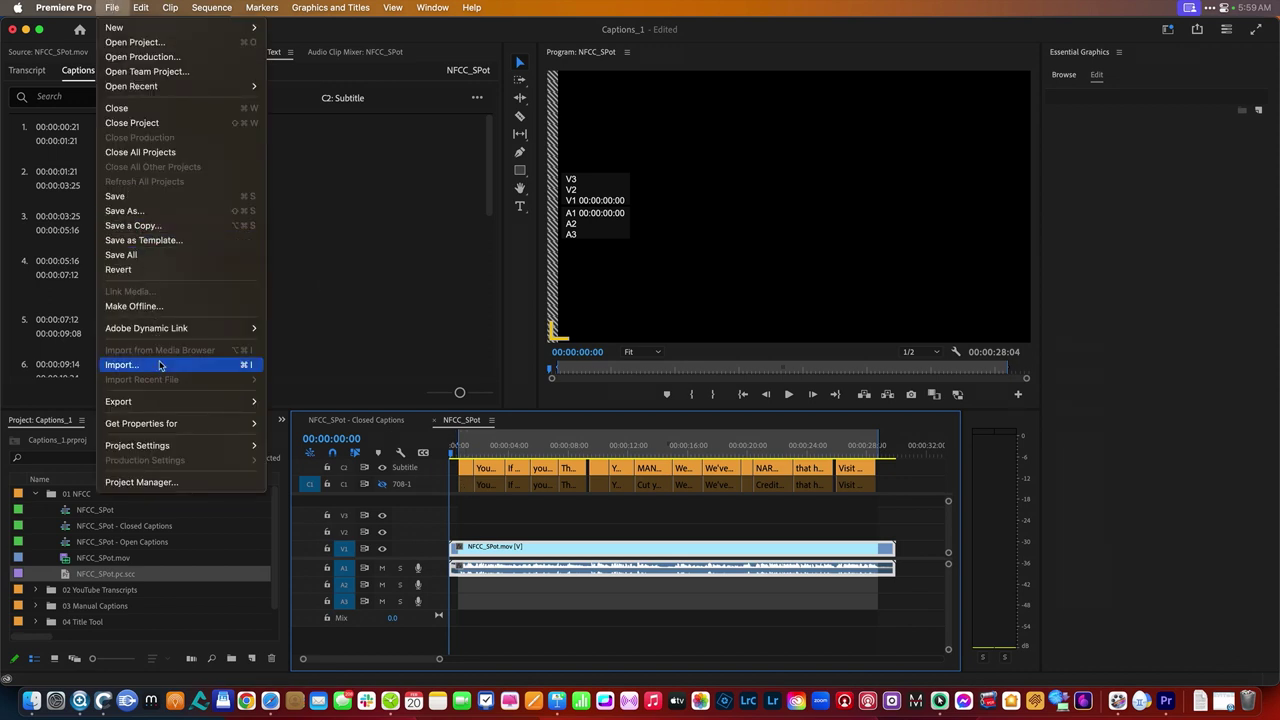
{"action": "mouse_move", "coordinate": [163, 402]}
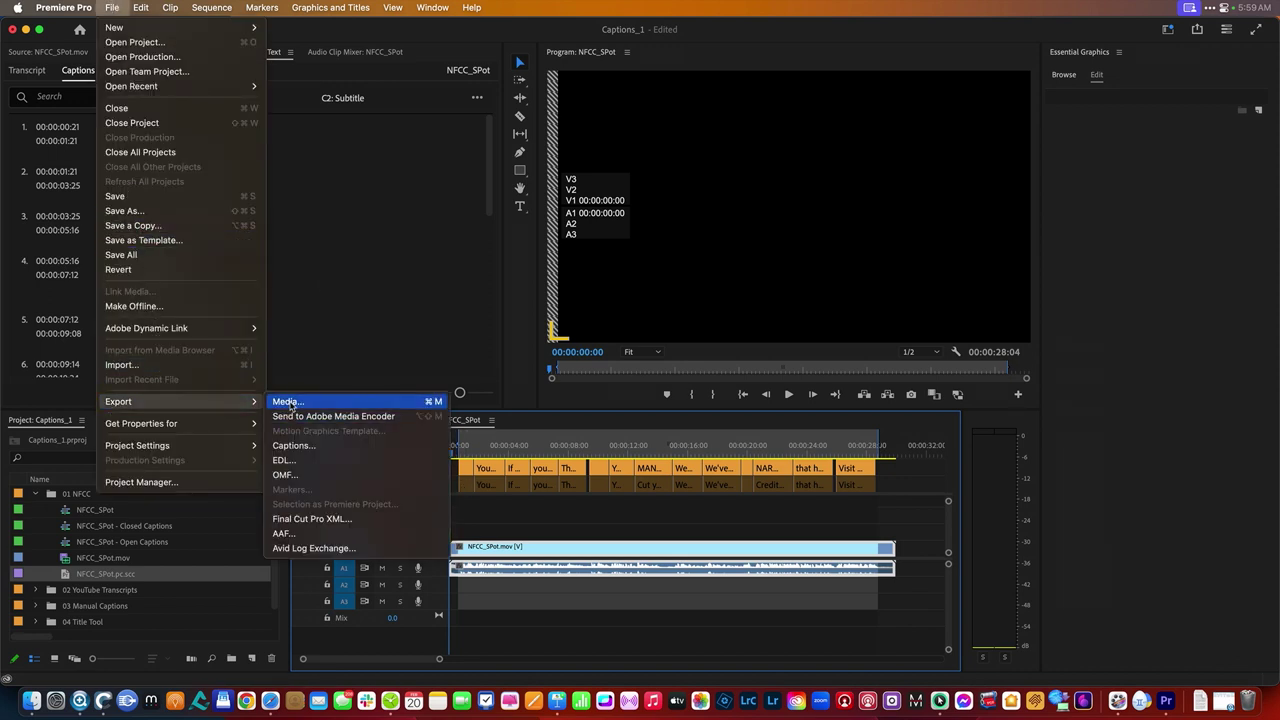
{"action": "left_click", "coordinate": [287, 401]}
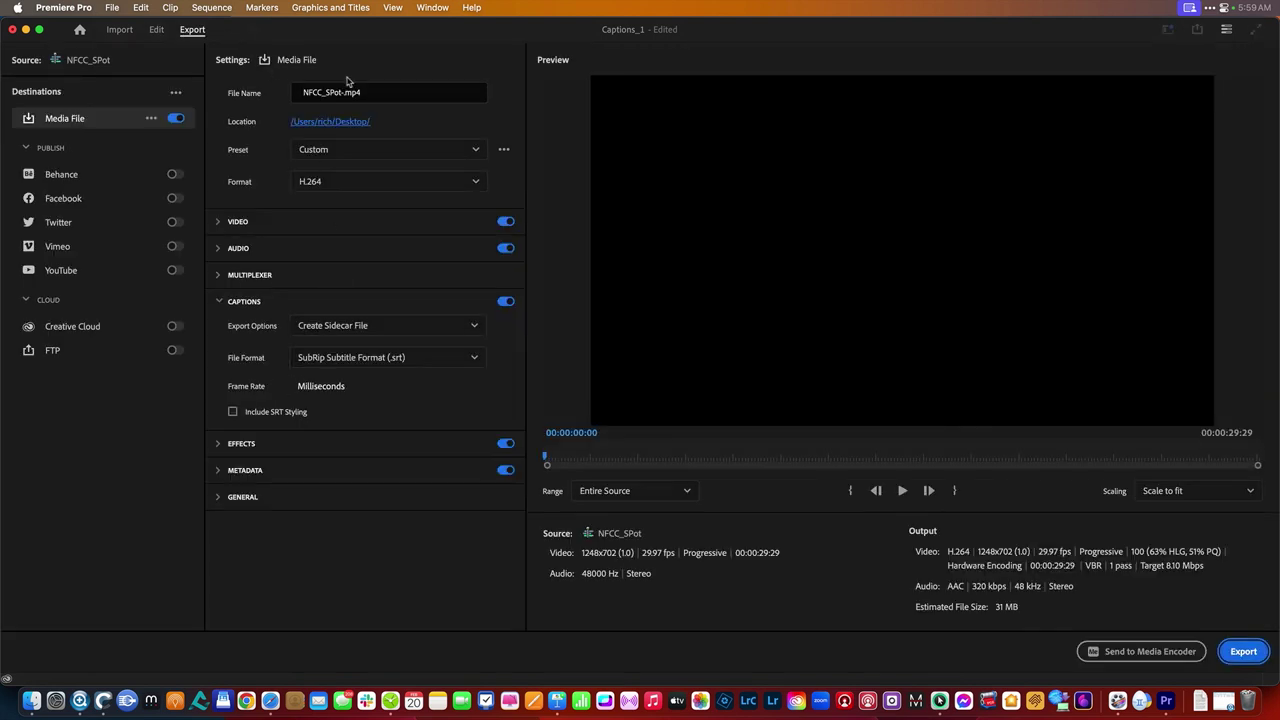
Set the export destination to NFCC_SPot-OC.mp4 in a new Desktop folder To_Post
{"action": "left_click", "coordinate": [362, 123]}
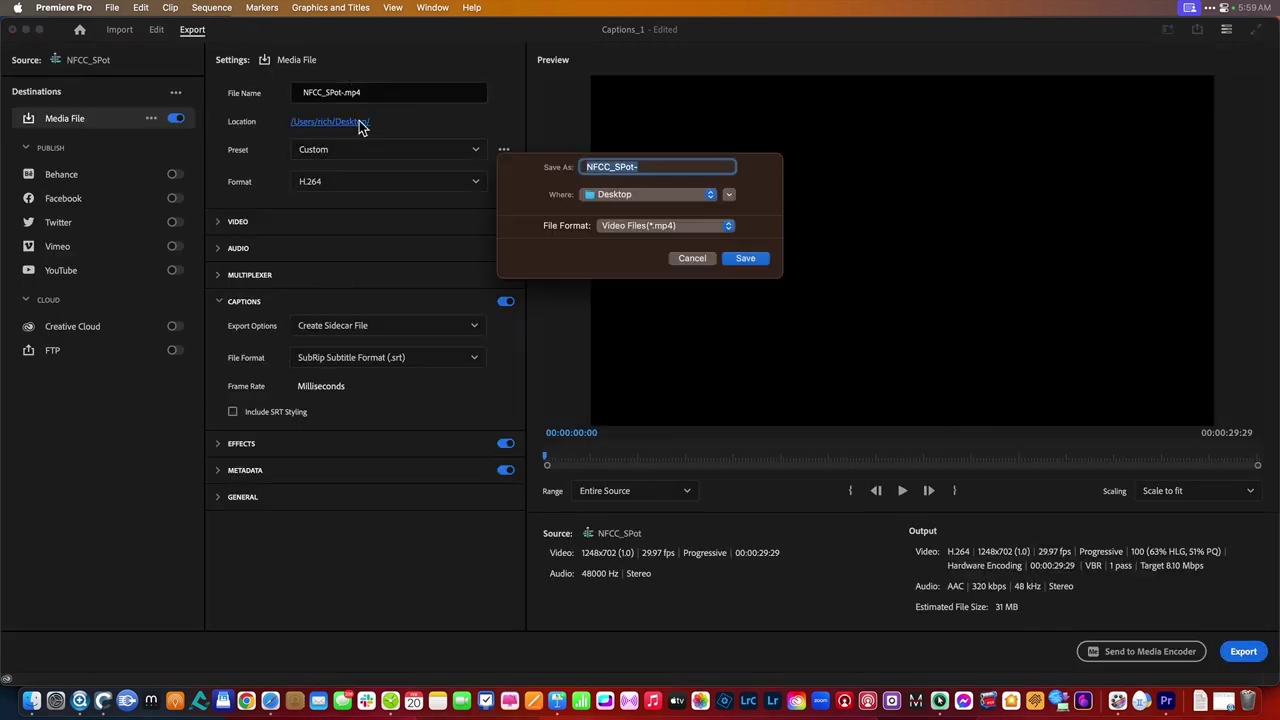
{"action": "left_click", "coordinate": [729, 195]}
{"action": "left_click", "coordinate": [519, 431]}
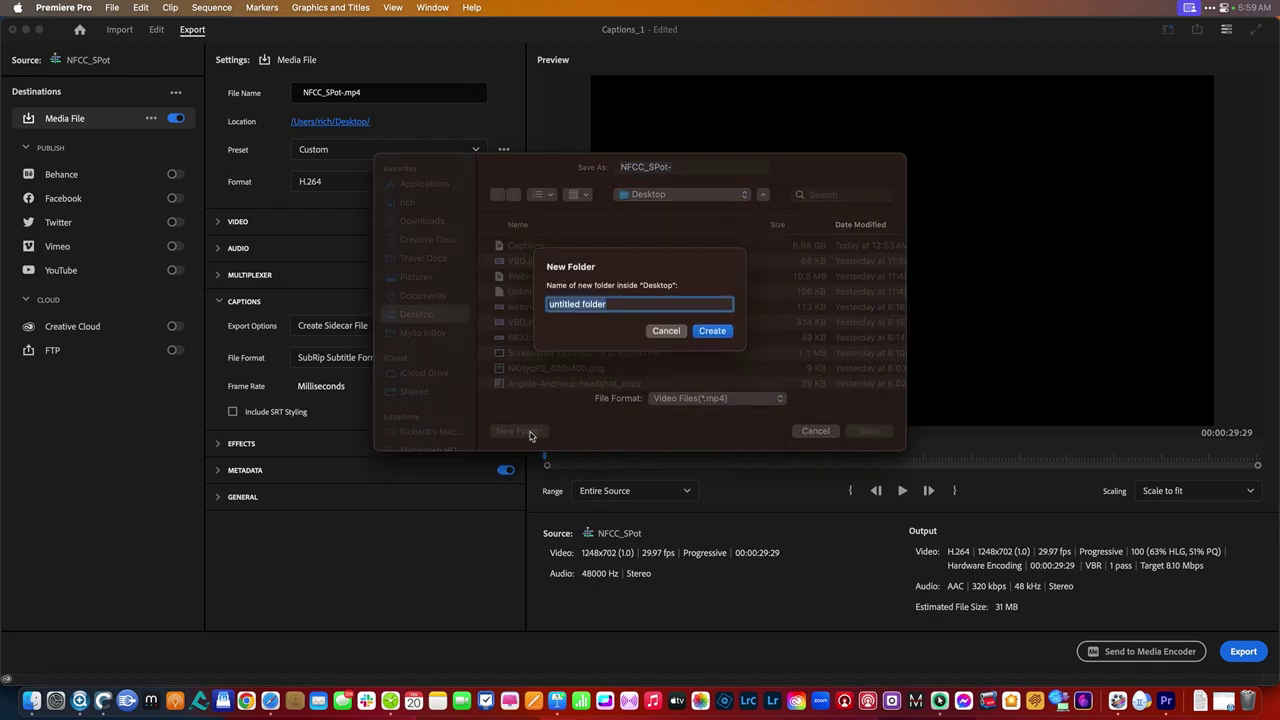
{"action": "type", "text": "To_Post"}
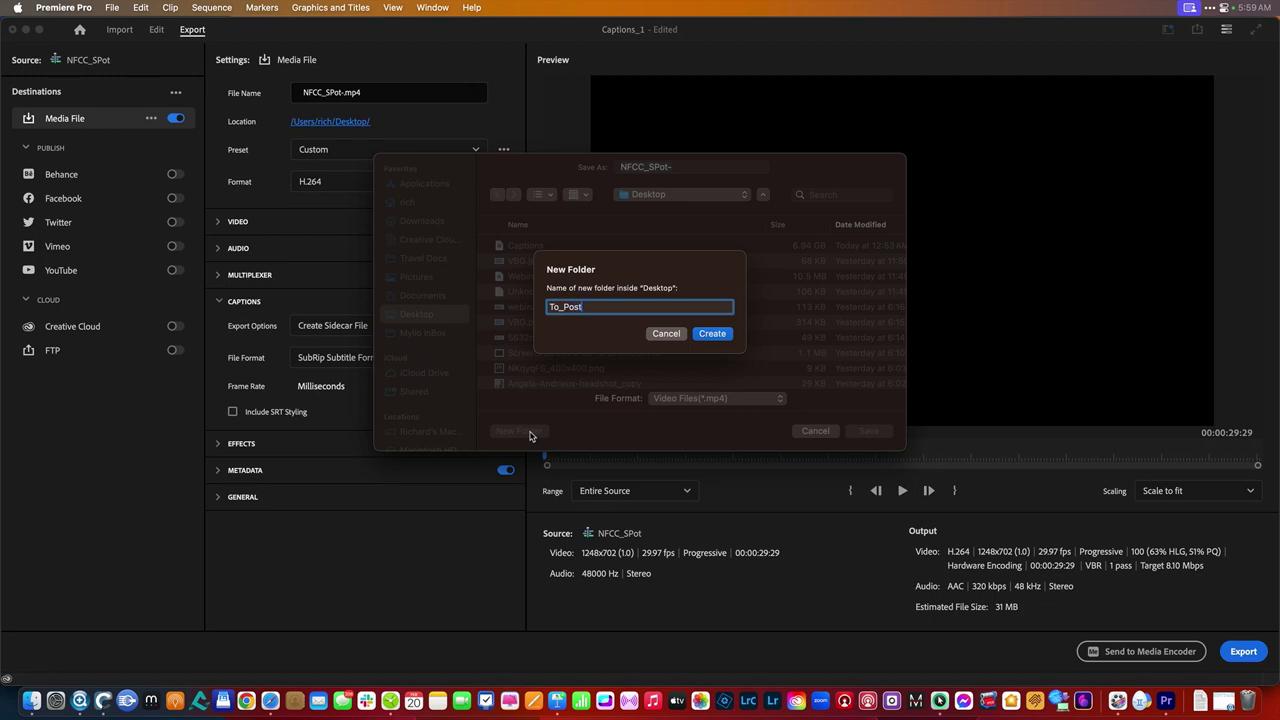
{"action": "key", "text": "Return"}
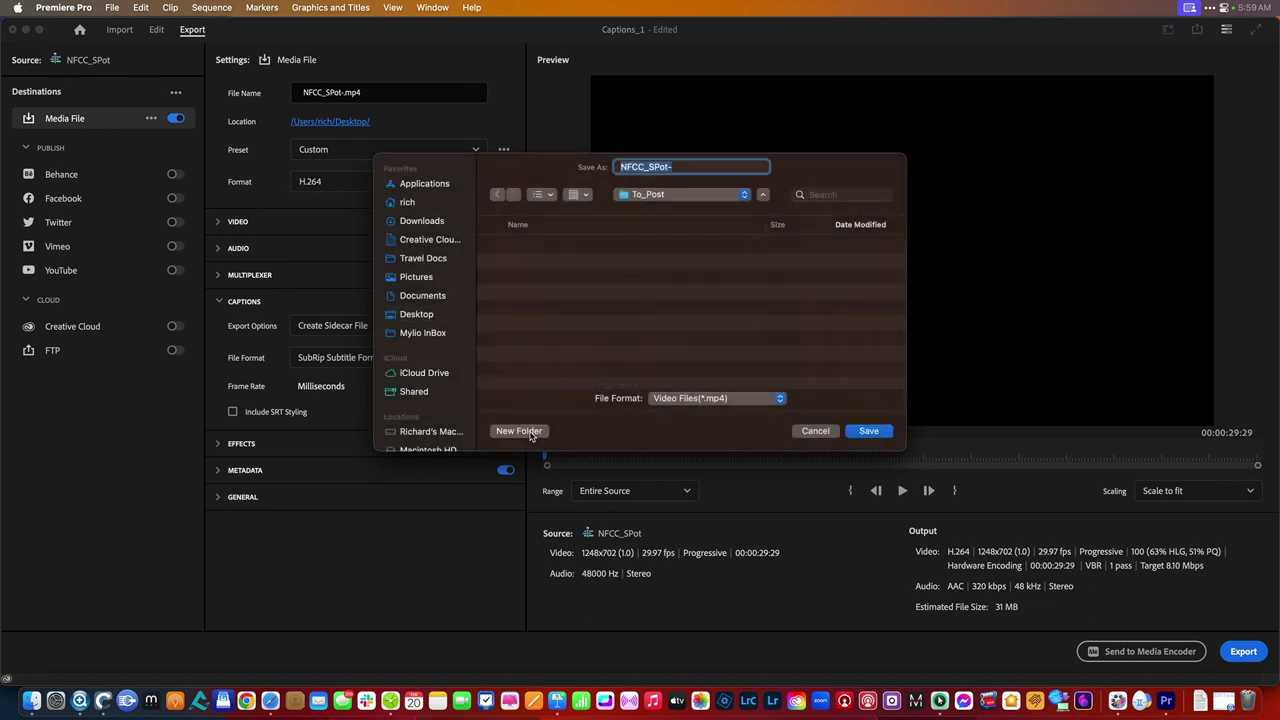
{"action": "left_click", "coordinate": [693, 169]}
{"action": "left_click", "coordinate": [869, 431]}
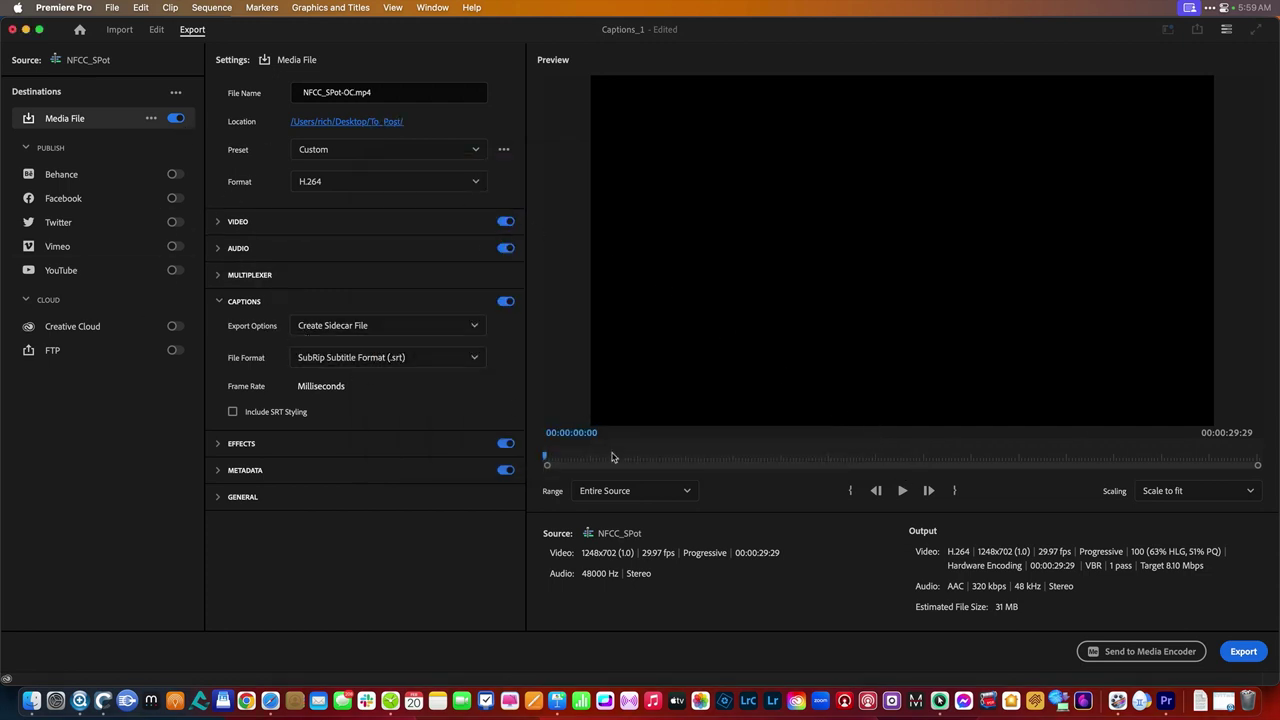
Keep SubRip format, choose Burn Captions Into Video, and export NFCC_SPot-OC.mp4
{"action": "left_click_drag", "start_coordinate": [613, 459], "coordinate": [719, 460]}
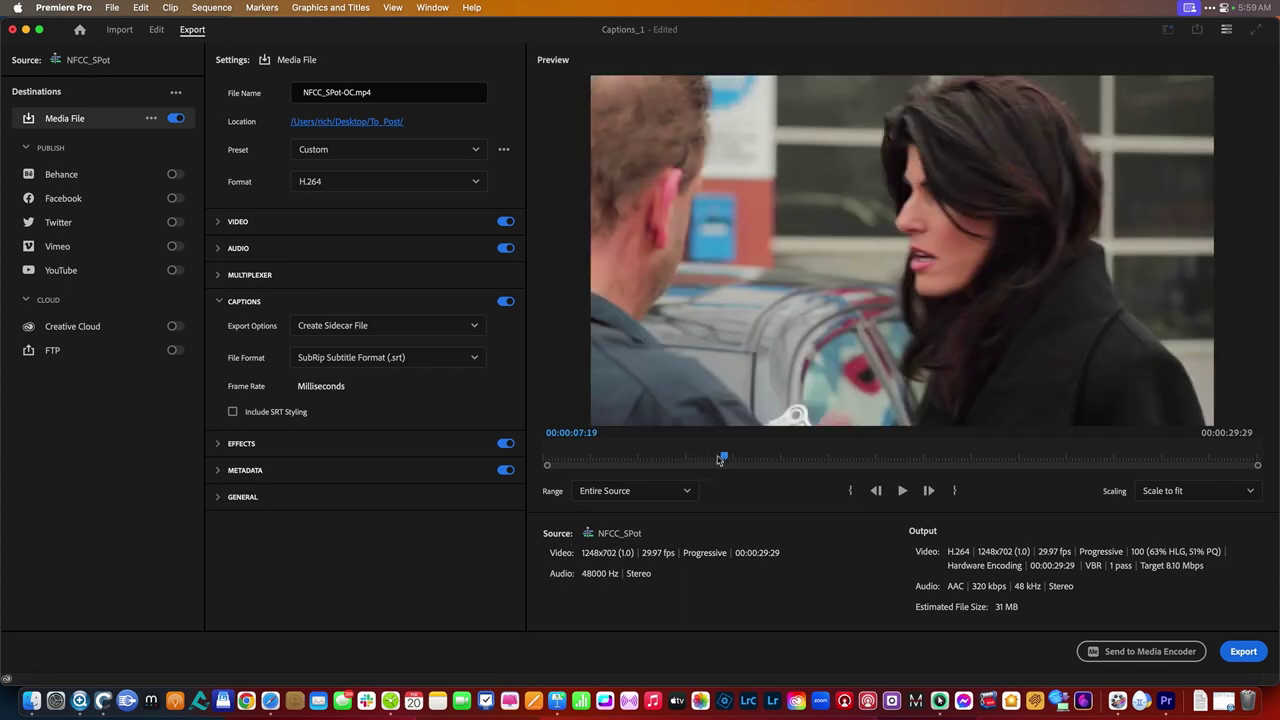
{"action": "left_click", "coordinate": [425, 358]}
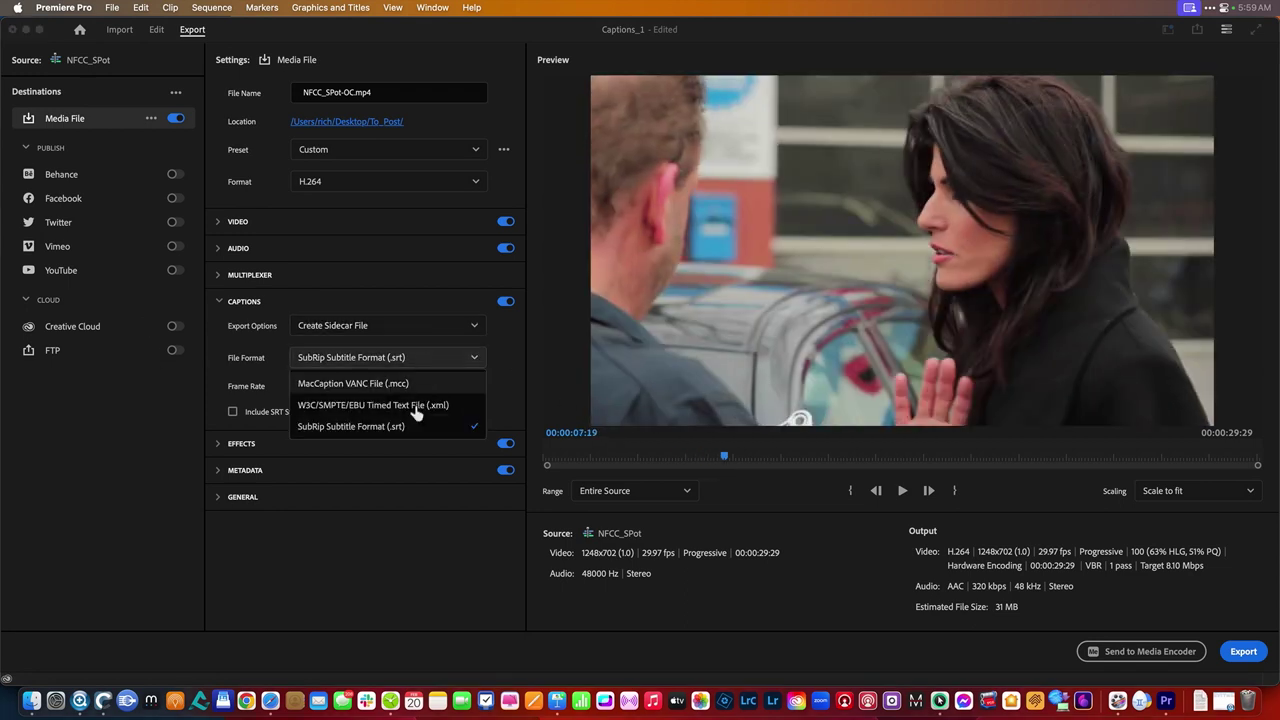
{"action": "left_click", "coordinate": [352, 453]}
{"action": "left_click", "coordinate": [352, 327]}
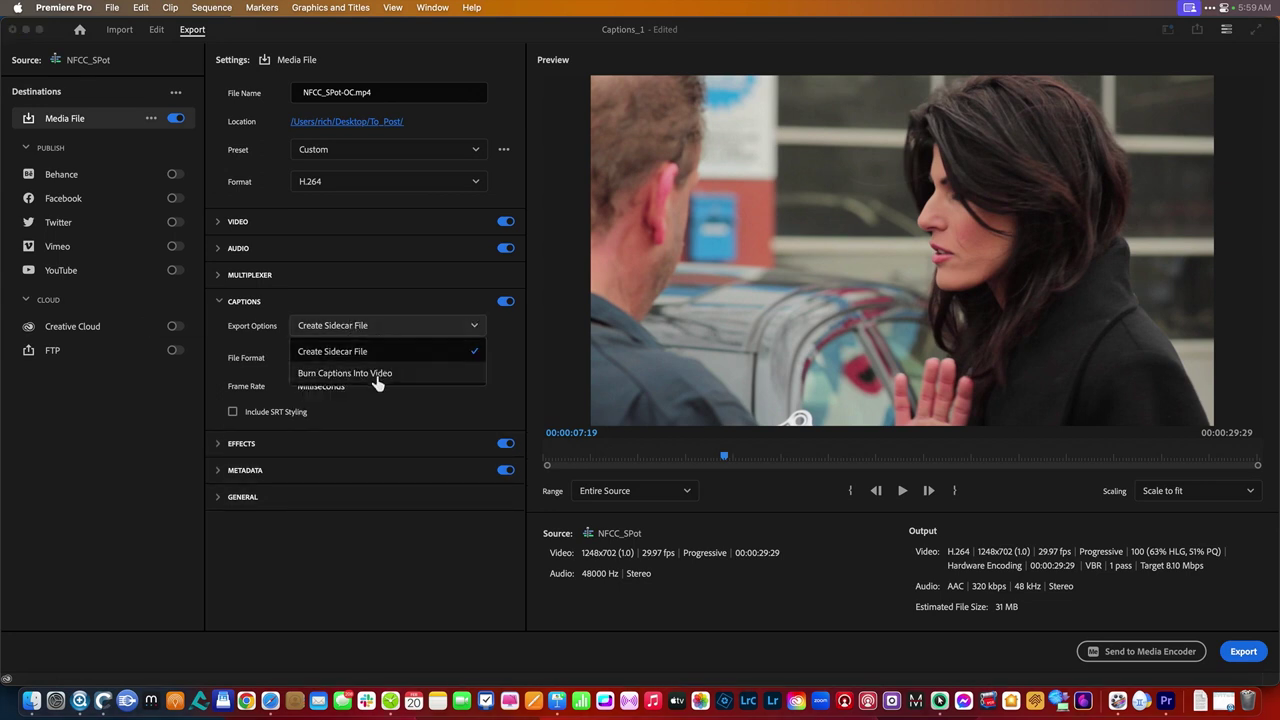
{"action": "left_click", "coordinate": [378, 376]}
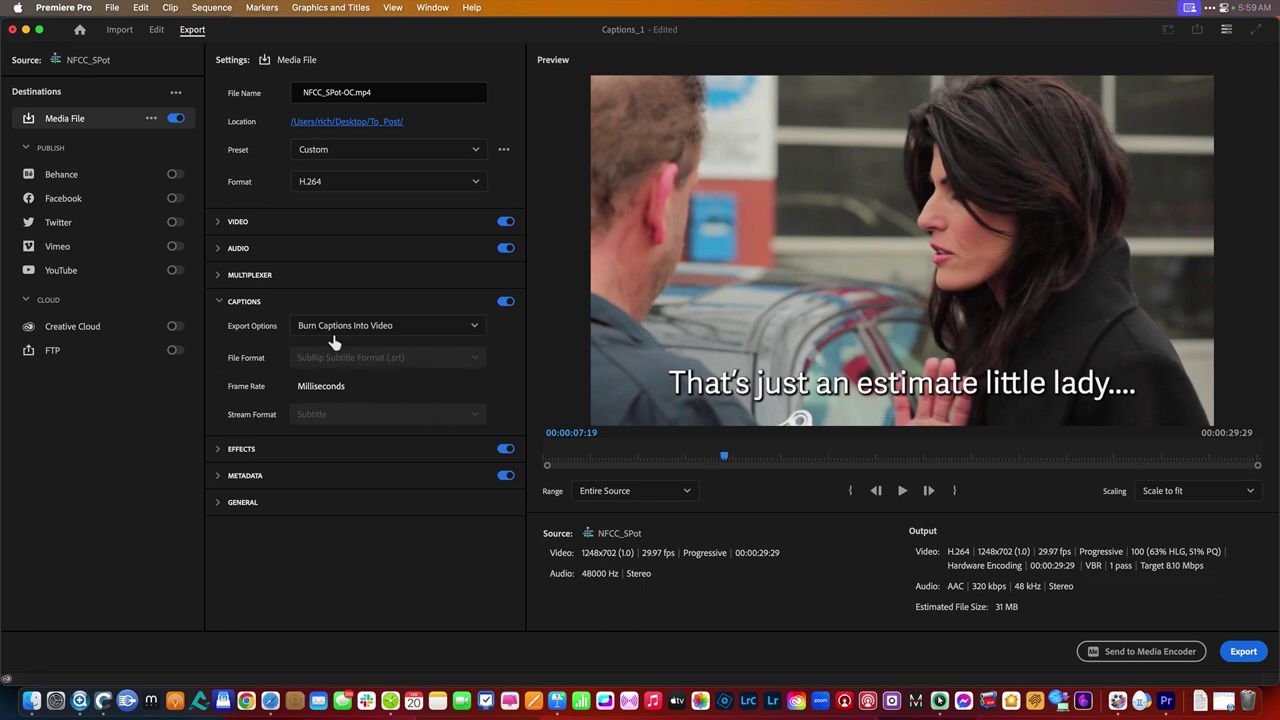
{"action": "left_click", "coordinate": [505, 303]}
{"action": "left_click", "coordinate": [505, 303]}
{"action": "left_click", "coordinate": [1240, 652]}
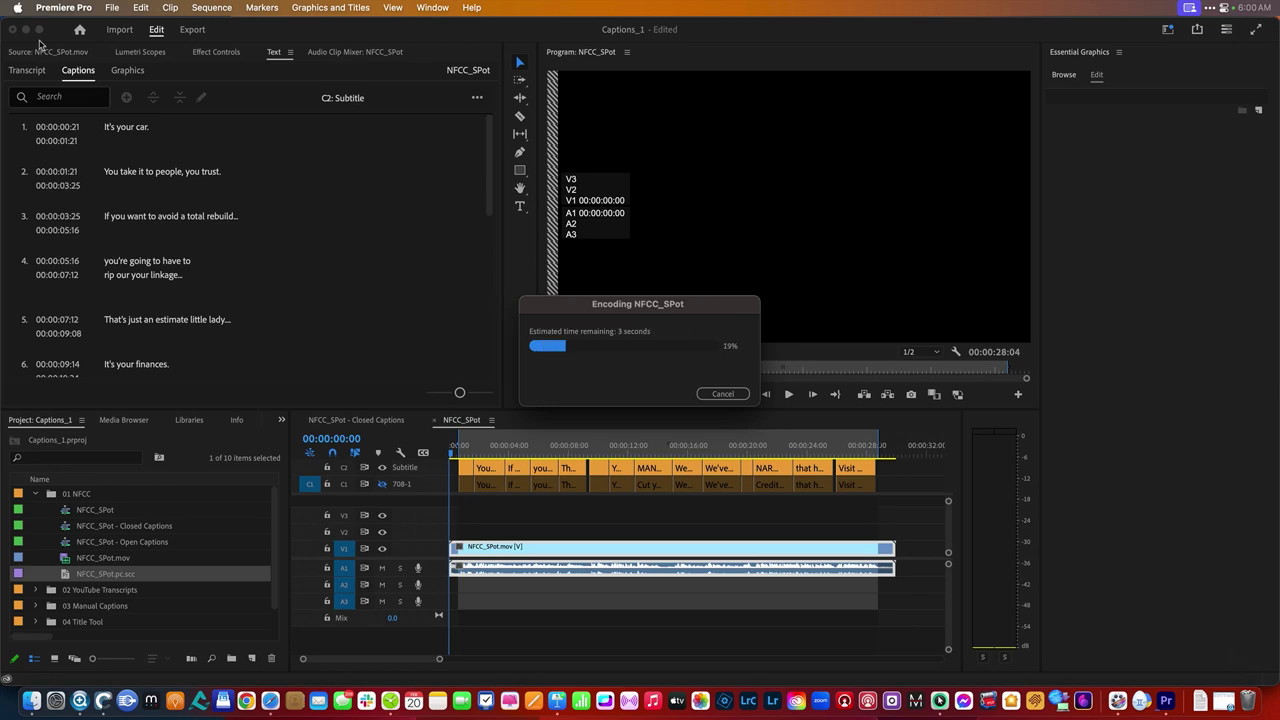
Maximize the Premiere window and make the 708-1 caption track active at 00:00:02:07
{"action": "left_click", "coordinate": [38, 30]}
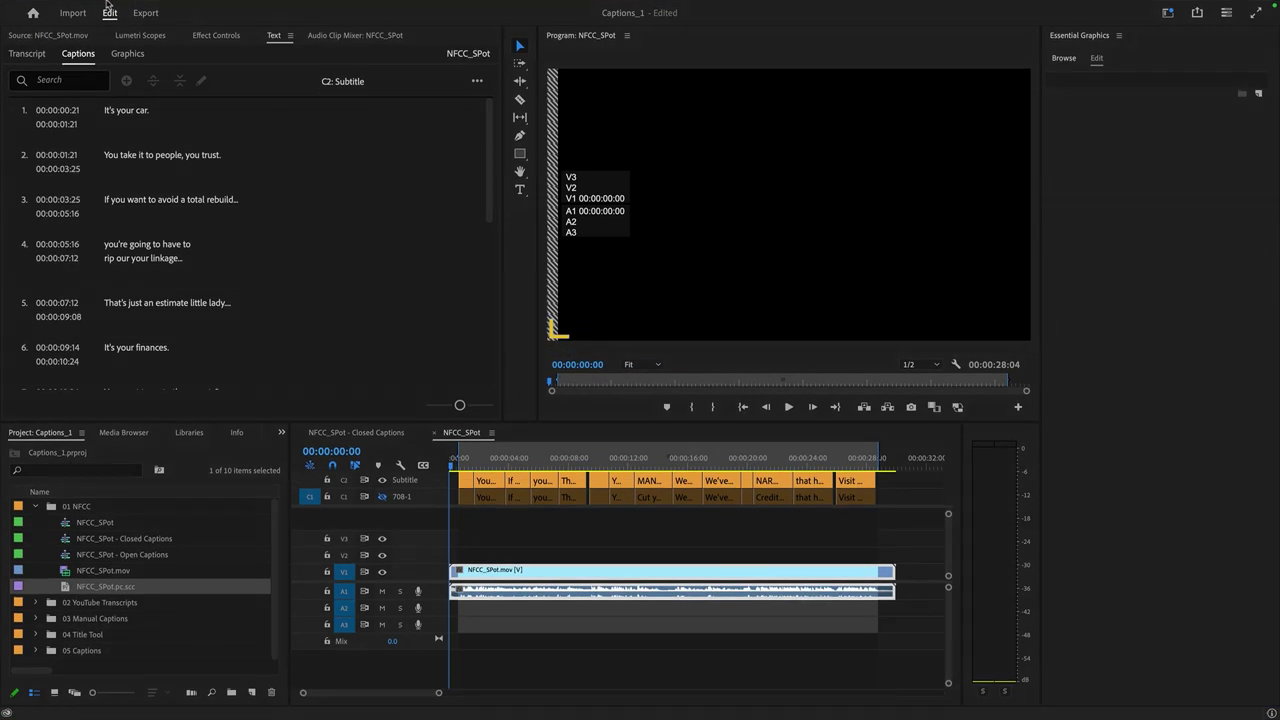
{"action": "mouse_move", "coordinate": [110, 5]}
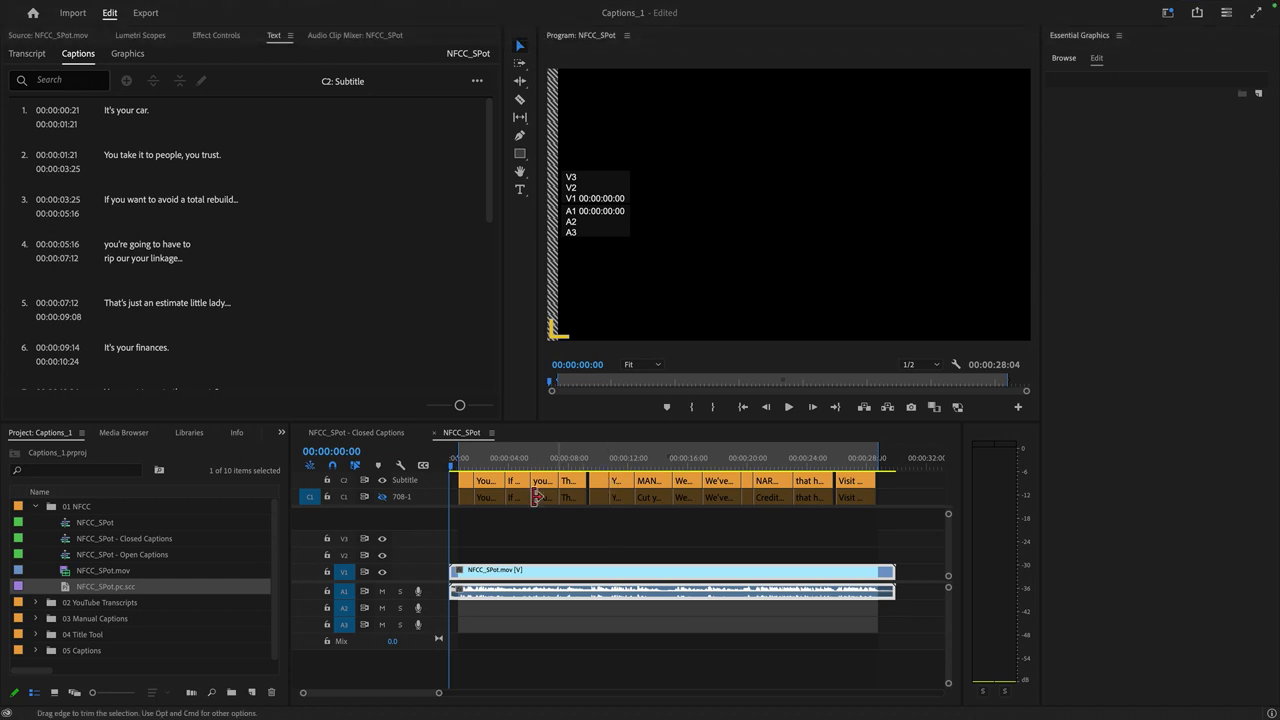
{"action": "left_click", "coordinate": [382, 497]}
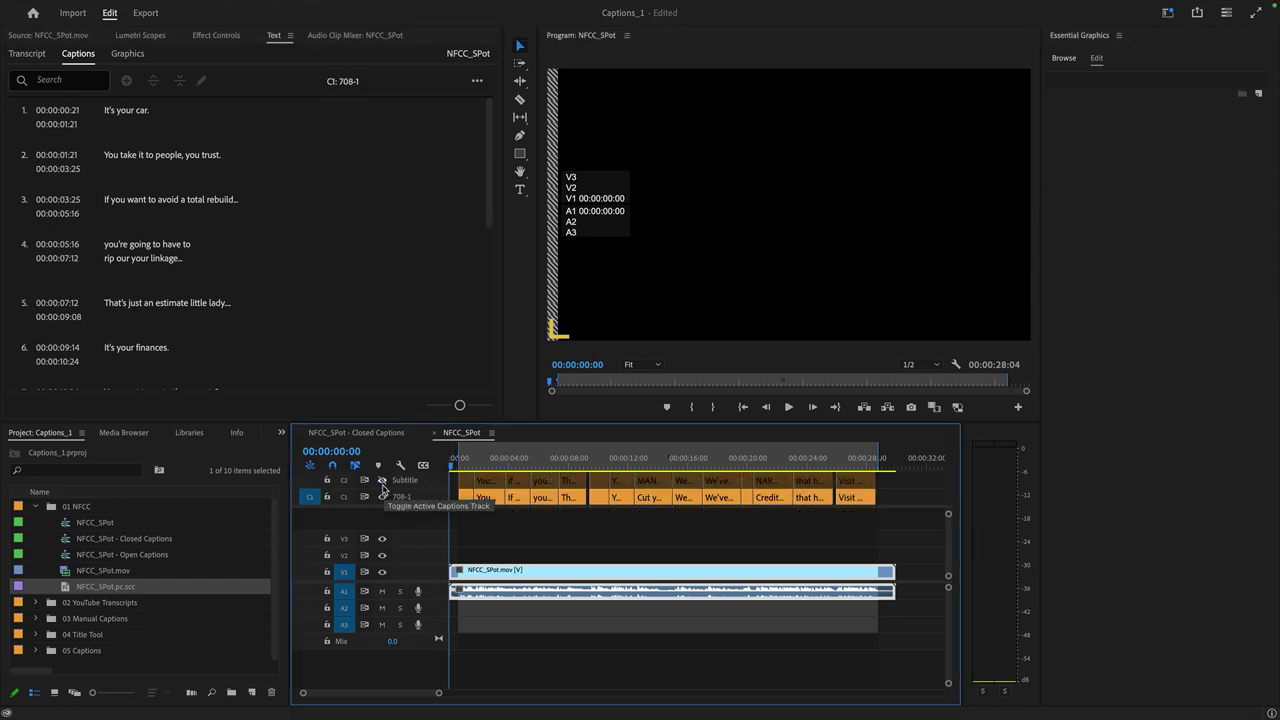
{"action": "left_click", "coordinate": [483, 453]}
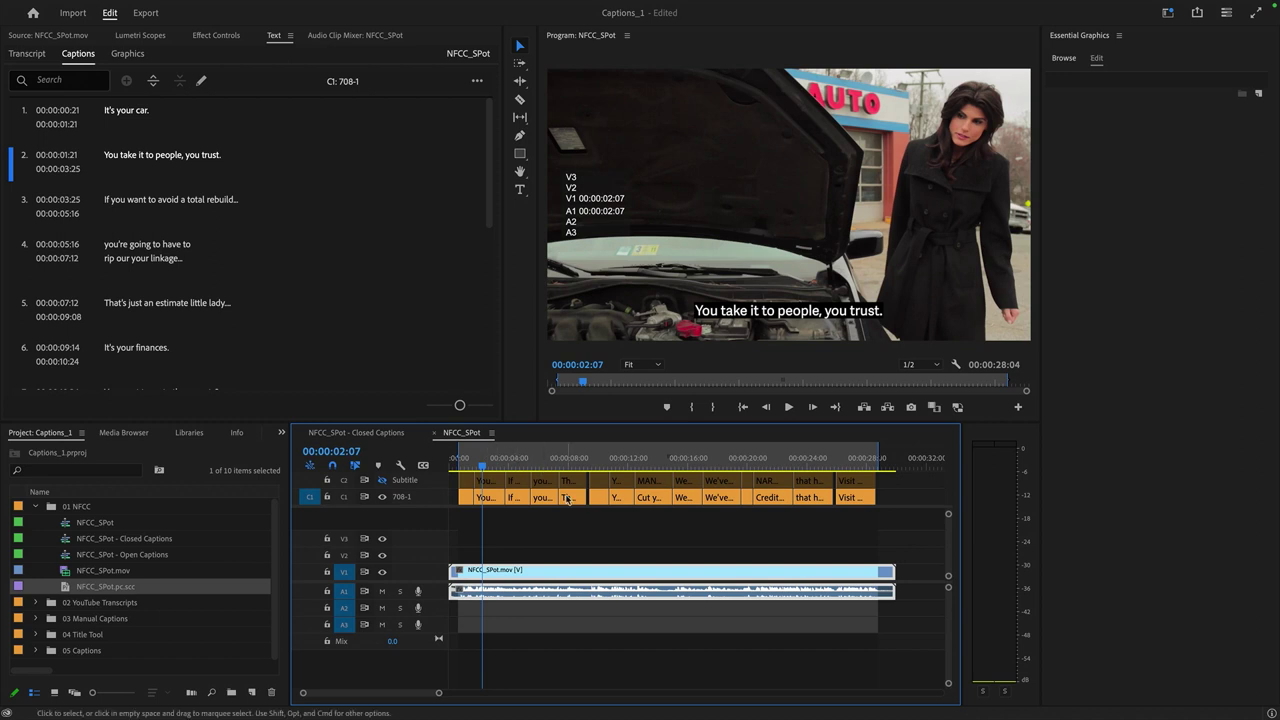
Reopen the Export Media settings and output captions as a SubRip sidecar file
{"action": "left_click", "coordinate": [110, 7]}
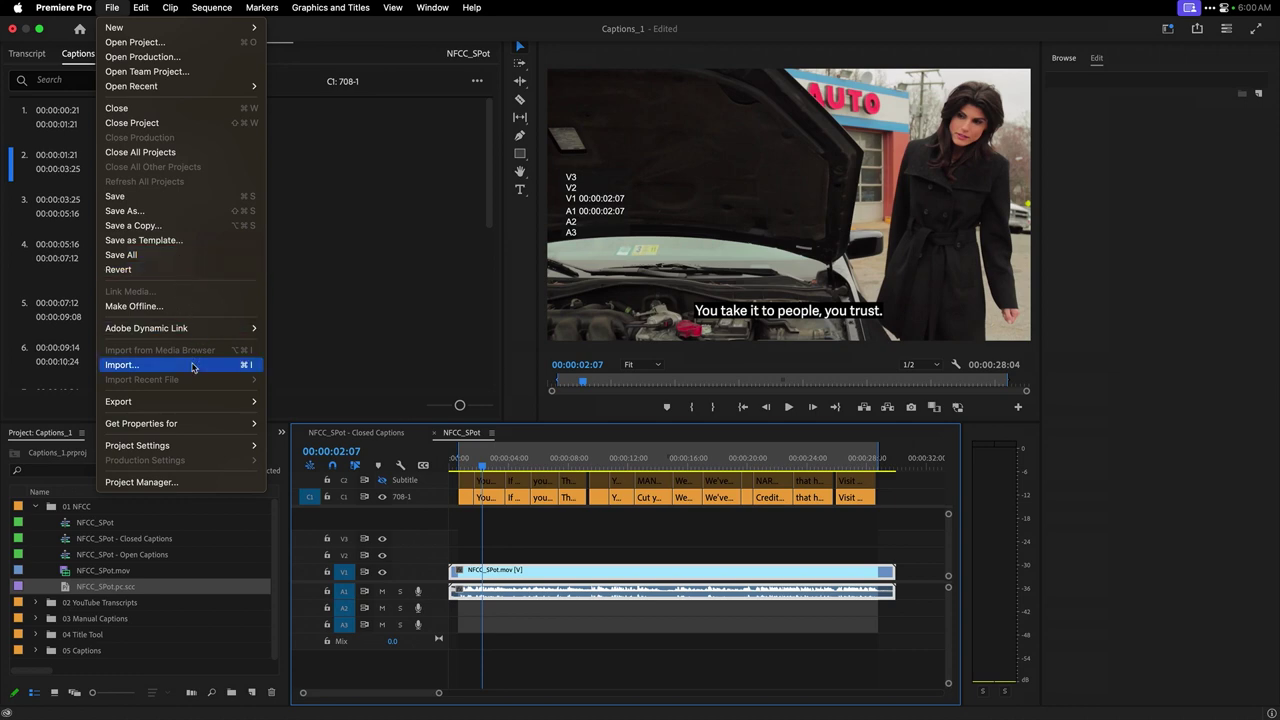
{"action": "mouse_move", "coordinate": [200, 401]}
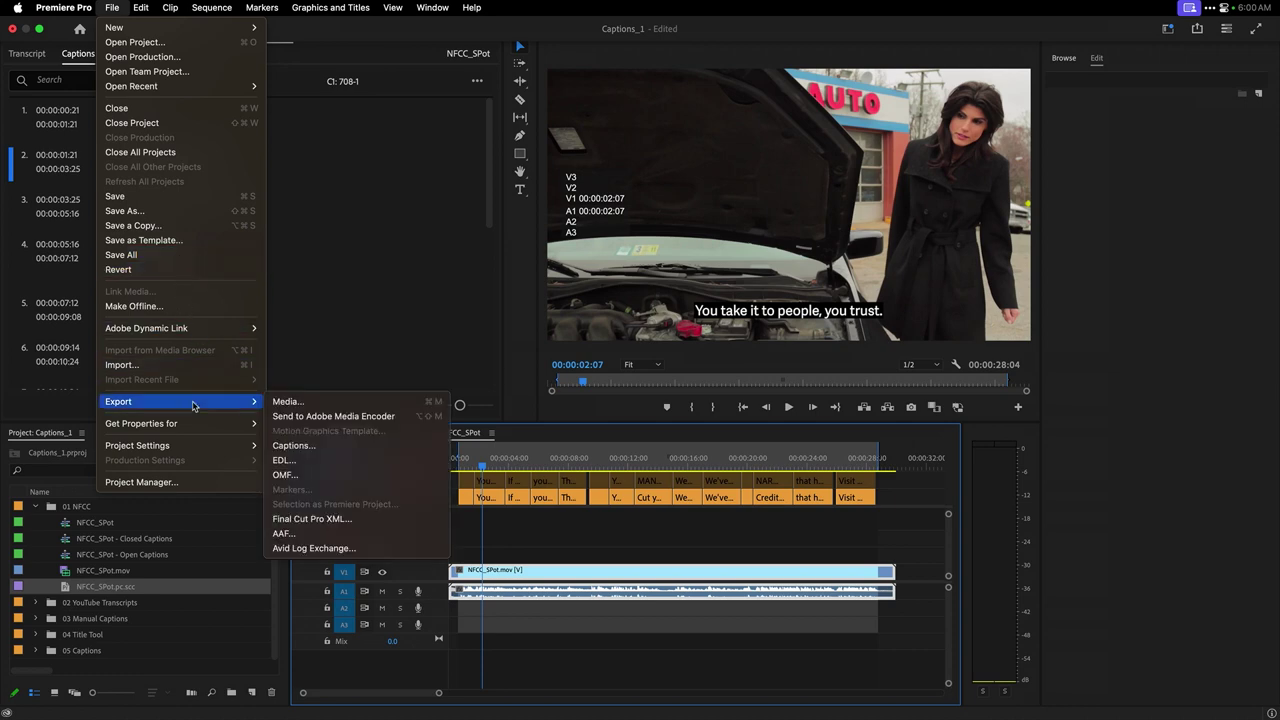
{"action": "left_click", "coordinate": [276, 402]}
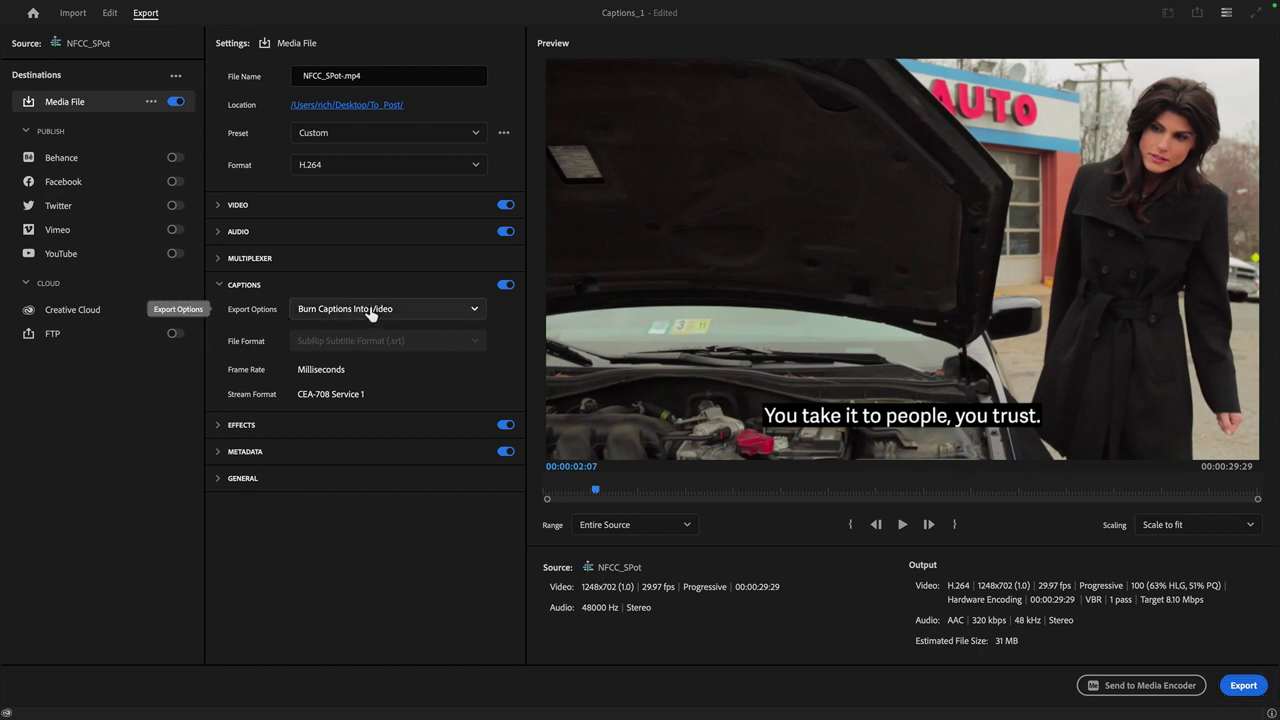
{"action": "left_click", "coordinate": [371, 313]}
{"action": "left_click", "coordinate": [366, 334]}
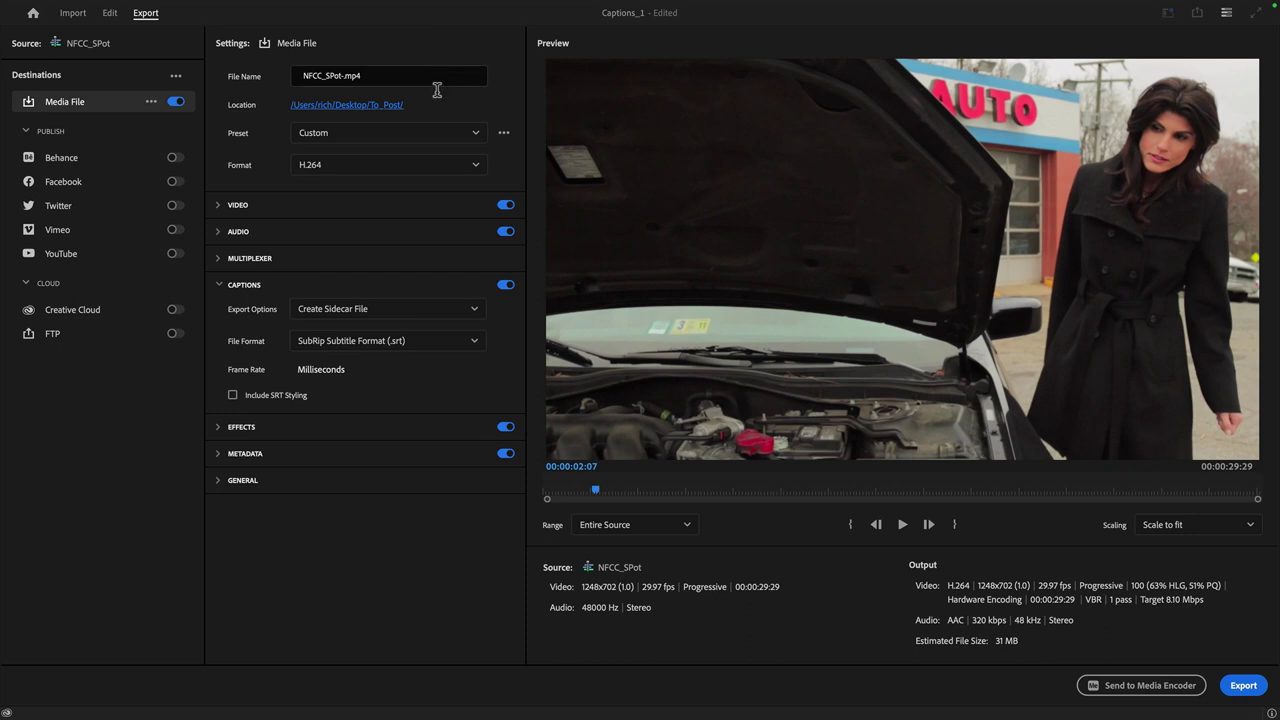
Try Apple ProRes MXF OP1a with caption export, then return to H.264 with captions enabled
{"action": "left_click", "coordinate": [431, 166]}
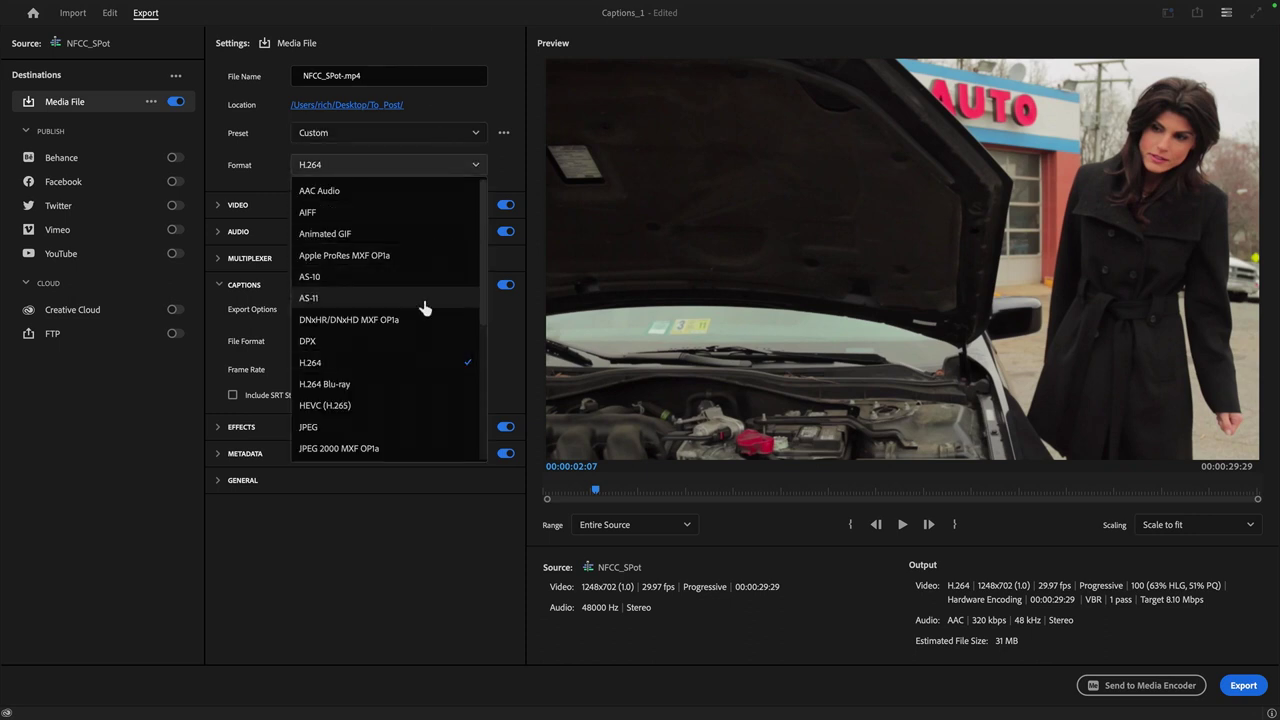
{"action": "left_click", "coordinate": [368, 257]}
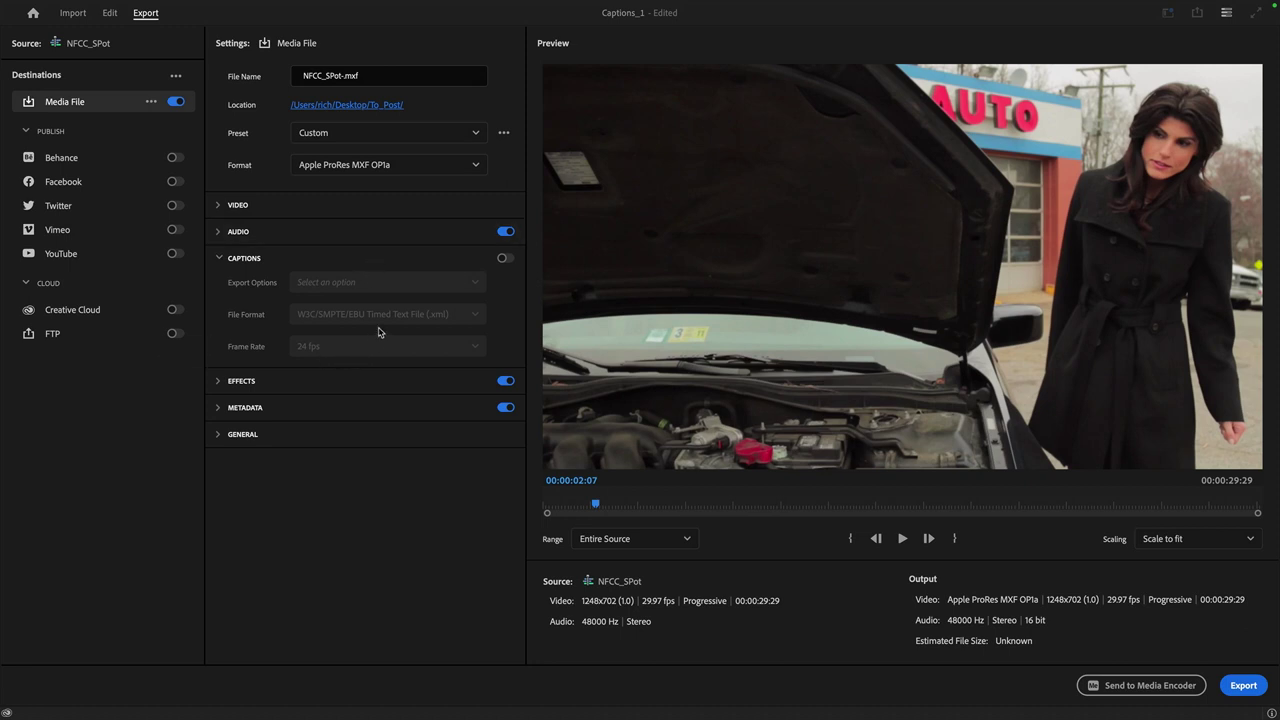
{"action": "left_click", "coordinate": [505, 259]}
{"action": "left_click", "coordinate": [449, 281]}
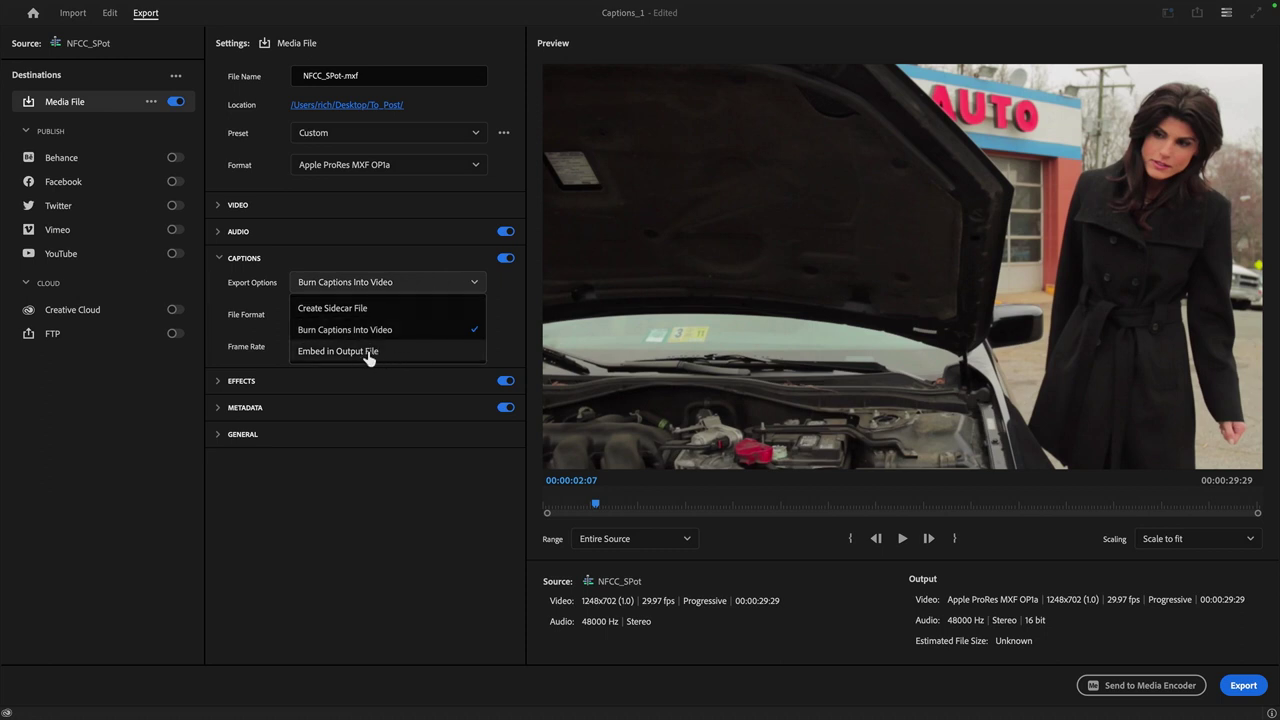
{"action": "left_click", "coordinate": [378, 195]}
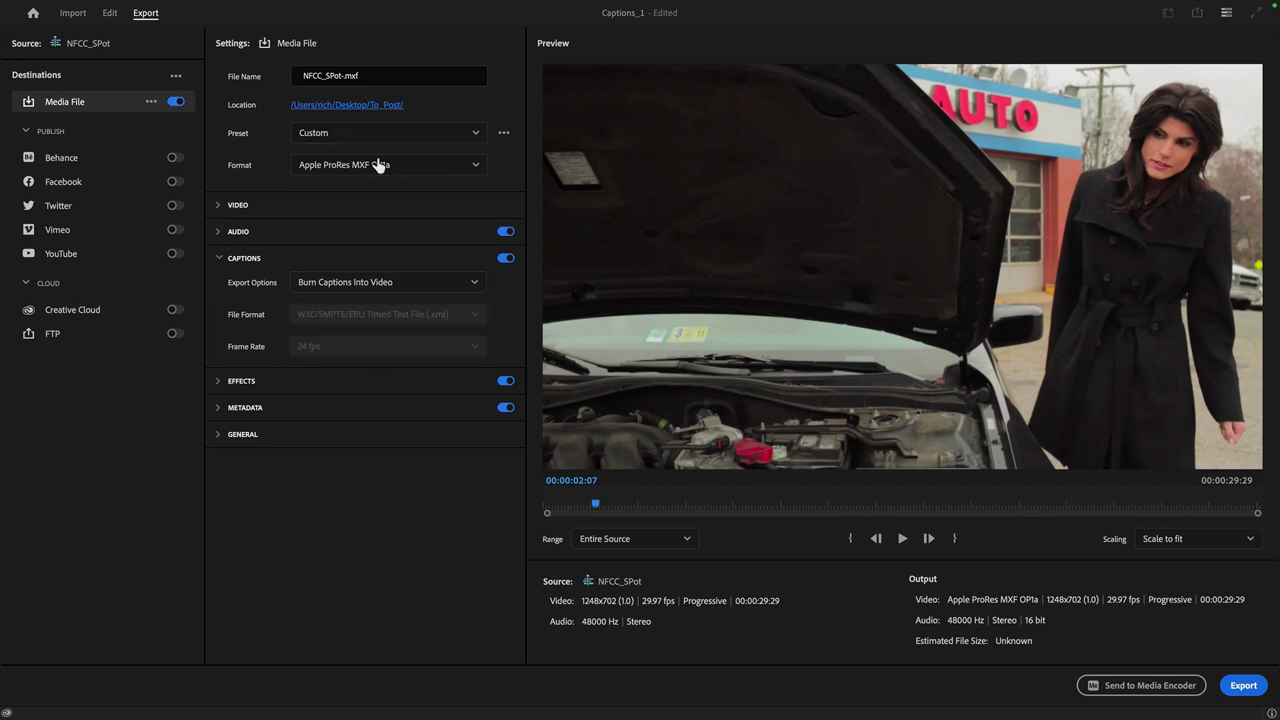
{"action": "left_click", "coordinate": [472, 170]}
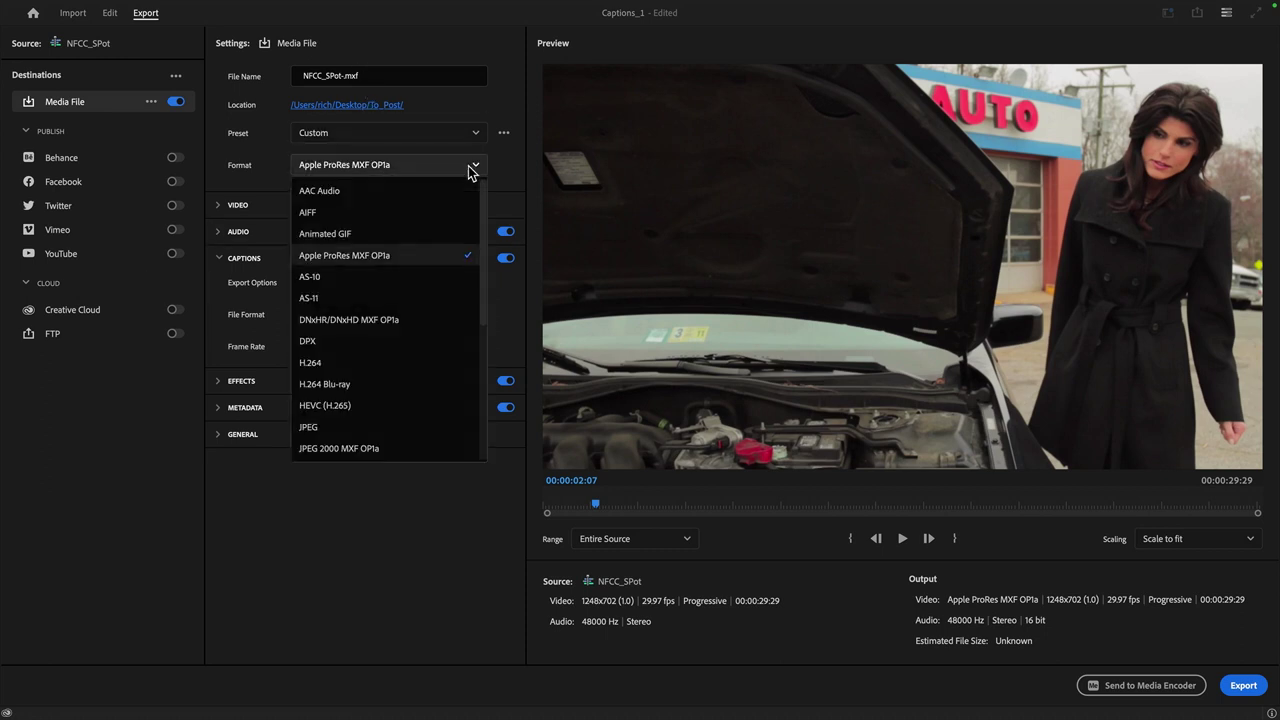
{"action": "left_click", "coordinate": [388, 364]}
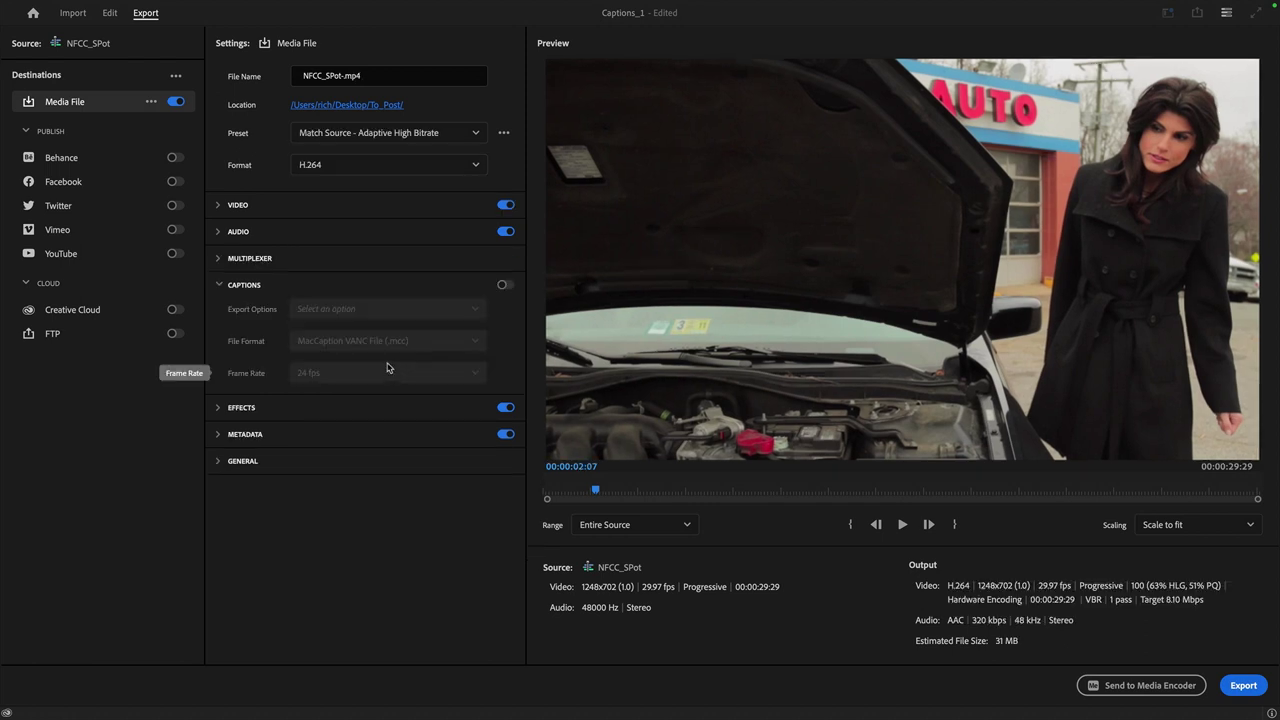
{"action": "left_click", "coordinate": [505, 285]}
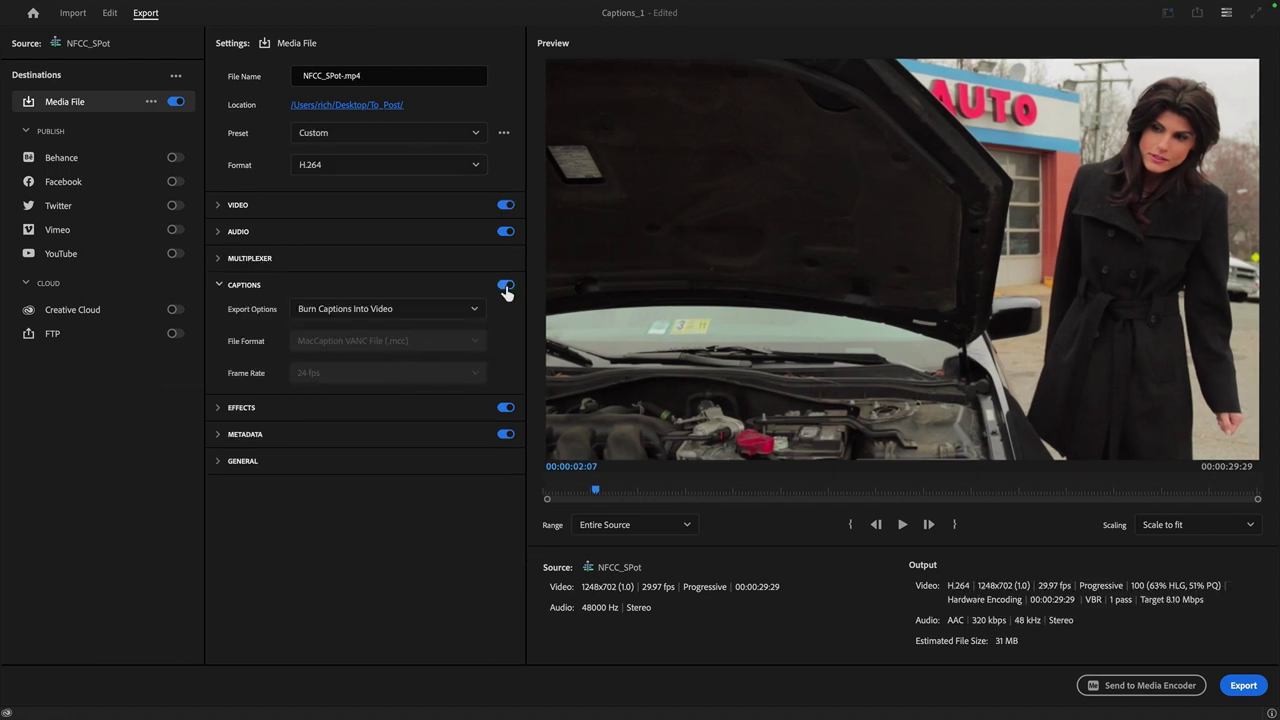
{"action": "left_click", "coordinate": [430, 315]}
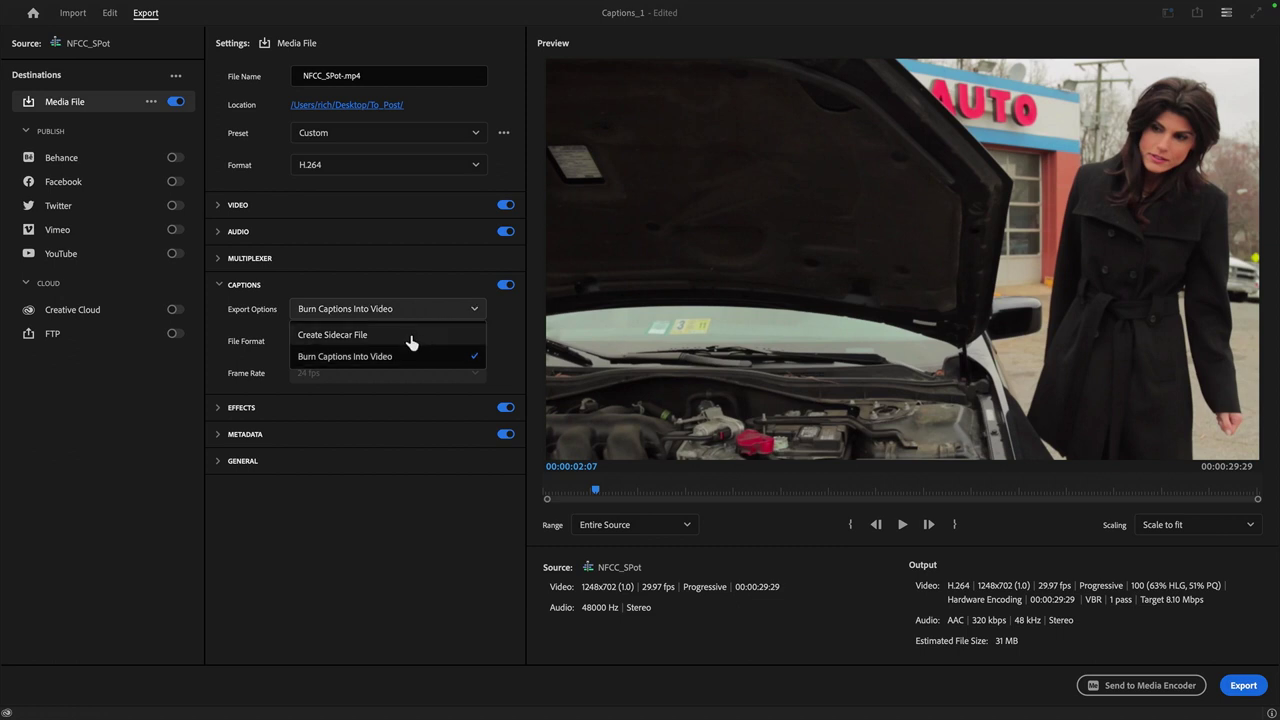
Export captions as a SubRip (.srt) sidecar file, with _CC added to the file name
{"action": "key", "text": "Escape"}
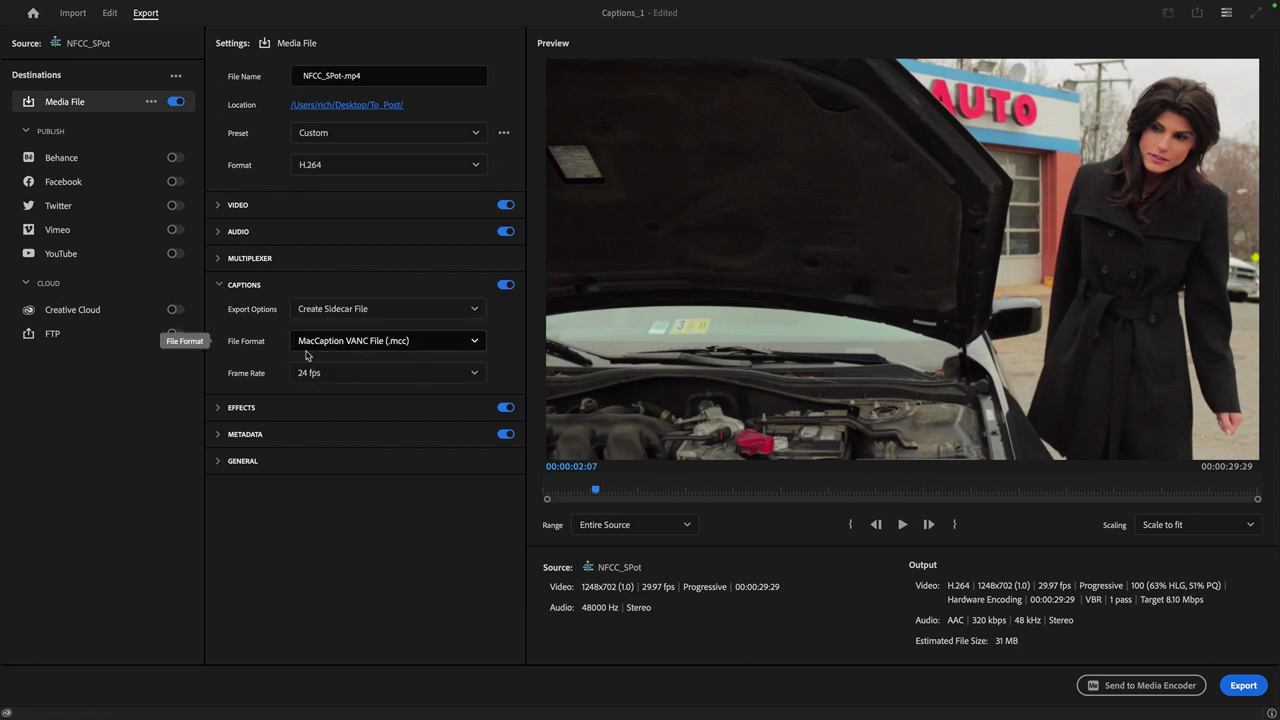
{"action": "left_click", "coordinate": [475, 344]}
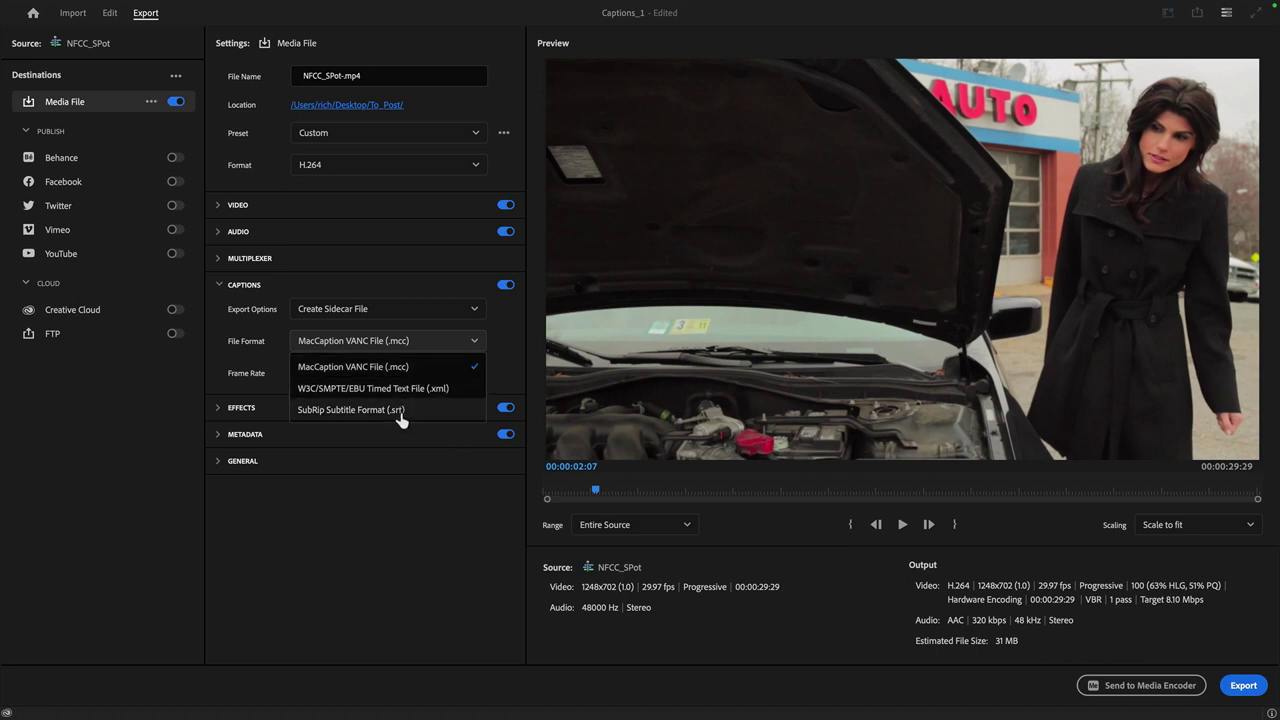
{"action": "left_click", "coordinate": [320, 411]}
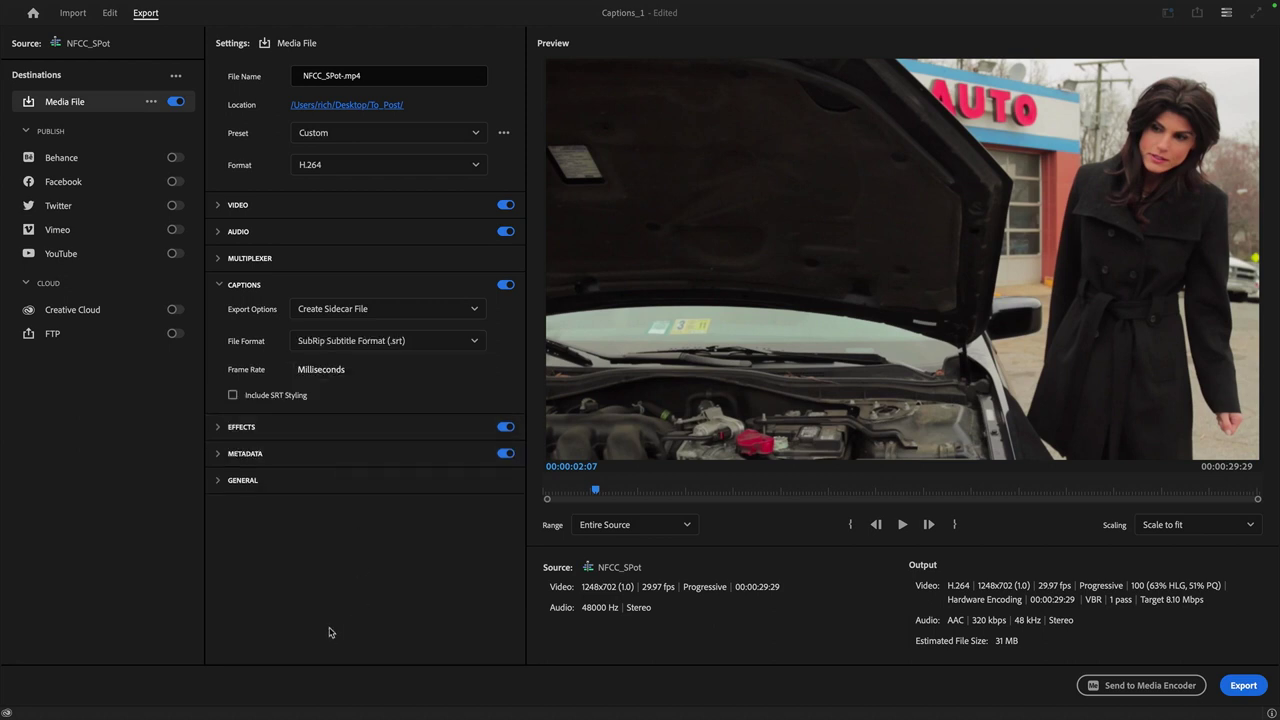
{"action": "left_click", "coordinate": [342, 77]}
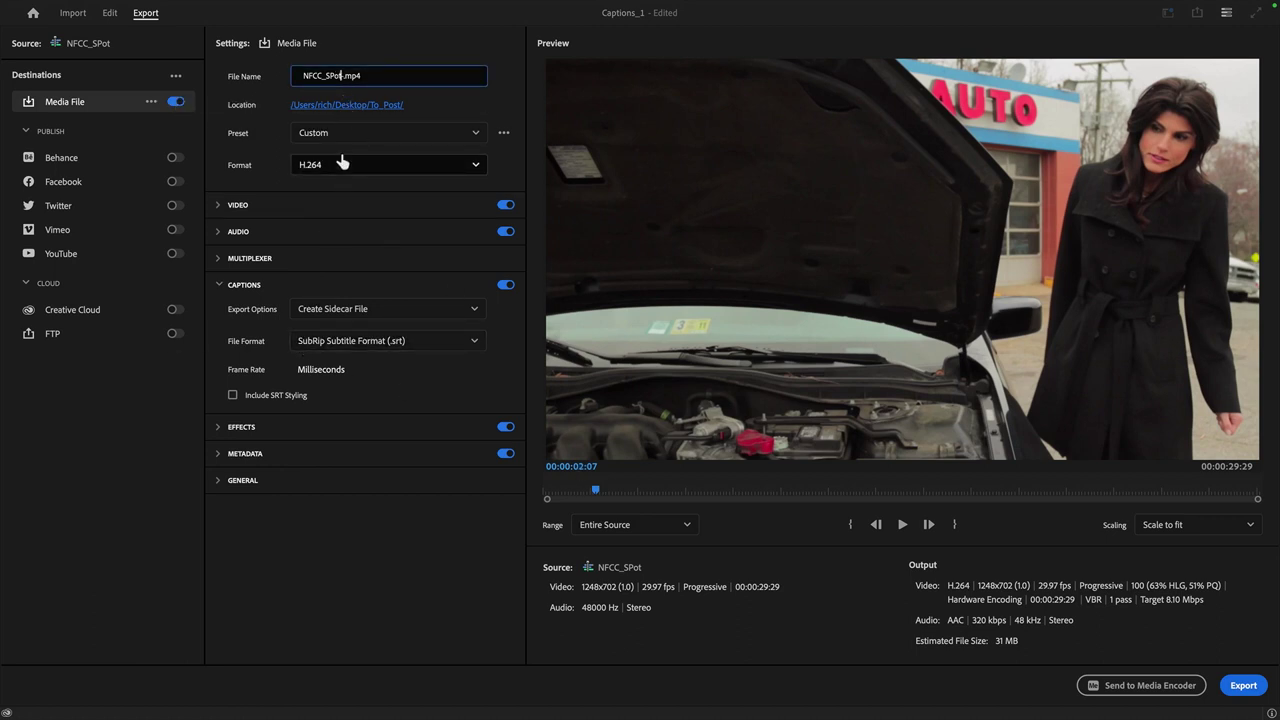
{"action": "type", "text": "_CC"}
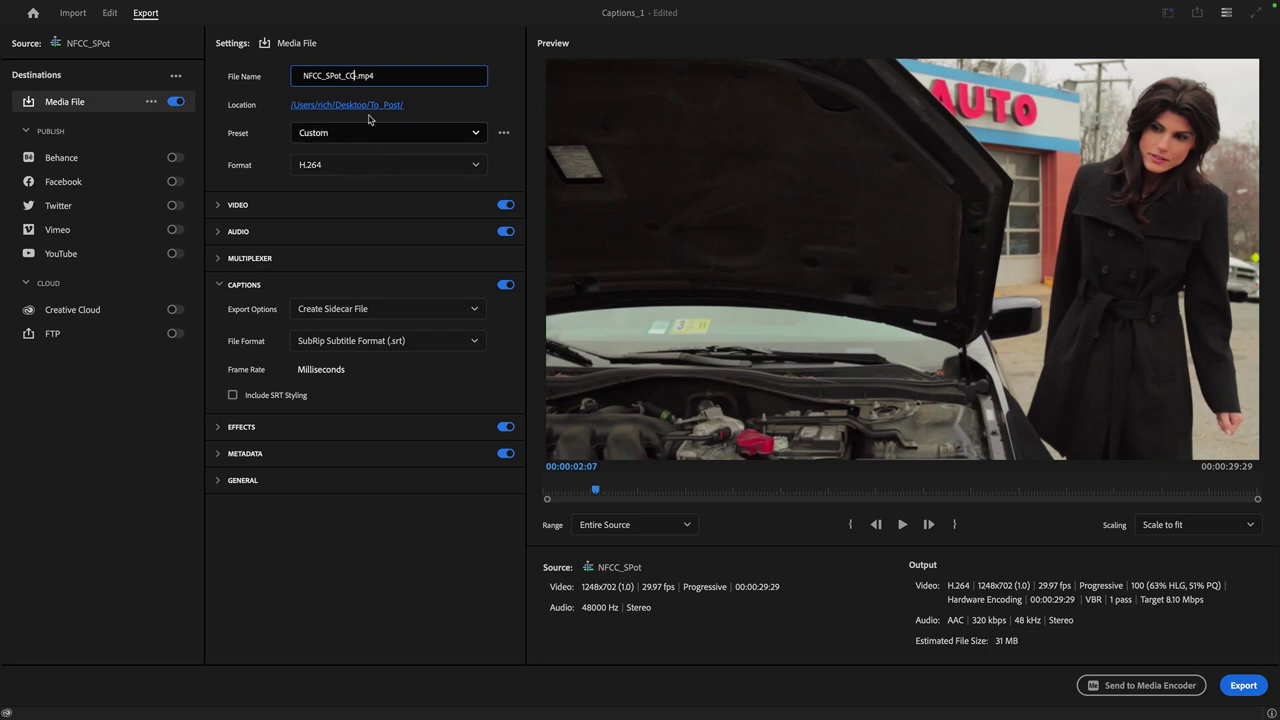
{"action": "left_click", "coordinate": [1238, 688]}
{"action": "key", "text": "ctrl+Right"}
Load youtube.com in the browser and choose Create > Upload video
{"action": "key", "text": "super+Tab"}
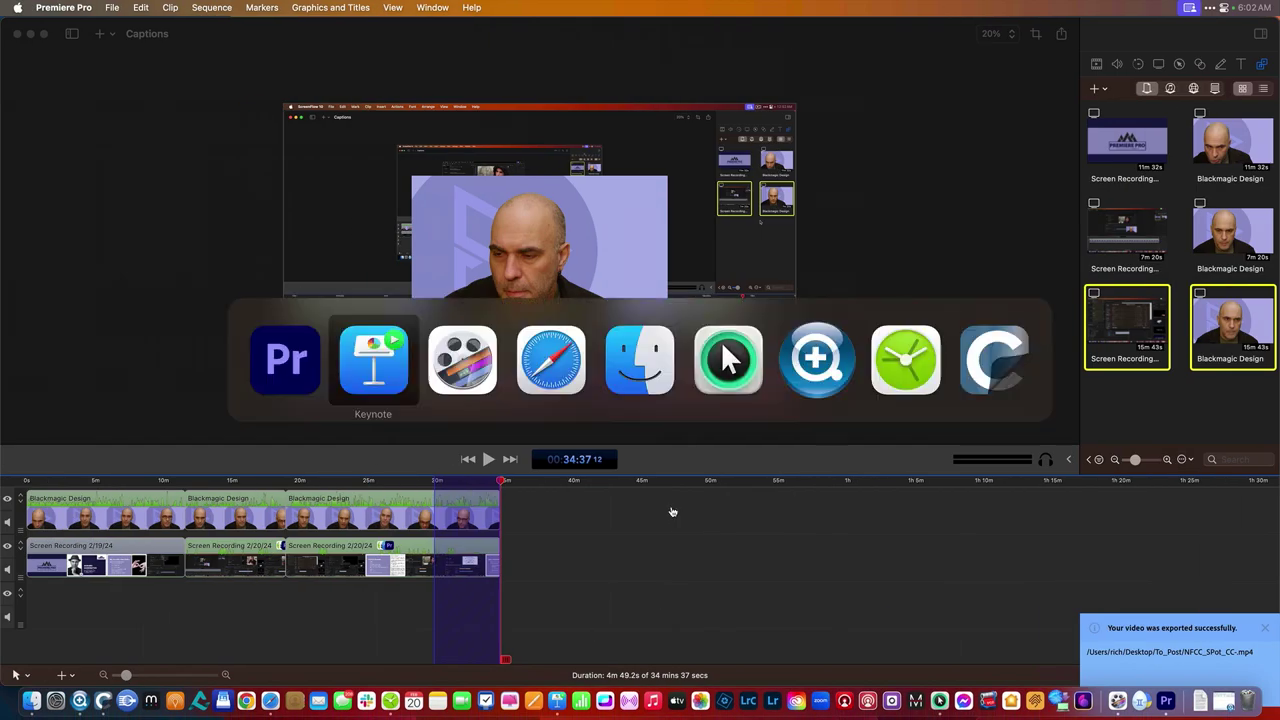
{"action": "key", "text": "super+shift+Tab"}
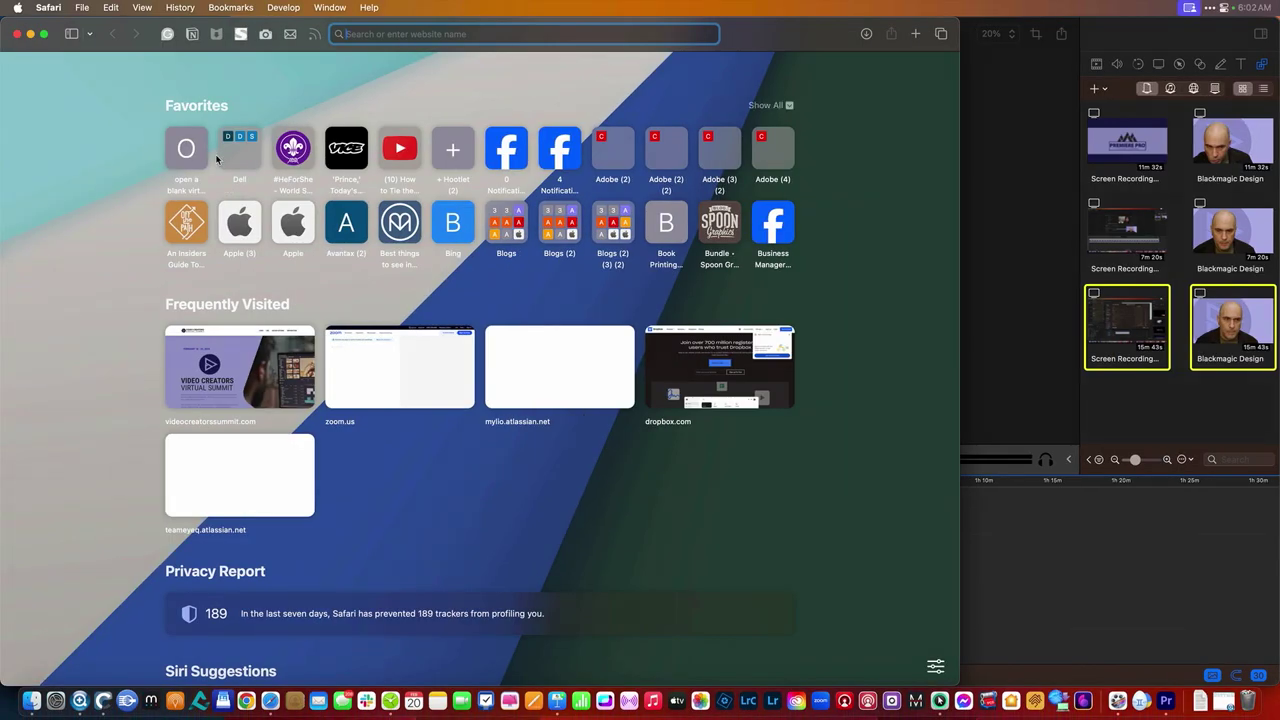
{"action": "type", "text": "youtube.com"}
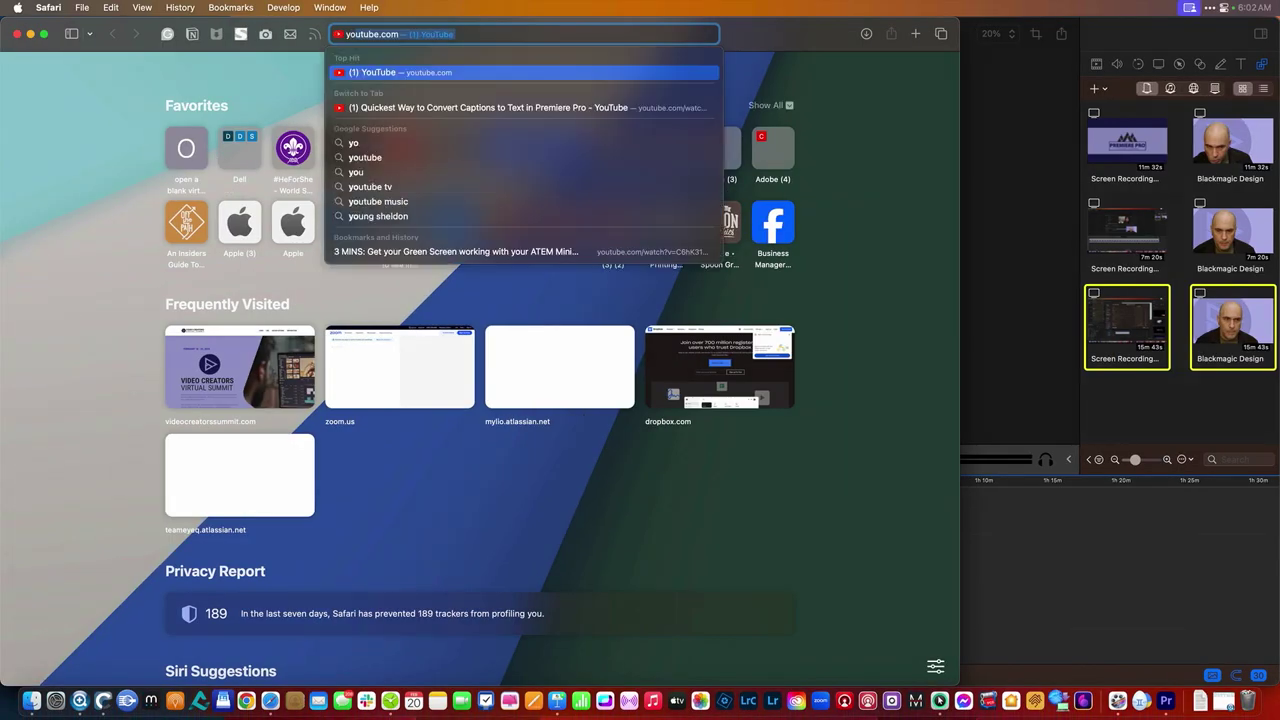
{"action": "key", "text": "Return"}
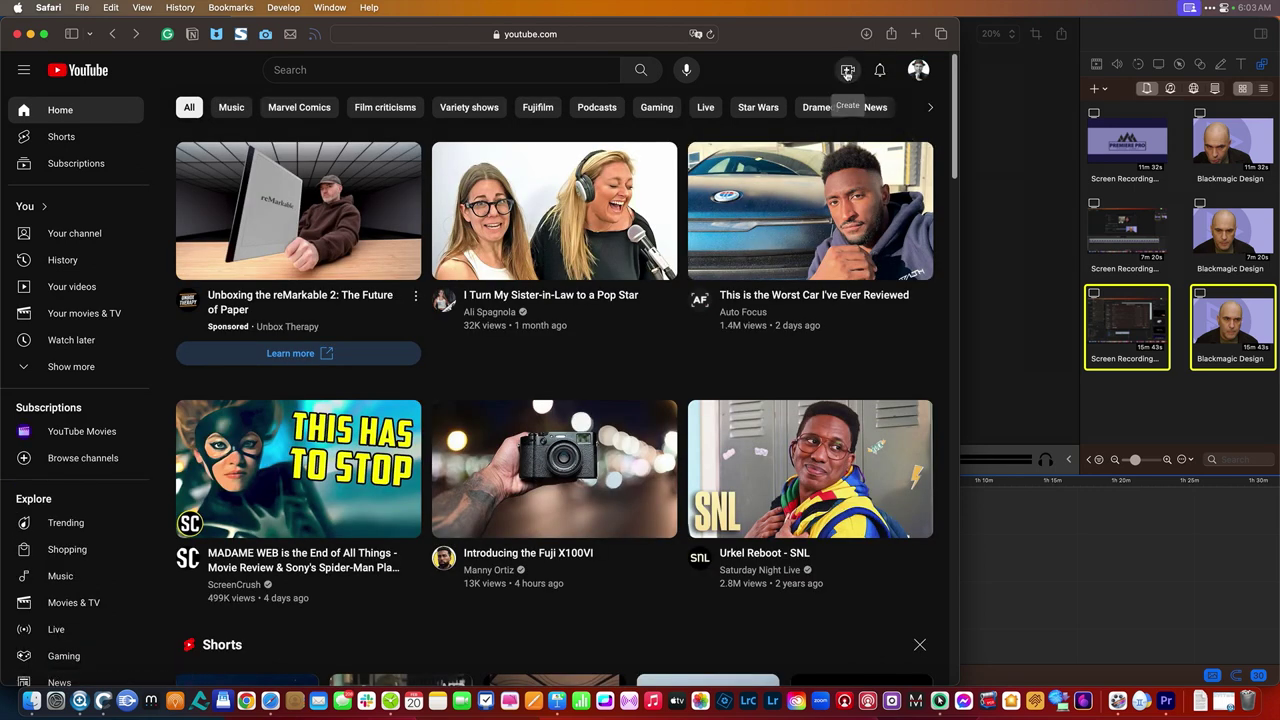
{"action": "left_click", "coordinate": [847, 70]}
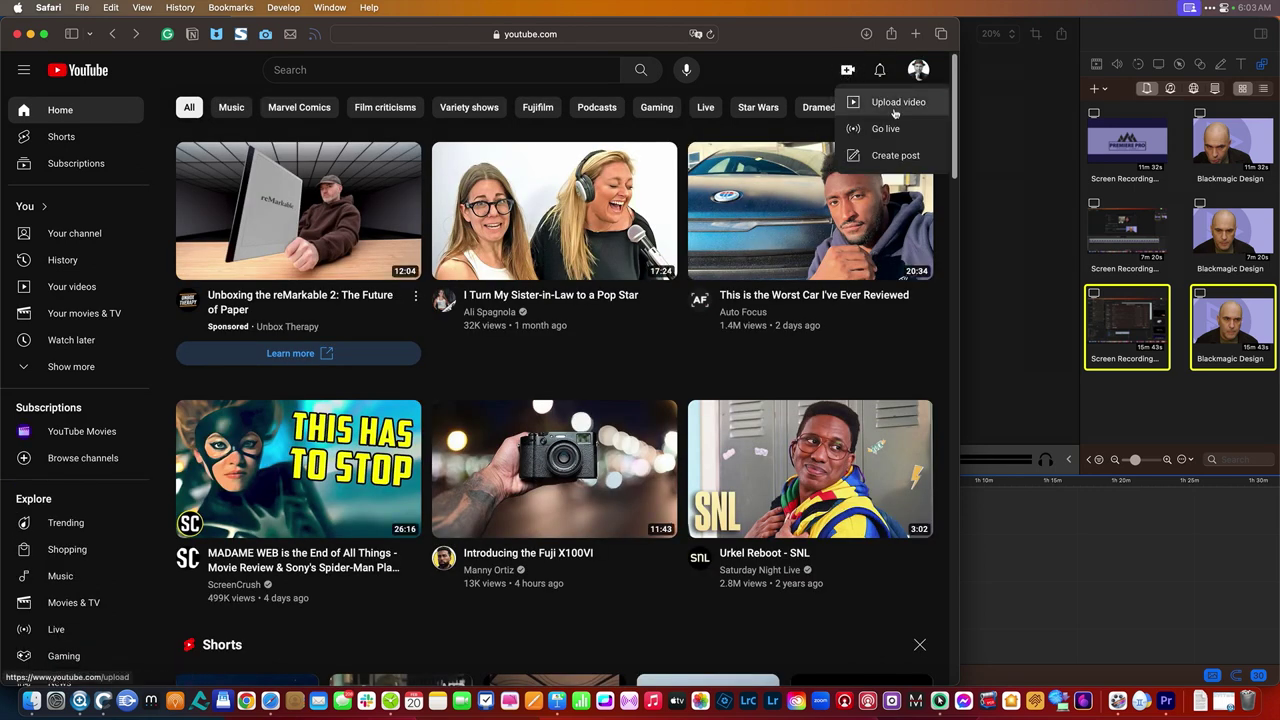
{"action": "left_click", "coordinate": [880, 102]}
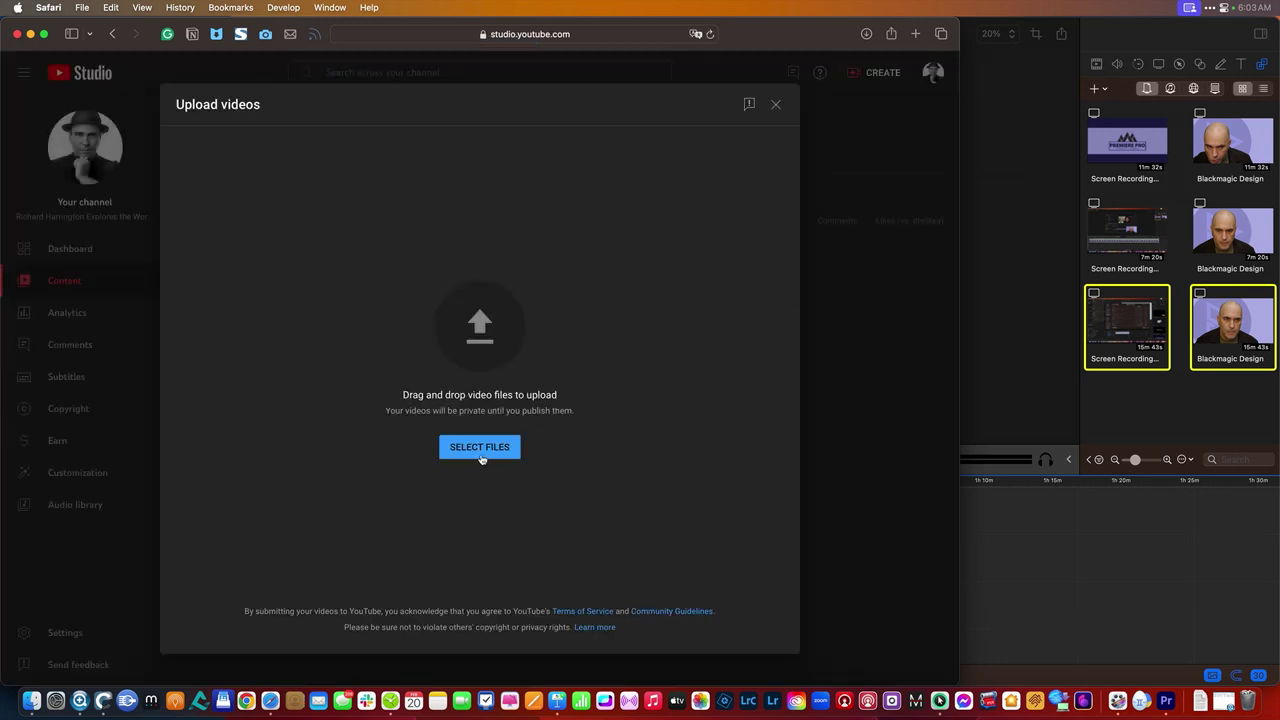
Upload NFCC_SPot_CC-.mp4 and its .srt file from To_Post, then close the upload panel
{"action": "left_click", "coordinate": [480, 450]}
{"action": "left_click", "coordinate": [296, 148]}
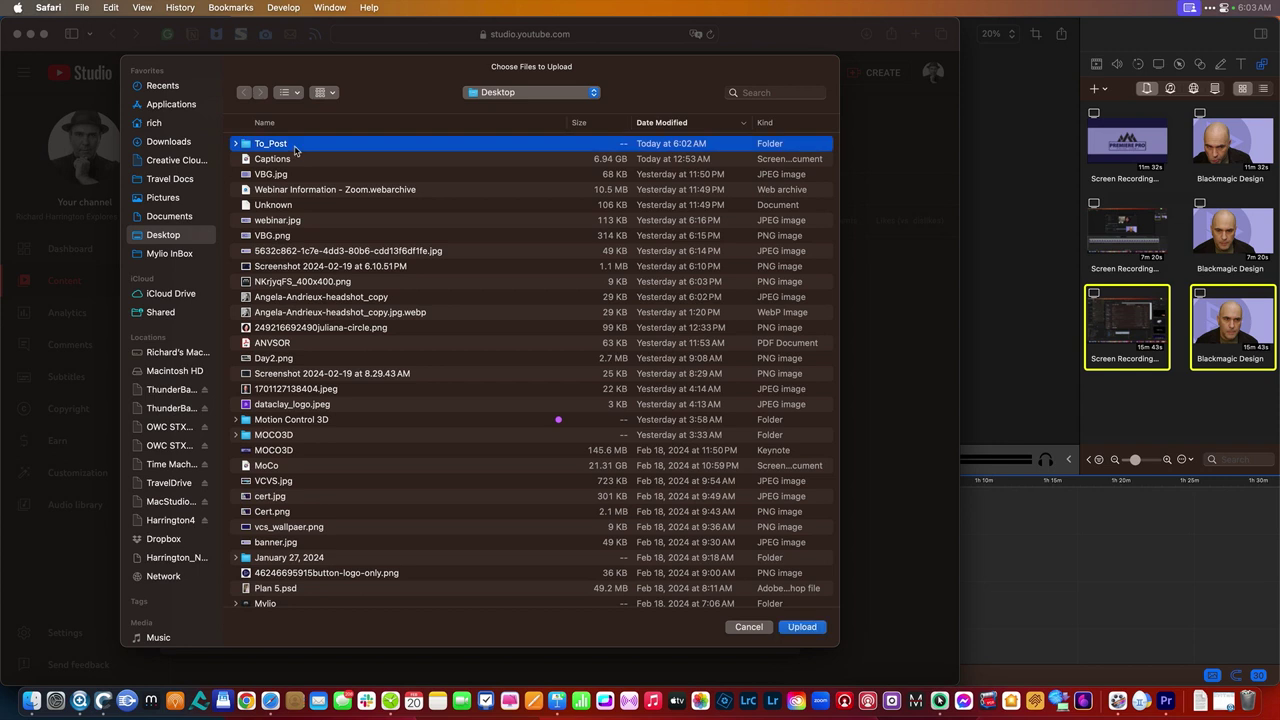
{"action": "double_click", "coordinate": [296, 148]}
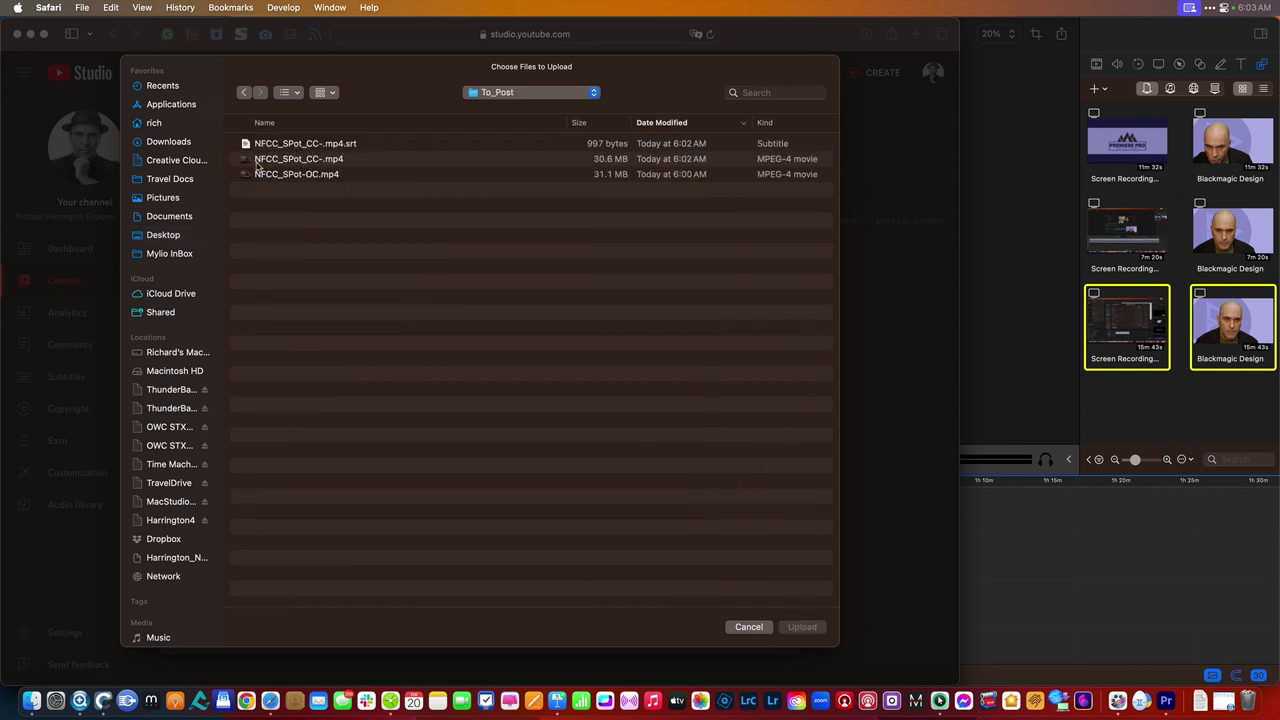
{"action": "left_click", "coordinate": [317, 160]}
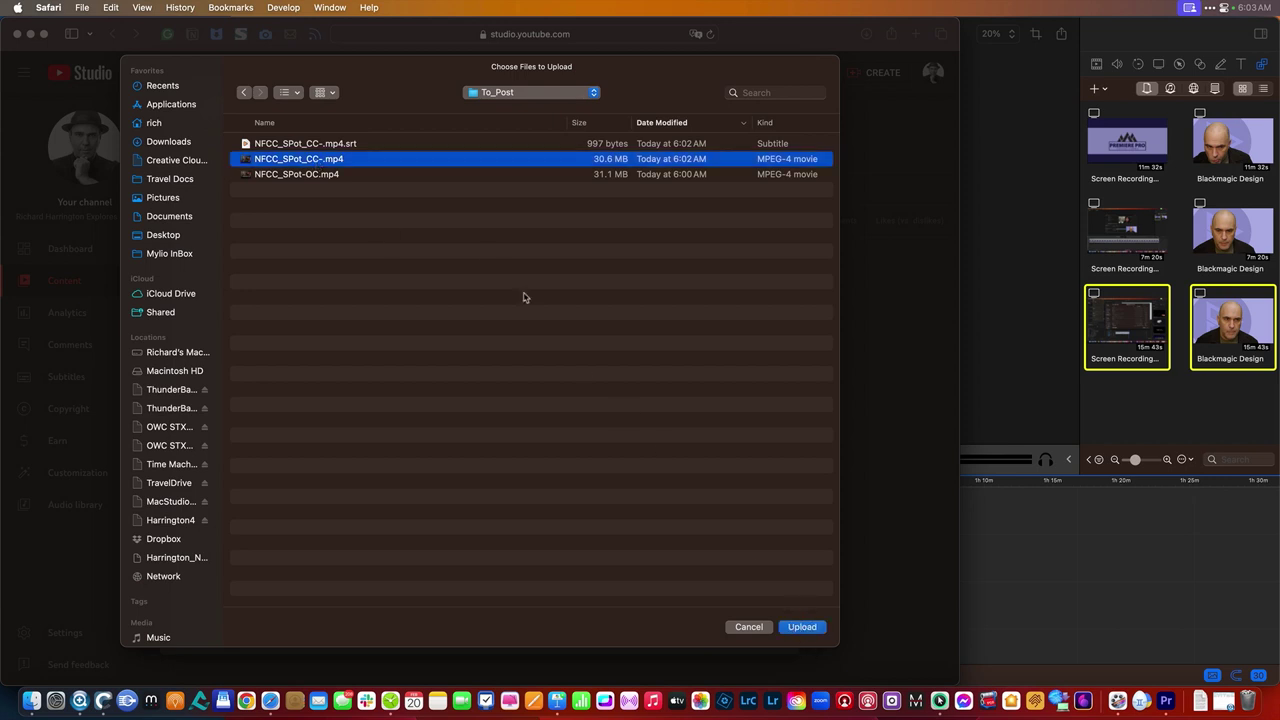
{"action": "left_click", "coordinate": [326, 148], "text": "super"}
{"action": "left_click", "coordinate": [802, 627]}
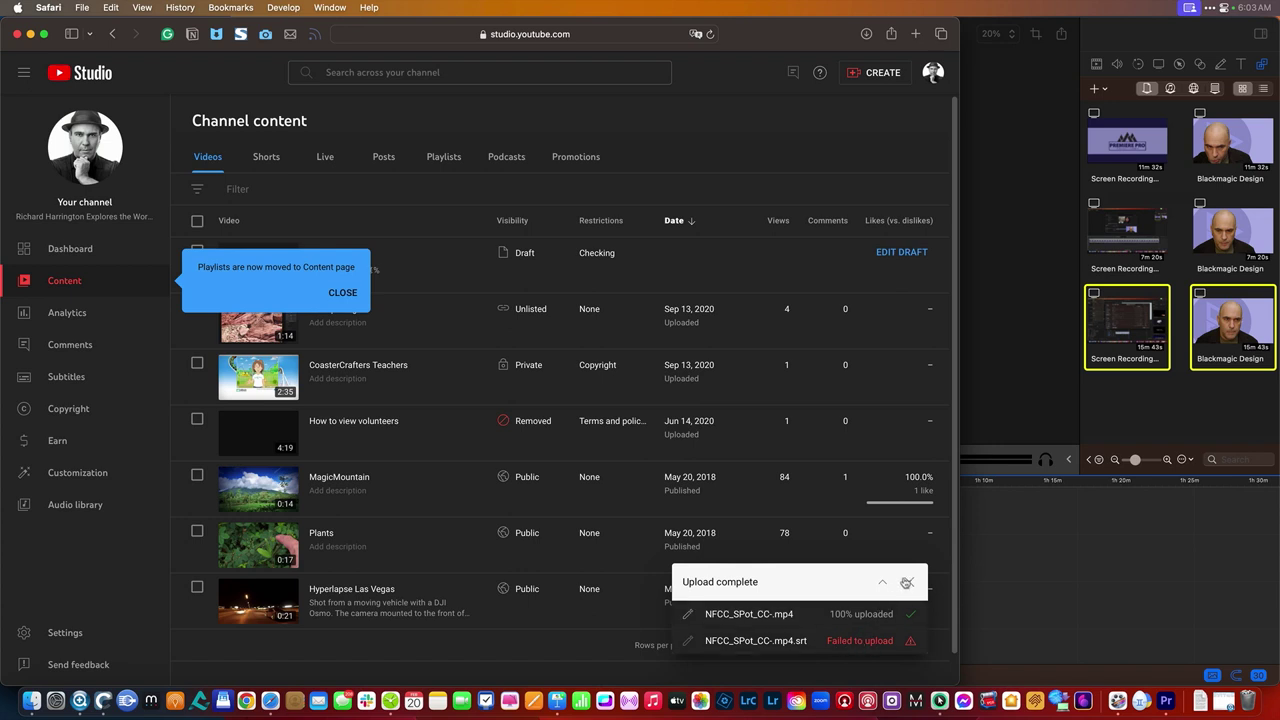
{"action": "left_click", "coordinate": [909, 581]}
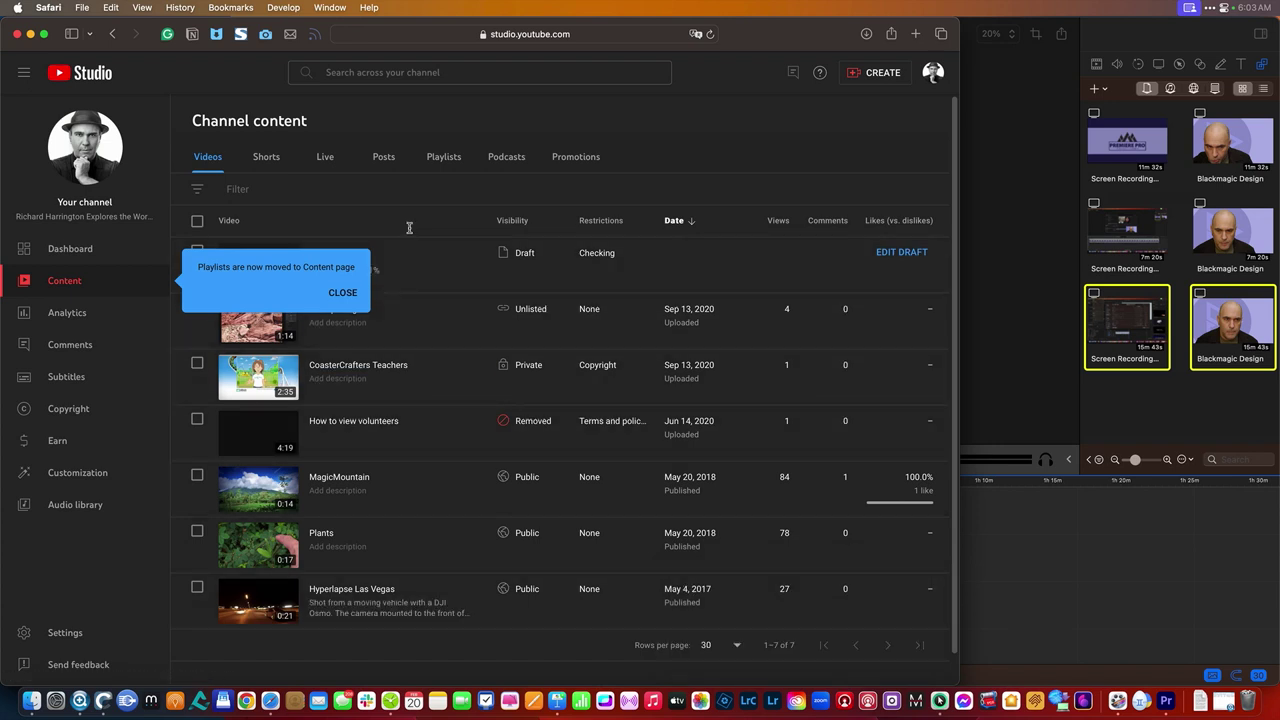
Open the uploaded draft and mark it 'No, it's not made for kids'
{"action": "left_click", "coordinate": [900, 254]}
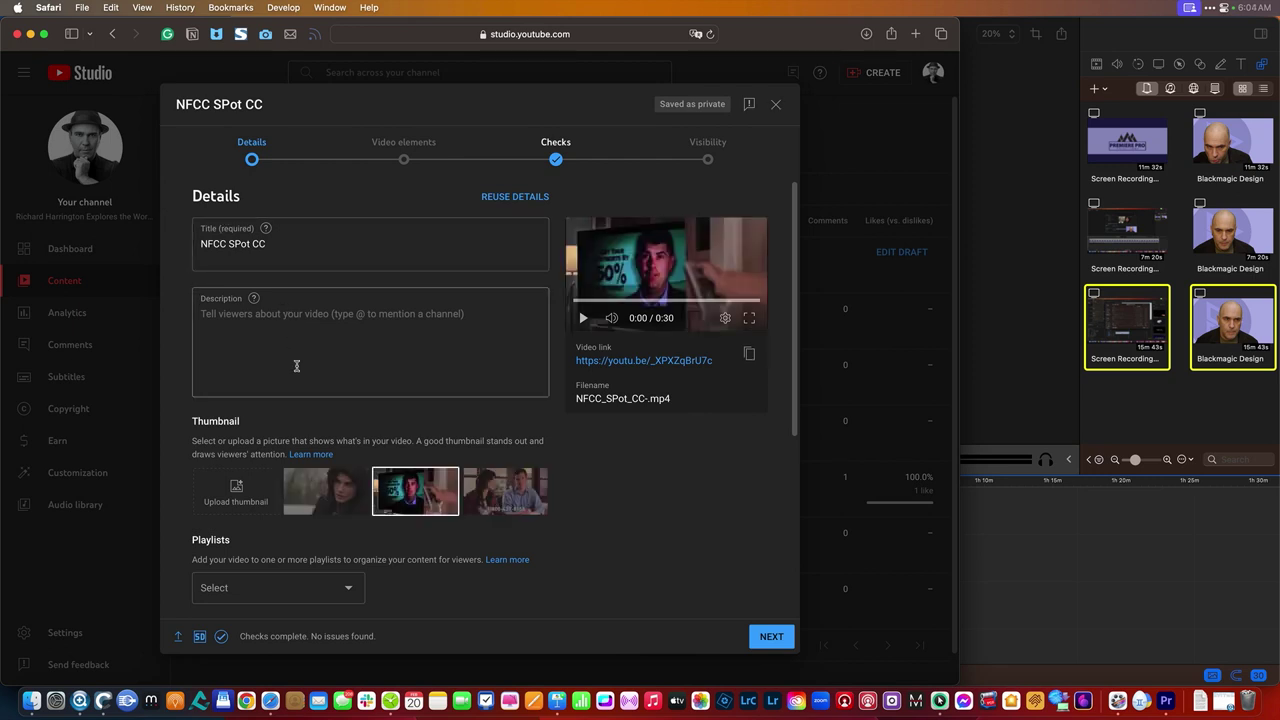
{"action": "scroll", "coordinate": [296, 365], "scroll_direction": "down", "scroll_amount": 5}
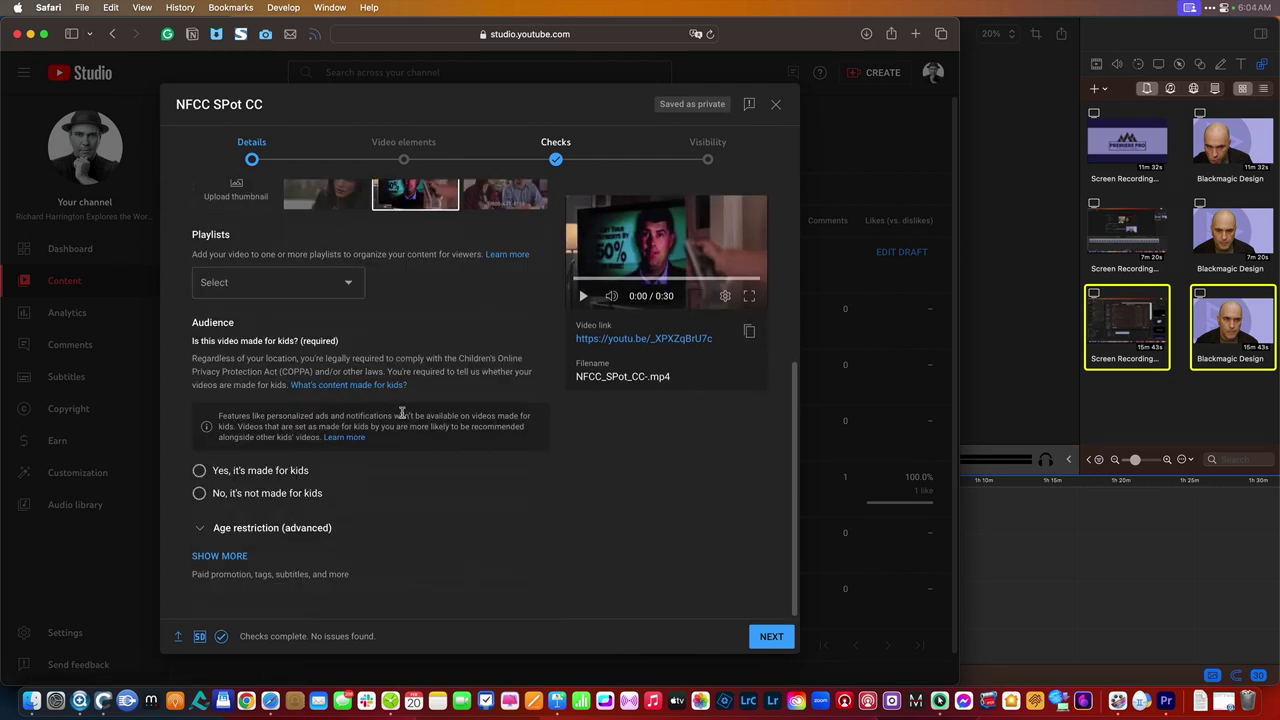
{"action": "left_click", "coordinate": [272, 494]}
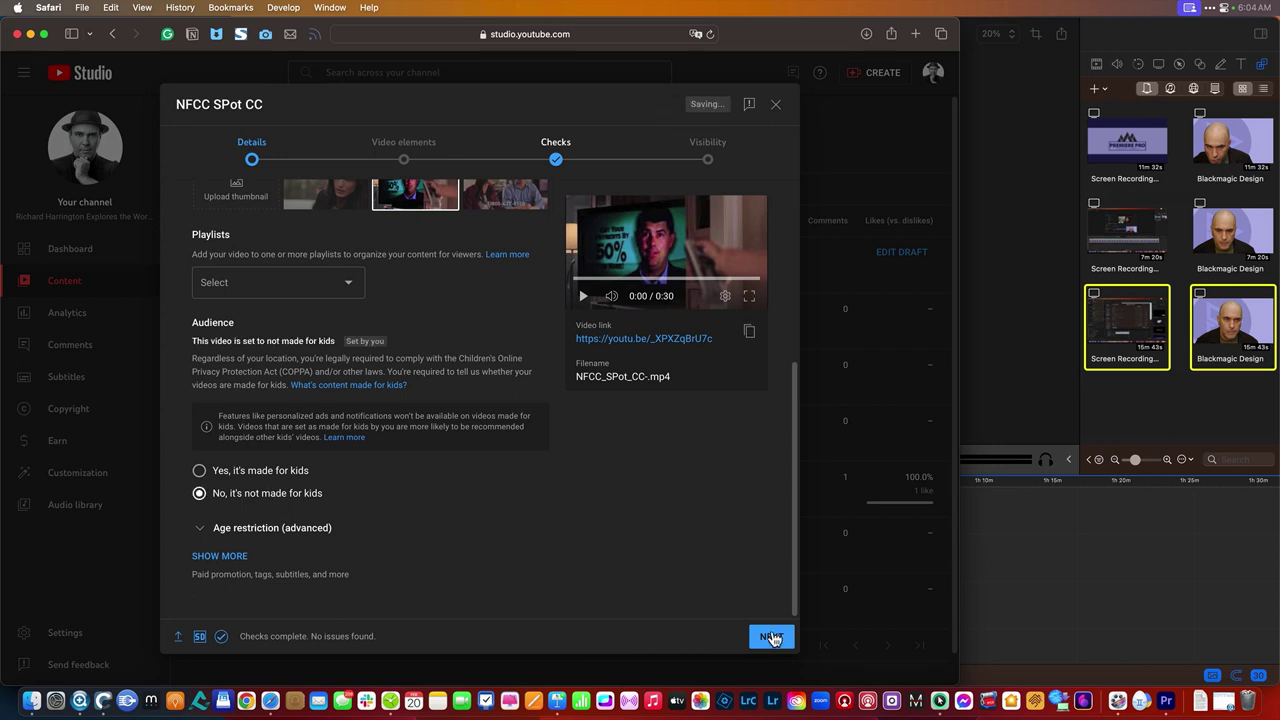
{"action": "scroll", "coordinate": [434, 510], "scroll_direction": "down", "scroll_amount": 10}
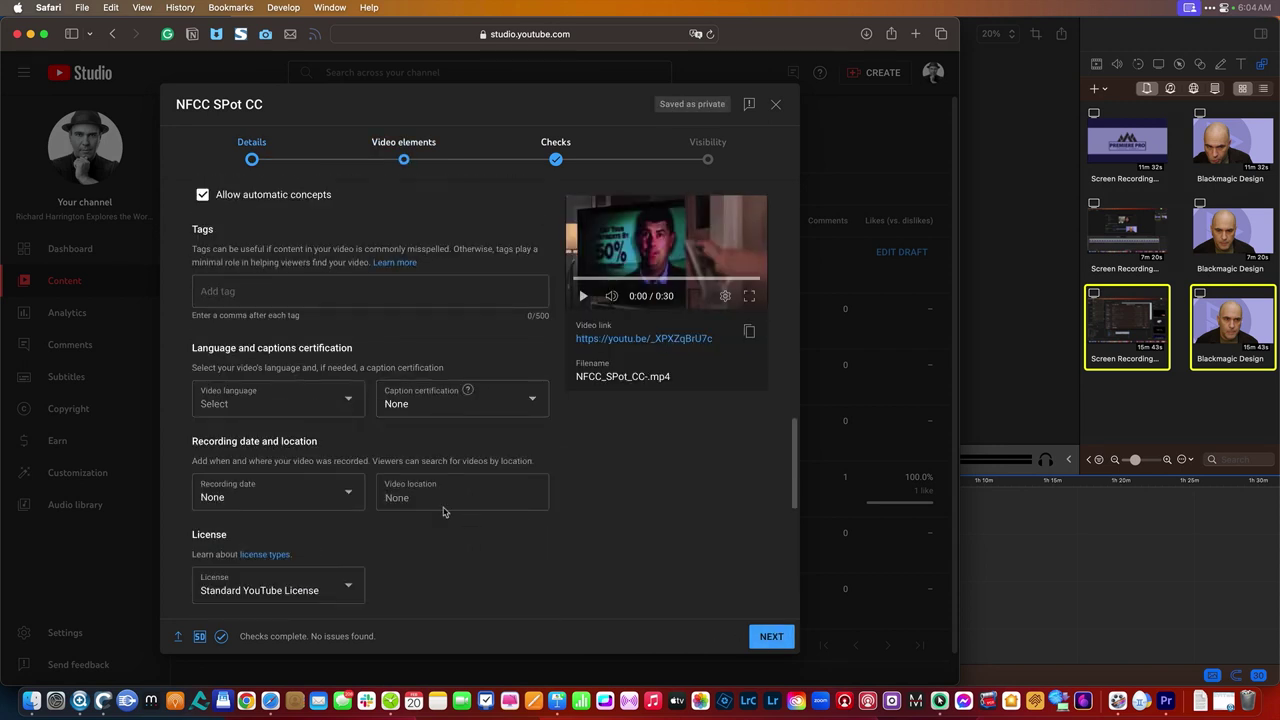
Set the video language to English, leave caption certification at None, and continue
{"action": "left_click", "coordinate": [344, 402]}
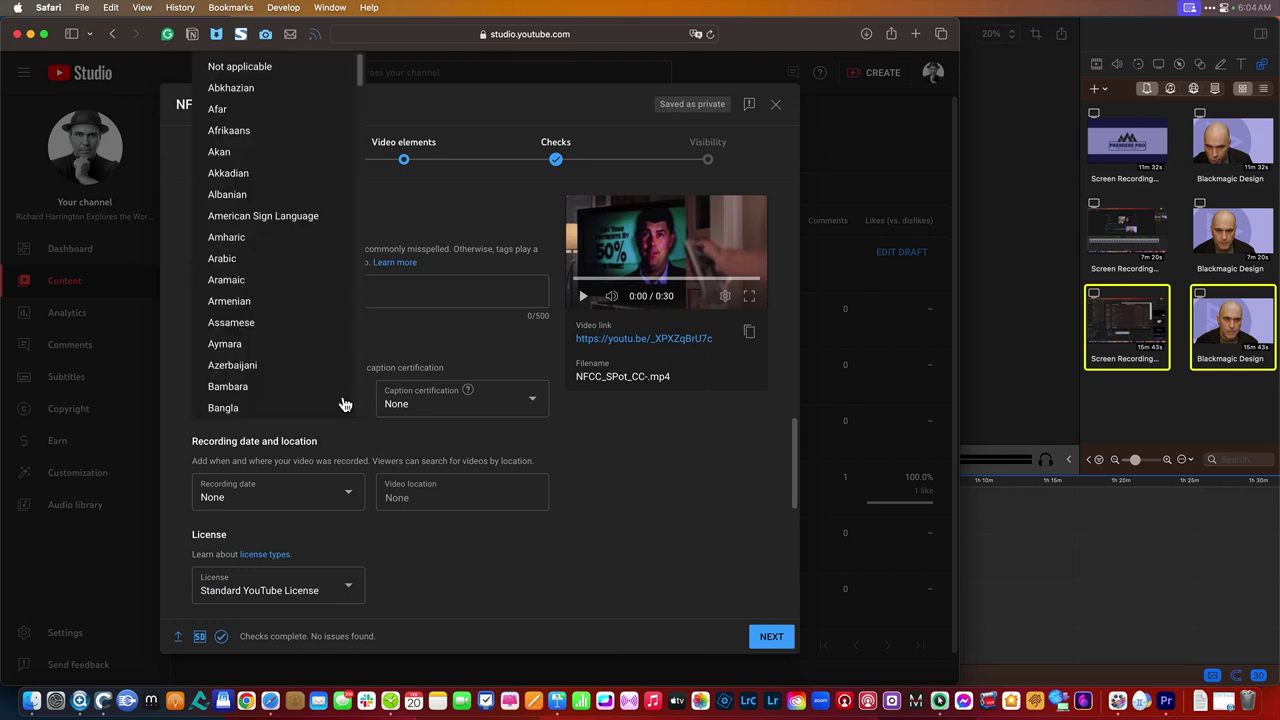
{"action": "left_click", "coordinate": [500, 400]}
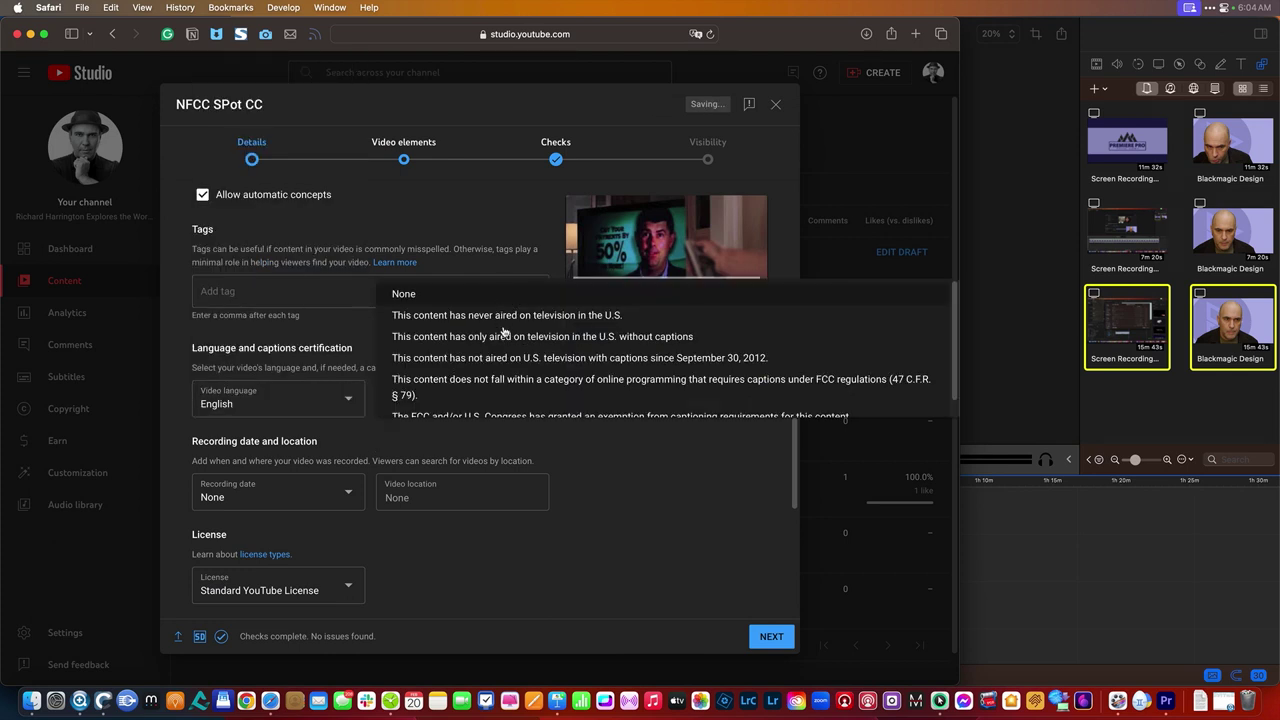
{"action": "right_click", "coordinate": [527, 371]}
{"action": "key", "text": "Escape"}
{"action": "key", "text": "Escape"}
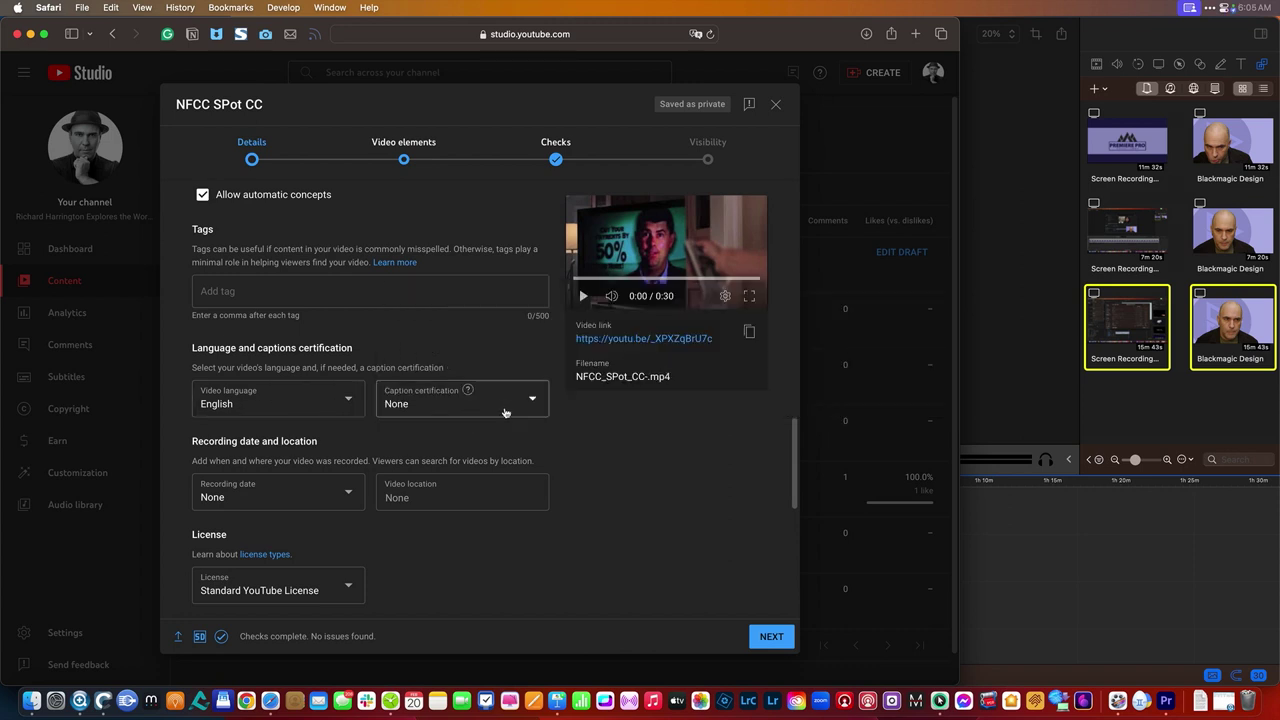
{"action": "left_click", "coordinate": [500, 403]}
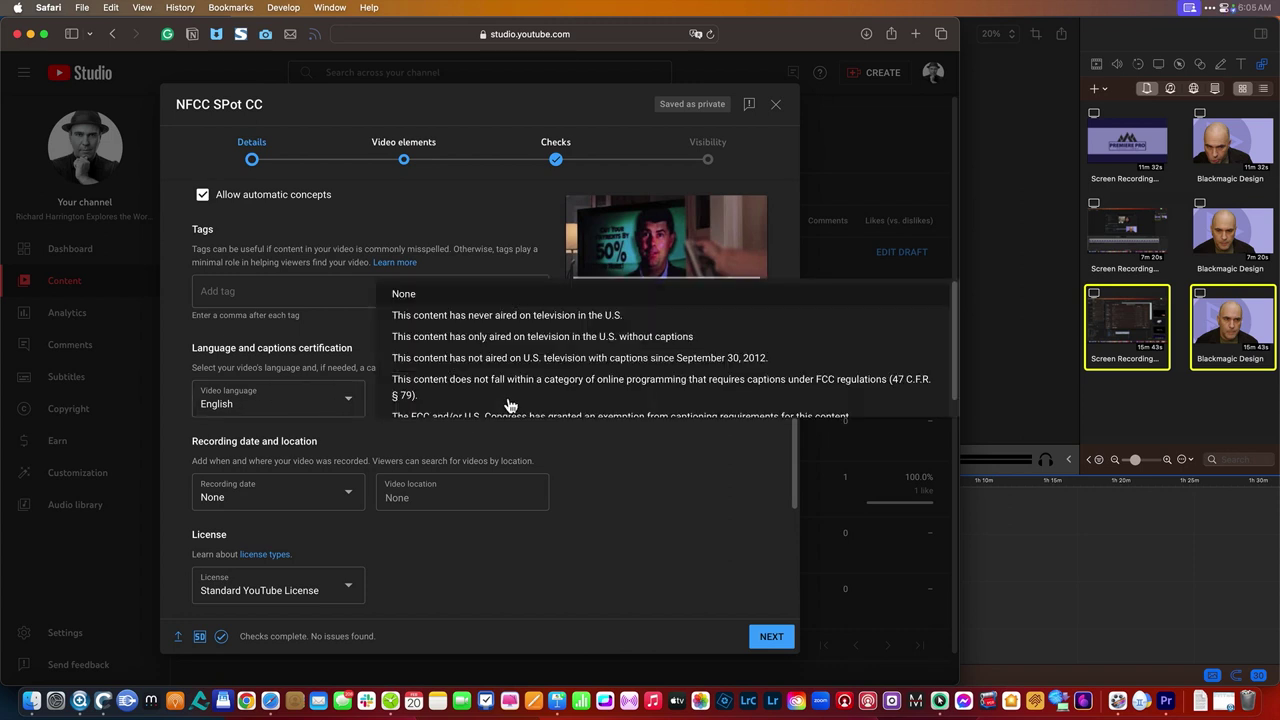
{"action": "left_click", "coordinate": [632, 479]}
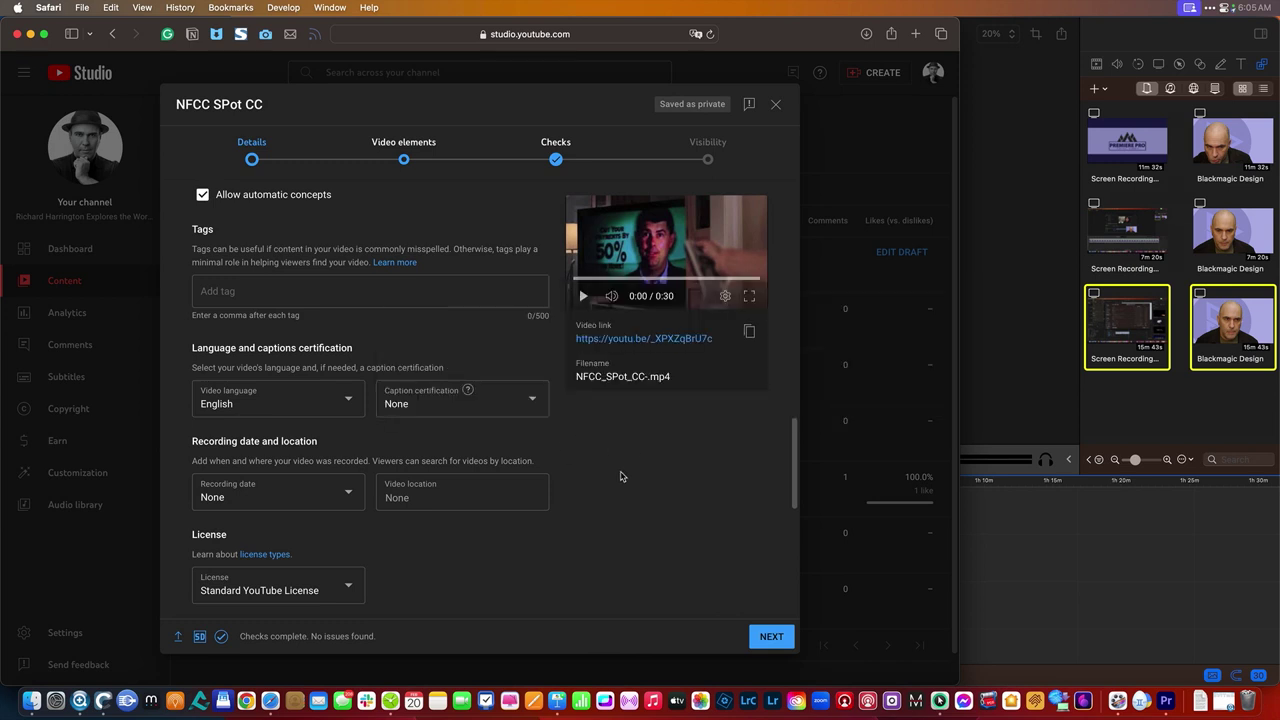
{"action": "left_click", "coordinate": [752, 632]}
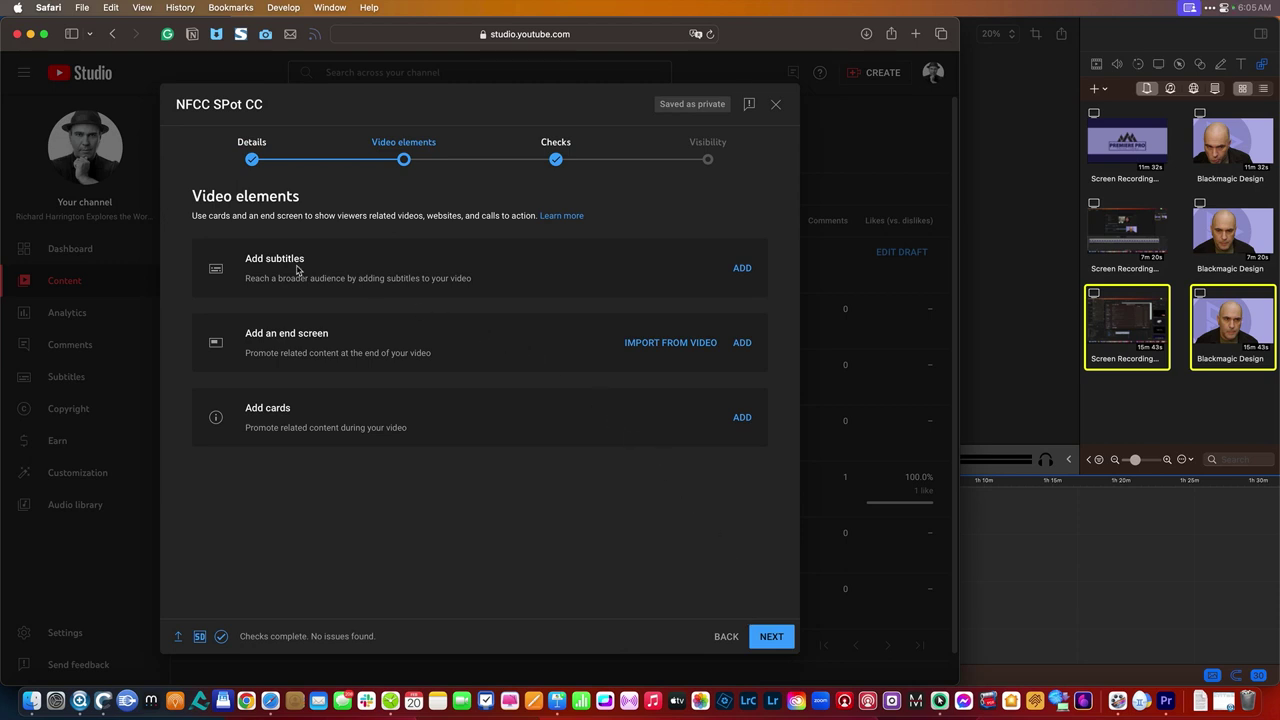
Upload NFCC_SPot_CC-.mp4.srt with timing as the video's English subtitles
{"action": "left_click", "coordinate": [742, 268]}
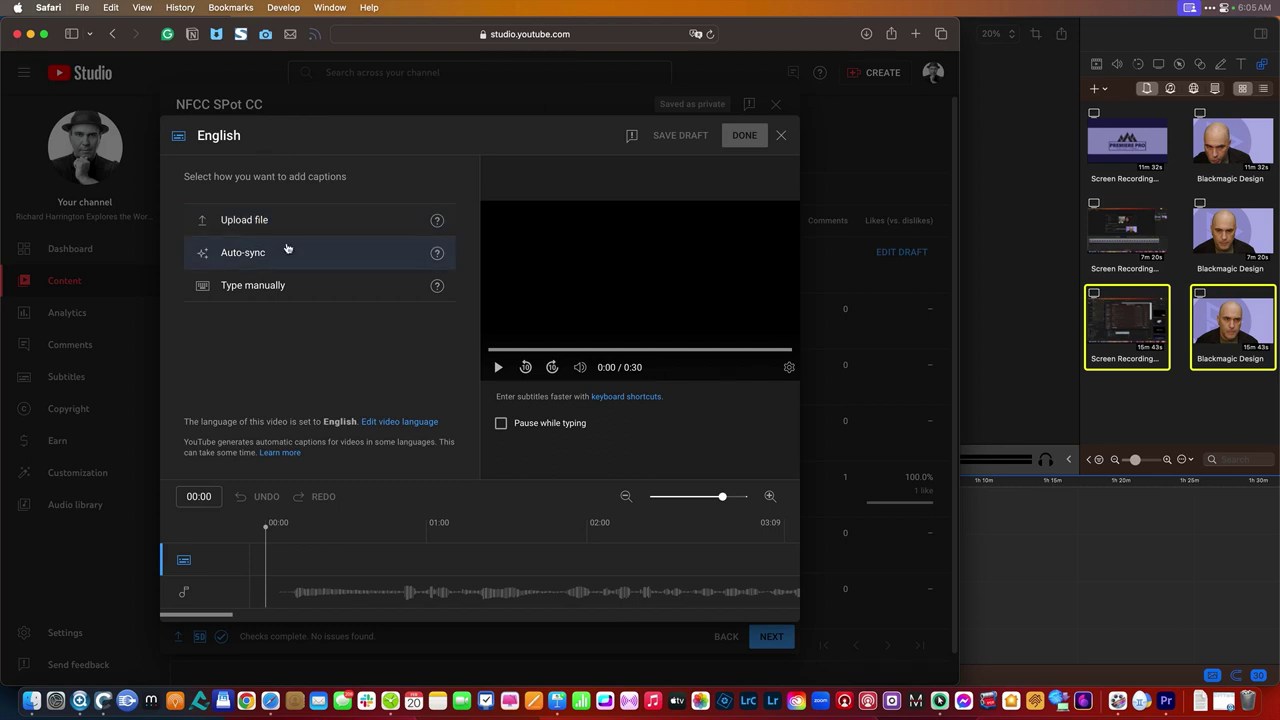
{"action": "left_click", "coordinate": [243, 222]}
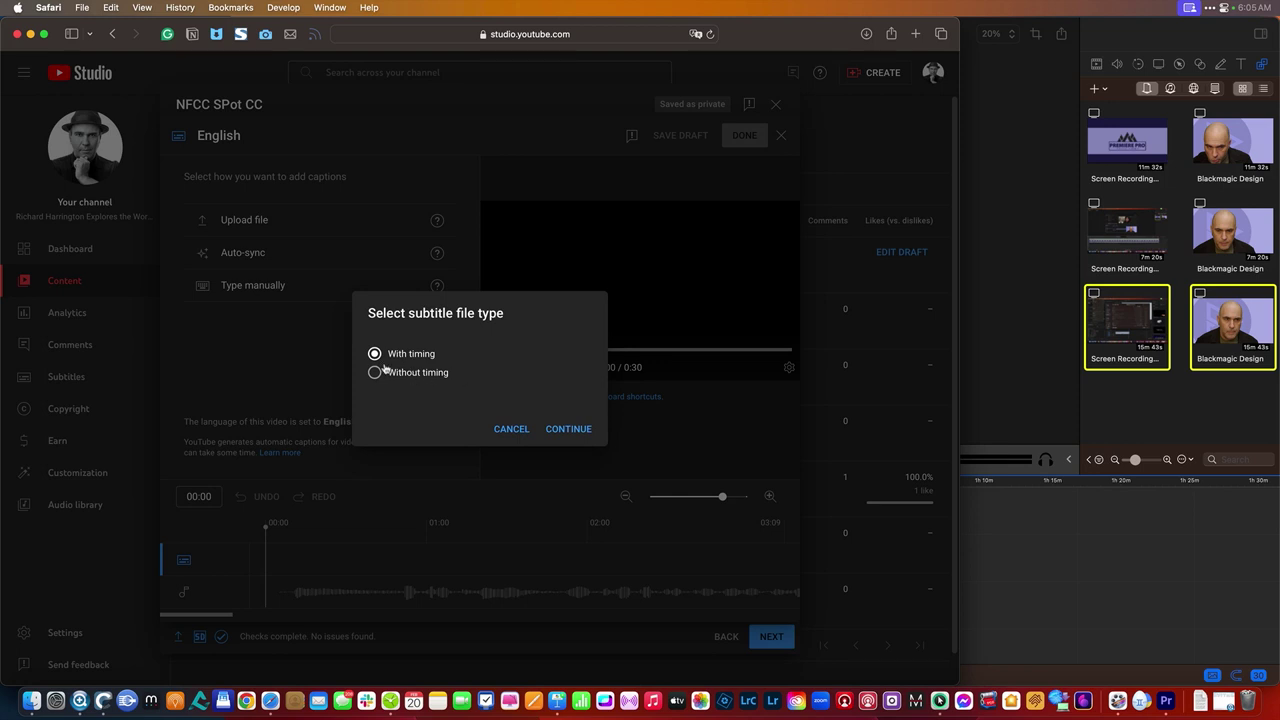
{"action": "key", "text": "super+Tab"}
{"action": "key", "text": "super+Tab"}
{"action": "key", "text": "super+Tab"}
{"action": "key", "text": "super+Tab"}
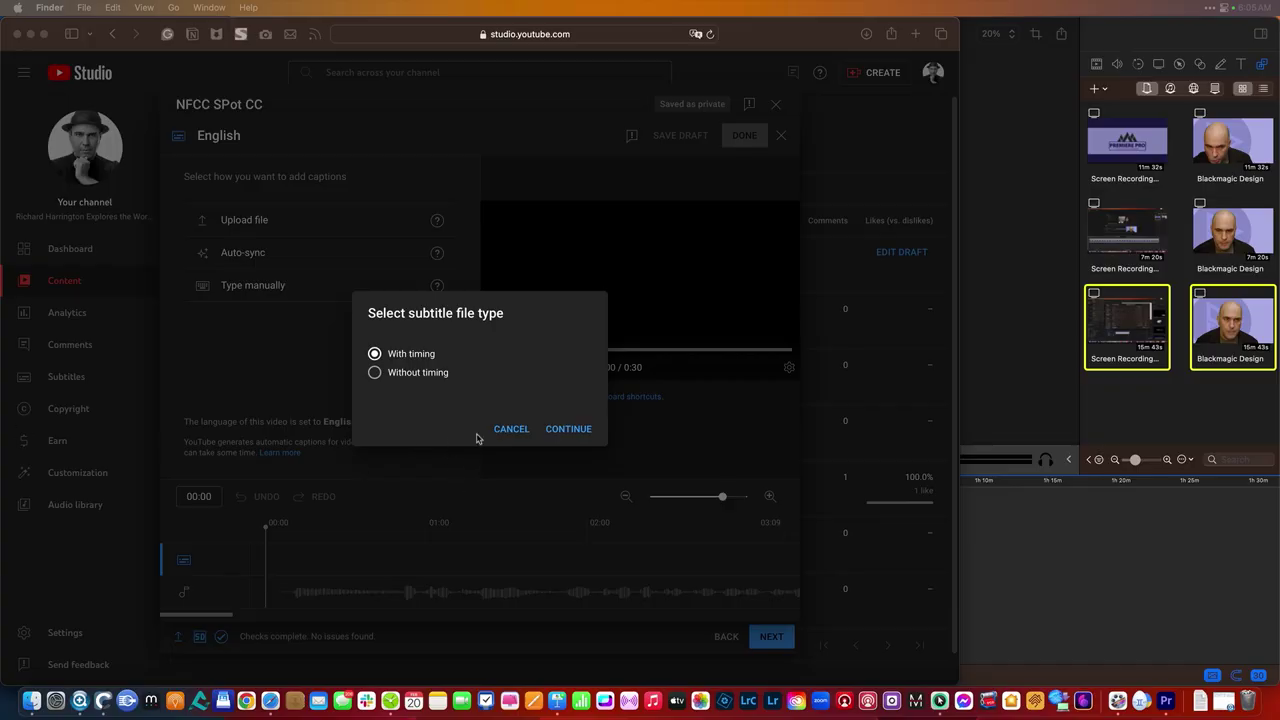
{"action": "left_click", "coordinate": [563, 429]}
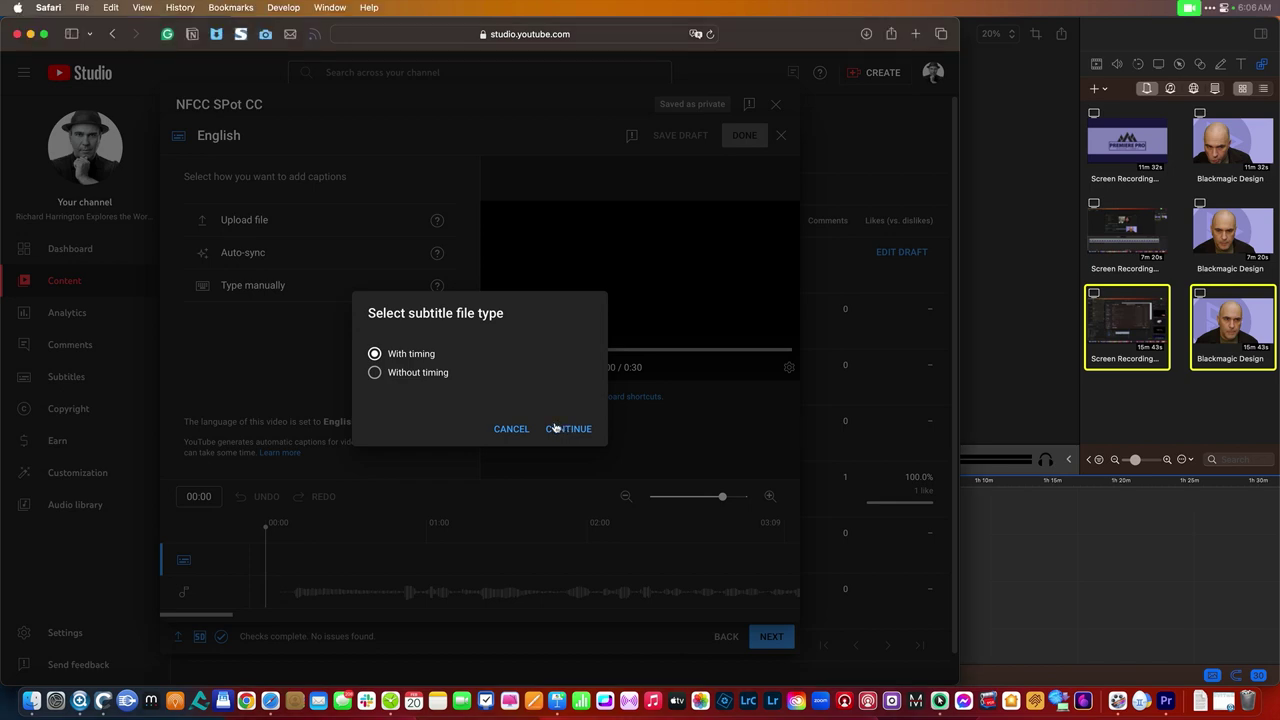
{"action": "left_click", "coordinate": [568, 429]}
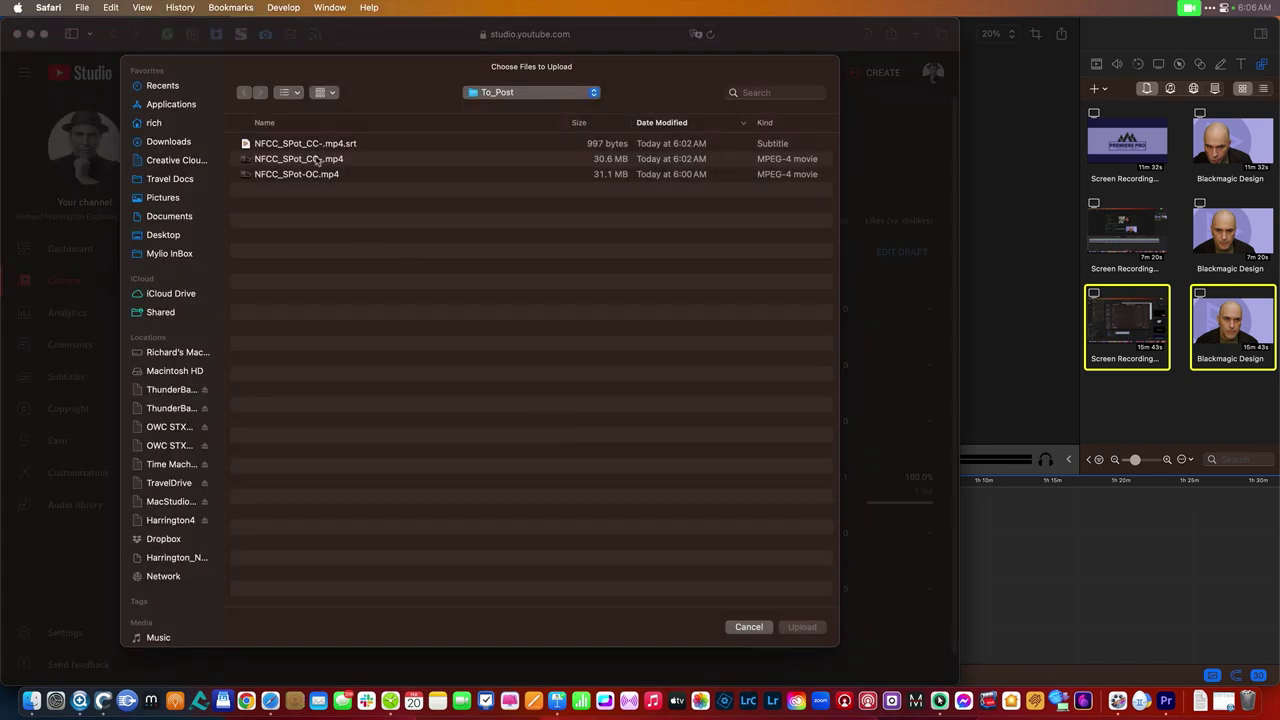
{"action": "double_click", "coordinate": [305, 144]}
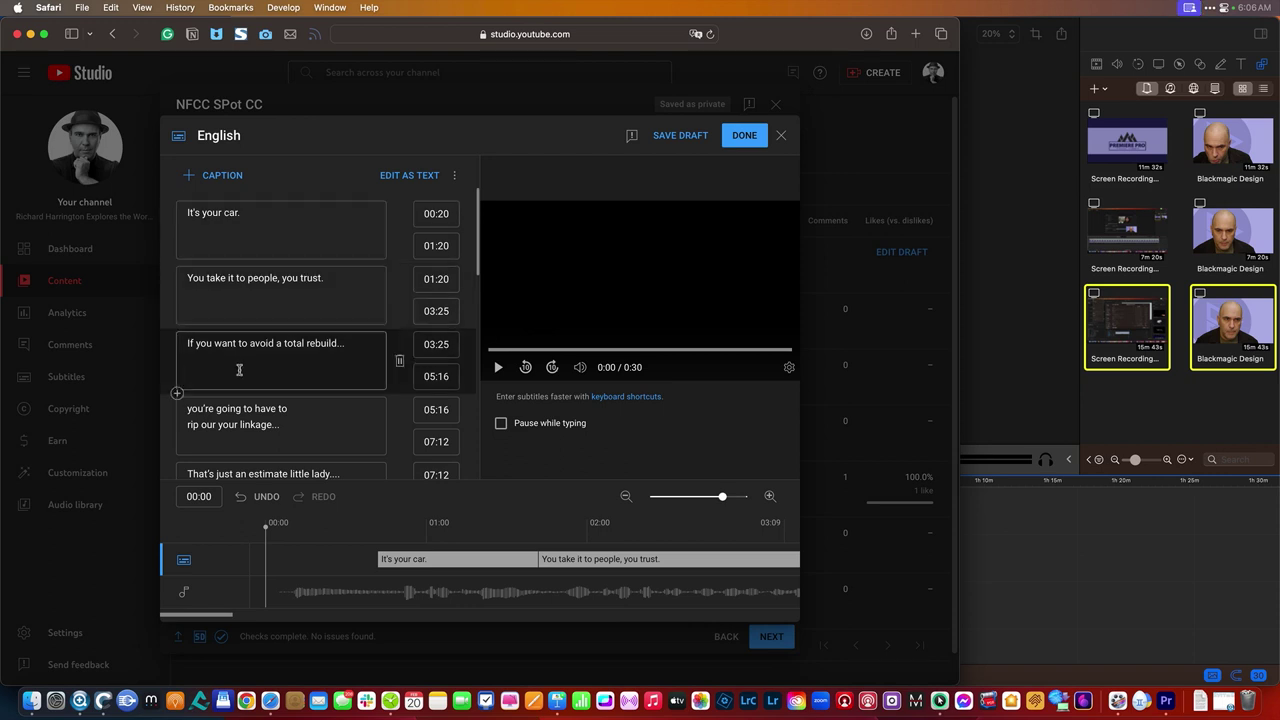
{"action": "left_click", "coordinate": [498, 367]}
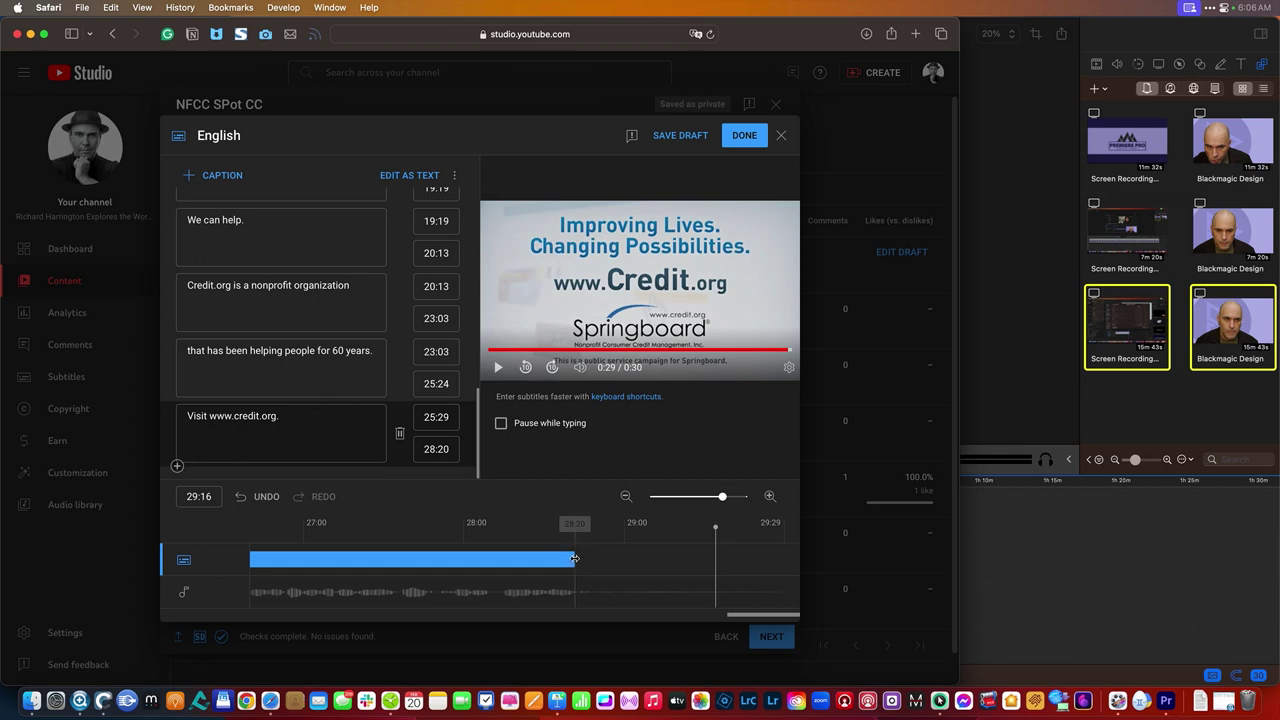
{"action": "left_click_drag", "start_coordinate": [576, 558], "coordinate": [827, 560]}
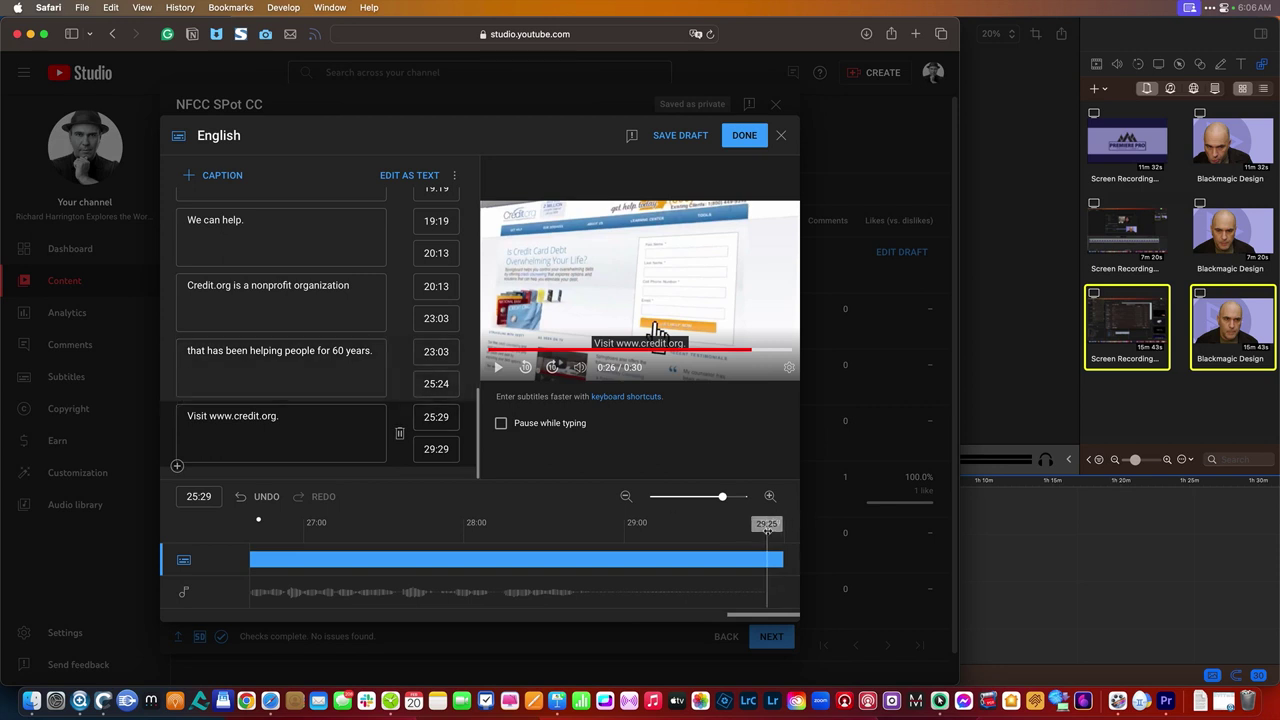
{"action": "left_click_drag", "start_coordinate": [766, 526], "coordinate": [200, 475]}
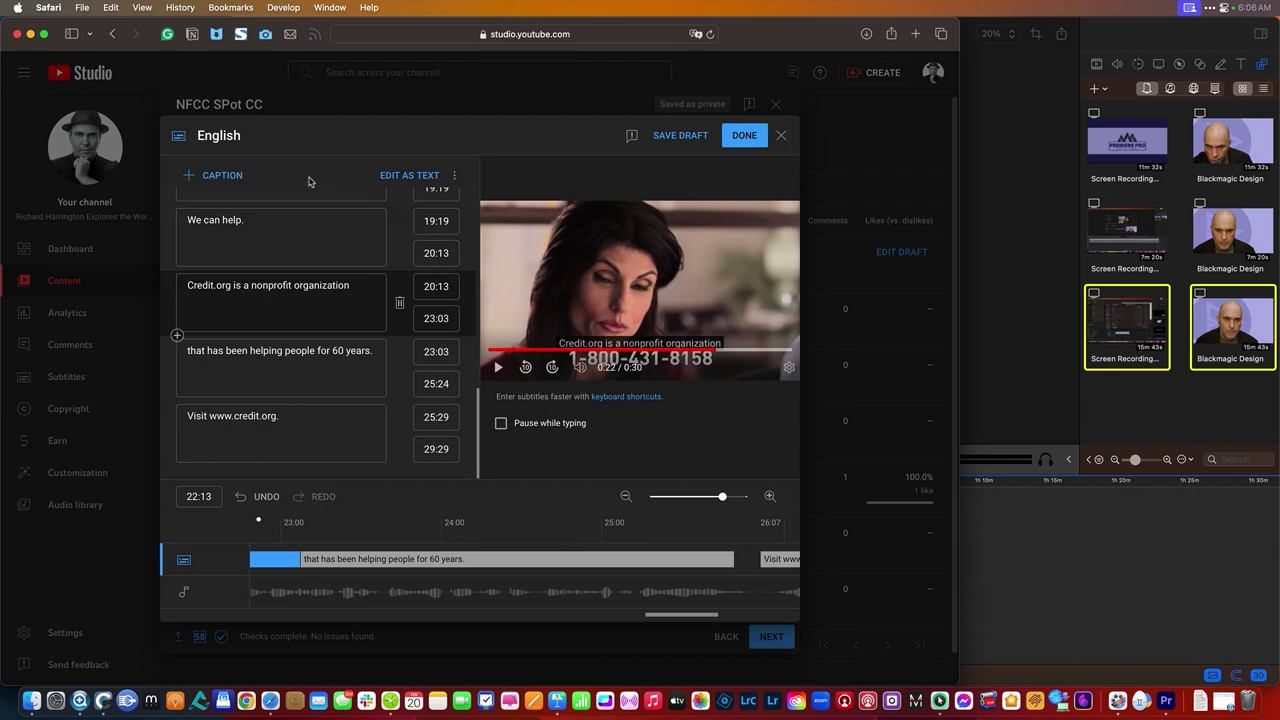
In Edit as Text, add ellipses and the NARRATOR and MECHANIC speaker labels to the captions
{"action": "left_click", "coordinate": [398, 176]}
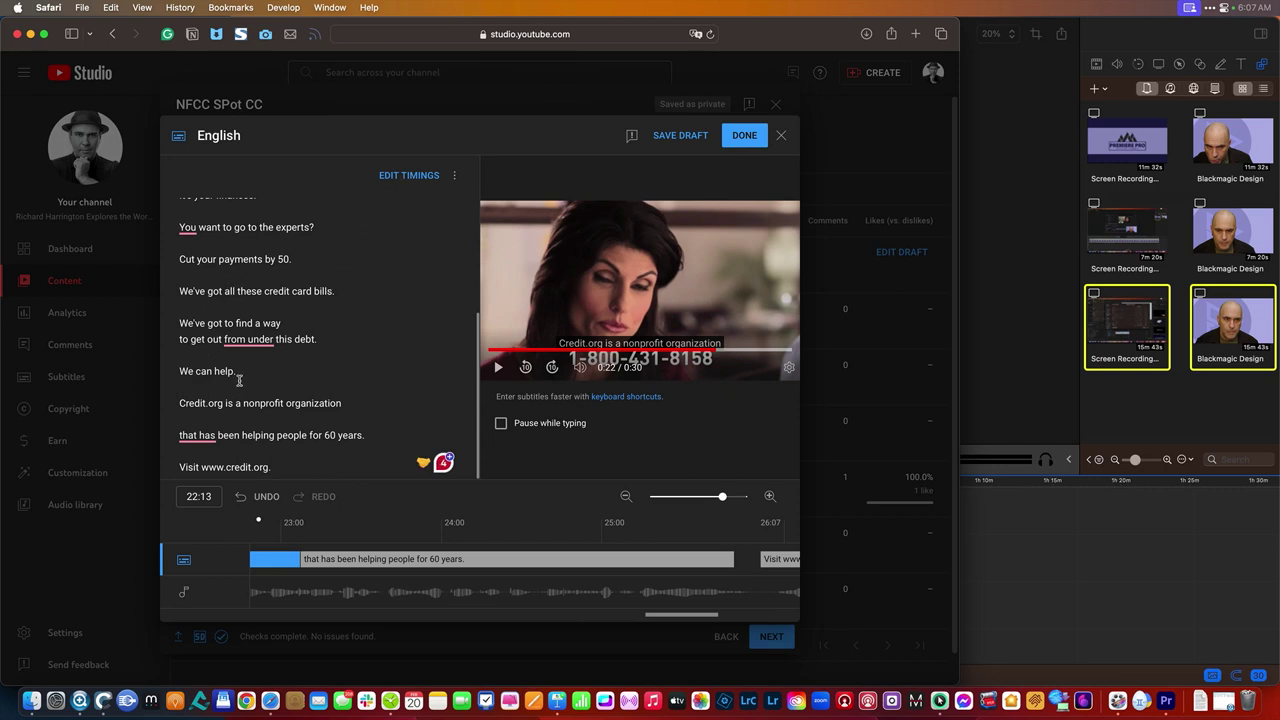
{"action": "mouse_move", "coordinate": [246, 339]}
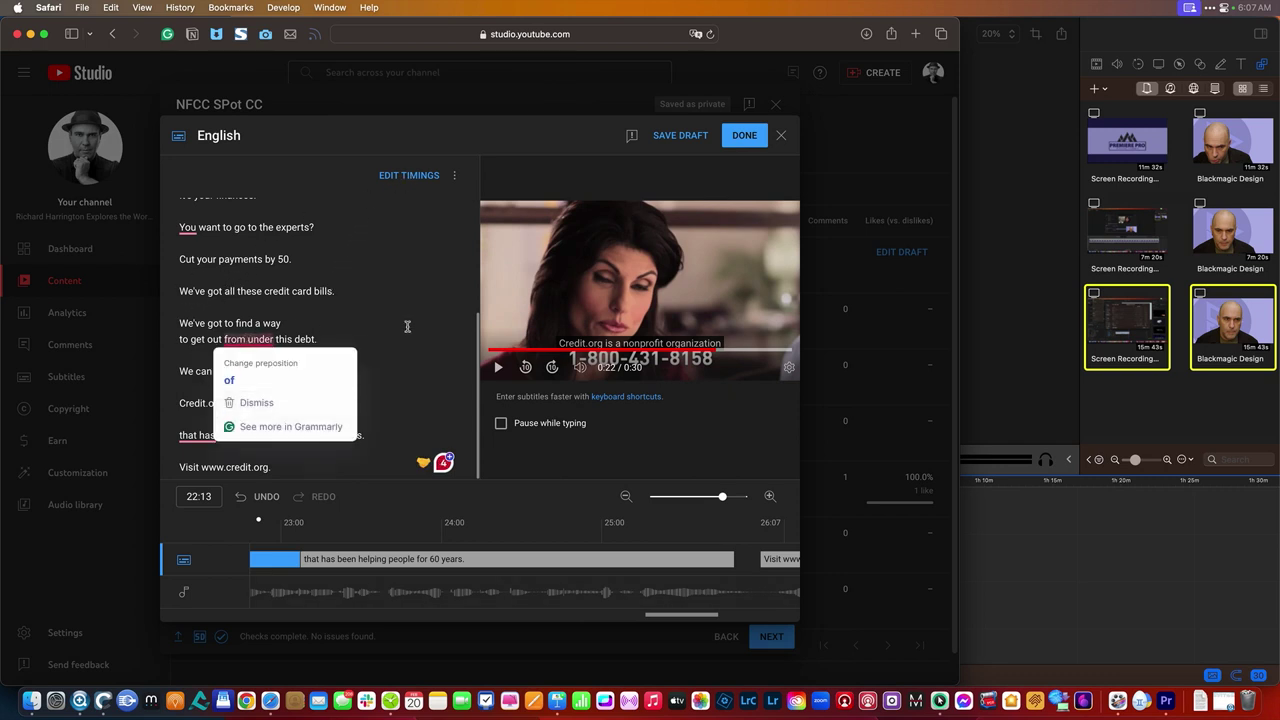
{"action": "key", "text": "Escape"}
{"action": "mouse_move", "coordinate": [180, 437]}
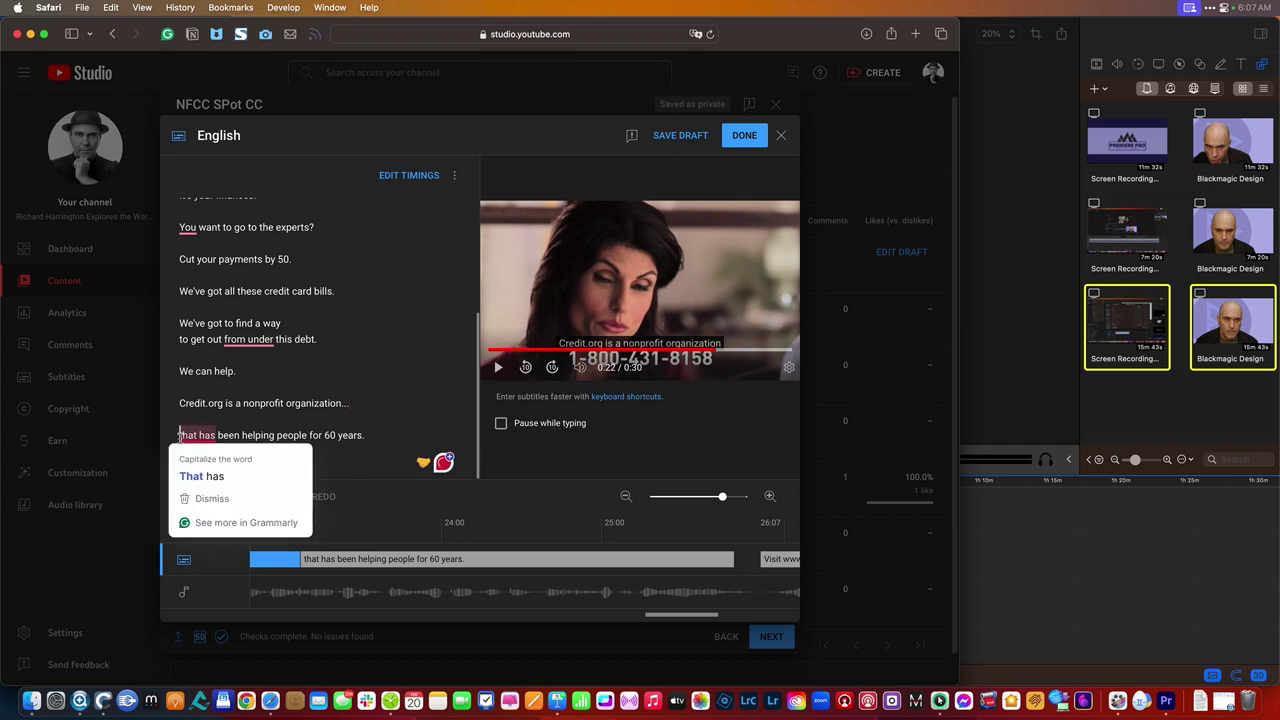
{"action": "type", "text": "..."}
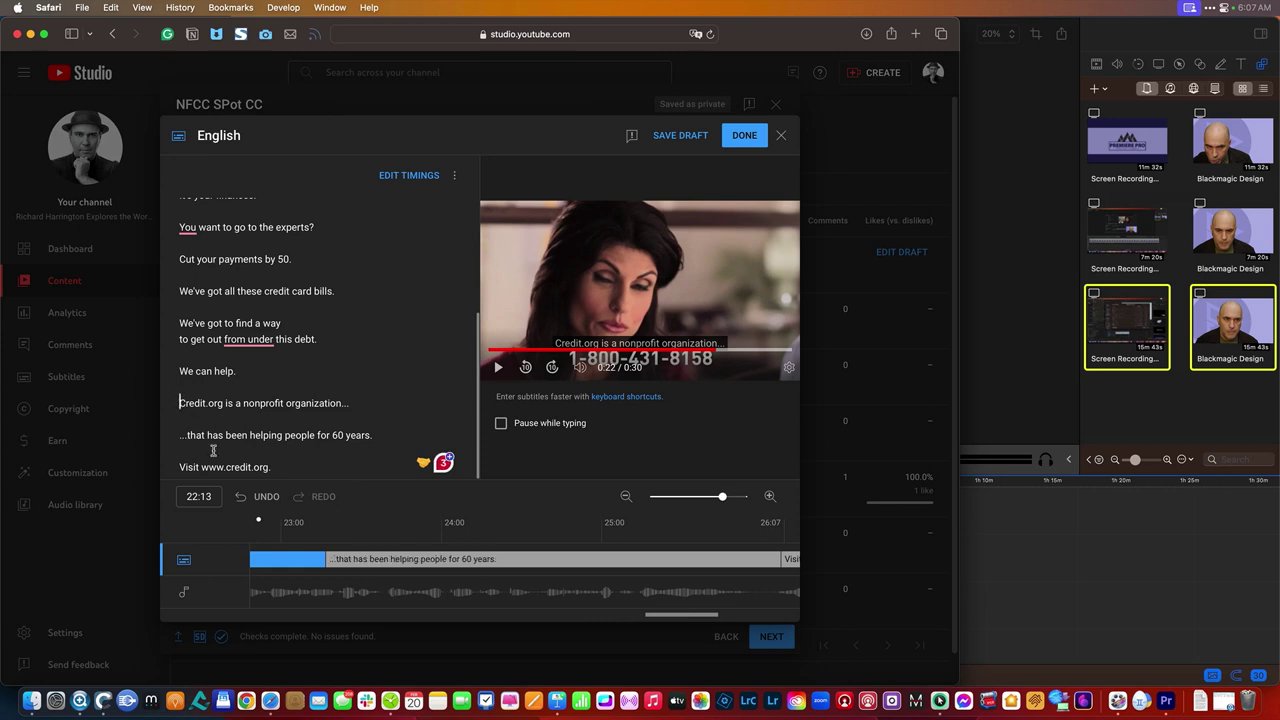
{"action": "type", "text": "BAEEATOR"}
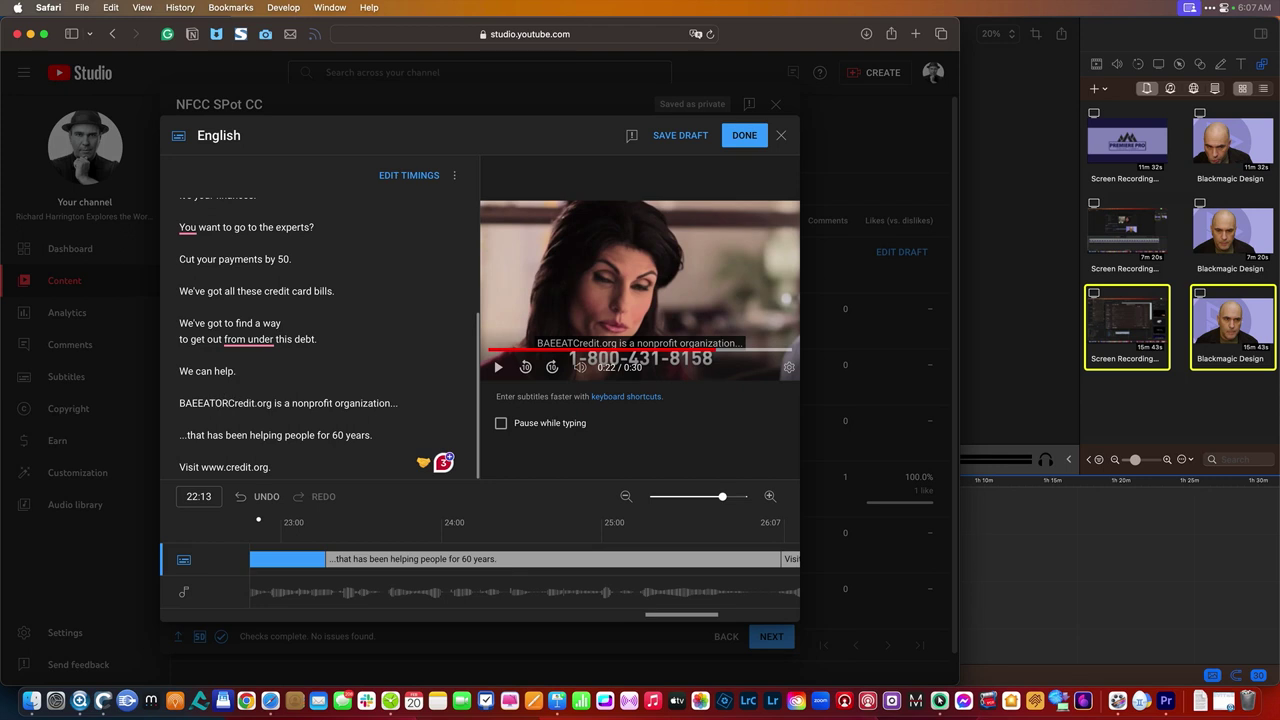
{"action": "key", "text": "BackSpace"}
{"action": "key", "text": "BackSpace"}
{"action": "key", "text": "BackSpace"}
{"action": "key", "text": "BackSpace"}
{"action": "key", "text": "BackSpace"}
{"action": "key", "text": "BackSpace"}
{"action": "key", "text": "BackSpace"}
{"action": "key", "text": "BackSpace"}
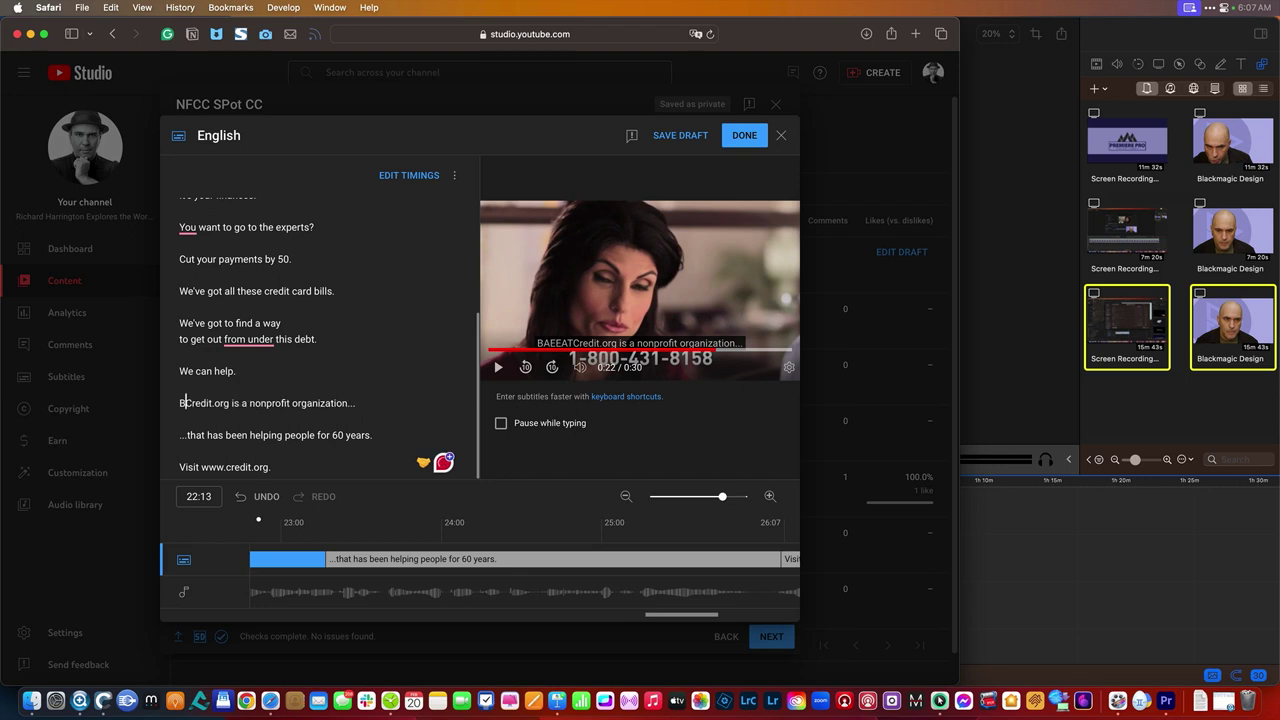
{"action": "type", "text": "NARRAT"}
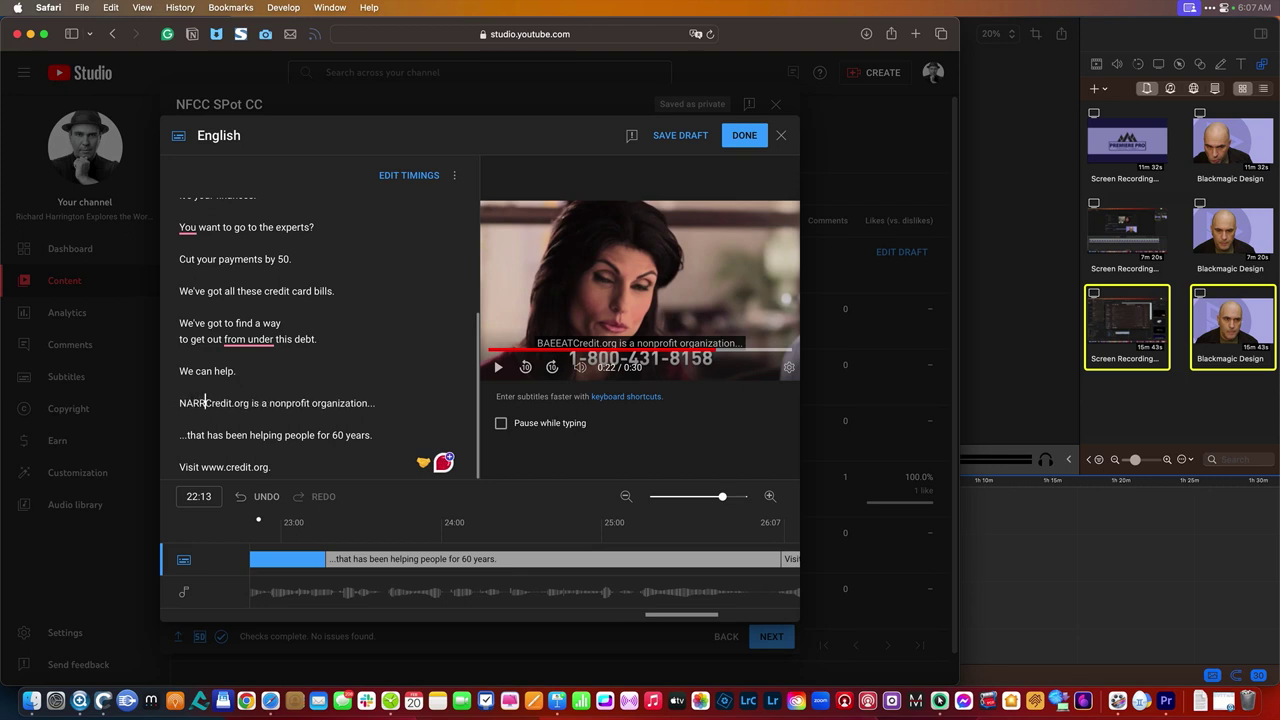
{"action": "type", "text": "OR"}
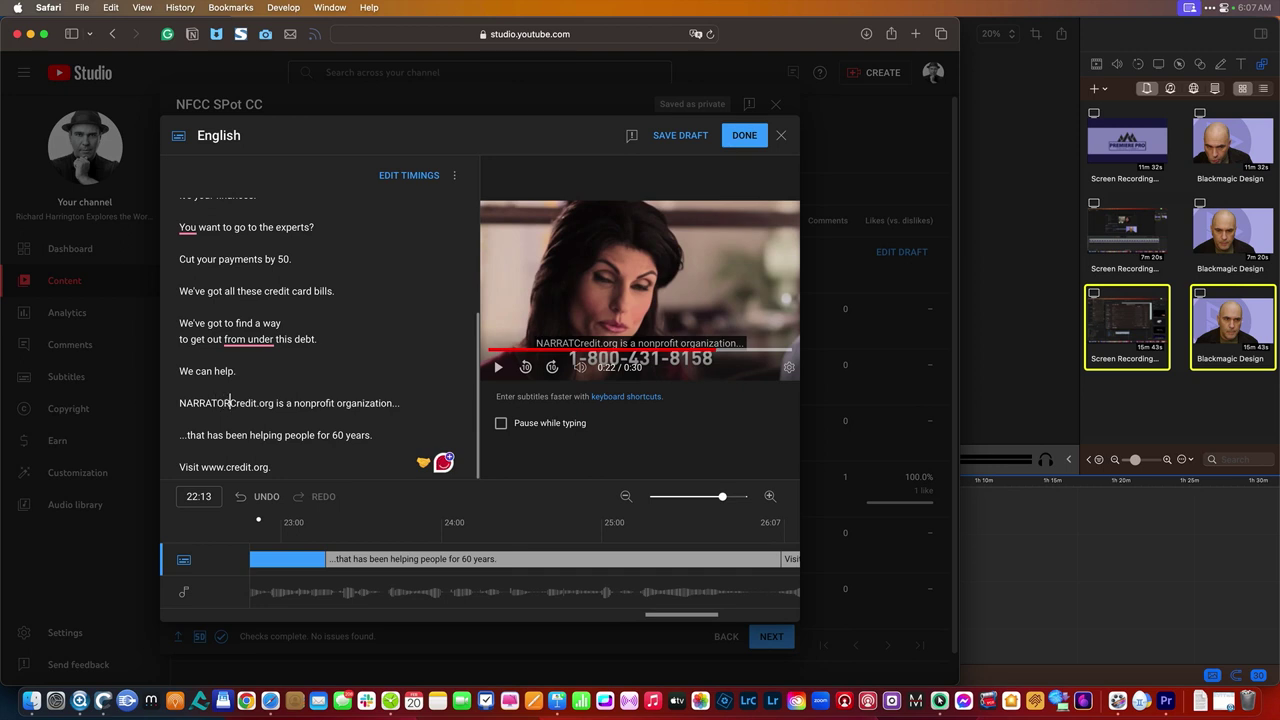
{"action": "type", "text": ":"}
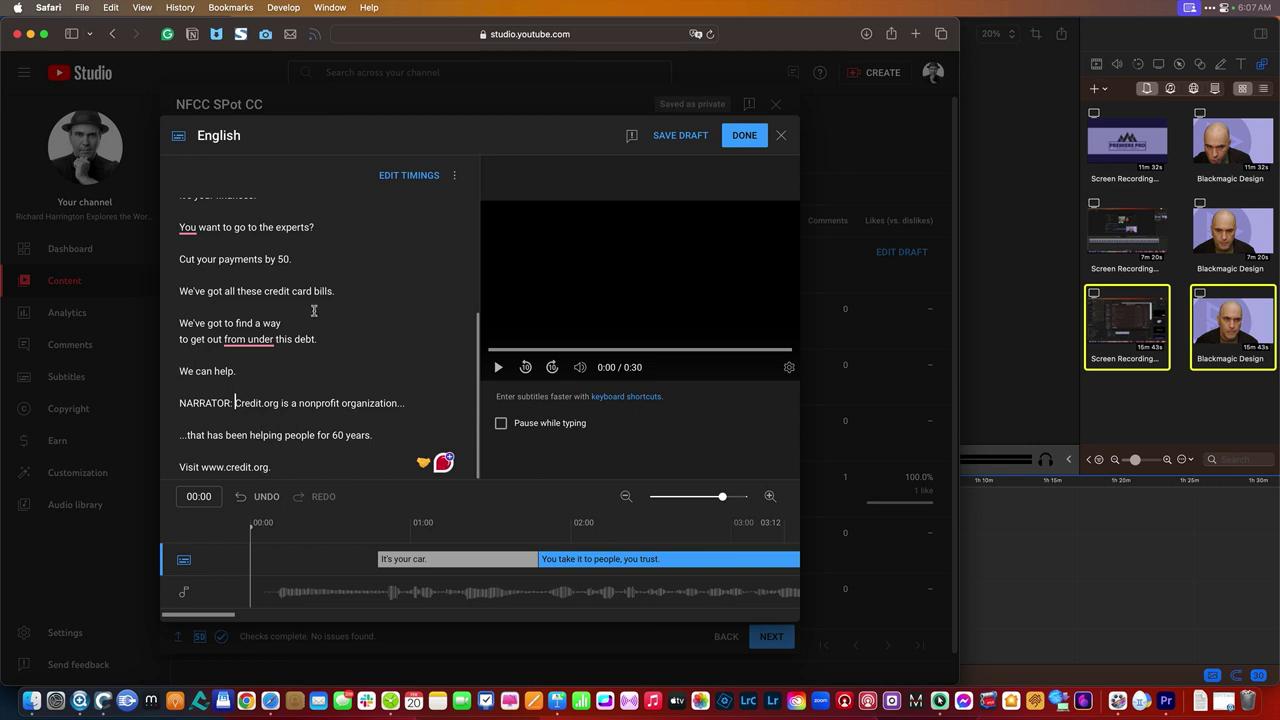
{"action": "type", "text": "NARRATOR:"}
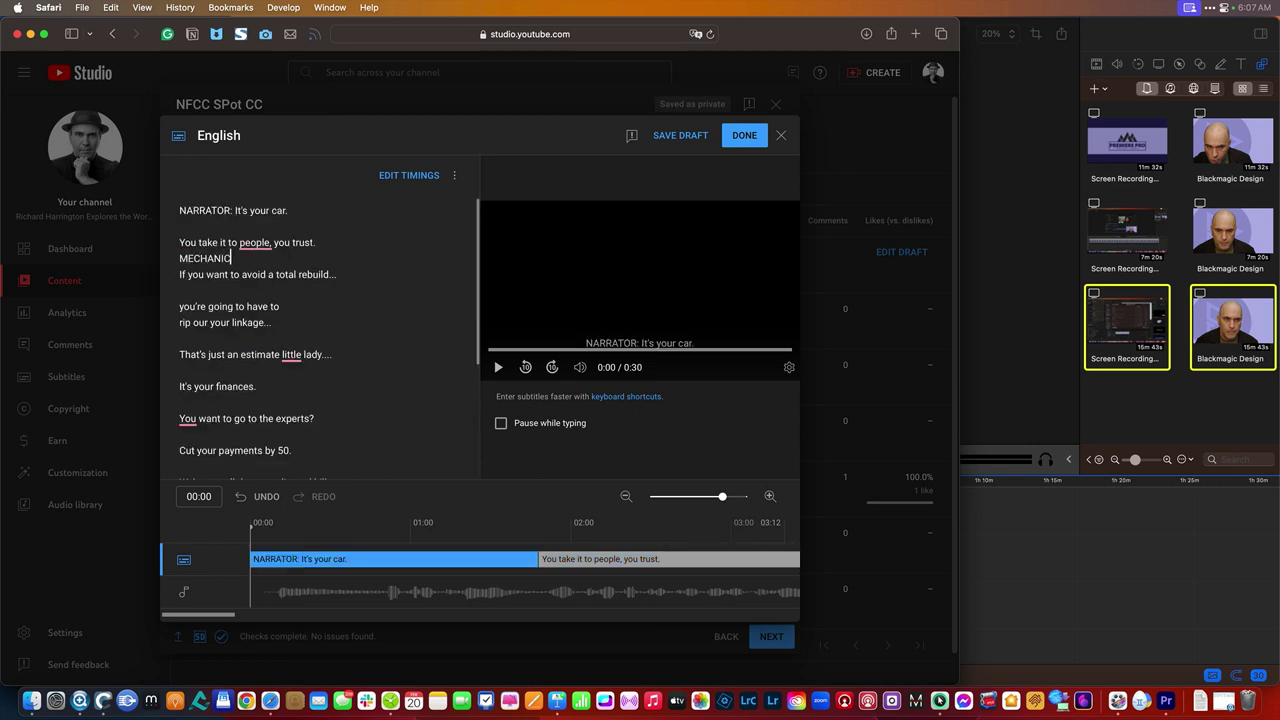
{"action": "type", "text": ":"}
{"action": "key", "text": "Delete"}
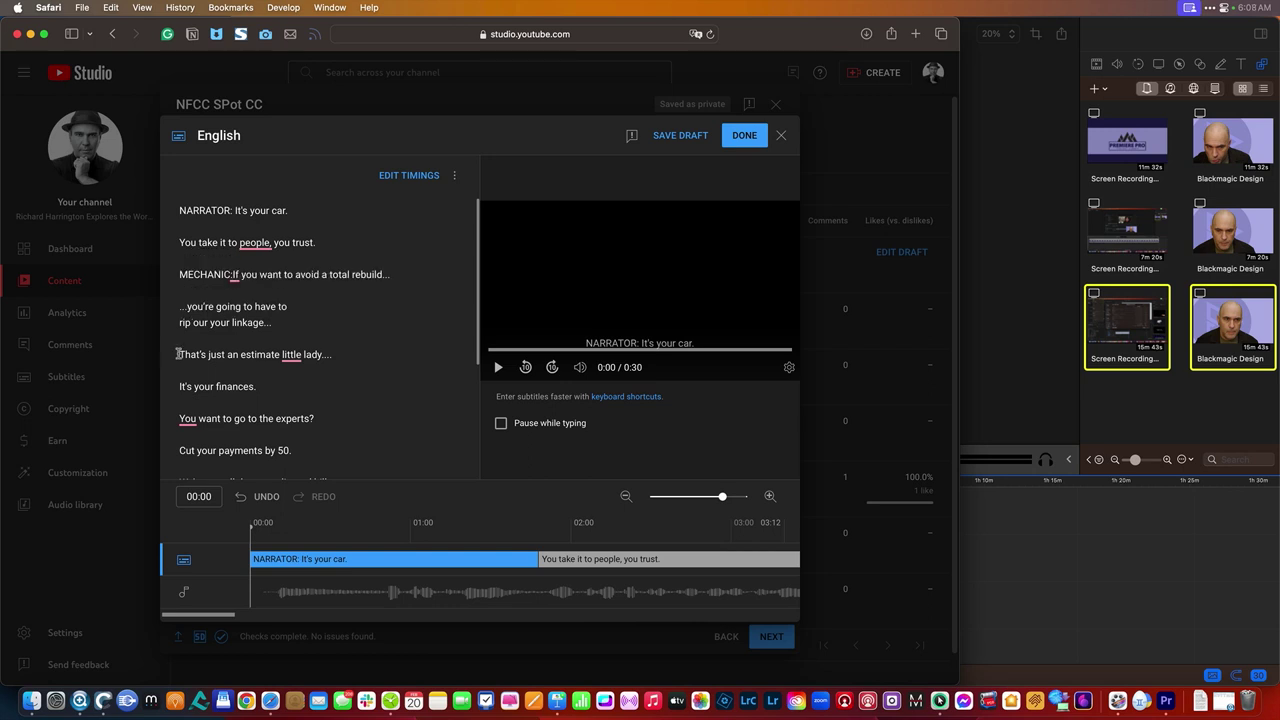
Add the MAN ON TV label before 'Cut your payments by 50', then fix it in Edit Timings
{"action": "left_click", "coordinate": [179, 450]}
{"action": "type", "text": "MANOF"}
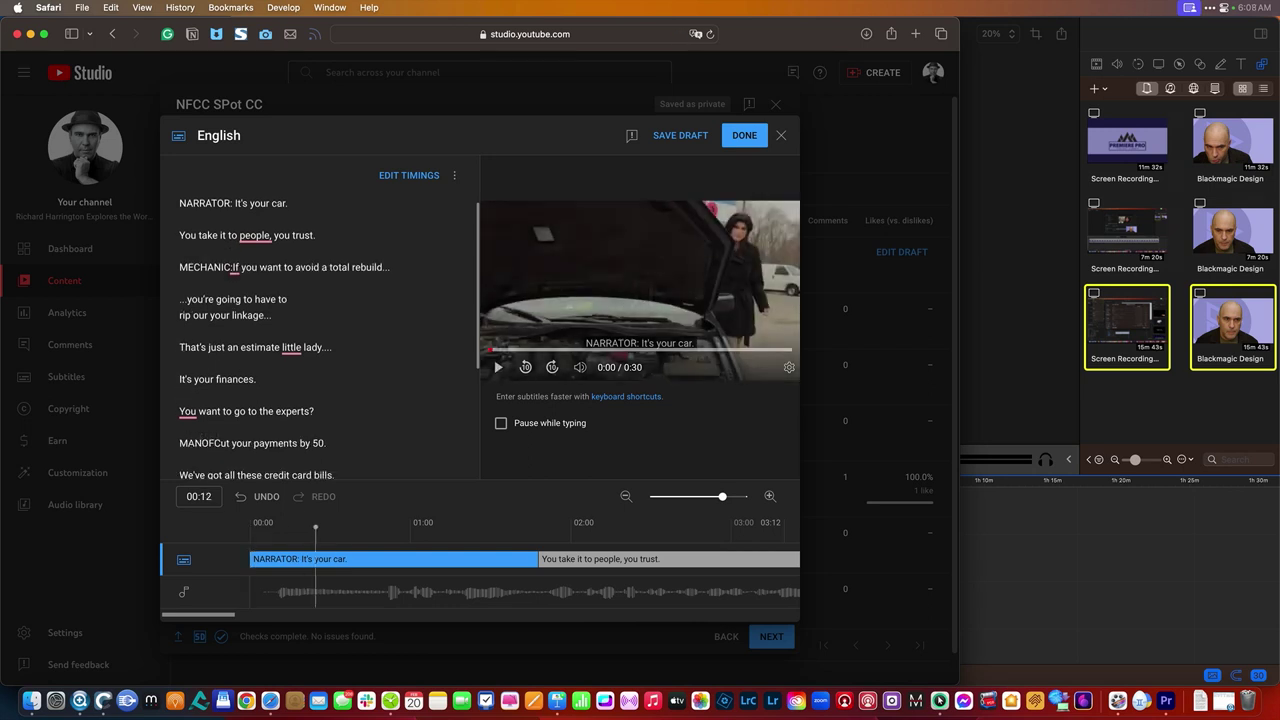
{"action": "key", "text": "BackSpace"}
{"action": "key", "text": "BackSpace"}
{"action": "type", "text": "ONTV"}
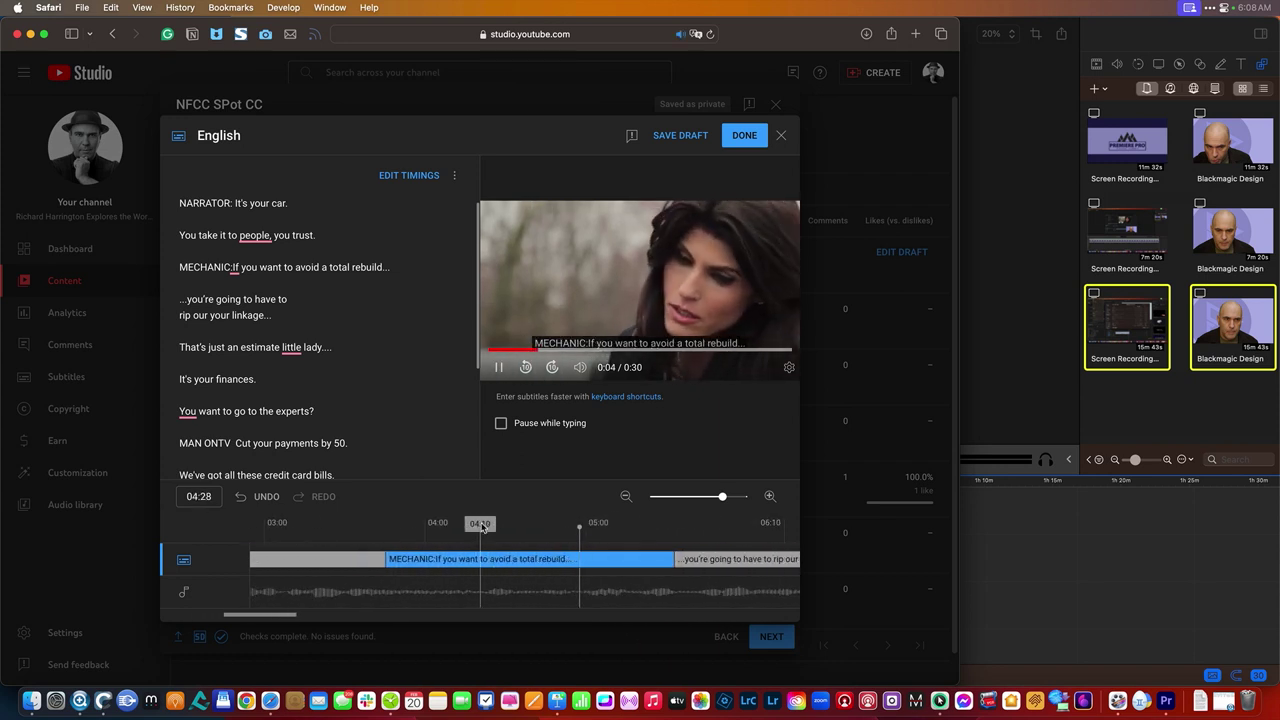
{"action": "left_click", "coordinate": [412, 175]}
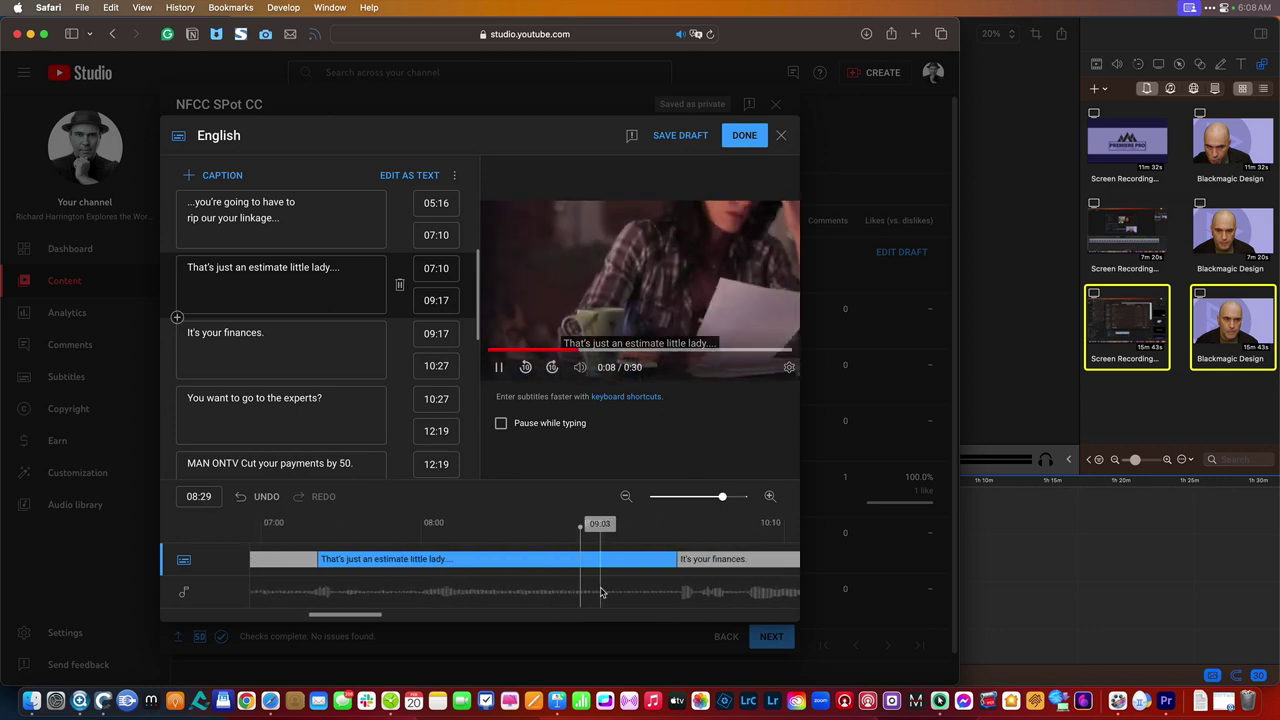
{"action": "left_click", "coordinate": [499, 368]}
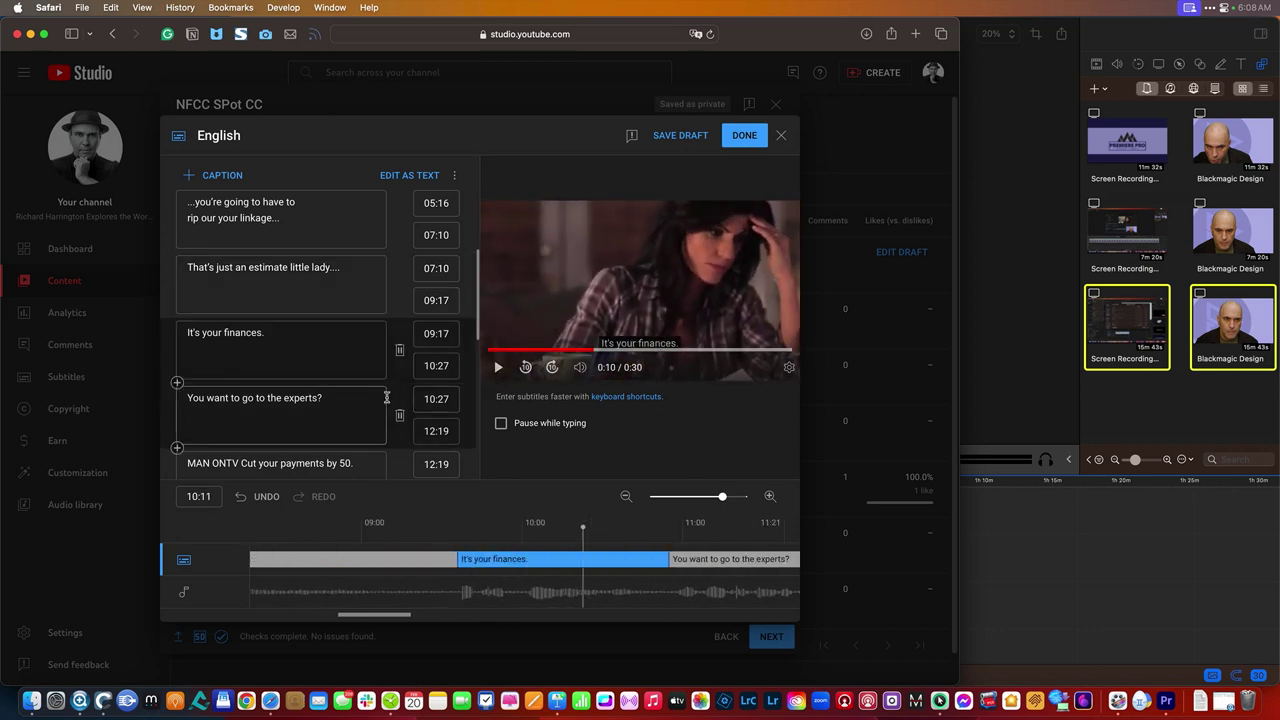
{"action": "scroll", "coordinate": [220, 310], "scroll_direction": "up", "scroll_amount": 3}
{"action": "scroll", "coordinate": [222, 318], "scroll_direction": "down", "scroll_amount": 3}
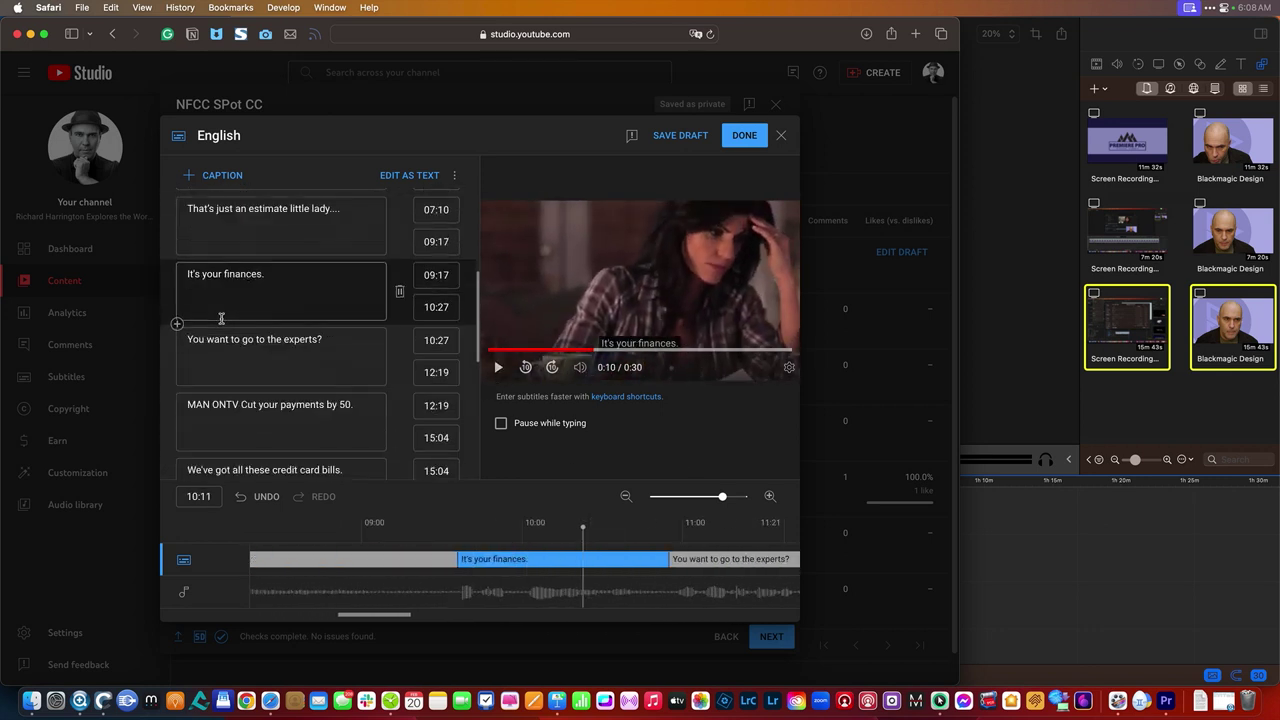
{"action": "left_click", "coordinate": [242, 405]}
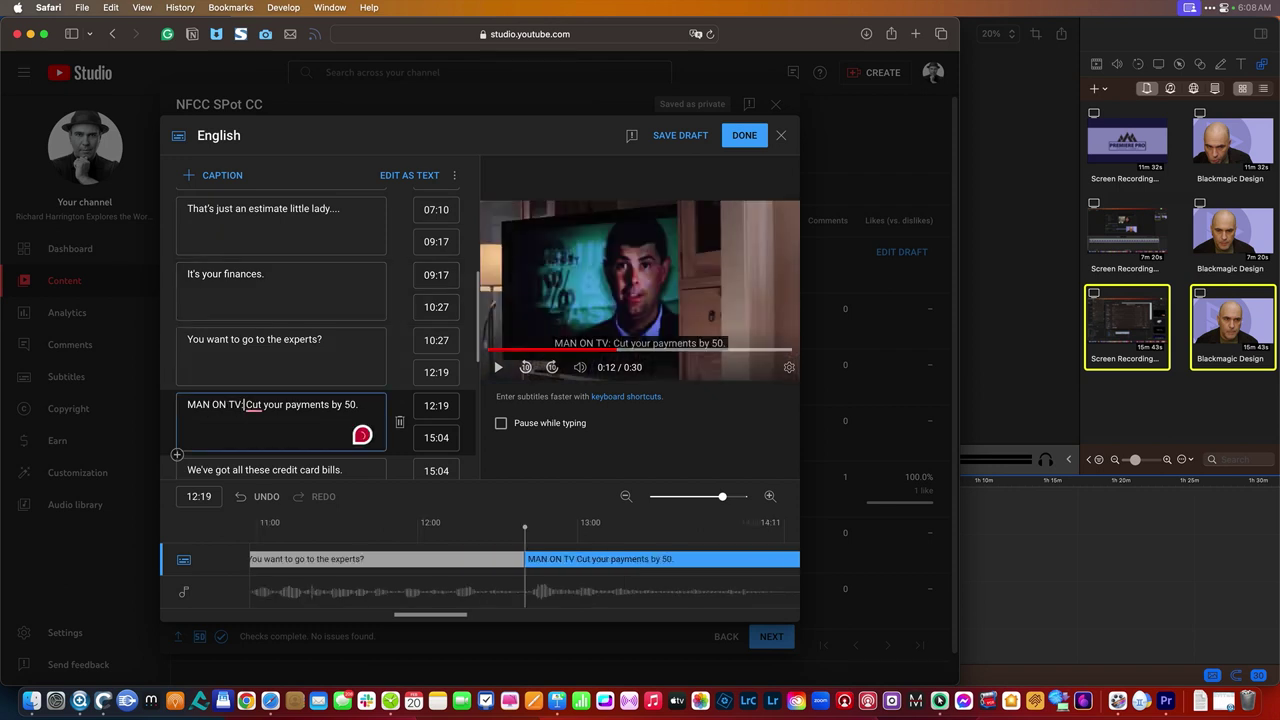
{"action": "type", "text": ":"}
{"action": "type", "text": ".."}
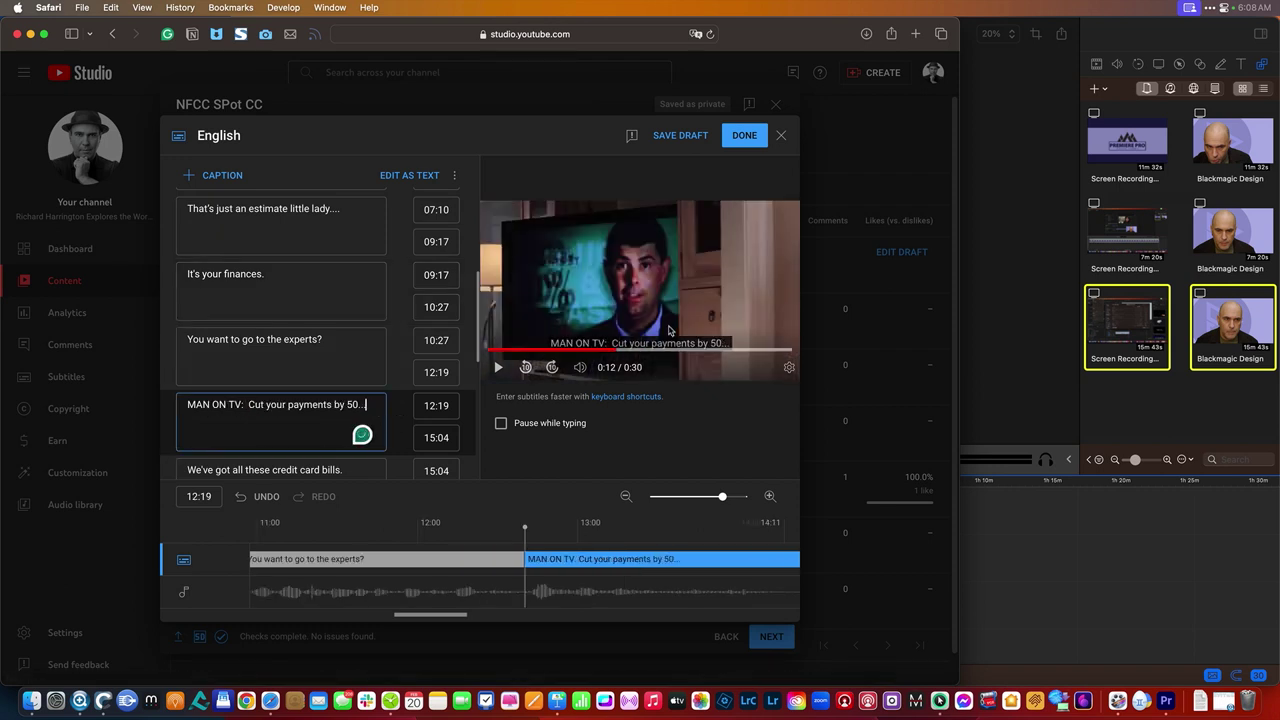
{"action": "left_click", "coordinate": [546, 530]}
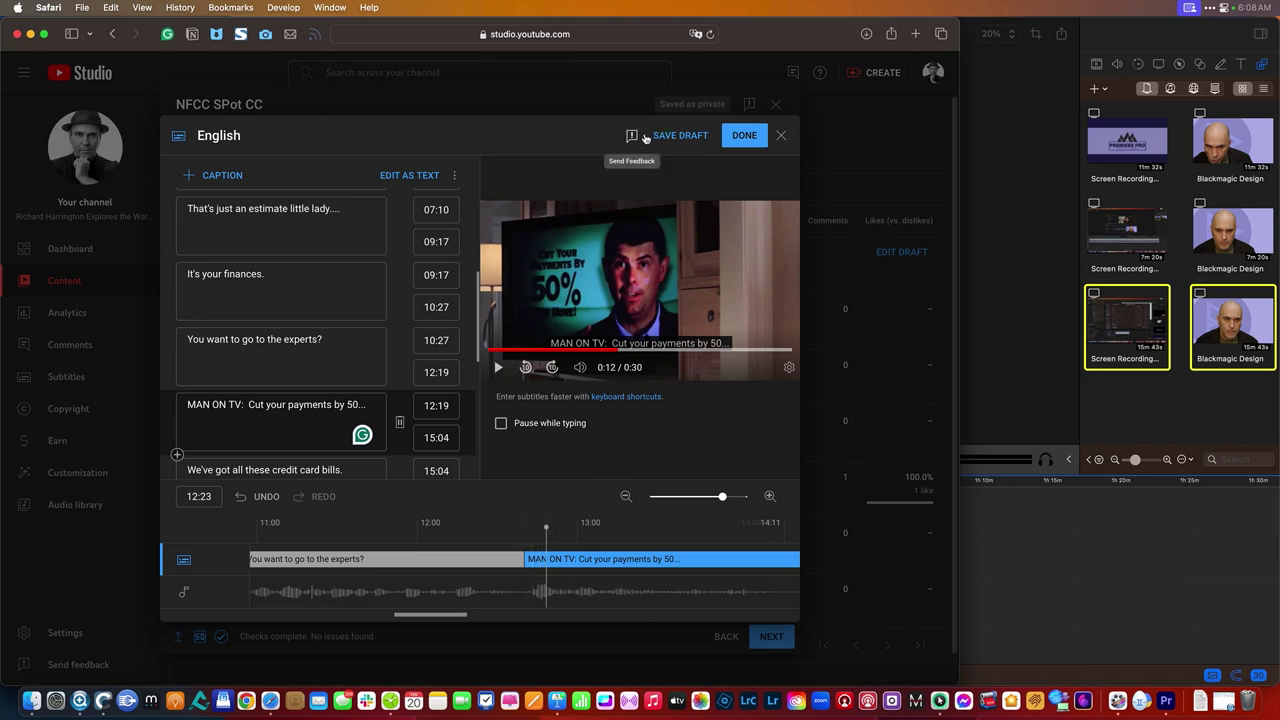
Publish the subtitles, continue past Checks, and save the video with Private visibility
{"action": "left_click", "coordinate": [745, 137]}
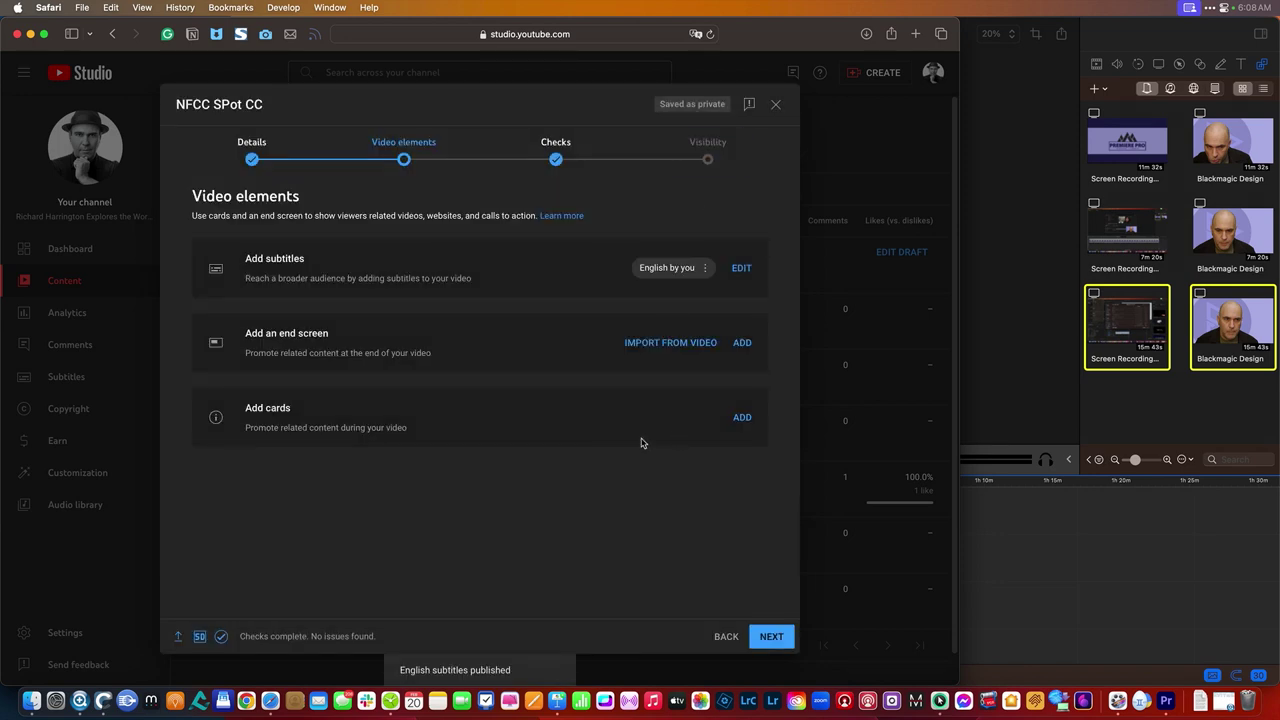
{"action": "left_click", "coordinate": [772, 637]}
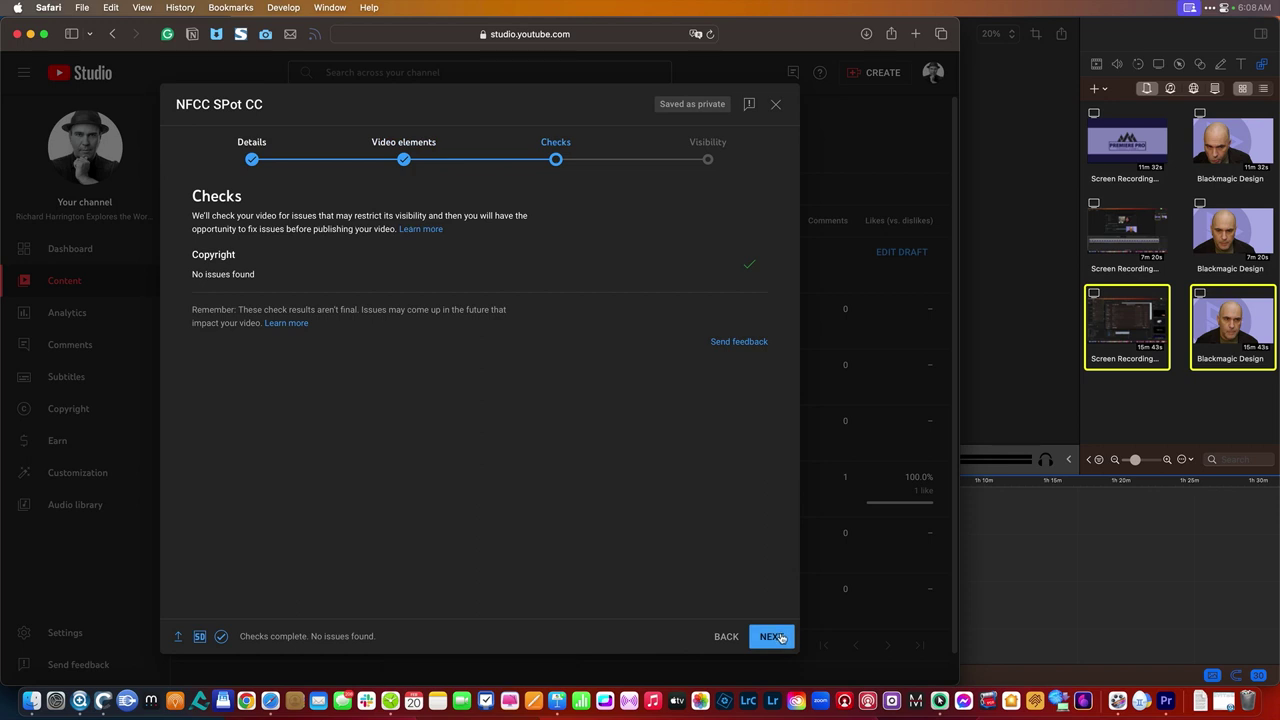
{"action": "left_click", "coordinate": [772, 637]}
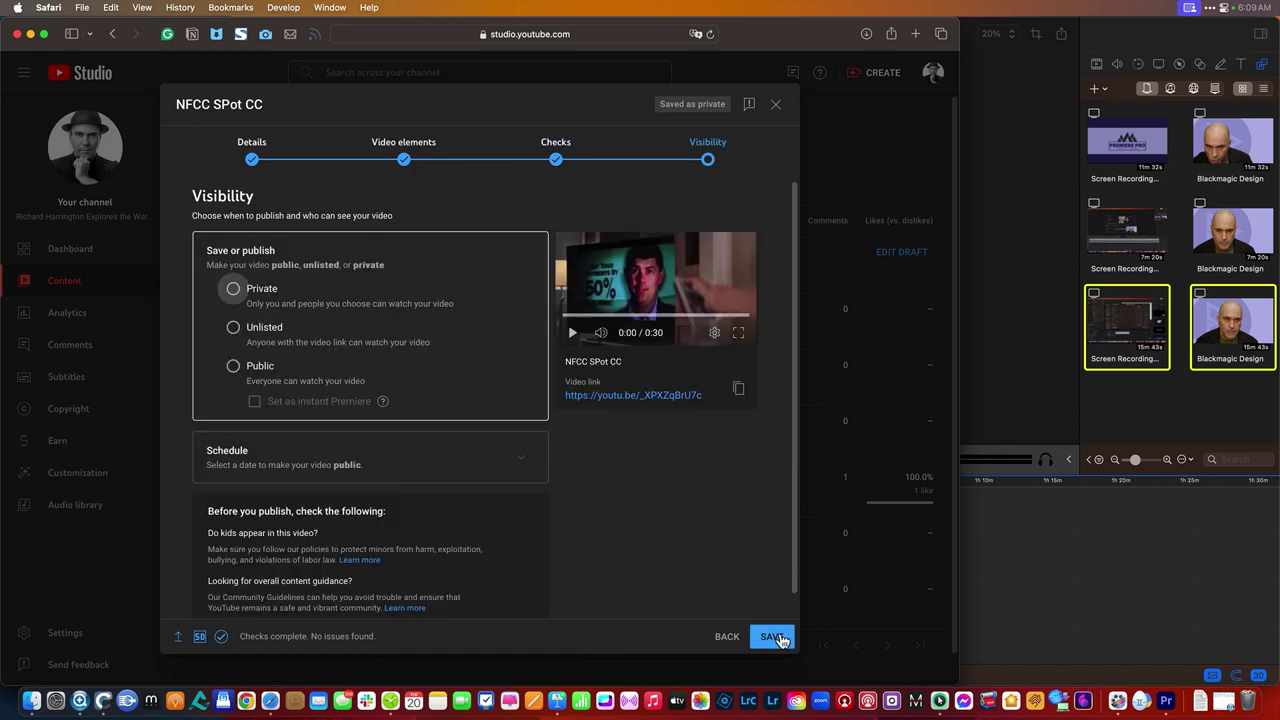
{"action": "left_click", "coordinate": [233, 290]}
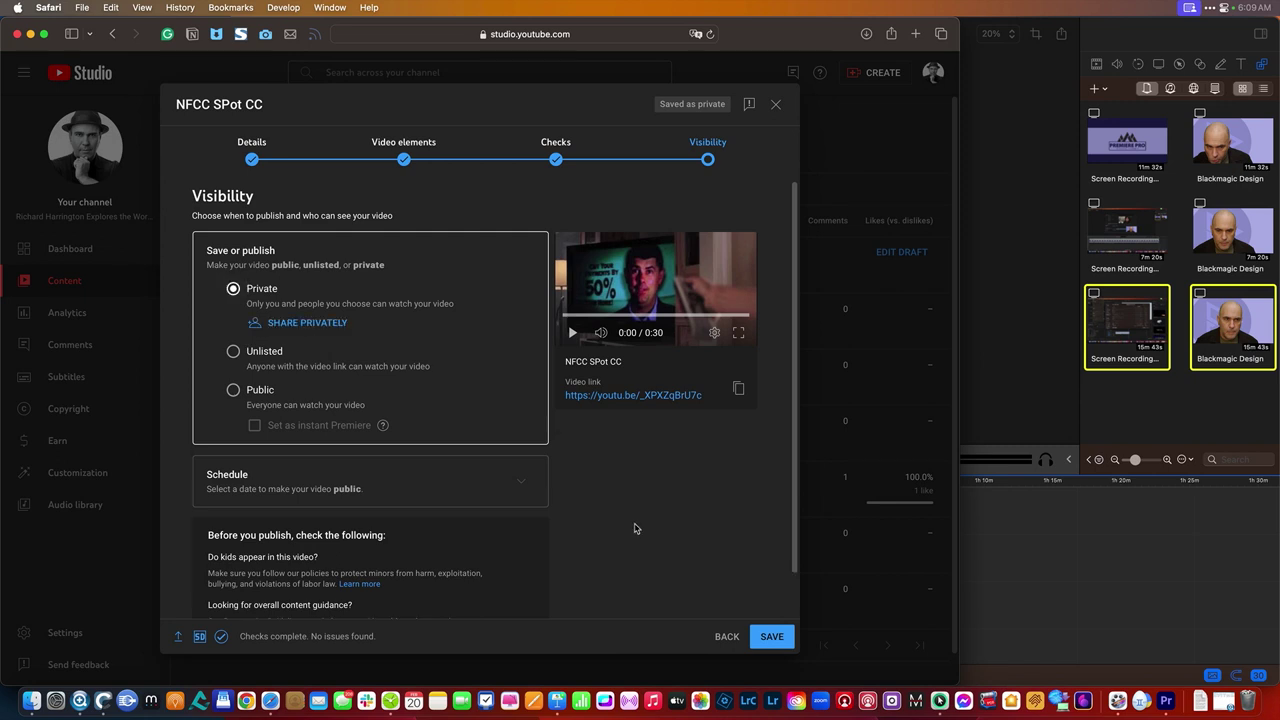
{"action": "left_click", "coordinate": [774, 638]}
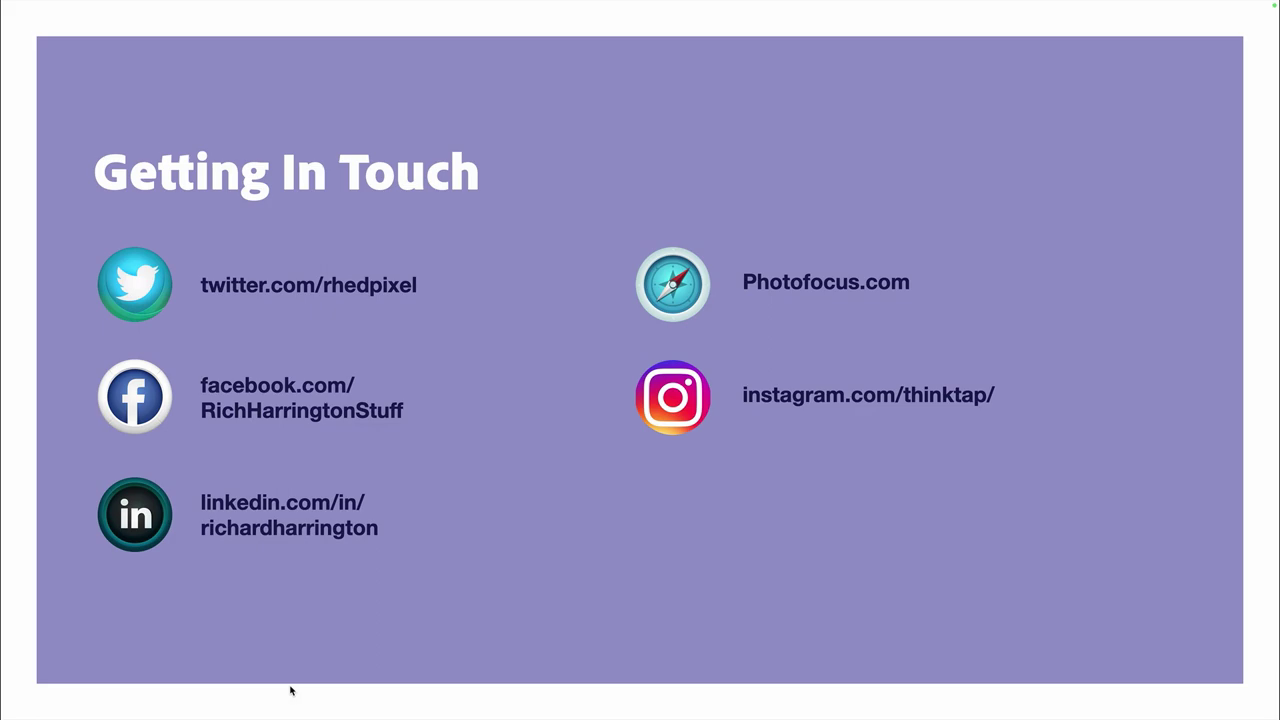
Advance the Keynote slideshow past the life-ring slide
{"action": "left_click", "coordinate": [290, 692]}
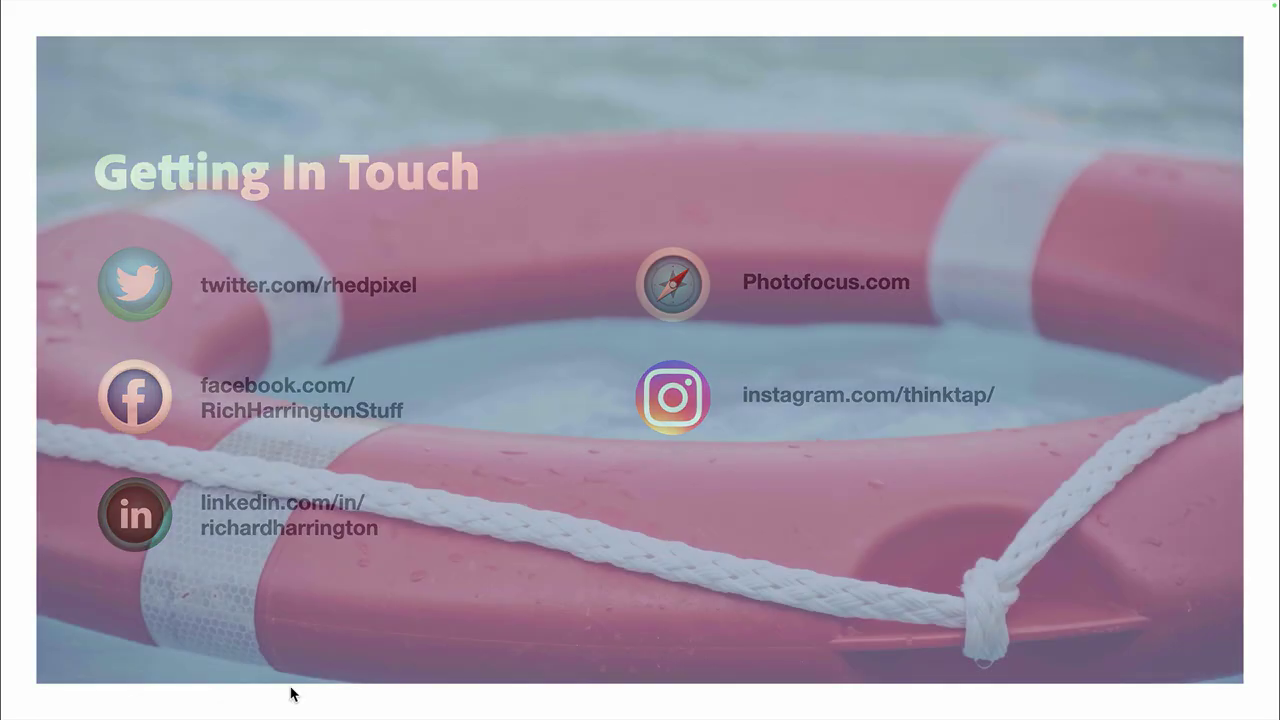